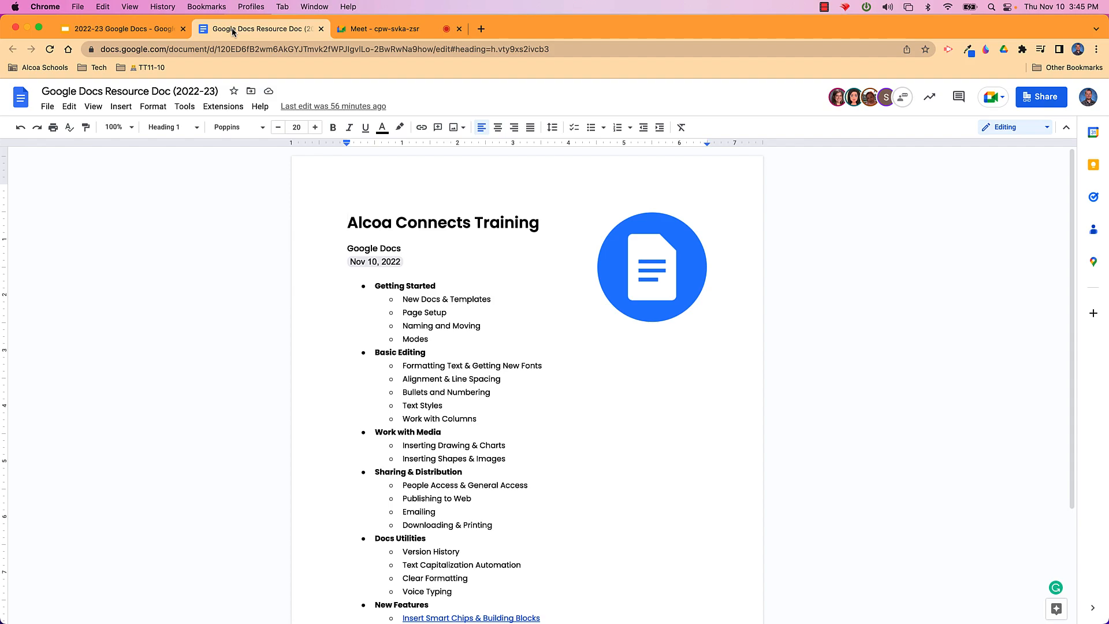
# Look over the slides presentation, then scroll through the Google Docs Resource Doc
pyautogui.click(116, 29)
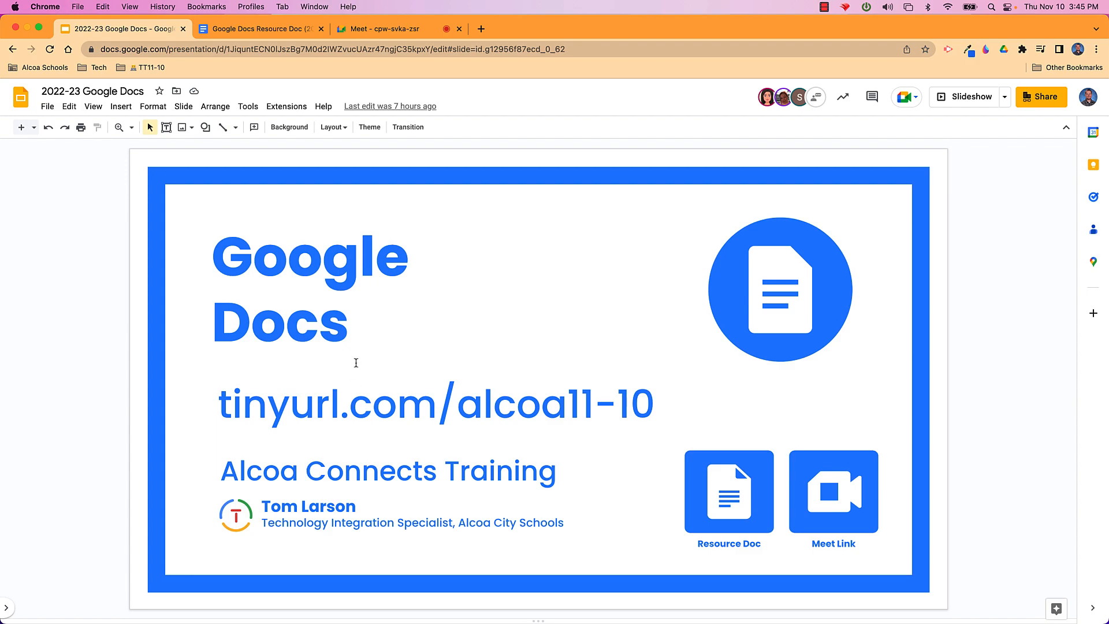
pyautogui.click(263, 32)
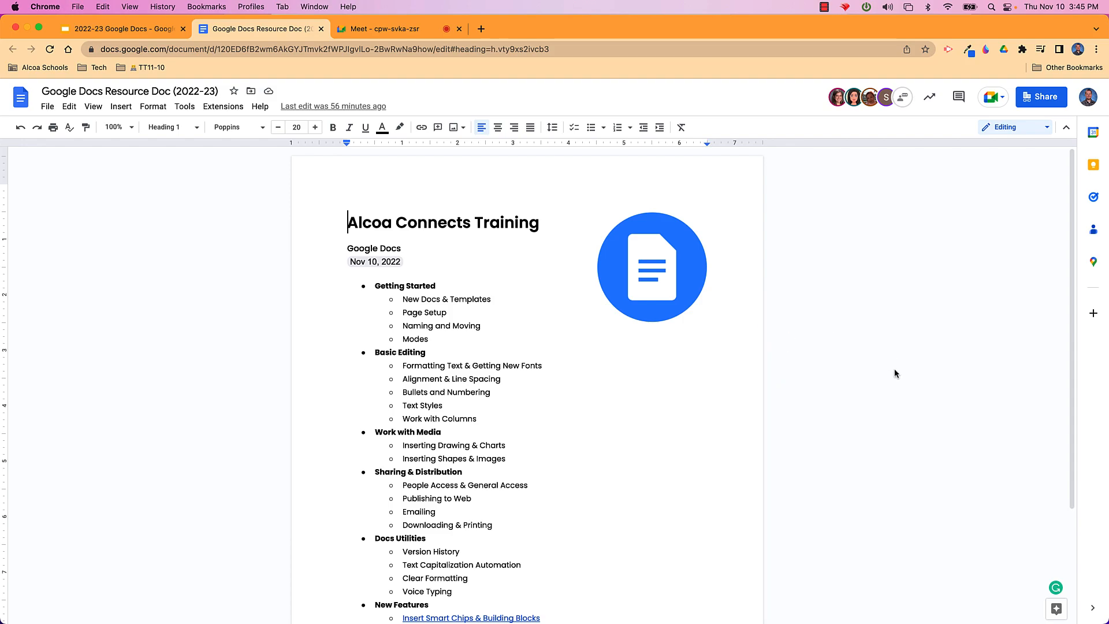
pyautogui.scroll(-3, 894, 373)
pyautogui.scroll(-2, 894, 373)
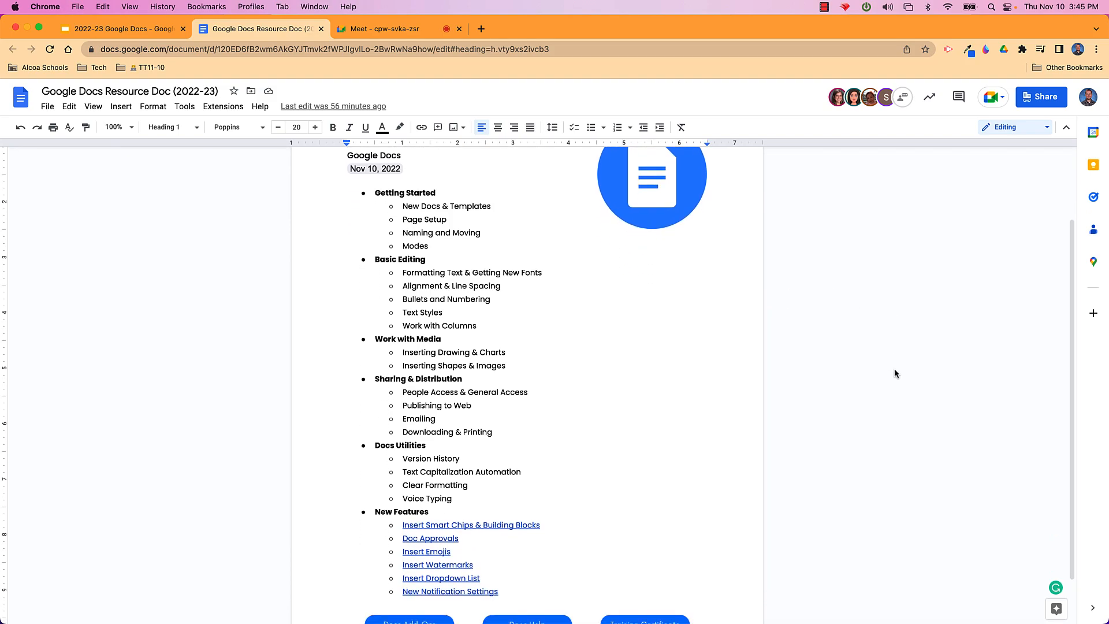
pyautogui.scroll(1, 895, 370)
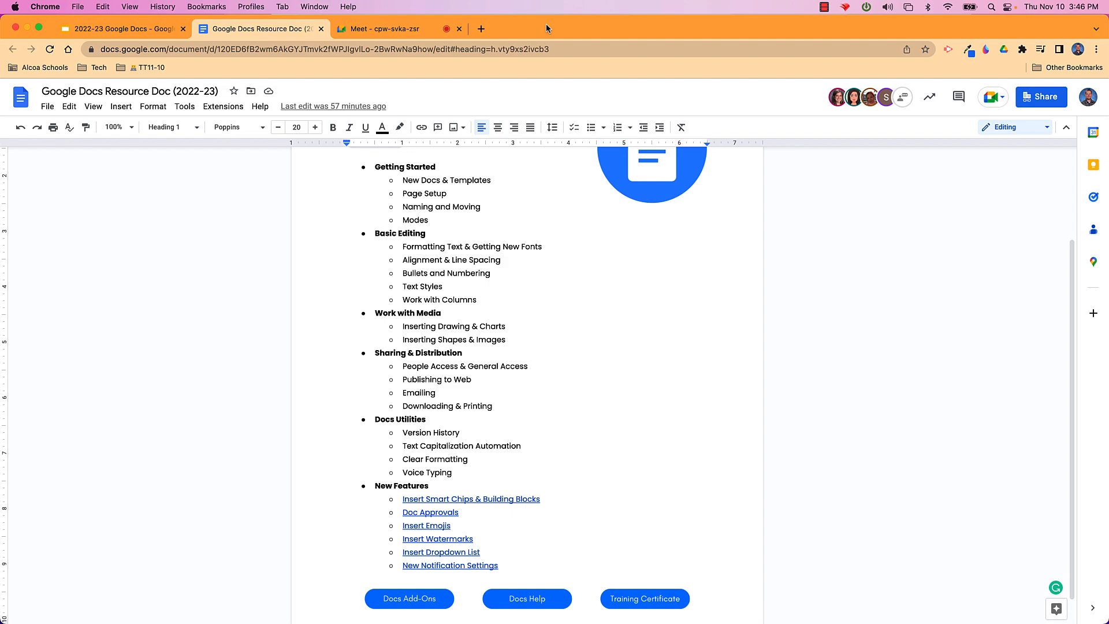
# Load docs.google.com in a new browser tab
pyautogui.click(481, 29)
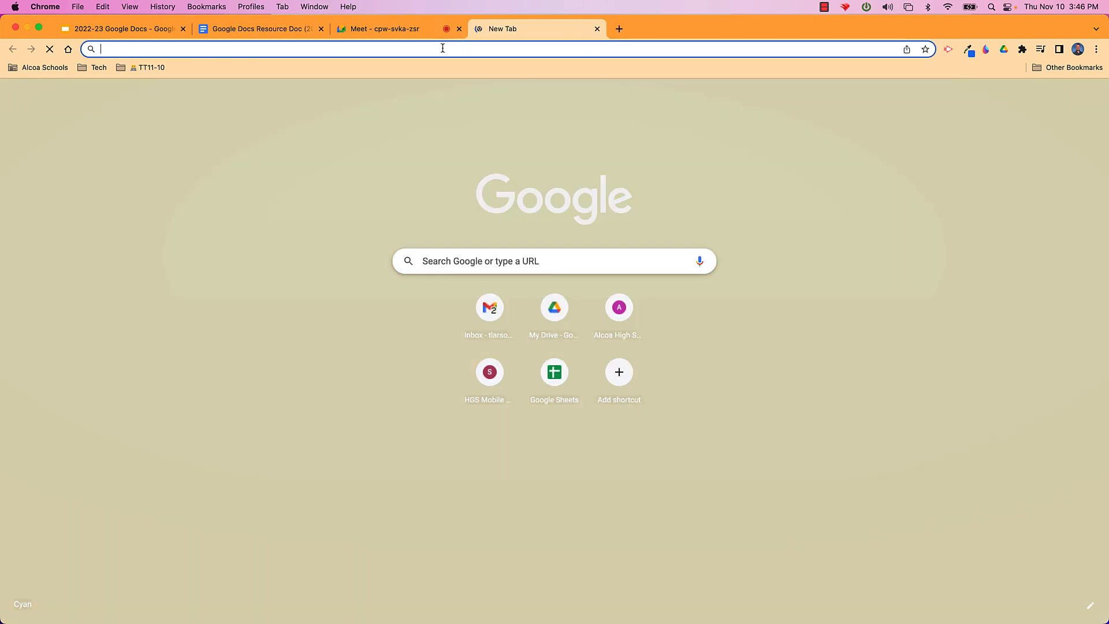
pyautogui.write('doc')
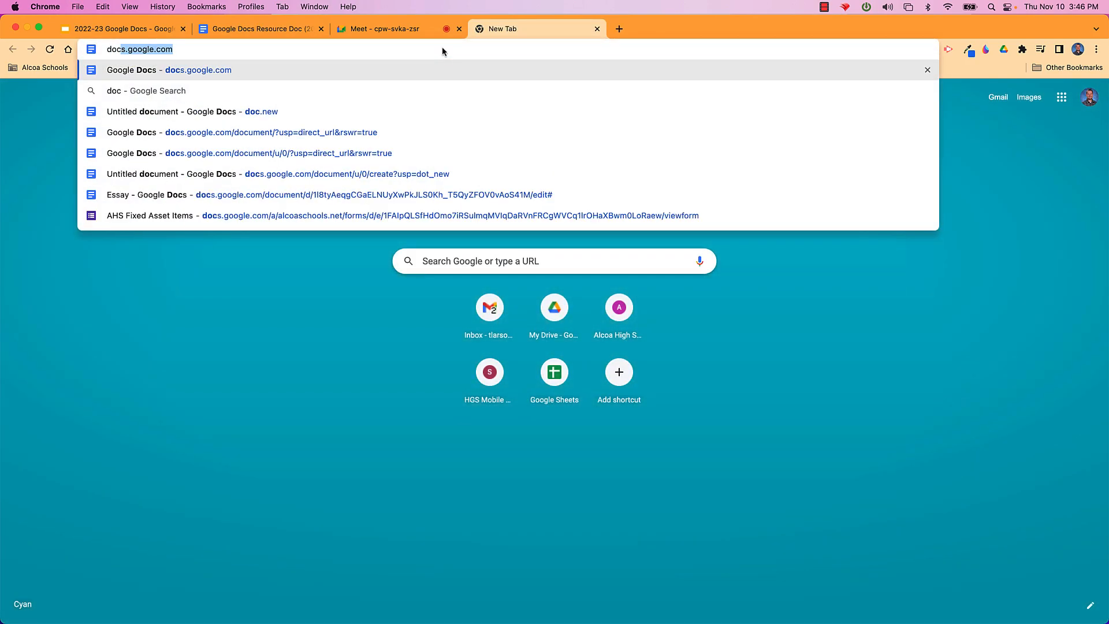
pyautogui.write('s.google.com')
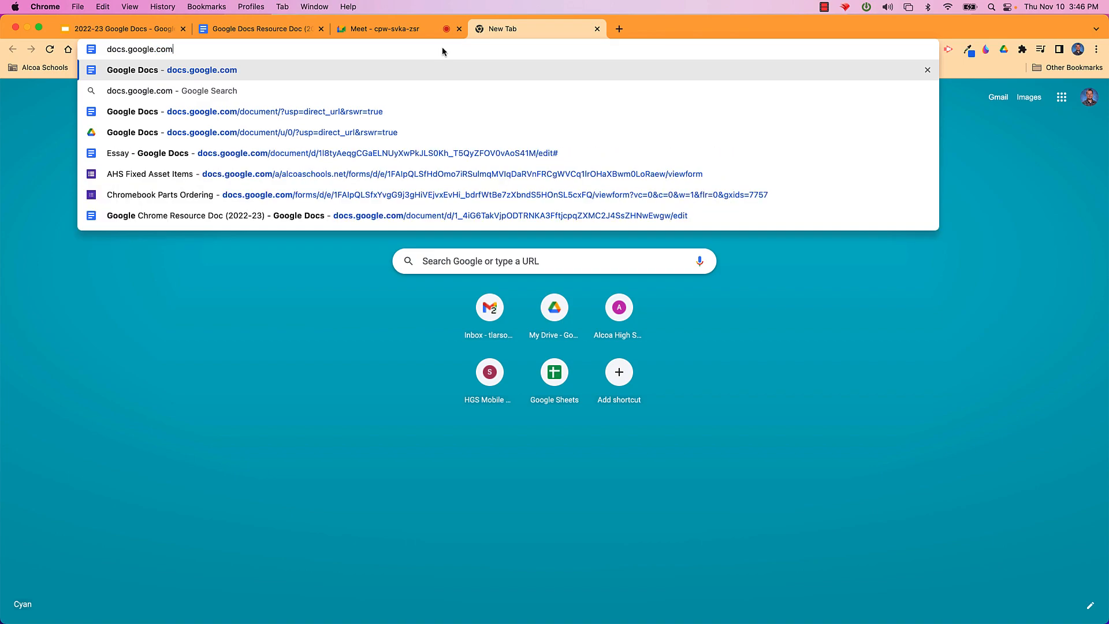
pyautogui.press('Return')
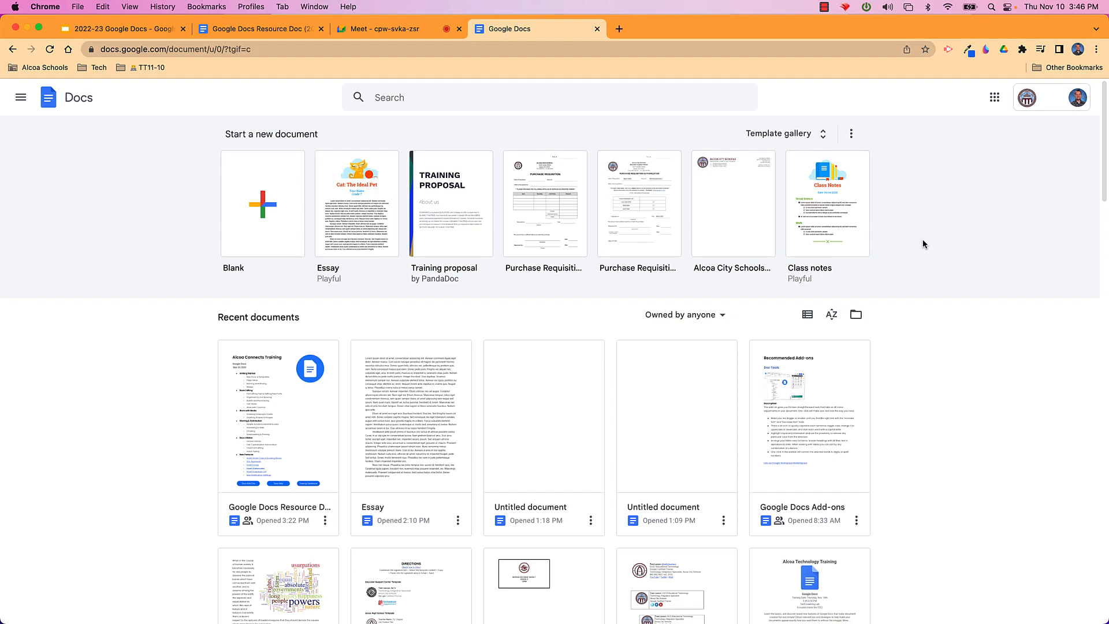
# Browse the template gallery's Alcoa City Schools and General templates
pyautogui.click(777, 138)
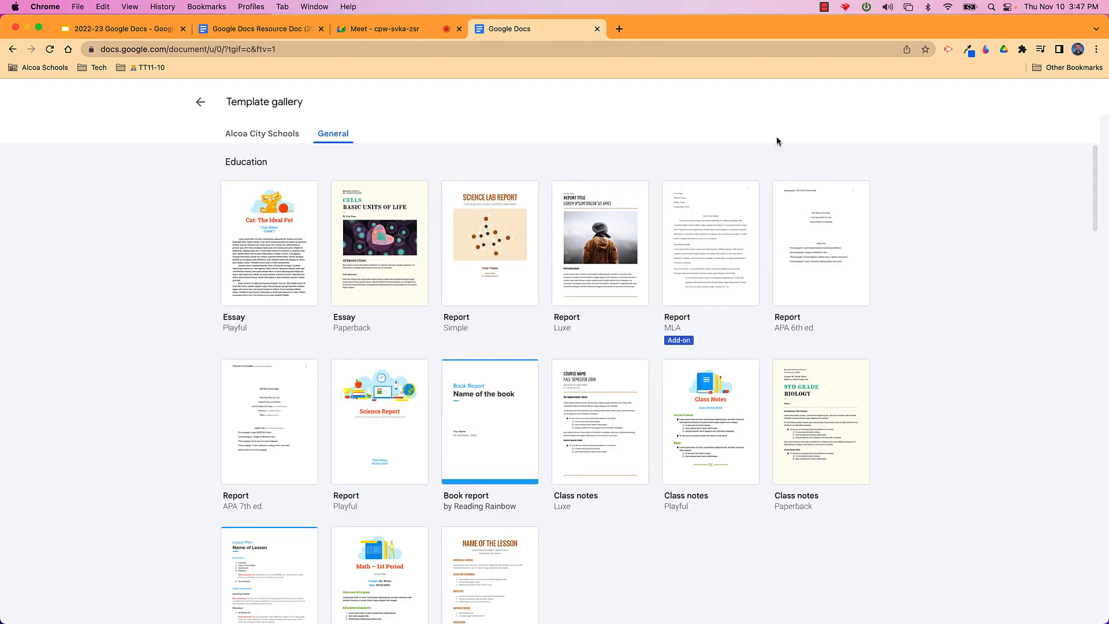
pyautogui.click(256, 135)
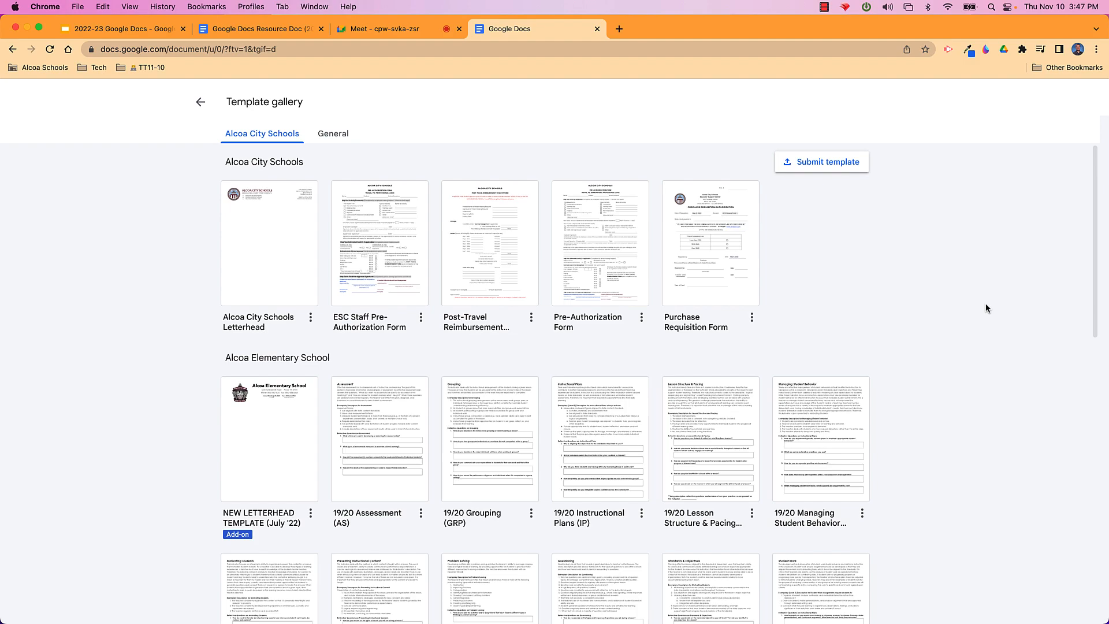
pyautogui.click(335, 137)
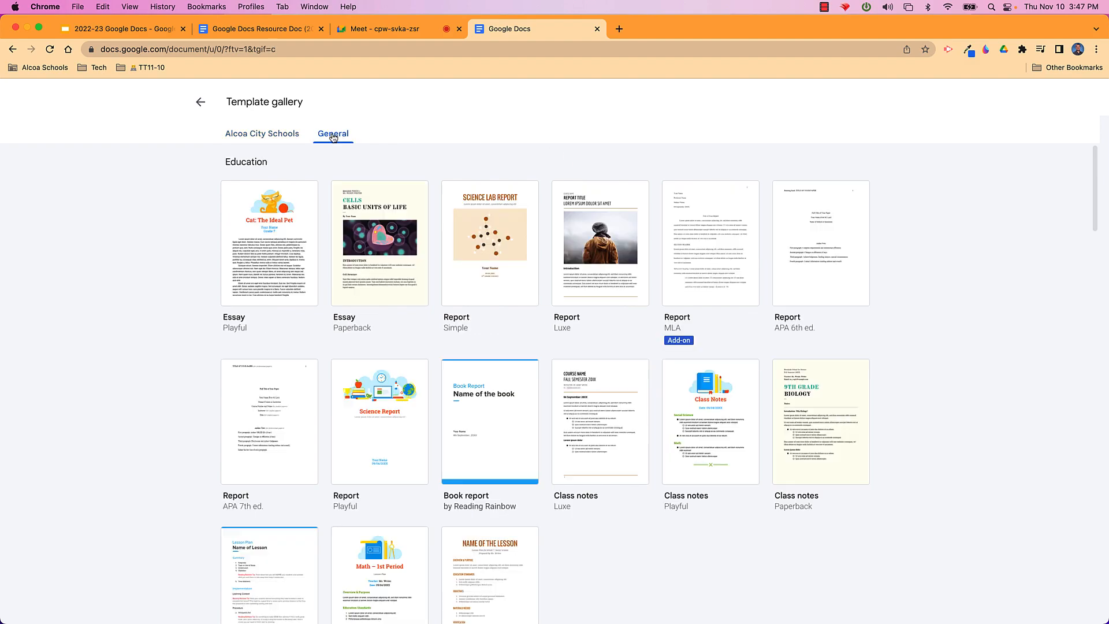
pyautogui.scroll(-2, 464, 328)
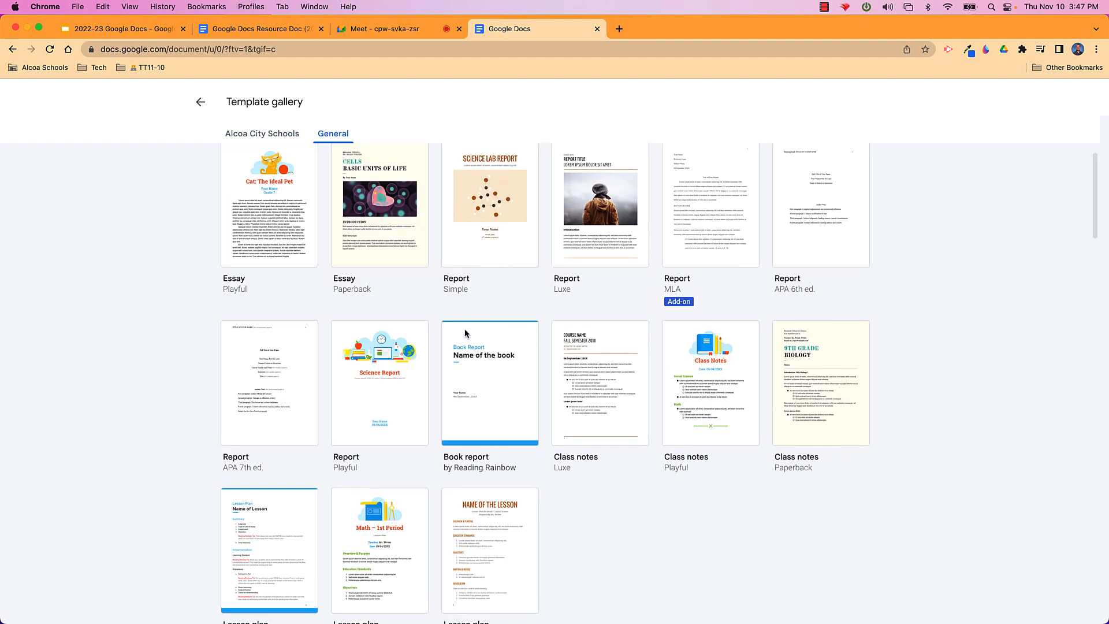
pyautogui.scroll(2, 456, 317)
# Go back to the Alcoa City Schools templates and scroll through the district list
pyautogui.click(264, 140)
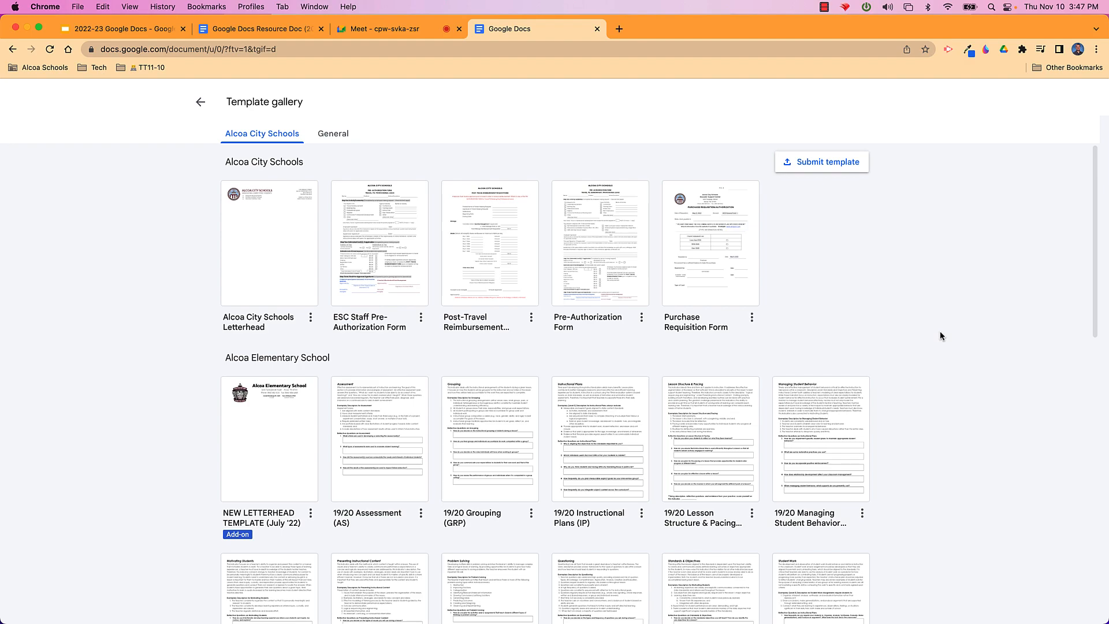
pyautogui.scroll(-4, 763, 317)
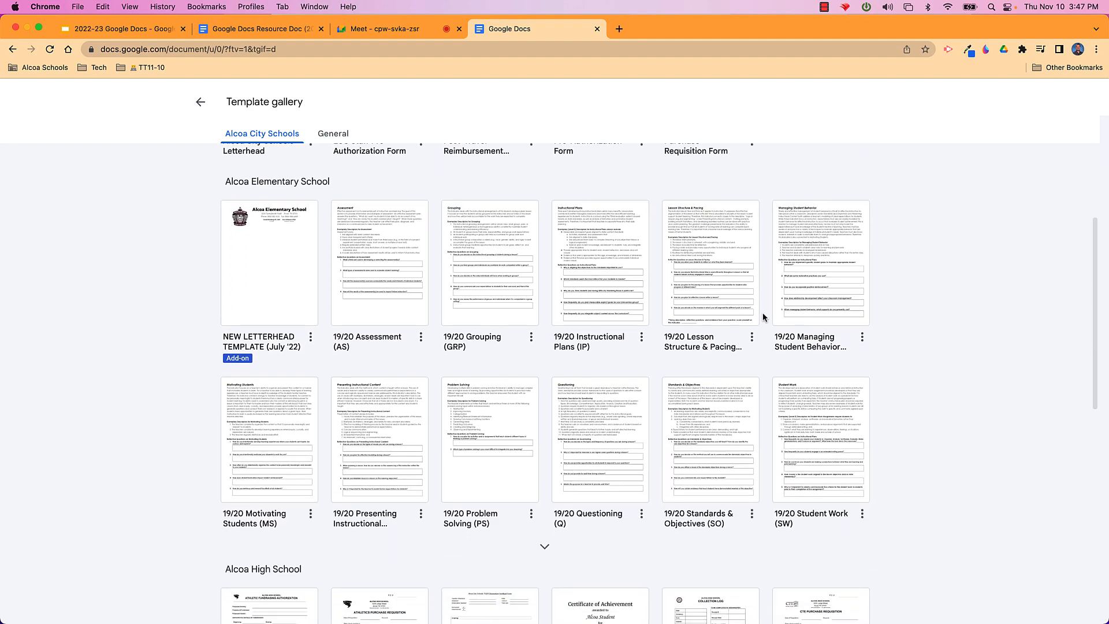
pyautogui.scroll(-7, 762, 316)
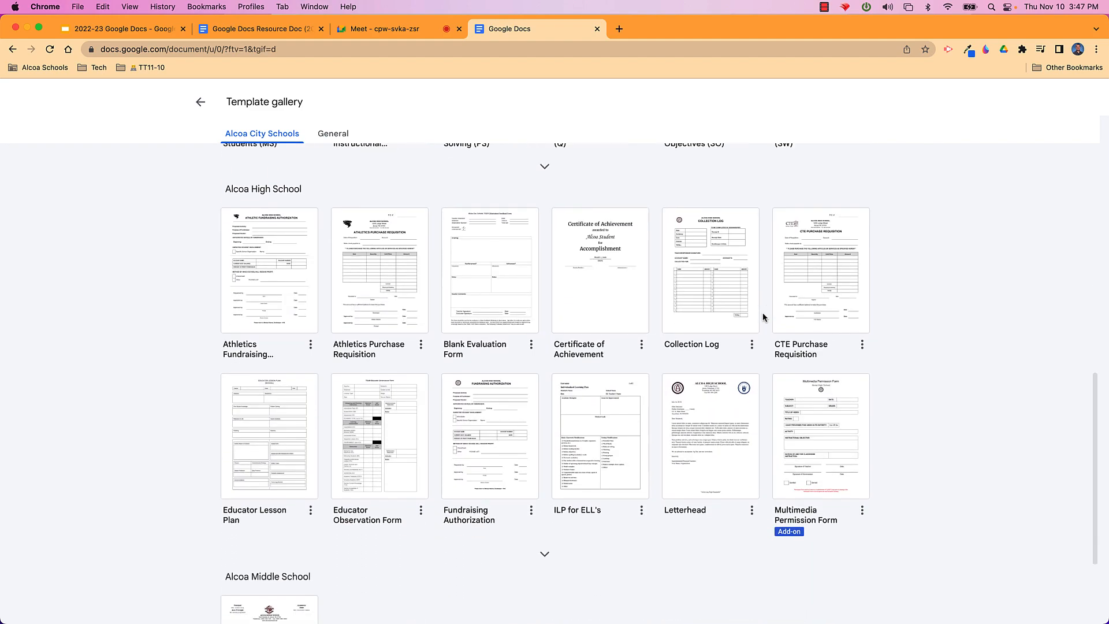
pyautogui.scroll(-2, 763, 317)
pyautogui.scroll(13, 763, 317)
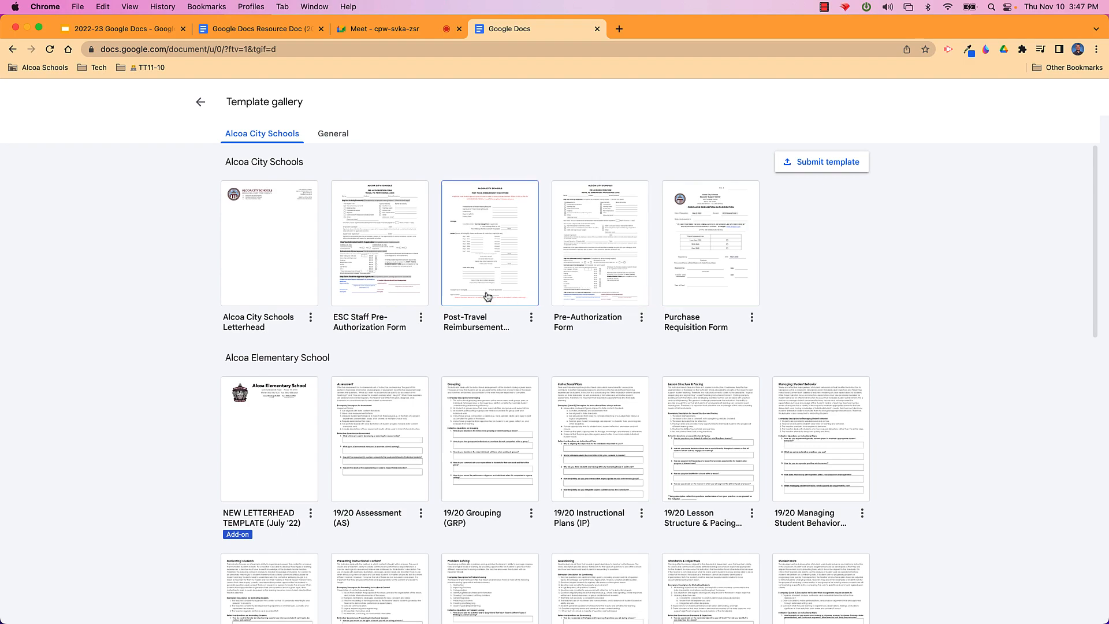
# Create a Purchase Requisition Form from the district template, leaving Account as AES General Fund
pyautogui.click(697, 245)
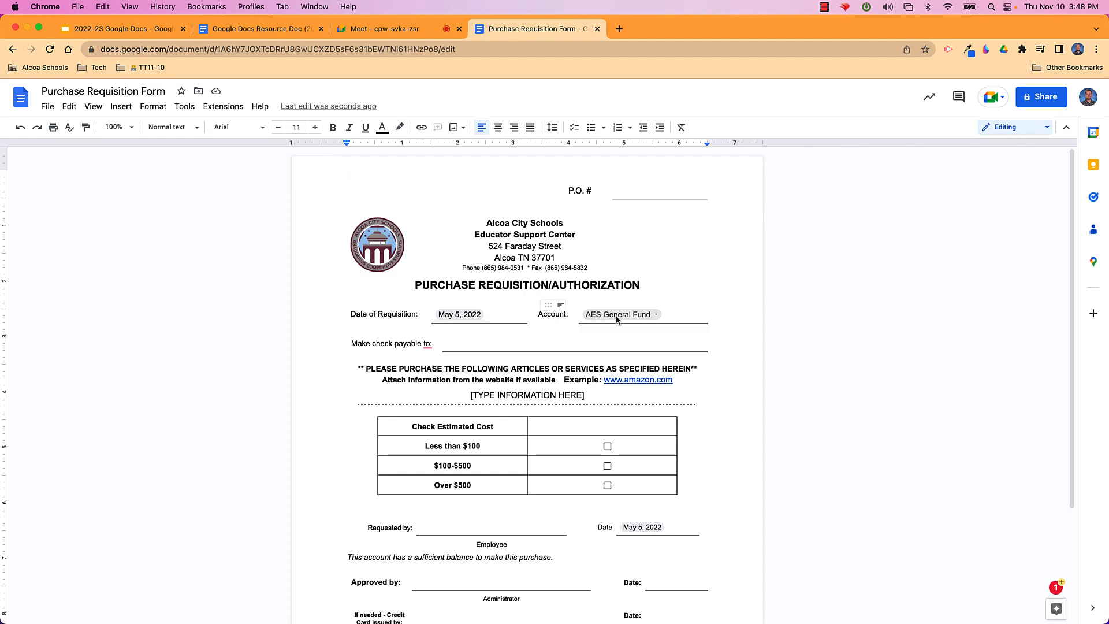
pyautogui.click(656, 317)
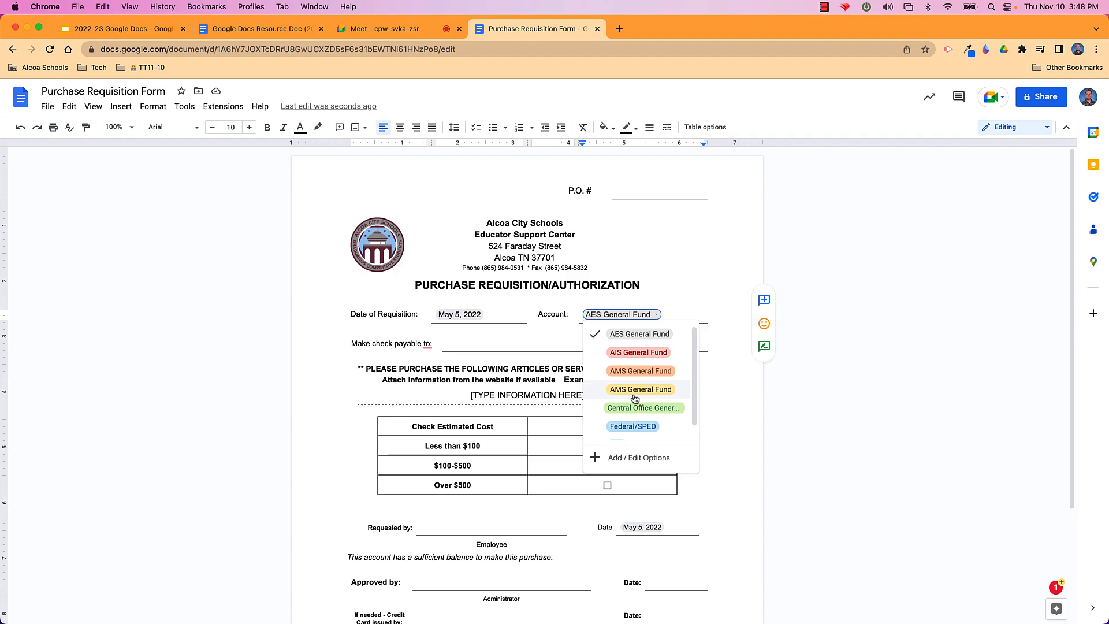
pyautogui.click(708, 288)
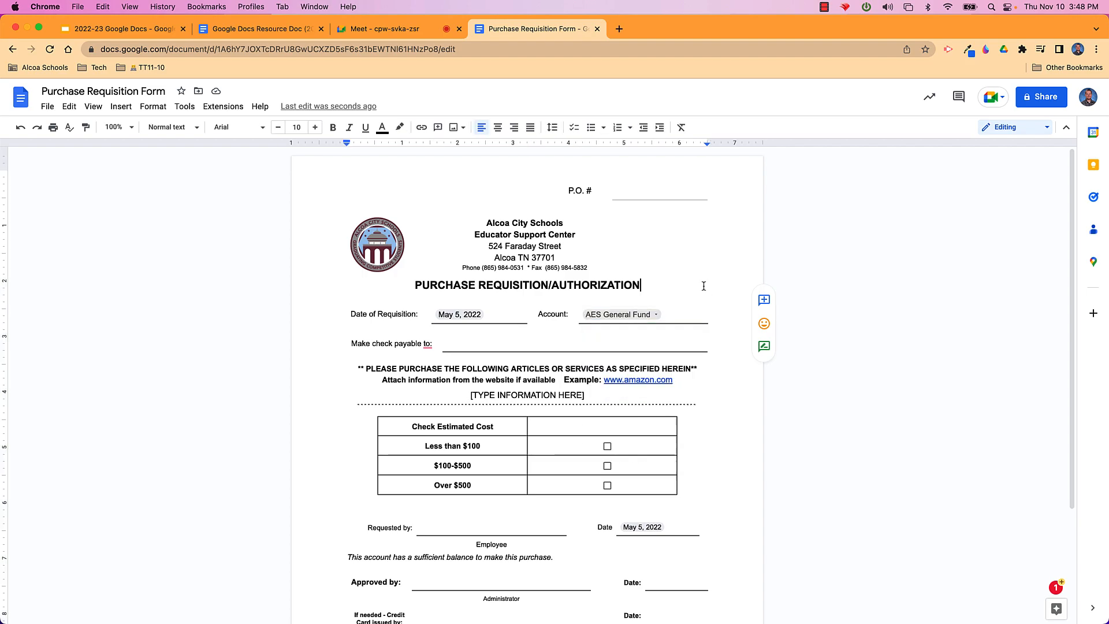
pyautogui.click(48, 108)
pyautogui.moveTo(51, 137)
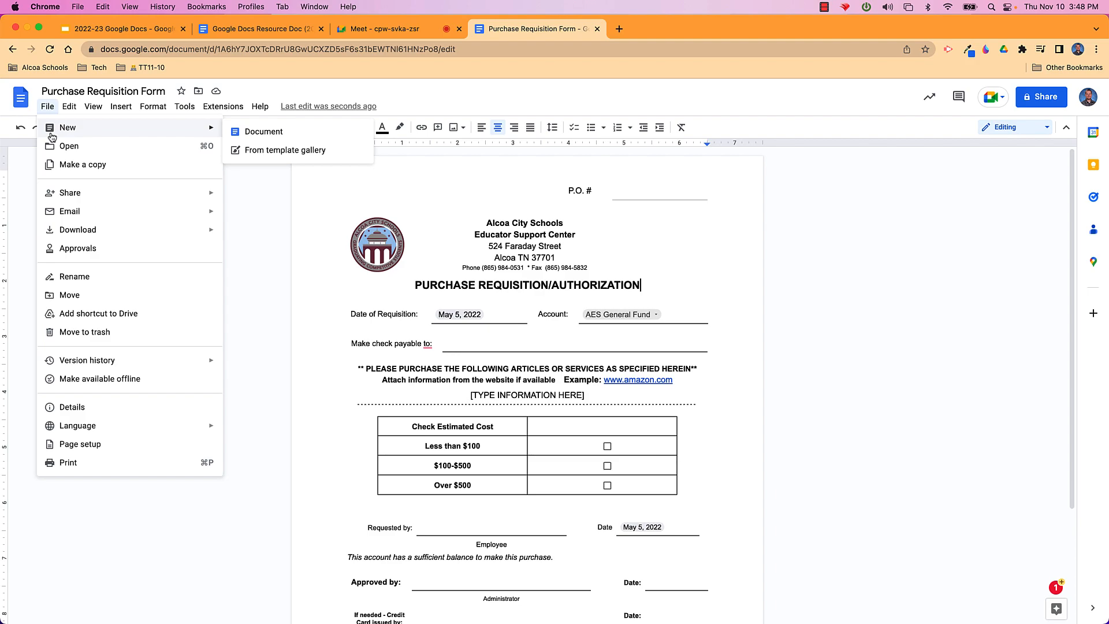
# Create a blank document from the File menu and title it 'My Awesome Document'
pyautogui.click(246, 132)
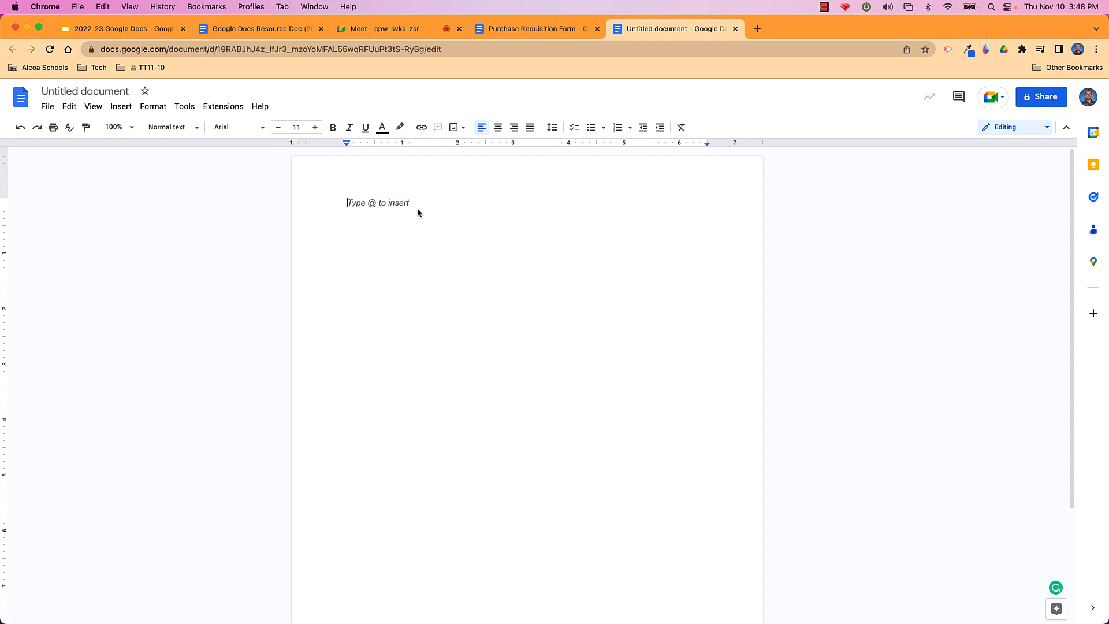
pyautogui.click(129, 91)
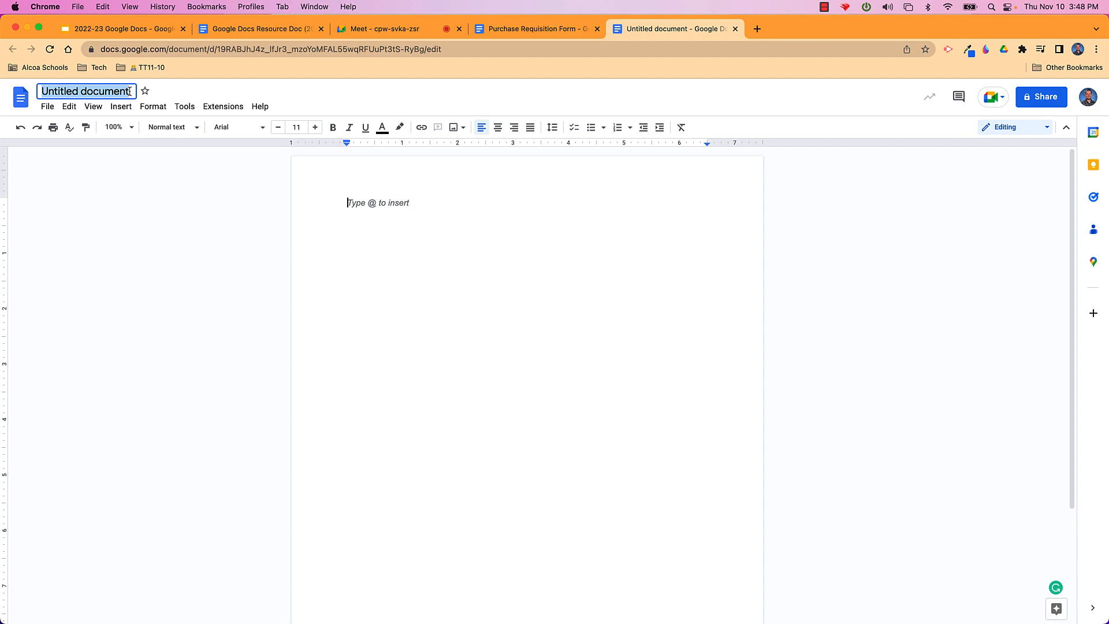
pyautogui.write('Mya As')
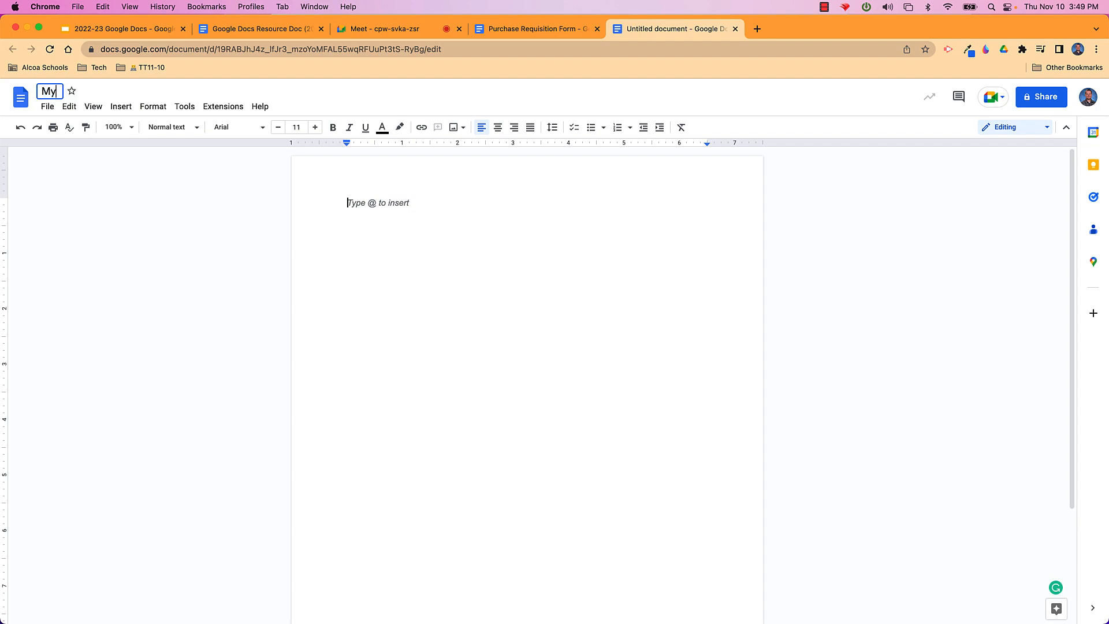
pyautogui.press('BackSpace')
pyautogui.write('we')
pyautogui.press('BackSpace')
pyautogui.press('BackSpace')
pyautogui.press('BackSpace')
pyautogui.press('BackSpace')
pyautogui.press('BackSpace')
pyautogui.write('Awesome Document')
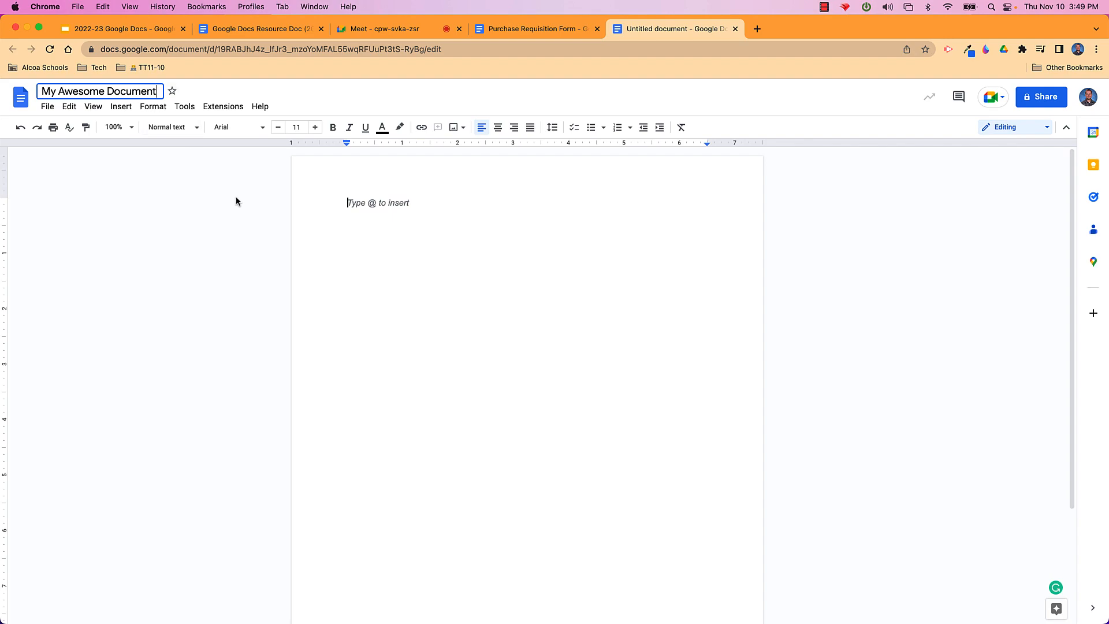
pyautogui.press('Return')
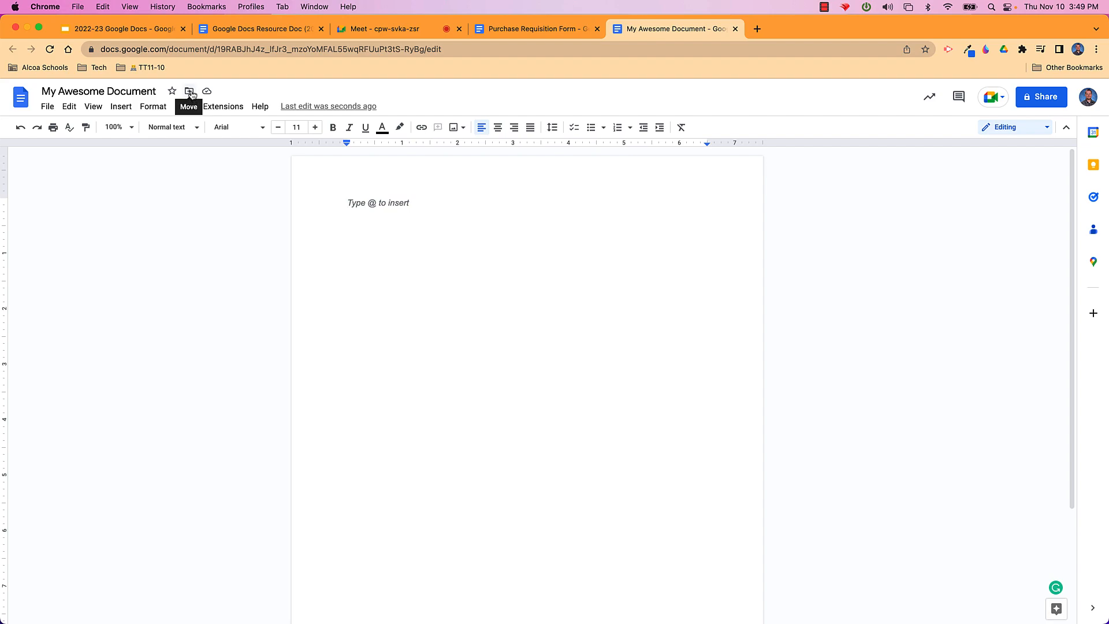
pyautogui.click(190, 93)
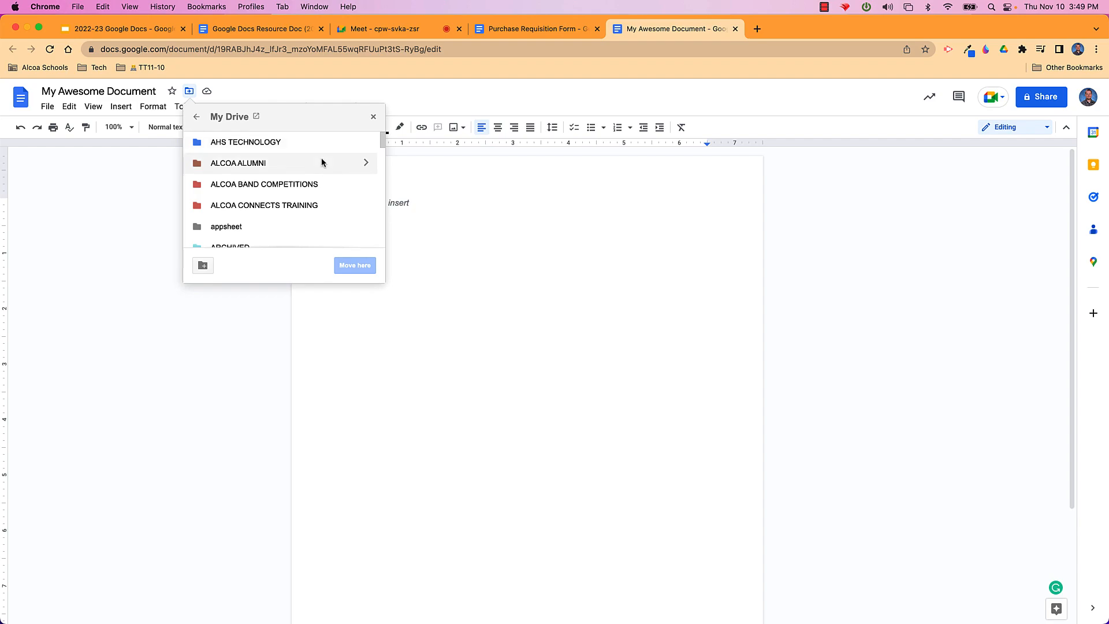
pyautogui.click(197, 117)
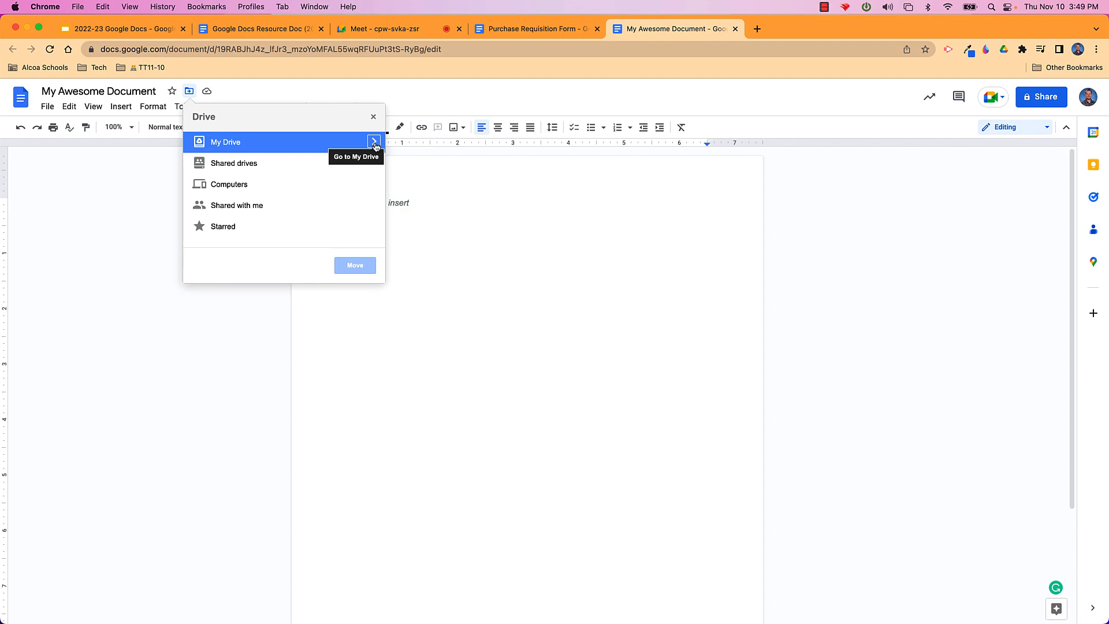
pyautogui.click(375, 144)
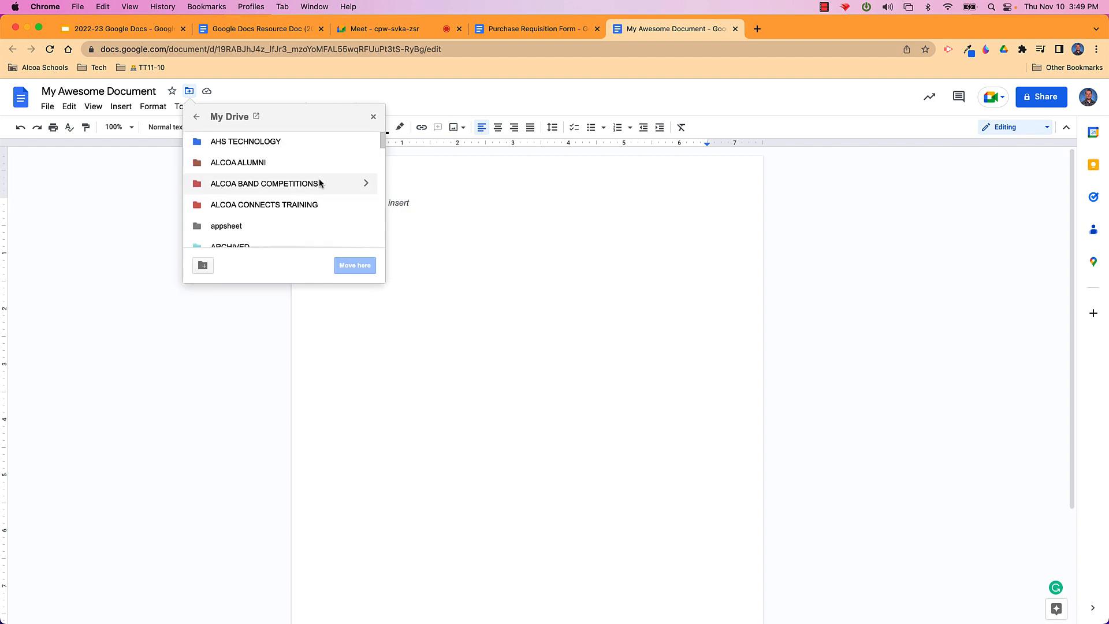
pyautogui.scroll(-1, 319, 183)
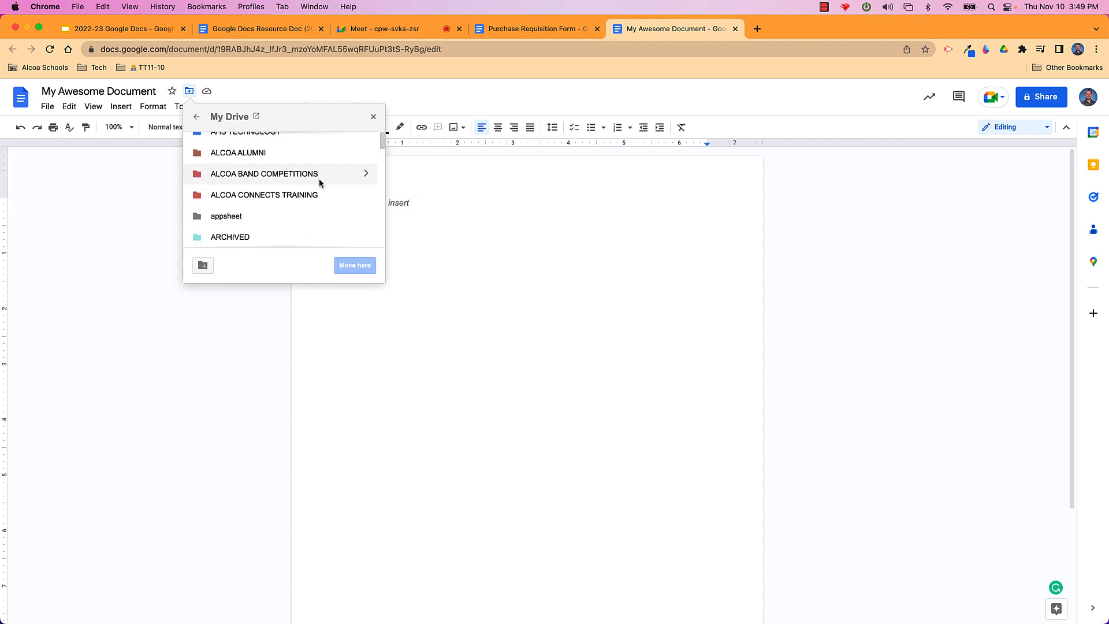
pyautogui.click(402, 353)
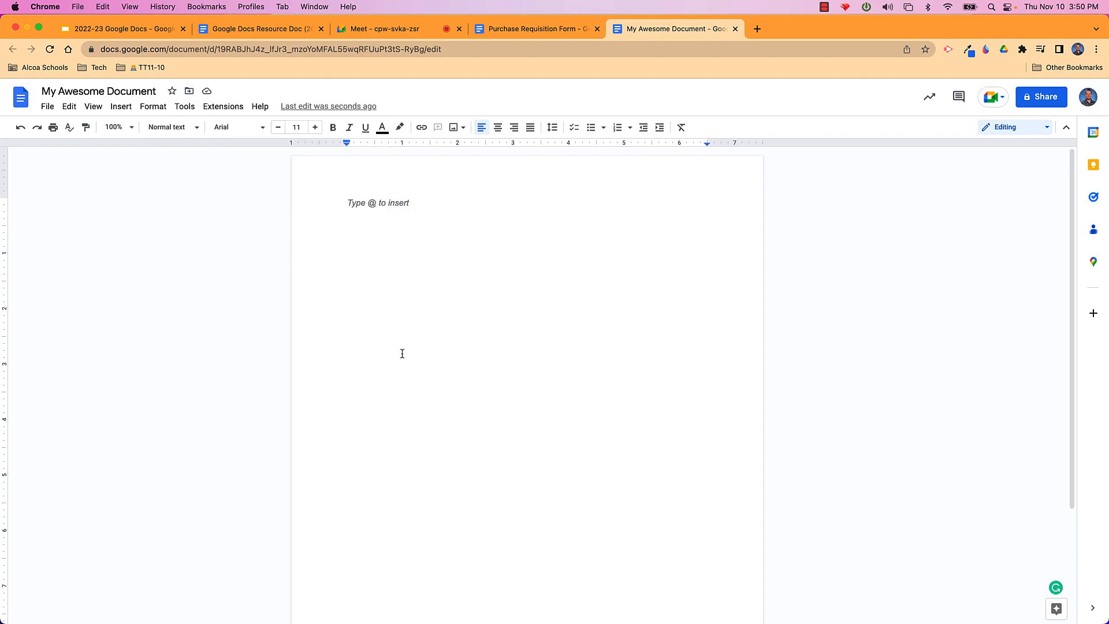
# Trash 'My Awesome Document' from the File menu, then go back to the Docs home screen
pyautogui.click(47, 113)
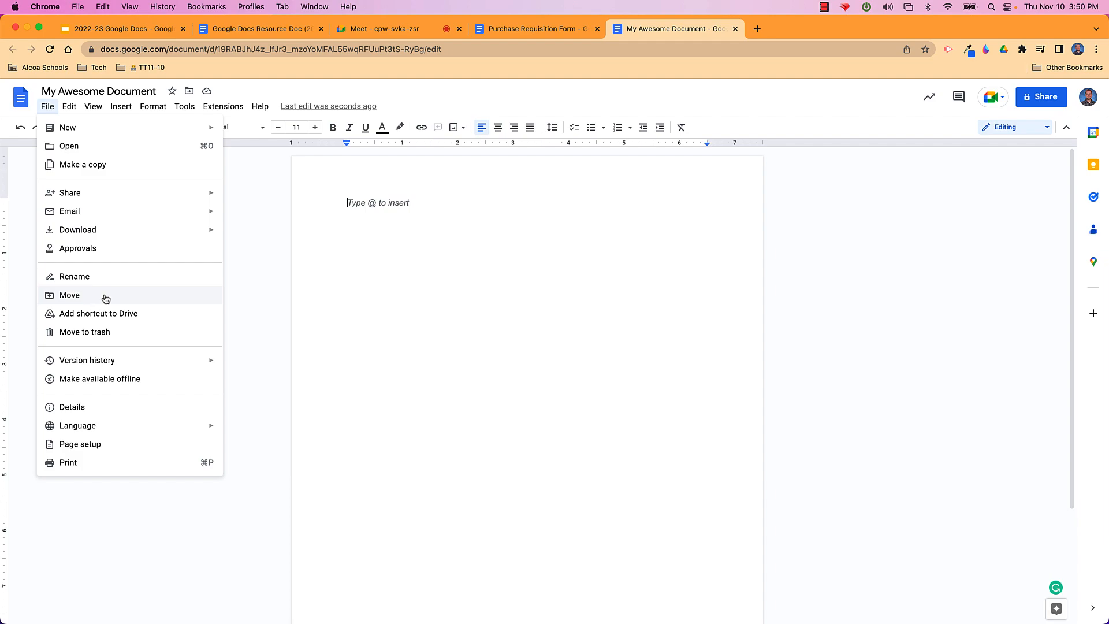
pyautogui.click(168, 329)
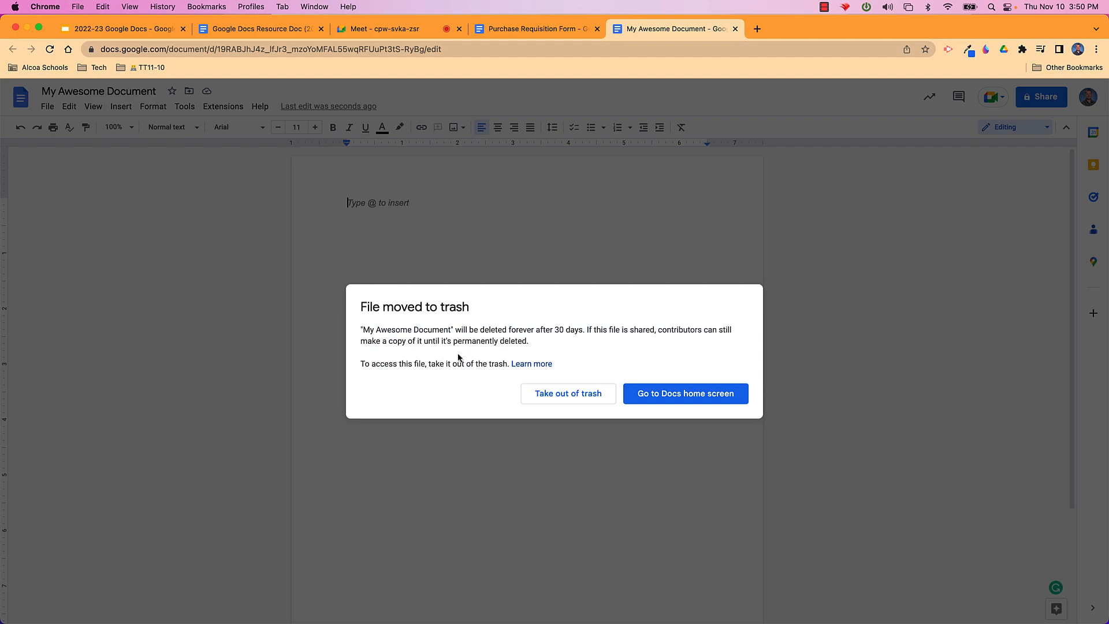
pyautogui.click(658, 395)
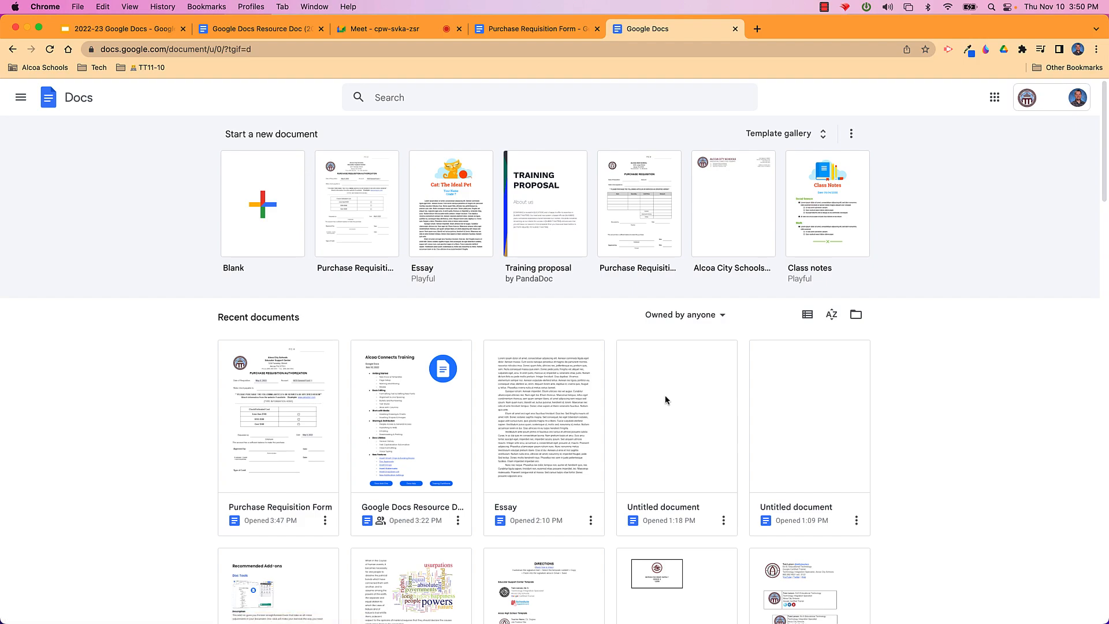
# Start a document from the Blank template and check its editing mode
pyautogui.click(268, 213)
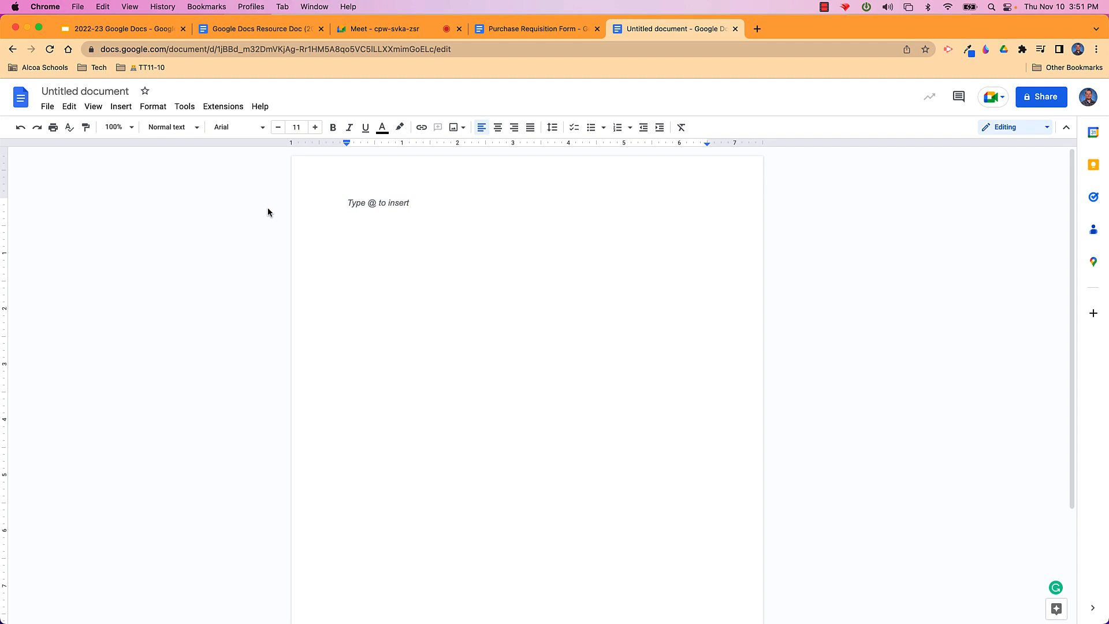
pyautogui.click(1039, 129)
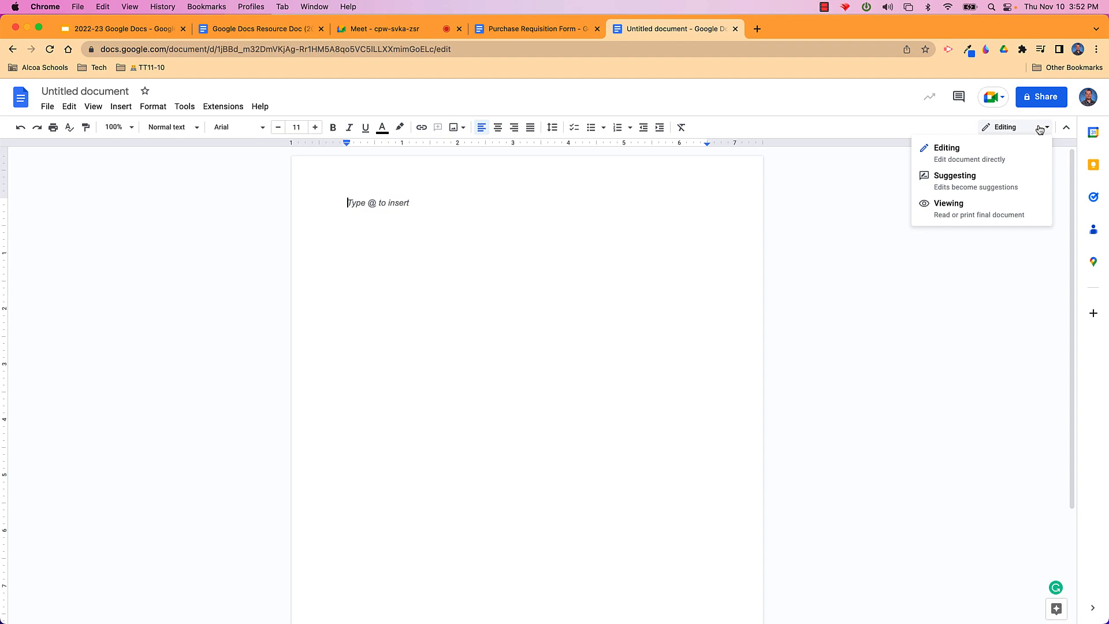
# Type 'Quick brown forx jumped over the lazy dog.' and zoom the page to 150%
pyautogui.write('e quick')
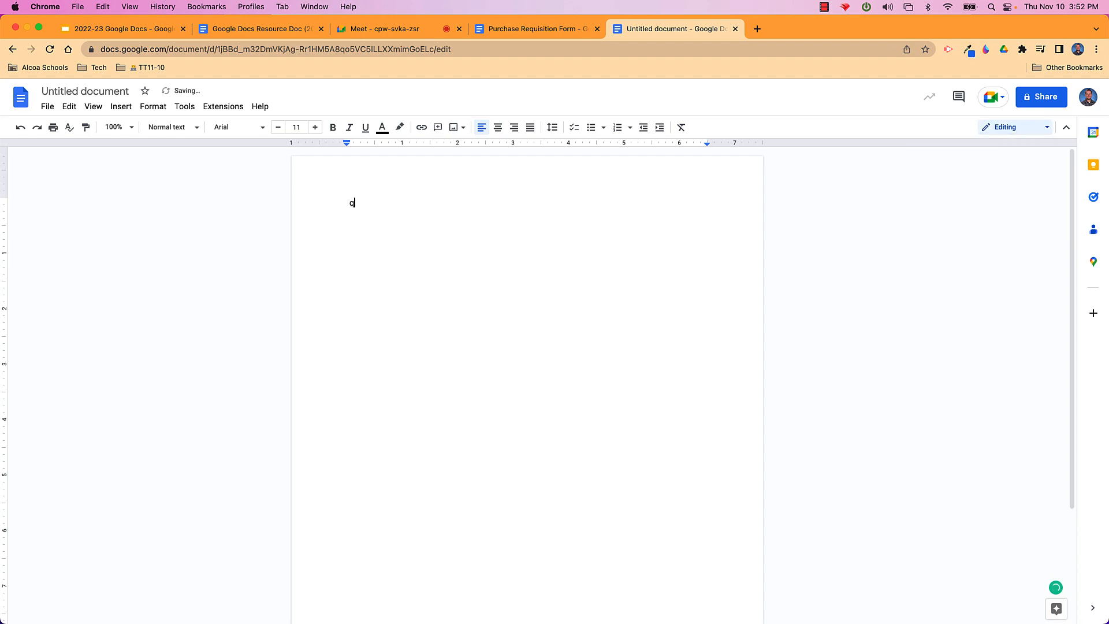
pyautogui.write(' brown for')
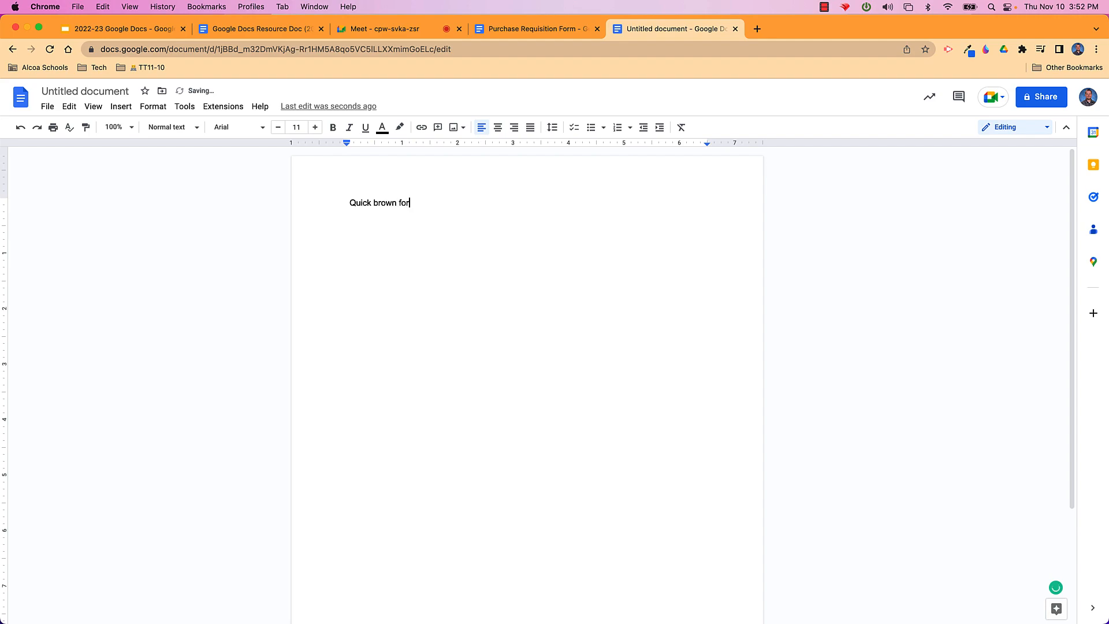
pyautogui.write('x jumped over the laz')
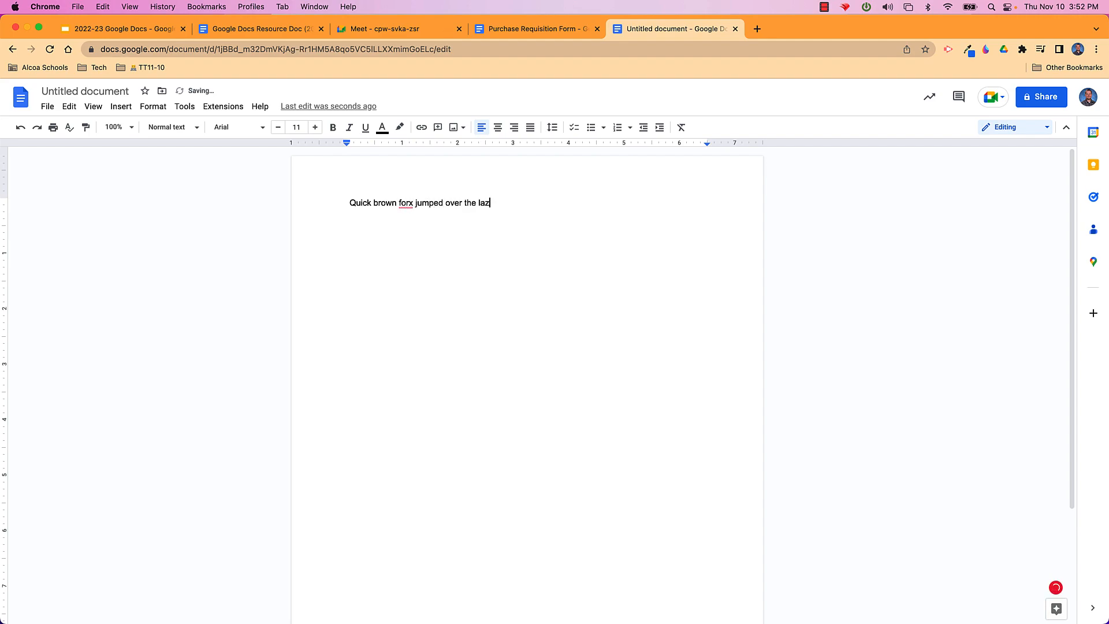
pyautogui.write('y dog.')
pyautogui.click(132, 127)
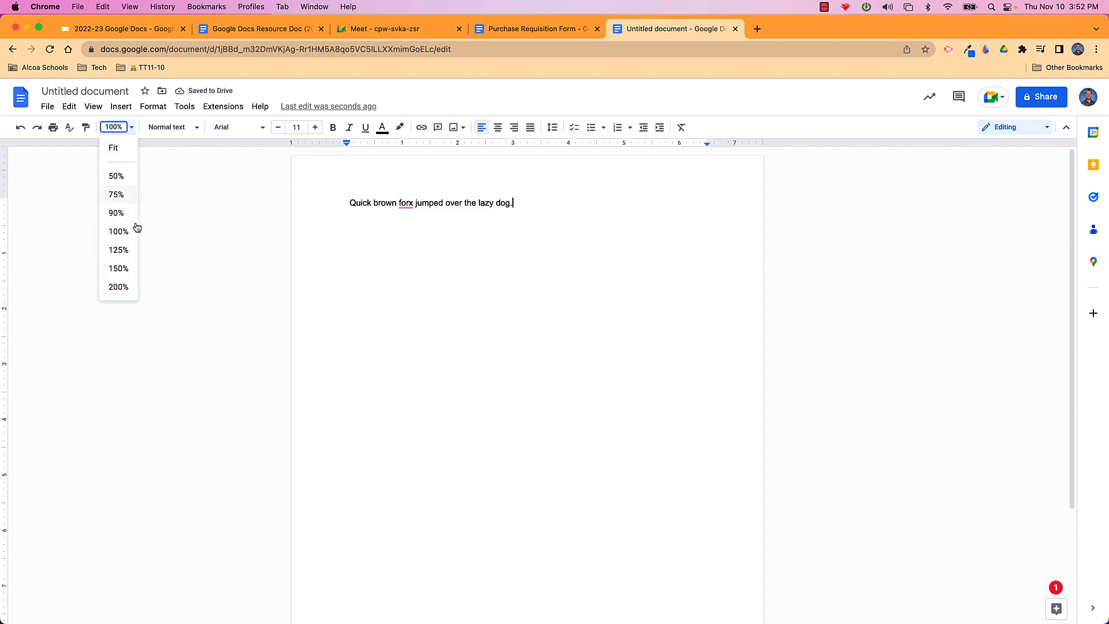
pyautogui.click(131, 268)
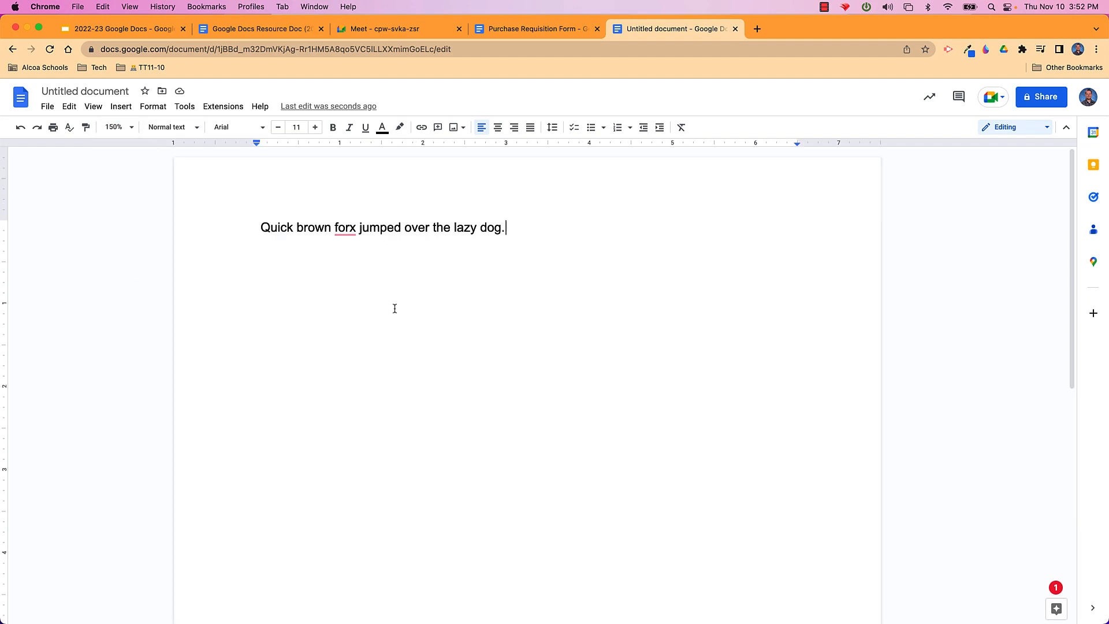
pyautogui.click(350, 230)
# Correct 'forx' to 'fox' and make the sentence begin with 'The quick'
pyautogui.click(344, 252)
pyautogui.click(507, 229)
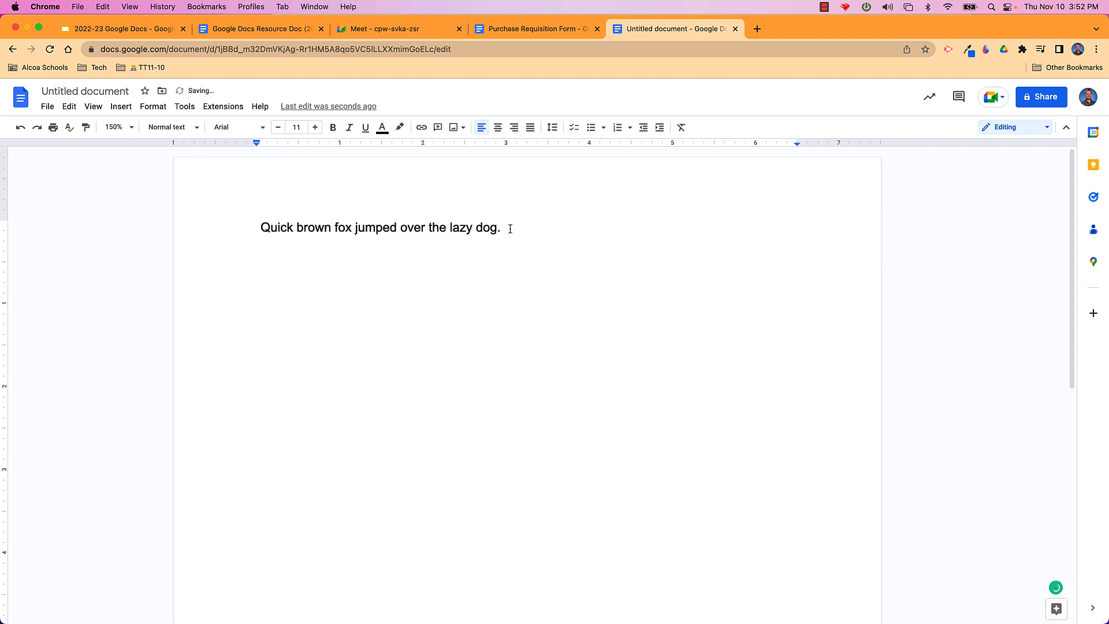
pyautogui.click(271, 227)
pyautogui.press('BackSpace')
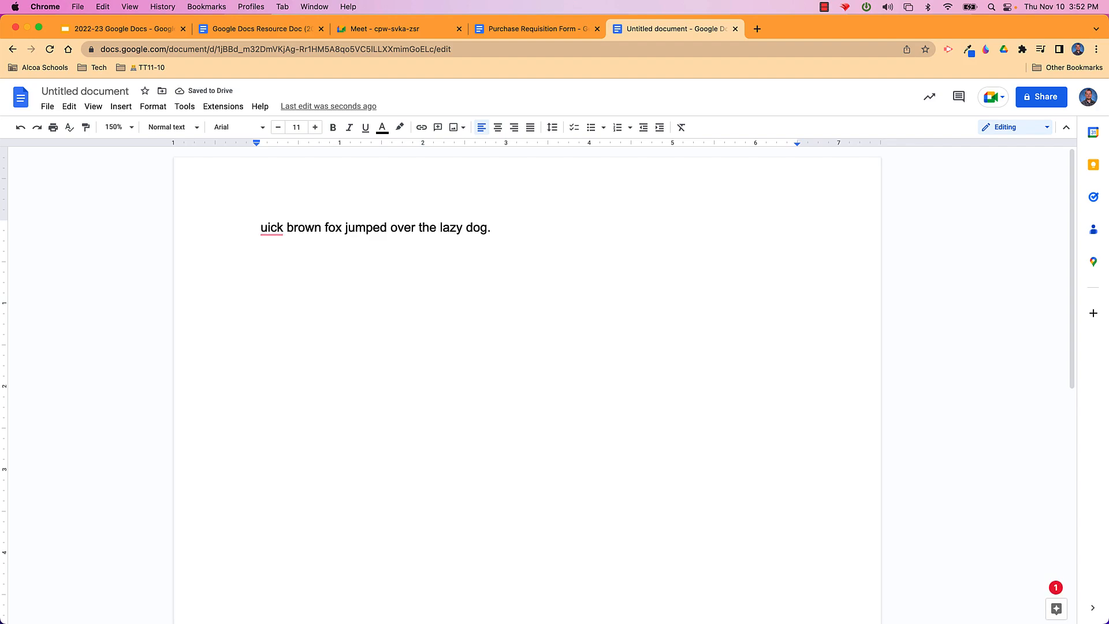
pyautogui.write('qThe')
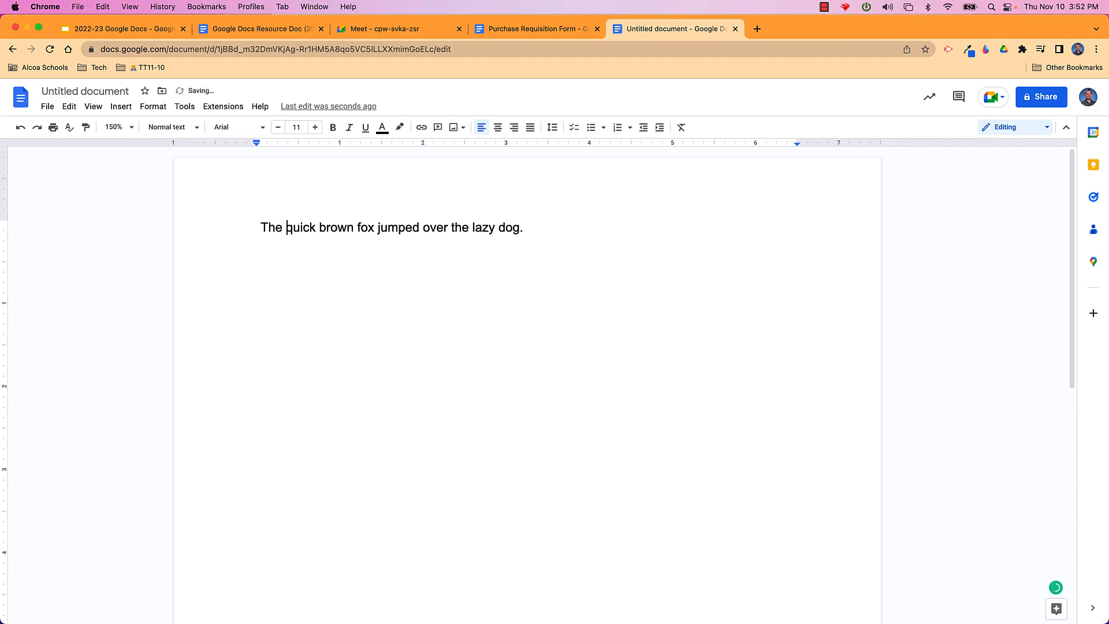
pyautogui.click(544, 236)
# Try selecting the line, the word 'lazy', and finally all text with Cmd+A
pyautogui.click(477, 227)
pyautogui.tripleClick(478, 227)
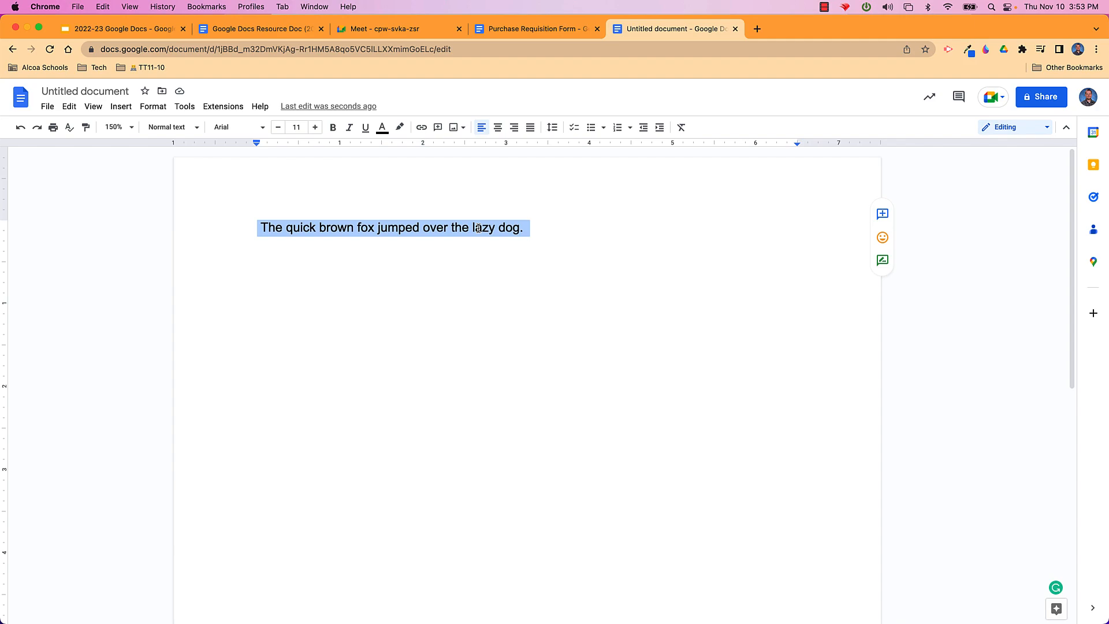
pyautogui.doubleClick(478, 228)
pyautogui.click(563, 220)
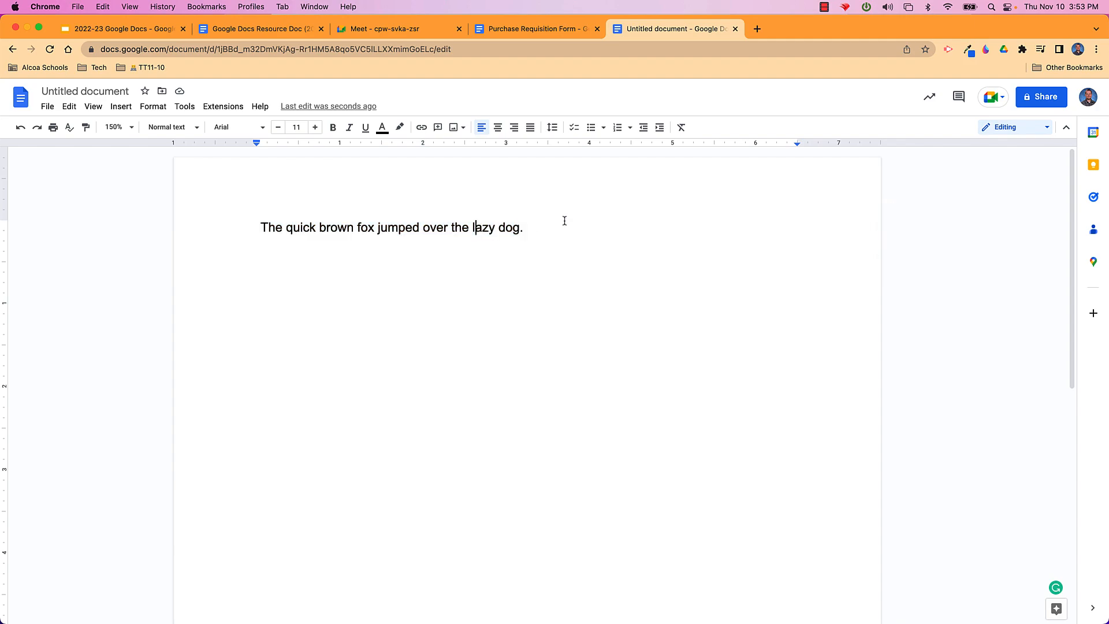
pyautogui.press('super+a')
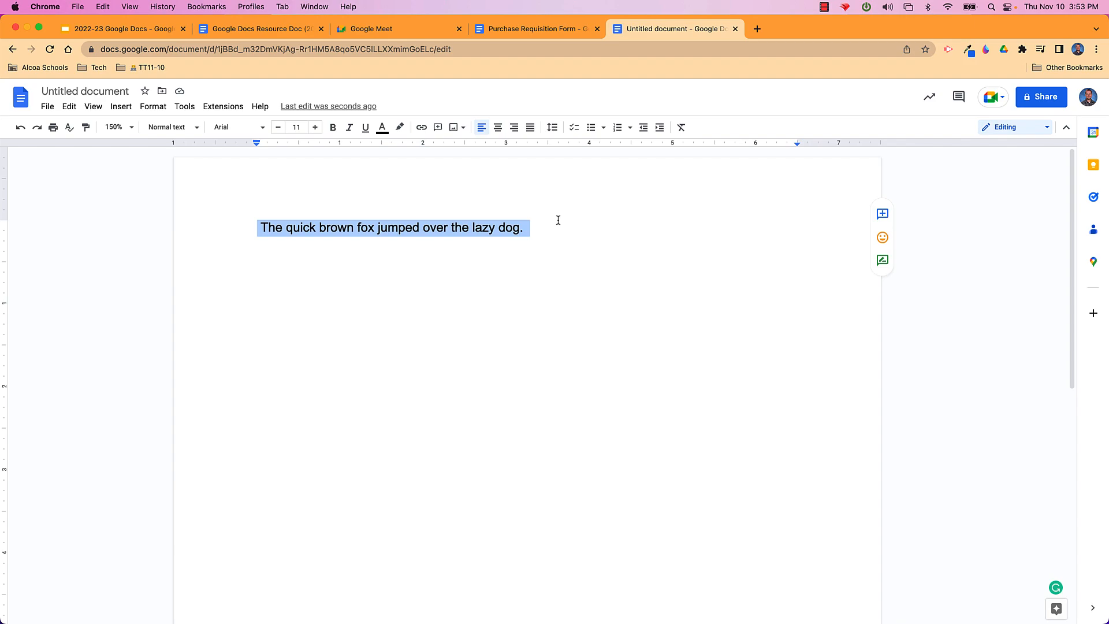
pyautogui.click(558, 220)
pyautogui.moveTo(523, 228); pyautogui.dragTo(256, 223)
pyautogui.press('super+c')
pyautogui.click(543, 233)
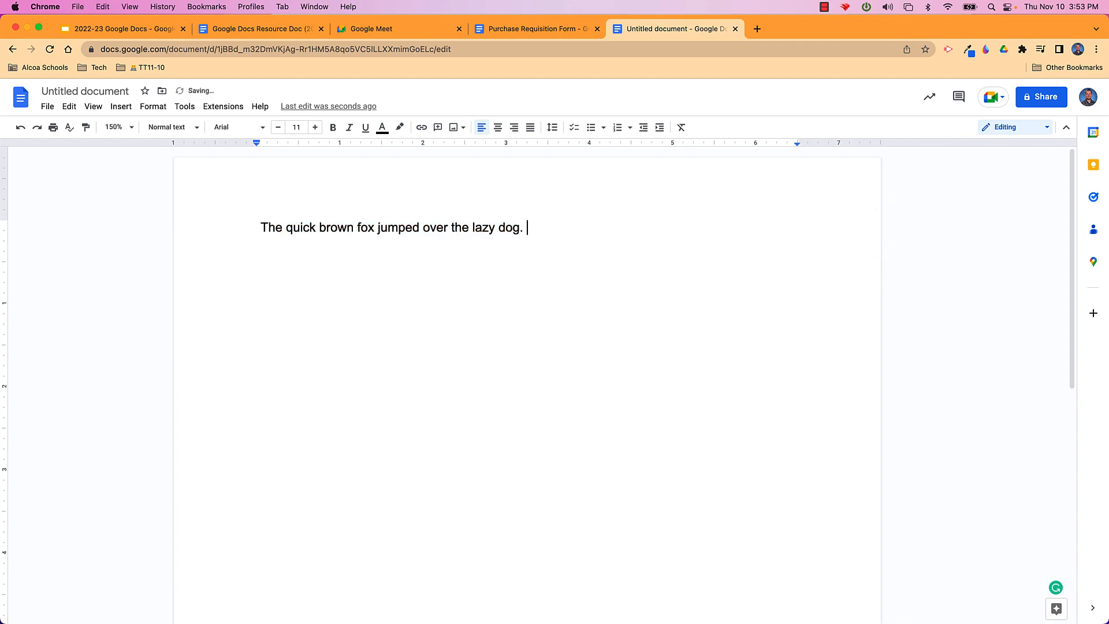
pyautogui.press('super+v')
pyautogui.press('super+v')
pyautogui.press('super+v')
pyautogui.press('super+v')
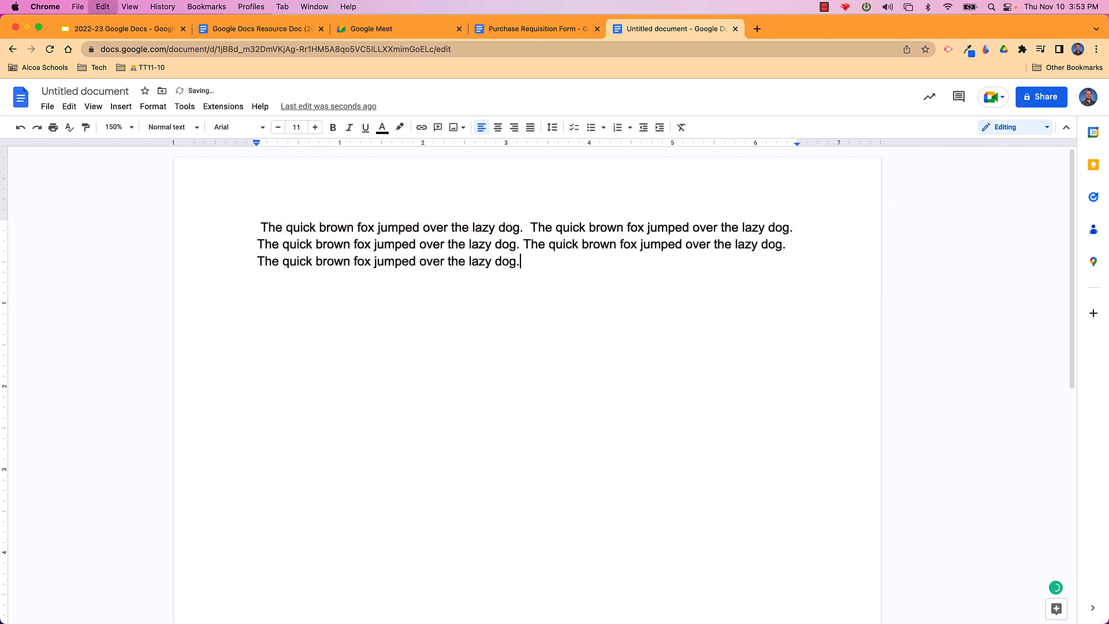
pyautogui.press('super+v')
pyautogui.press('super+v')
pyautogui.press('super+v')
pyautogui.press('super+v')
pyautogui.press('super+v')
pyautogui.press('super+v')
pyautogui.press('super+v')
pyautogui.press('super+v')
pyautogui.press('super+v')
pyautogui.press('super+v')
pyautogui.press('super+v')
pyautogui.press('super+v')
pyautogui.press('super+v')
pyautogui.press('super+v')
pyautogui.press('super+v')
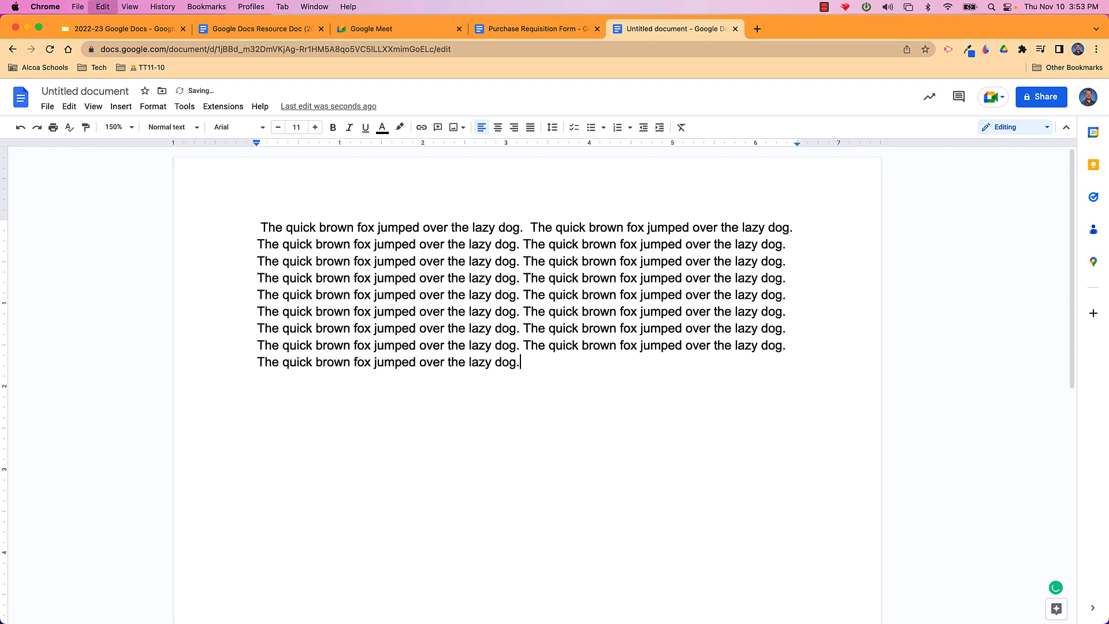
pyautogui.press('super+v')
pyautogui.press('super+v')
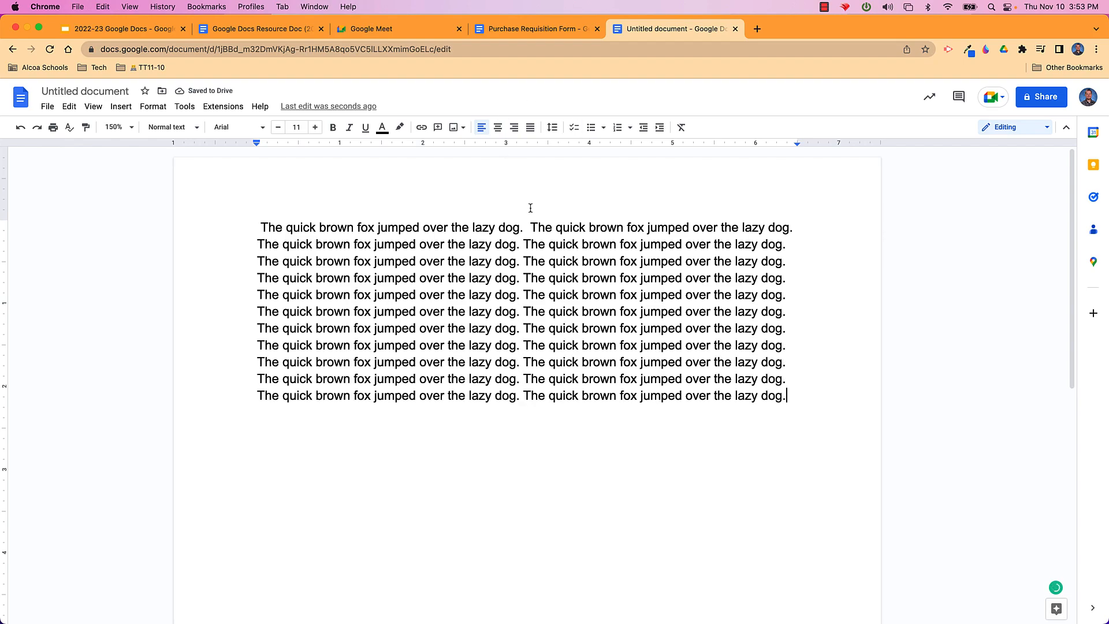
pyautogui.moveTo(527, 227); pyautogui.dragTo(785, 400)
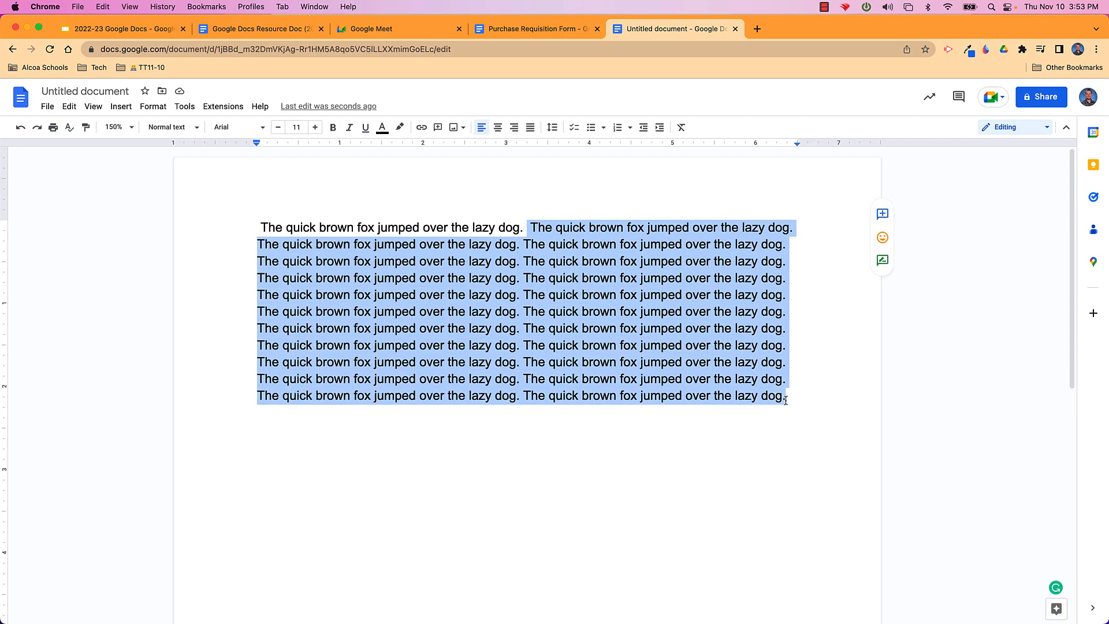
pyautogui.press('BackSpace')
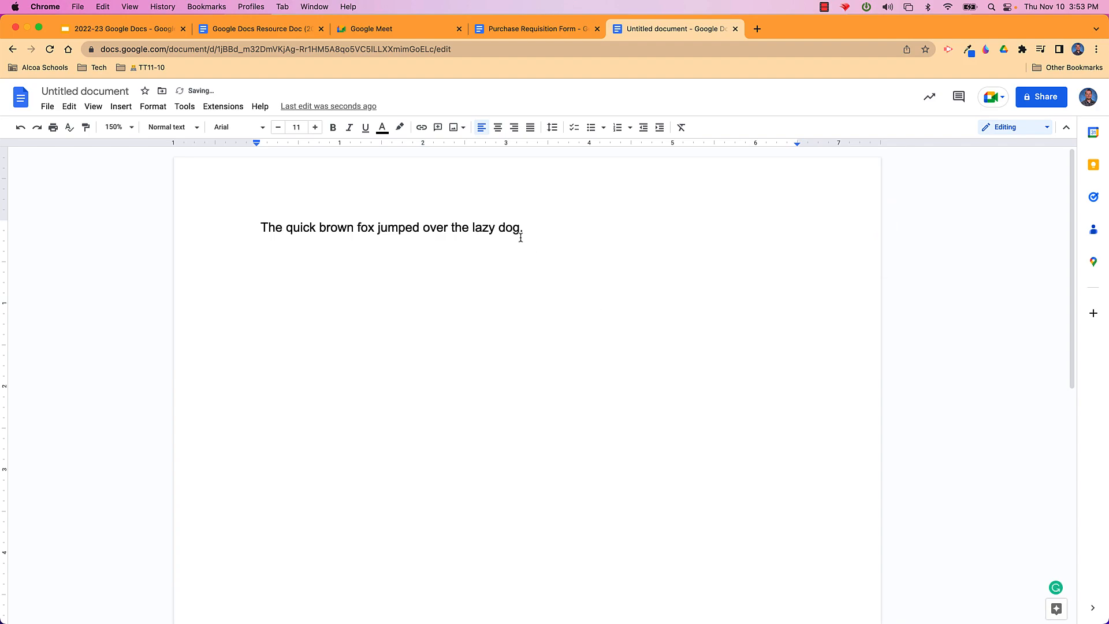
pyautogui.moveTo(529, 228); pyautogui.dragTo(250, 227)
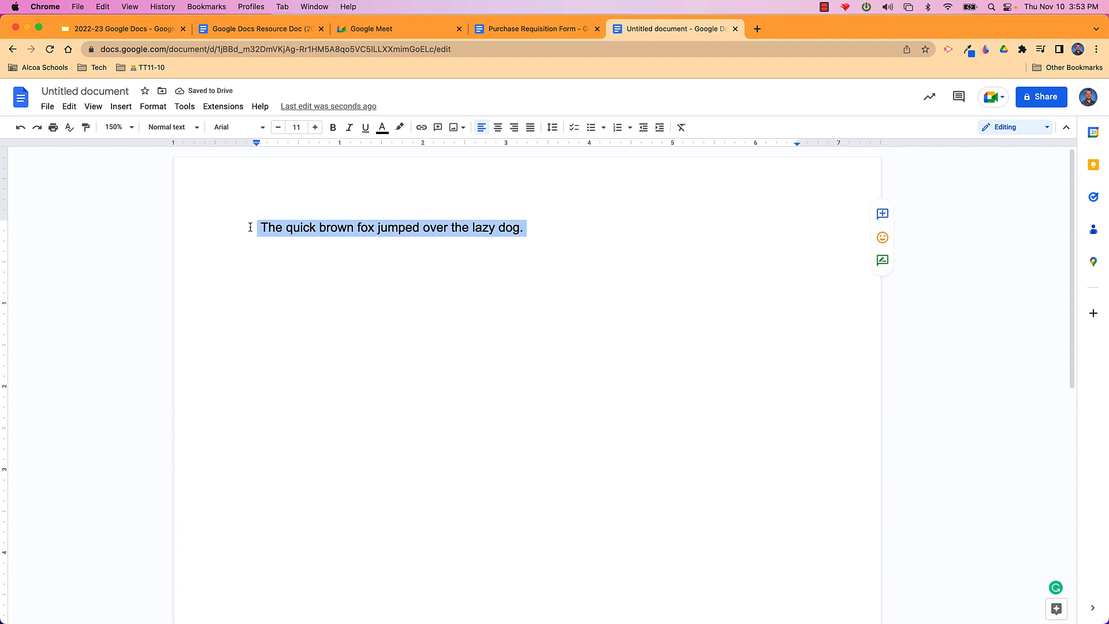
# Scroll the font list and apply Alfa Slab One to the fox sentence
pyautogui.click(262, 128)
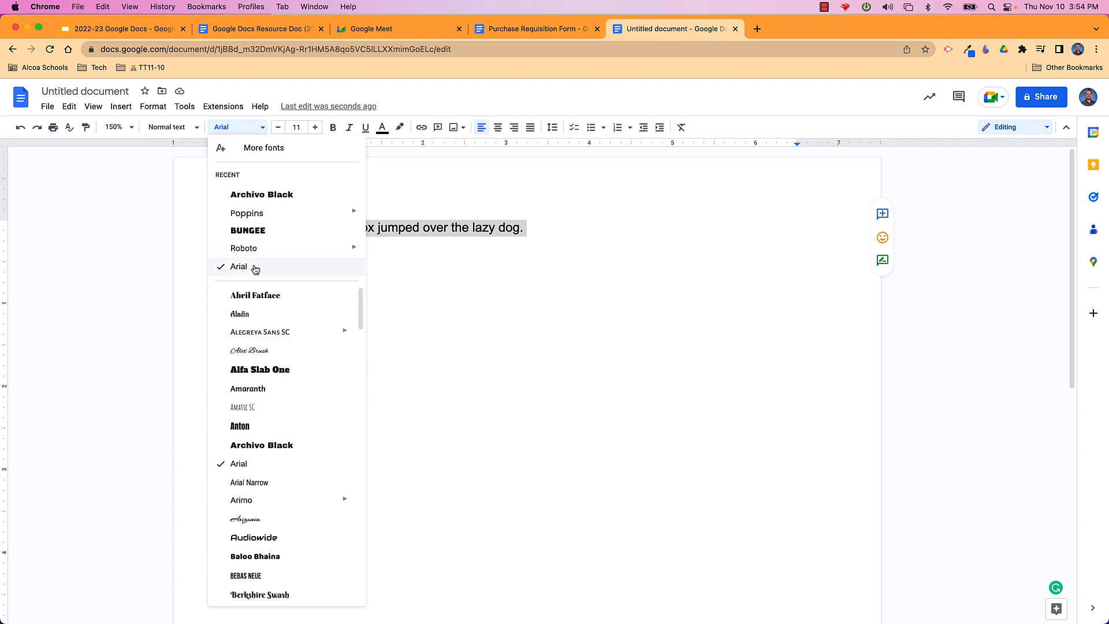
pyautogui.scroll(-15, 290, 350)
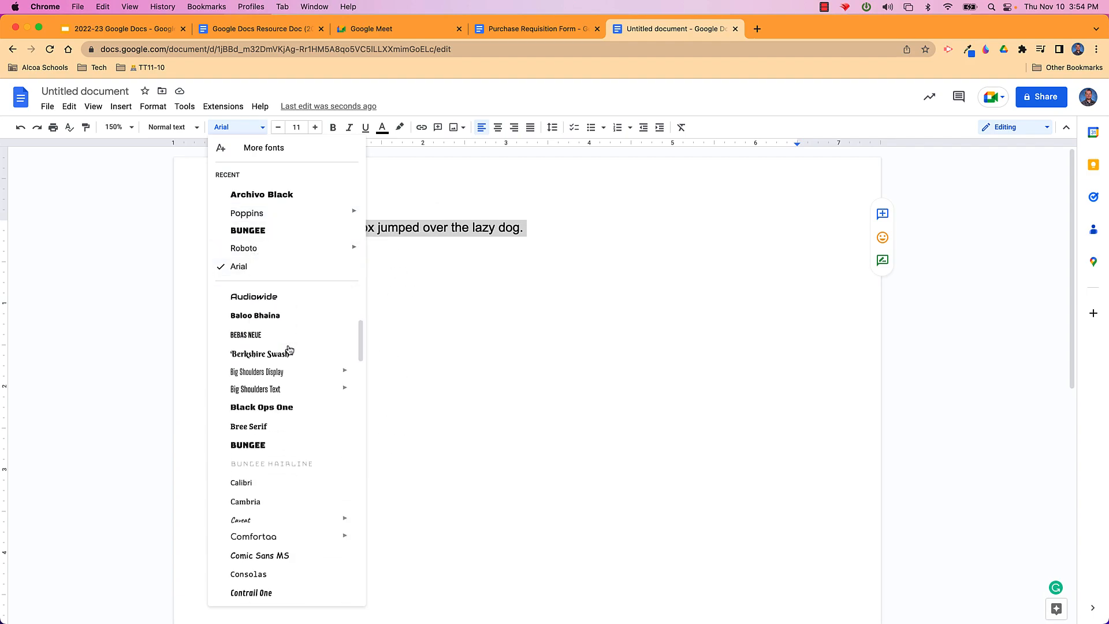
pyautogui.scroll(-20, 289, 350)
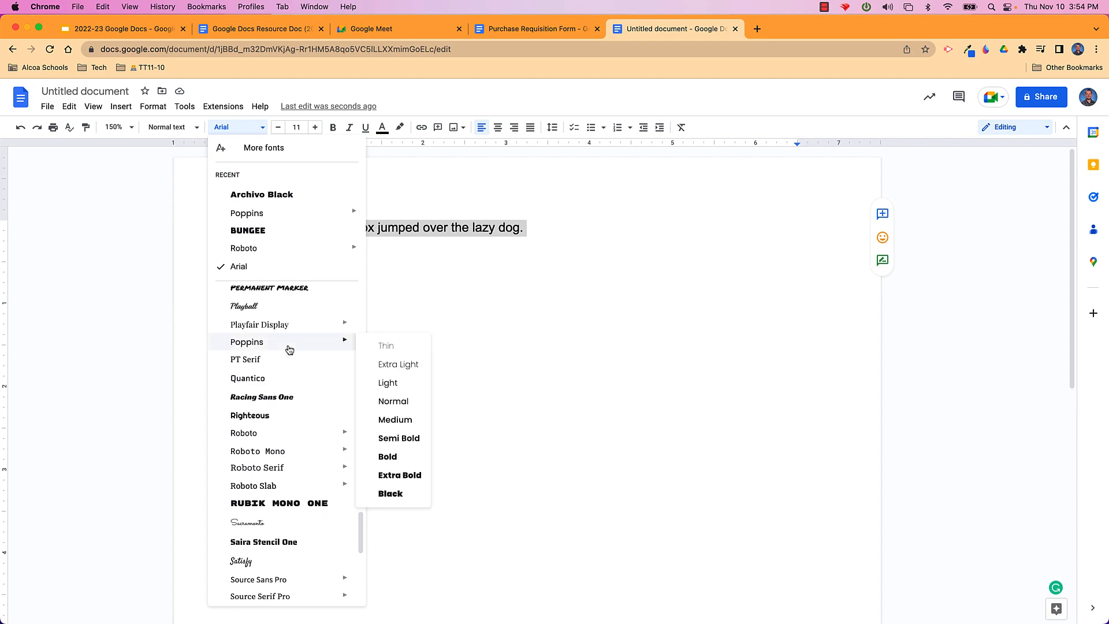
pyautogui.scroll(-2, 290, 350)
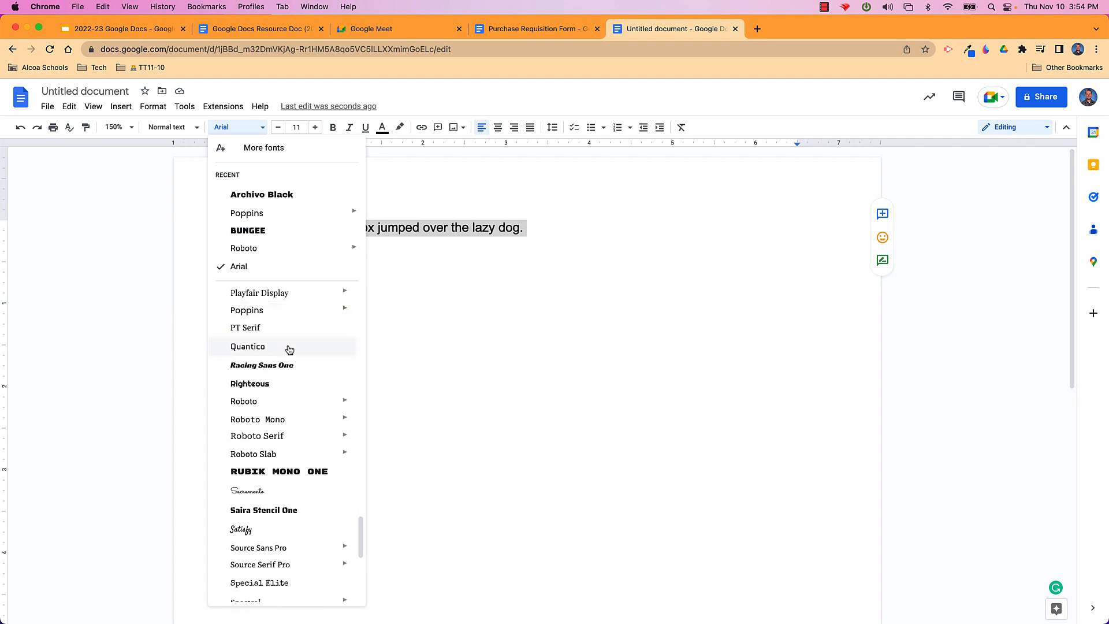
pyautogui.scroll(20, 290, 350)
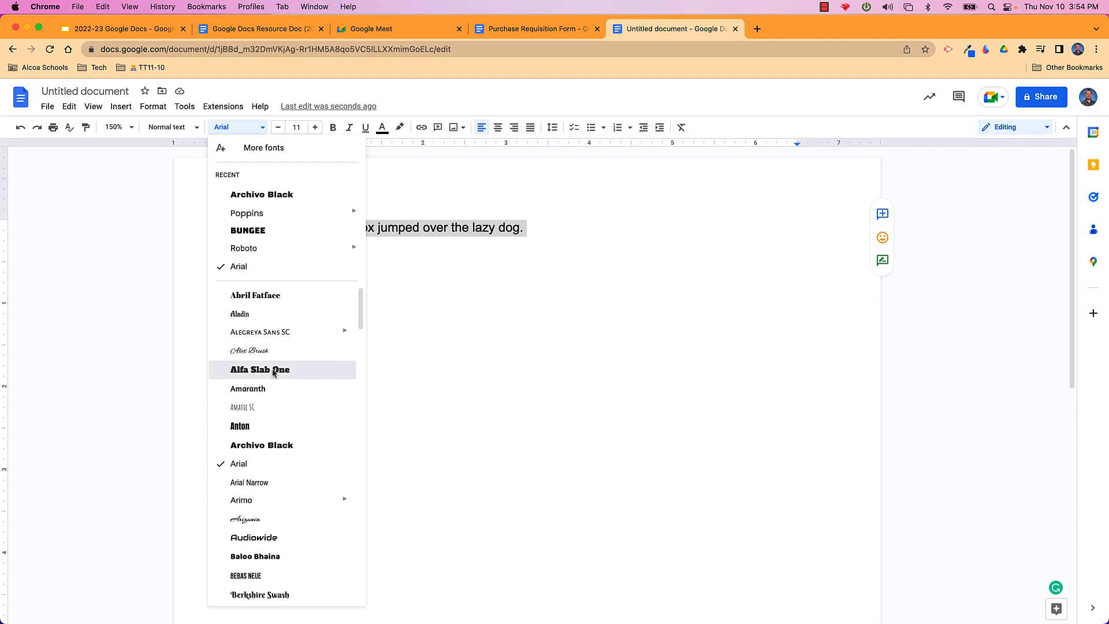
pyautogui.click(273, 373)
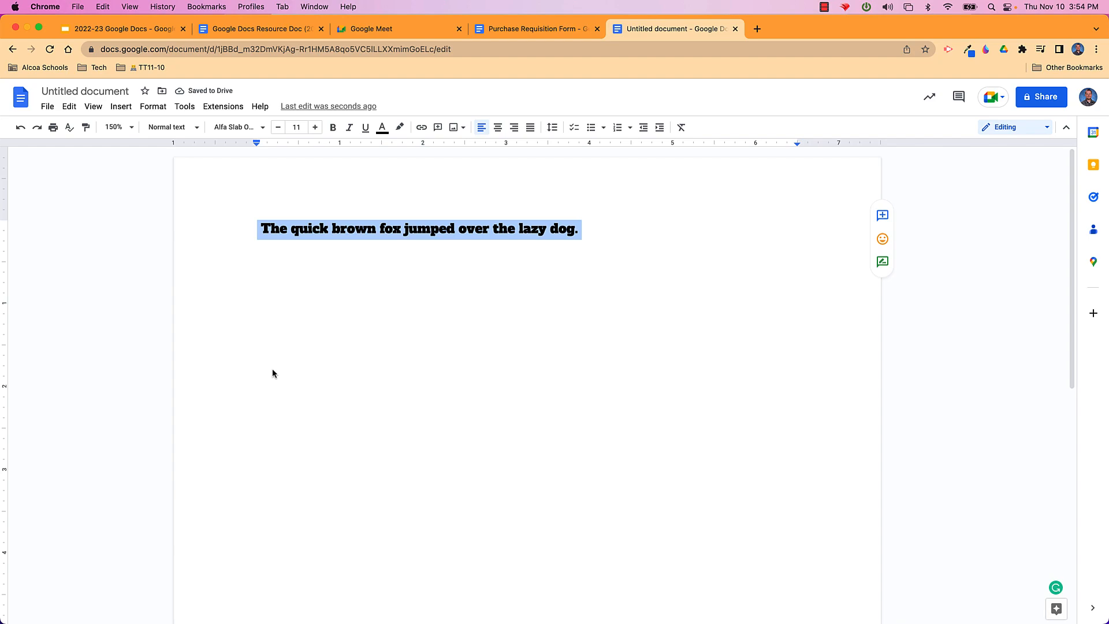
# Step the sentence's font size up to 23, then back down to 19
pyautogui.click(315, 128)
pyautogui.click(315, 128)
pyautogui.click(316, 128)
pyautogui.click(315, 128)
pyautogui.click(315, 128)
pyautogui.click(315, 128)
pyautogui.click(315, 128)
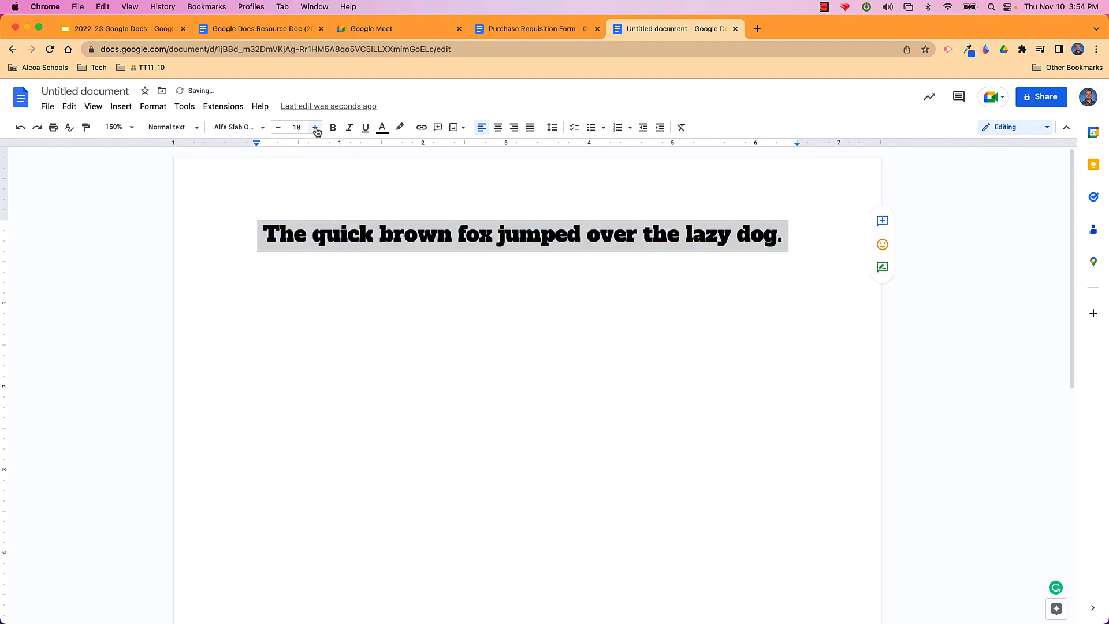
pyautogui.click(316, 128)
pyautogui.click(315, 128)
pyautogui.click(315, 128)
pyautogui.click(315, 128)
pyautogui.click(315, 128)
pyautogui.click(316, 129)
pyautogui.click(316, 128)
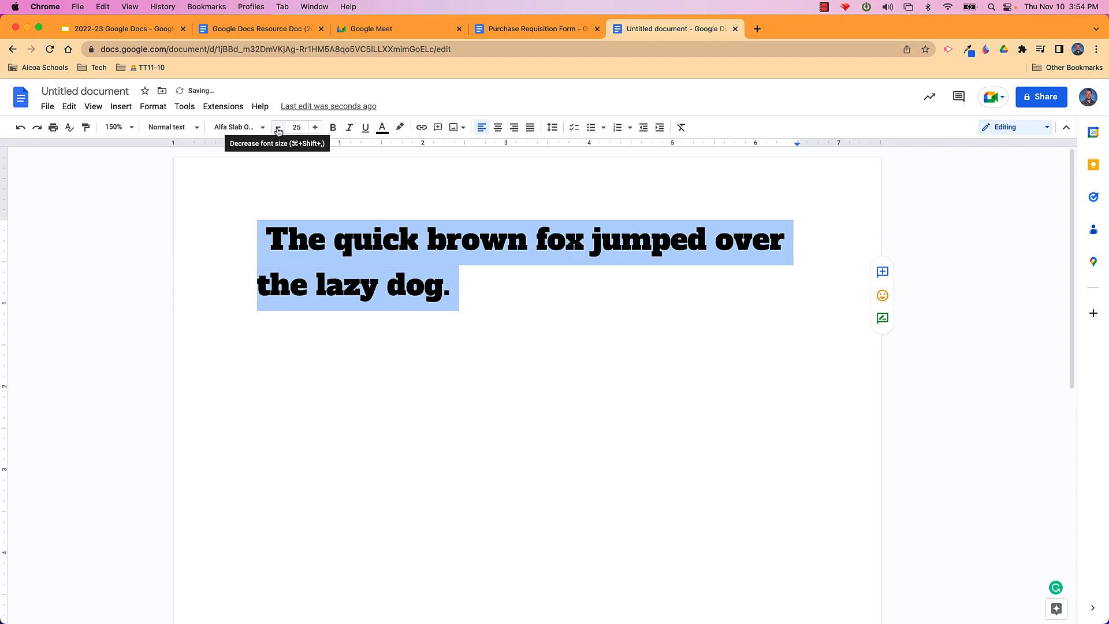
pyautogui.click(278, 128)
pyautogui.click(278, 128)
pyautogui.click(278, 128)
pyautogui.click(278, 128)
pyautogui.click(278, 128)
pyautogui.click(278, 128)
pyautogui.click(278, 129)
pyautogui.click(278, 128)
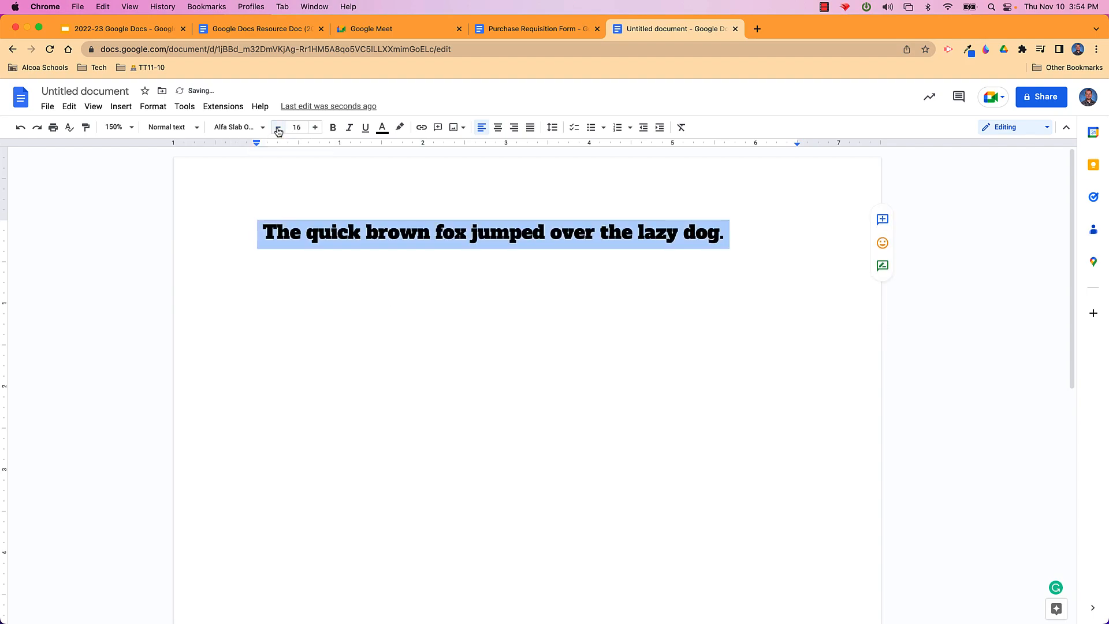
# Raise the font size to 25, then settle it at 23 point
pyautogui.click(316, 128)
pyautogui.click(316, 128)
pyautogui.click(316, 128)
pyautogui.click(315, 128)
pyautogui.click(315, 128)
pyautogui.click(315, 128)
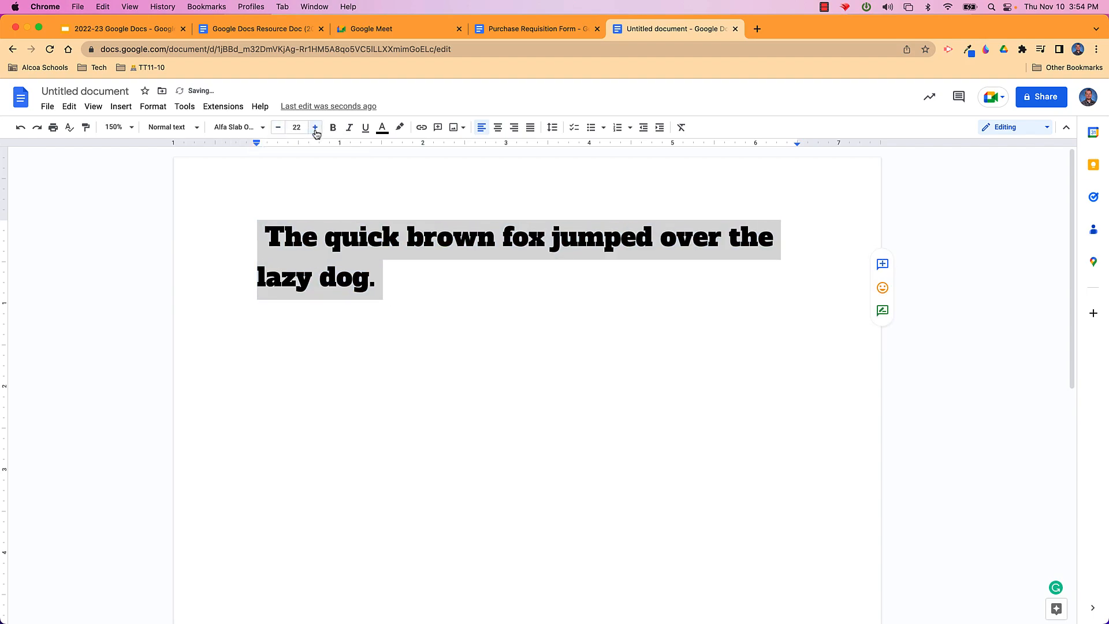
pyautogui.click(315, 128)
pyautogui.click(315, 128)
pyautogui.click(315, 128)
pyautogui.click(315, 128)
pyautogui.click(315, 128)
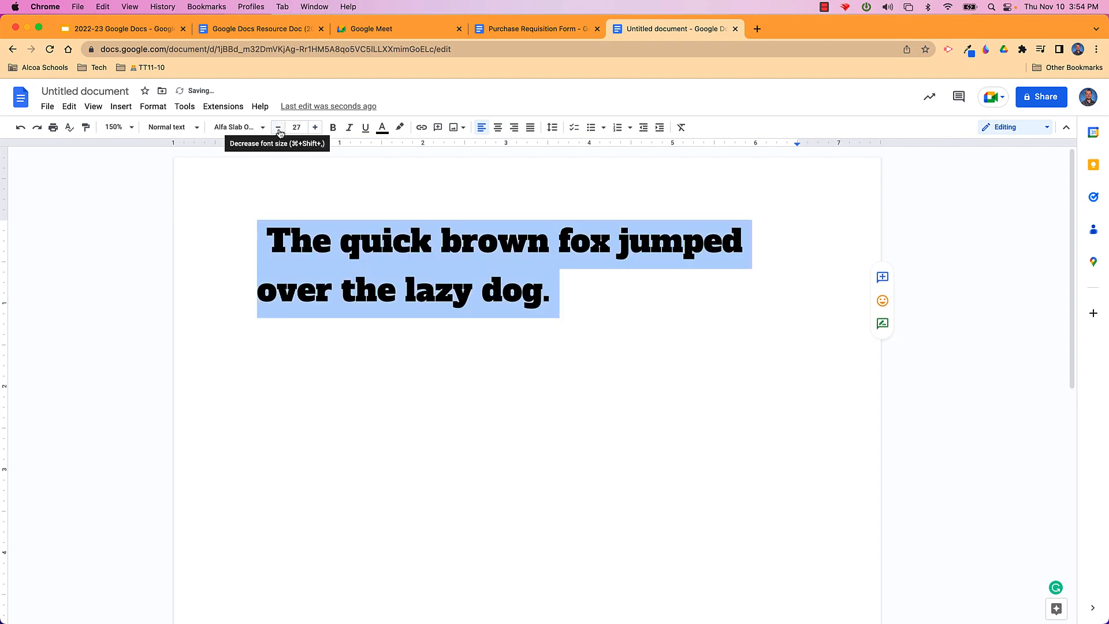
pyautogui.click(278, 128)
pyautogui.click(278, 128)
pyautogui.click(278, 128)
pyautogui.click(278, 127)
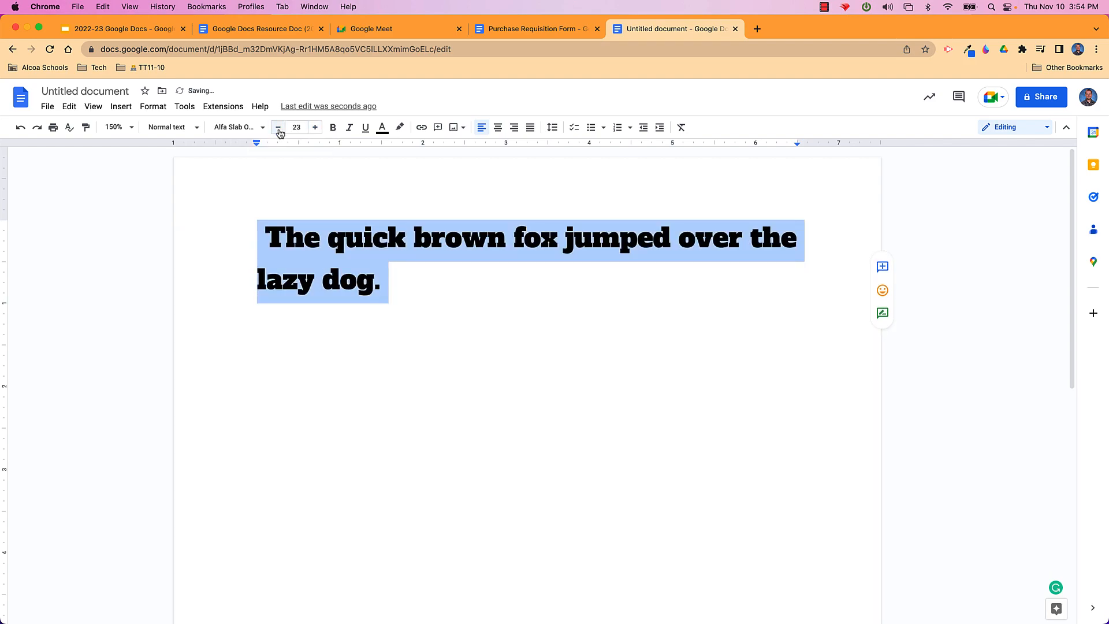
pyautogui.click(383, 128)
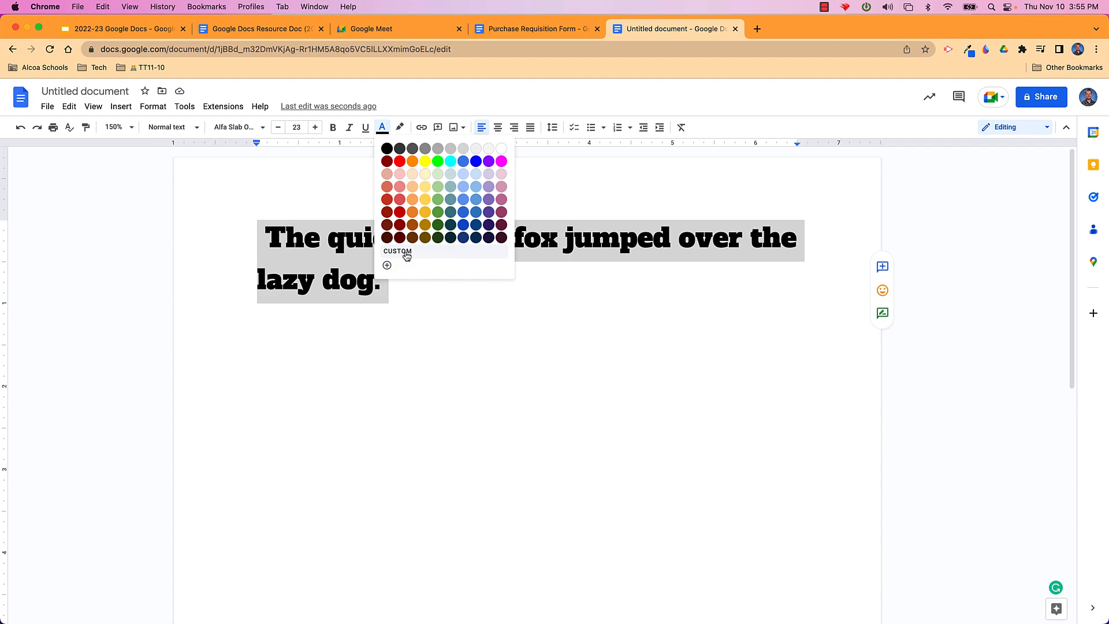
# Recolour the fox sentence with a custom dark purple, #7c3082, via the custom colour picker
pyautogui.click(403, 253)
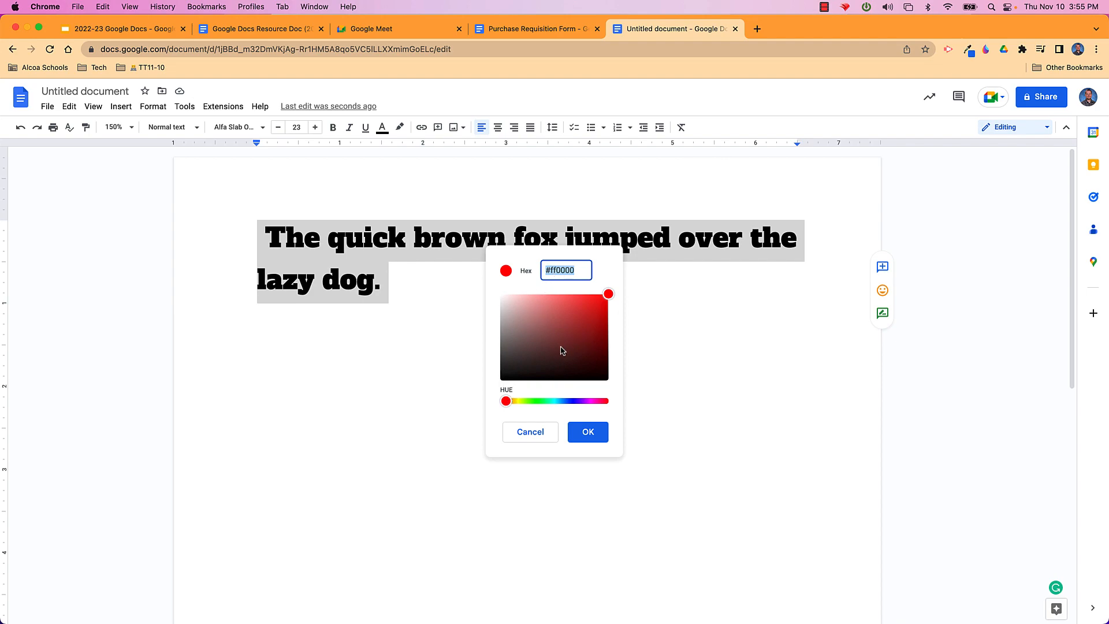
pyautogui.moveTo(506, 401); pyautogui.dragTo(588, 404)
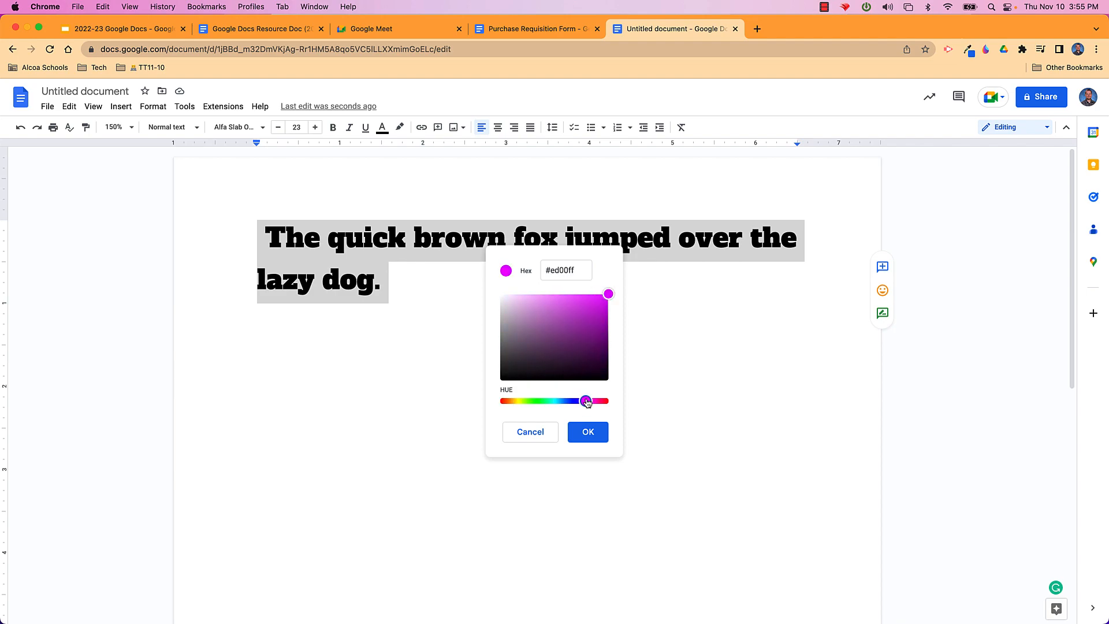
pyautogui.moveTo(608, 295); pyautogui.dragTo(569, 336)
pyautogui.click(587, 432)
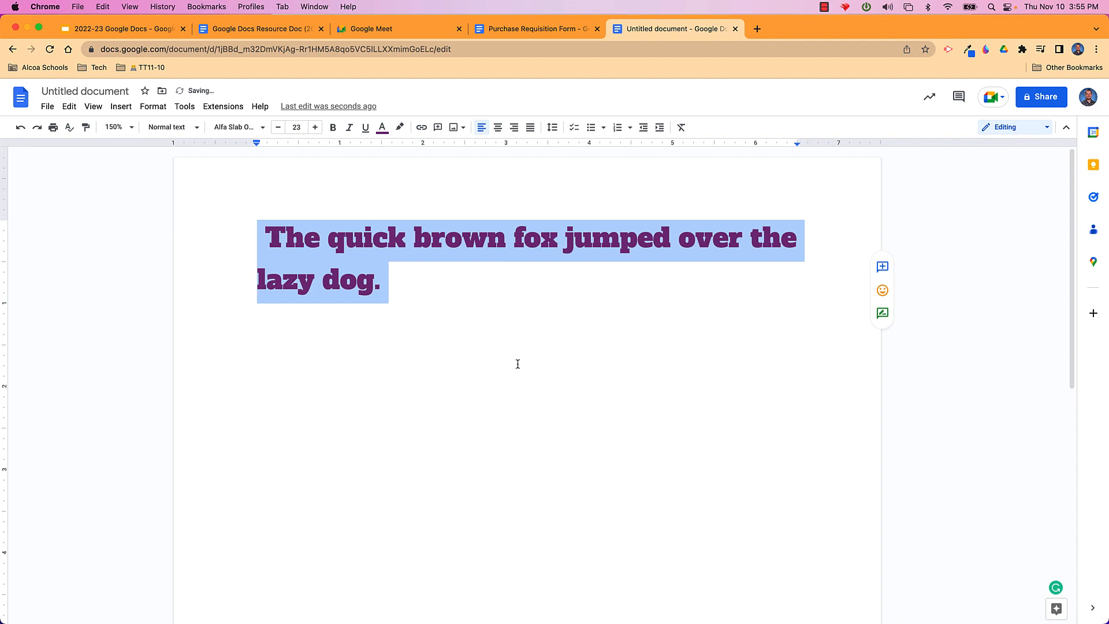
pyautogui.click(459, 297)
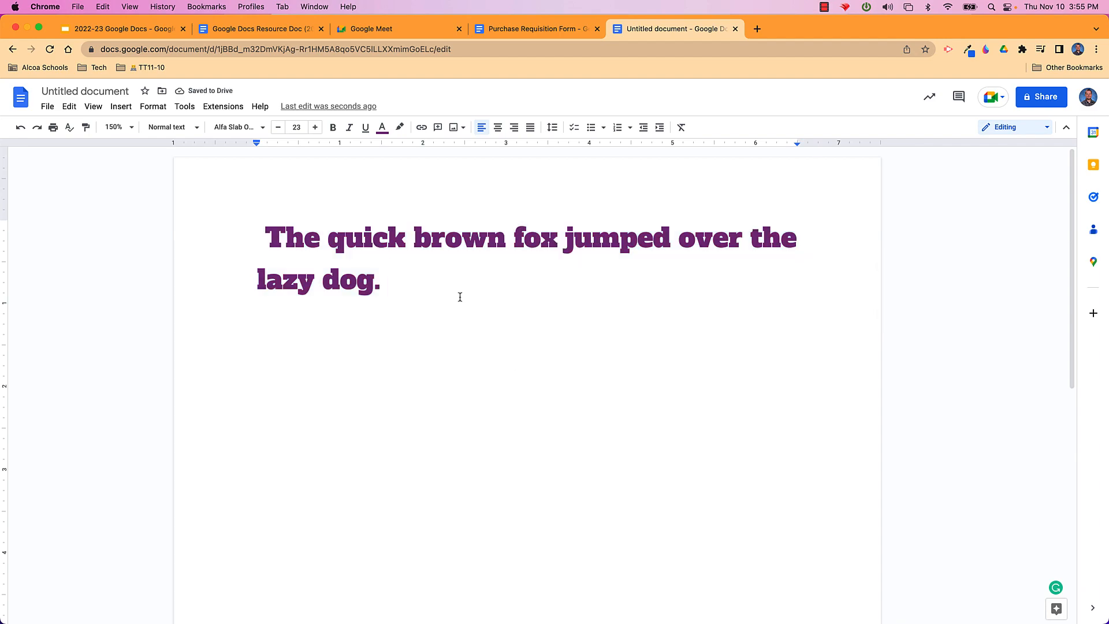
pyautogui.moveTo(435, 295); pyautogui.dragTo(266, 238)
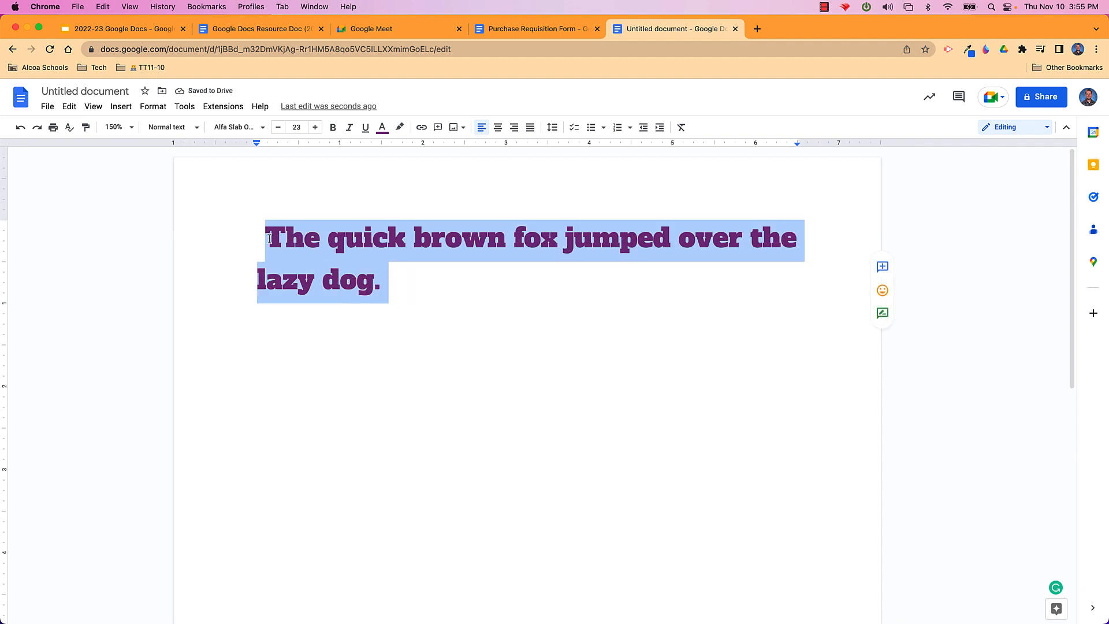
pyautogui.click(381, 132)
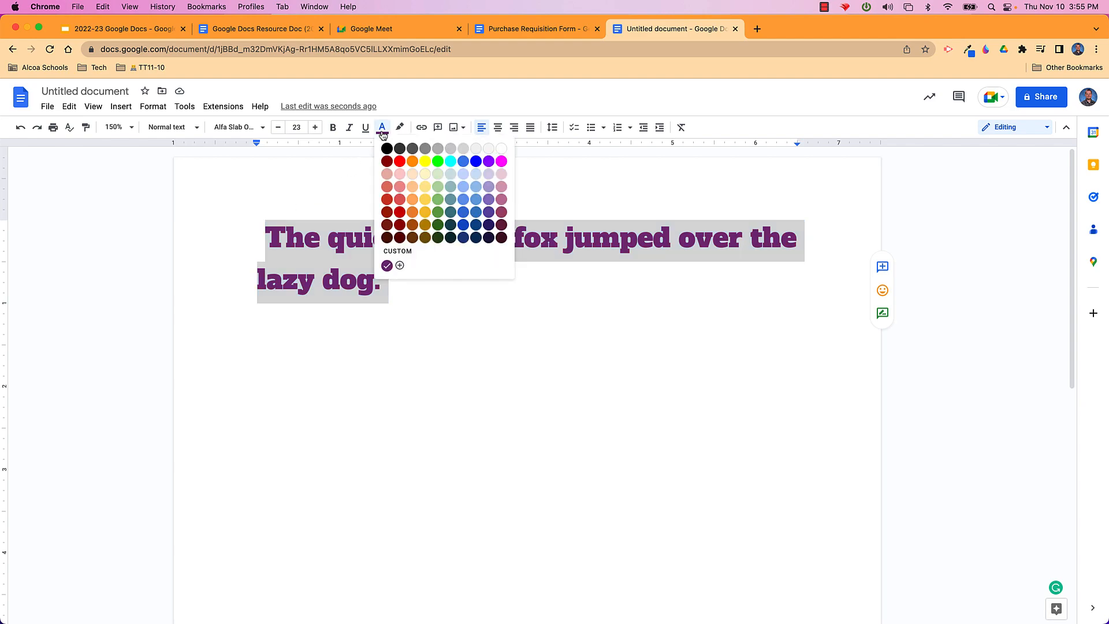
pyautogui.click(400, 266)
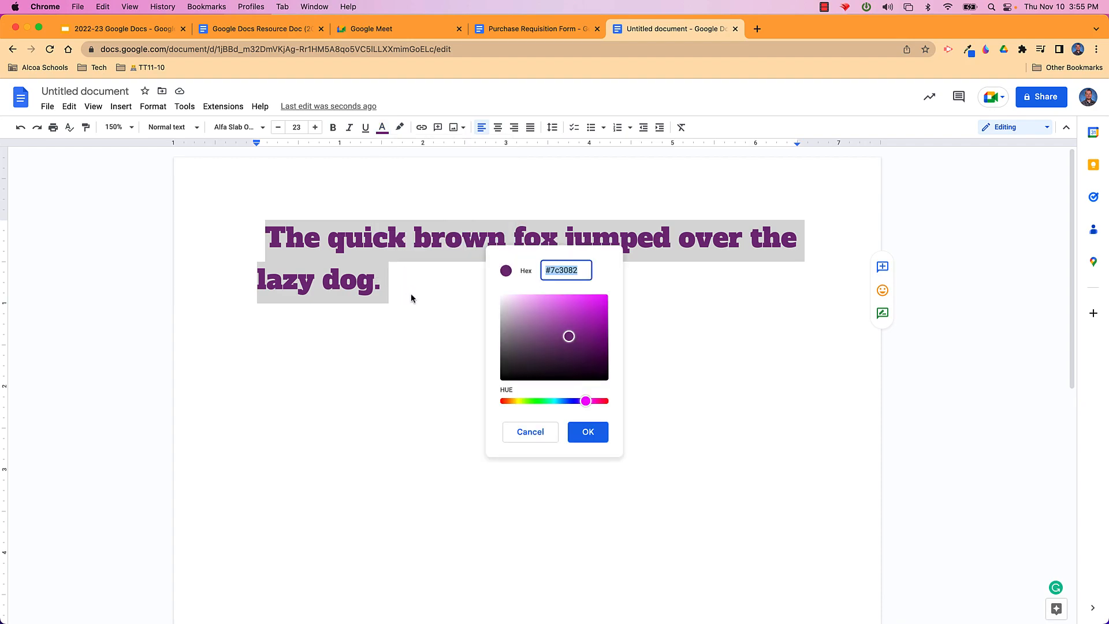
pyautogui.click(405, 292)
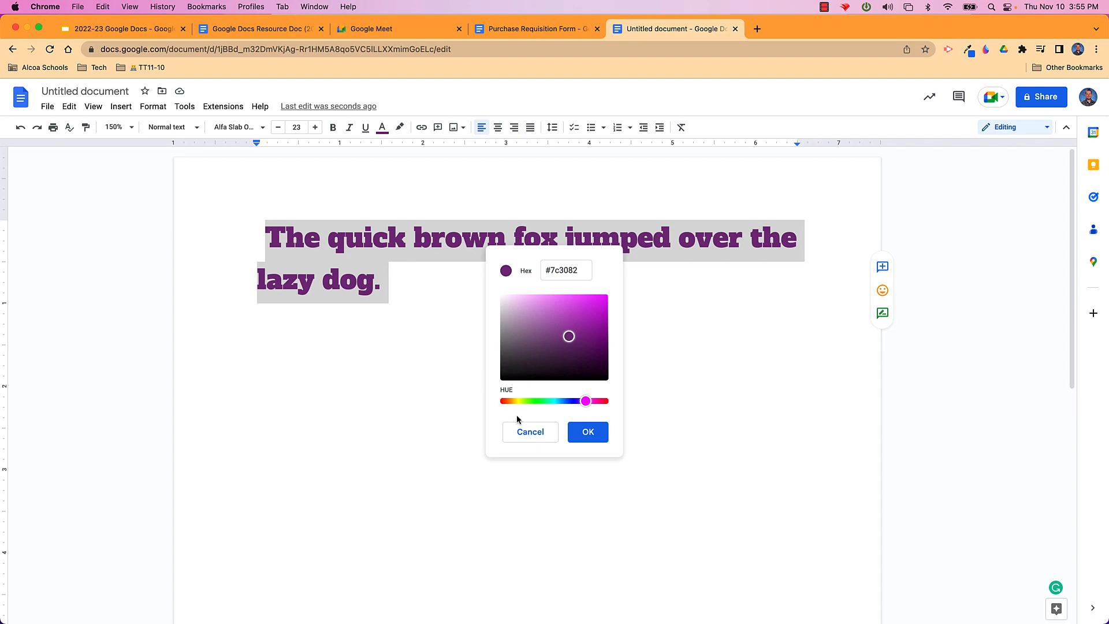
pyautogui.click(527, 432)
pyautogui.click(413, 291)
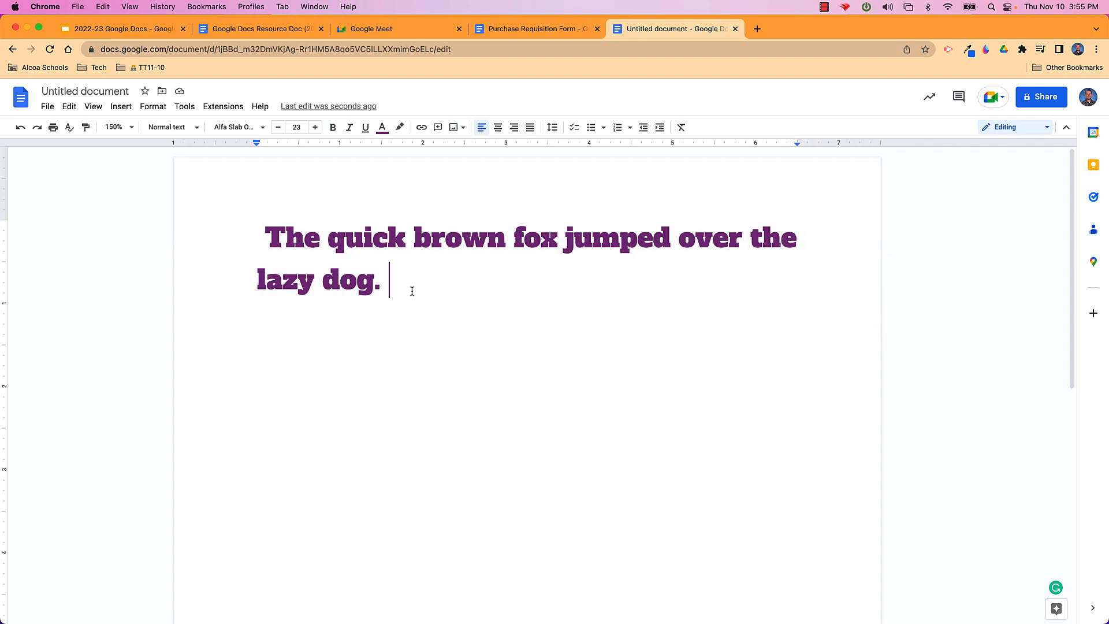
pyautogui.moveTo(413, 291); pyautogui.dragTo(223, 236)
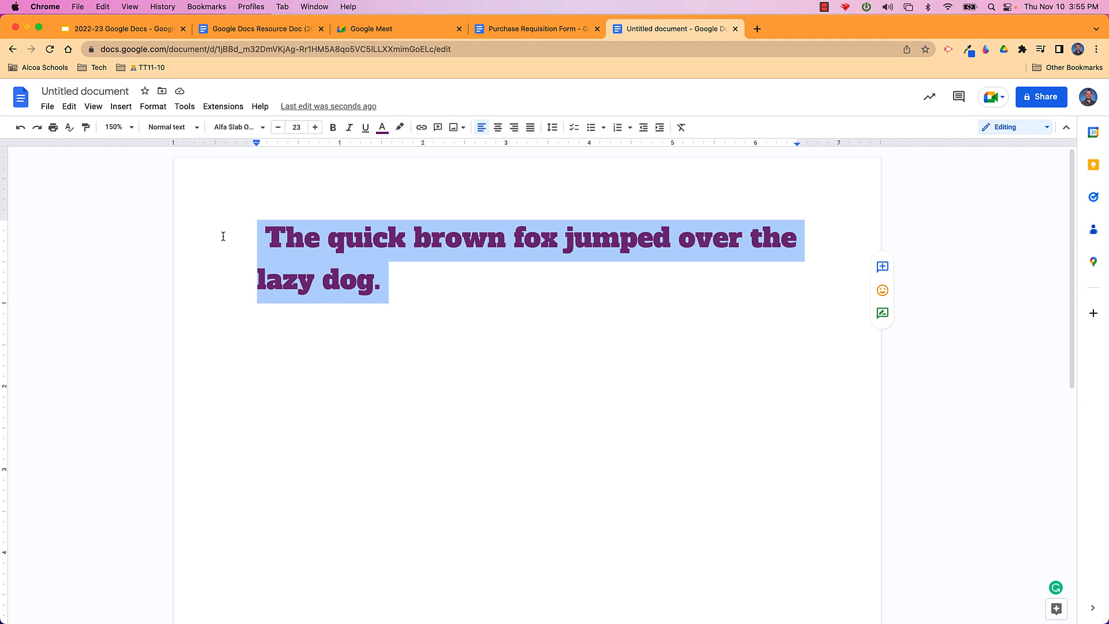
# Open More fonts from the font list and scroll through the Fonts catalogue
pyautogui.click(262, 129)
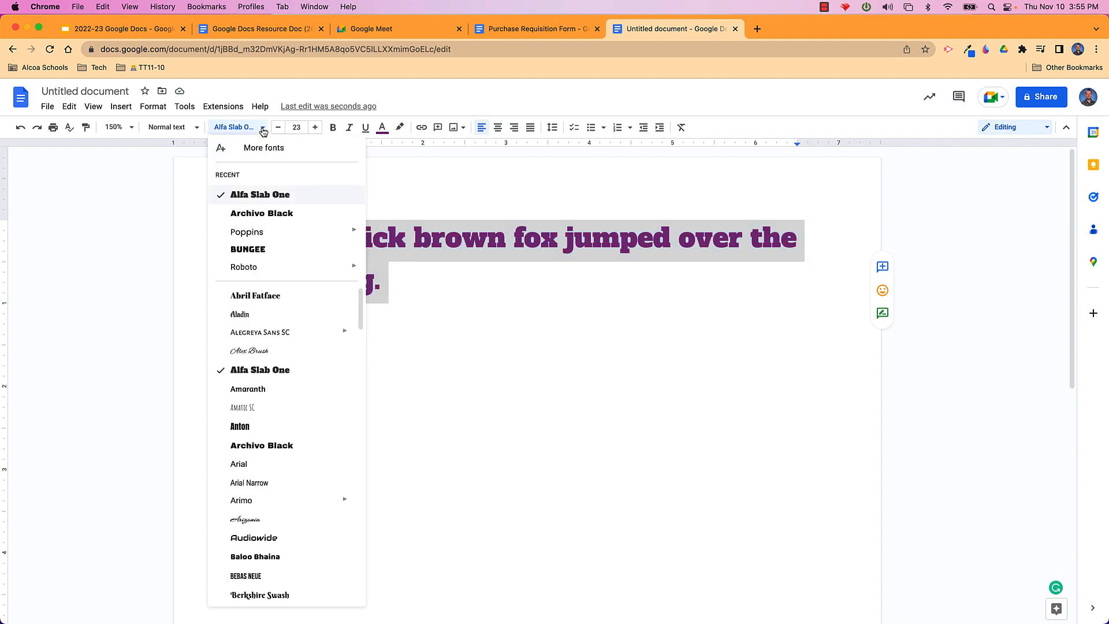
pyautogui.click(309, 149)
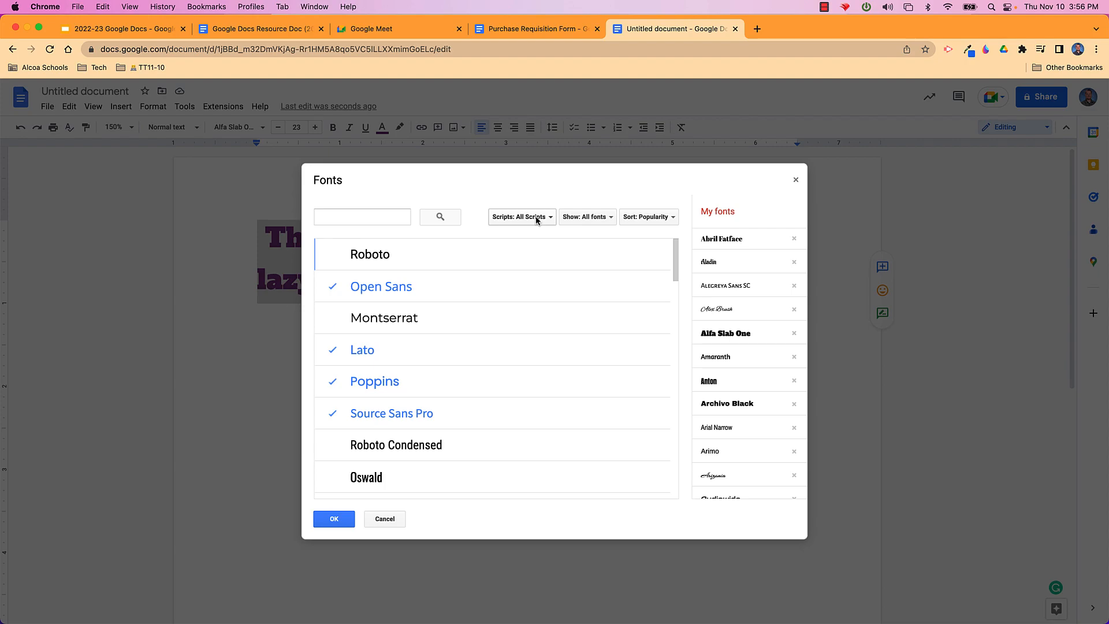
pyautogui.scroll(-3, 503, 316)
pyautogui.scroll(-10, 504, 316)
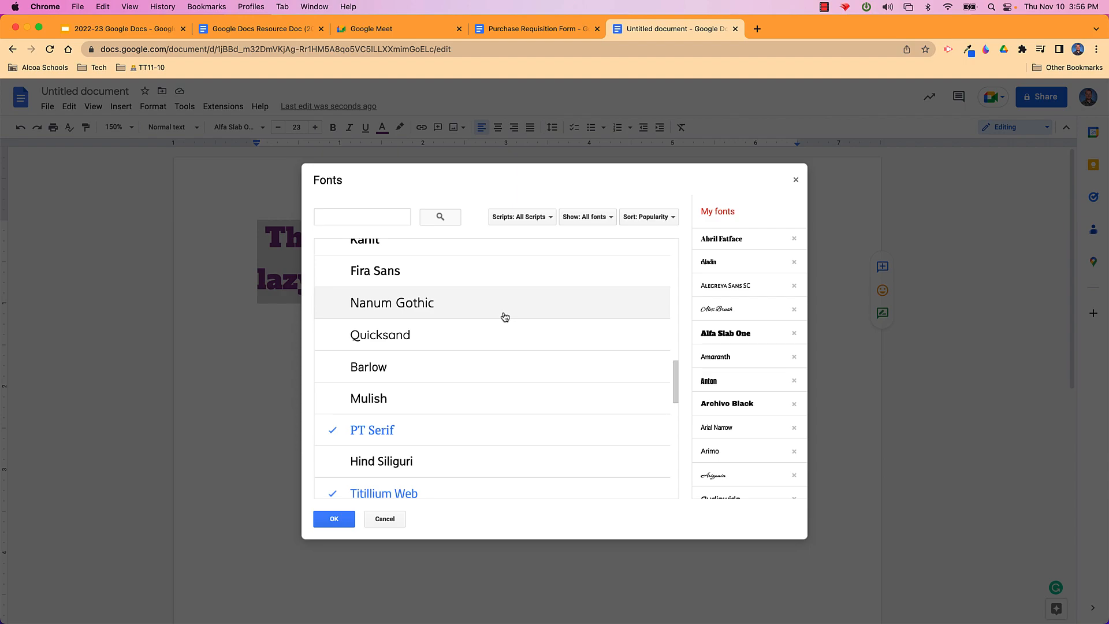
pyautogui.scroll(-10, 505, 316)
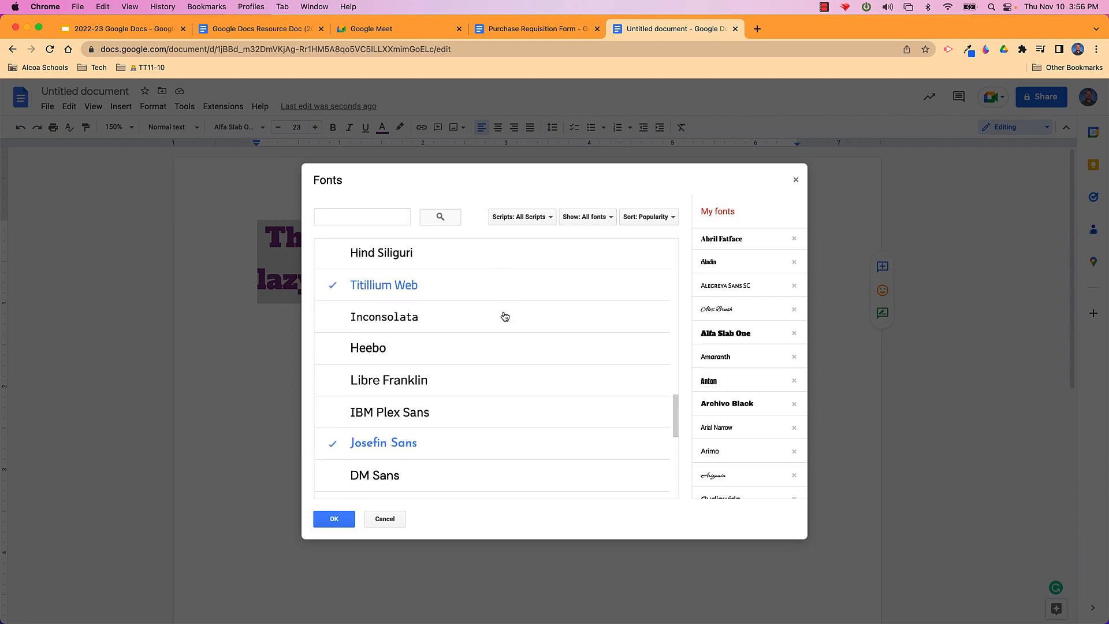
pyautogui.scroll(-10, 504, 315)
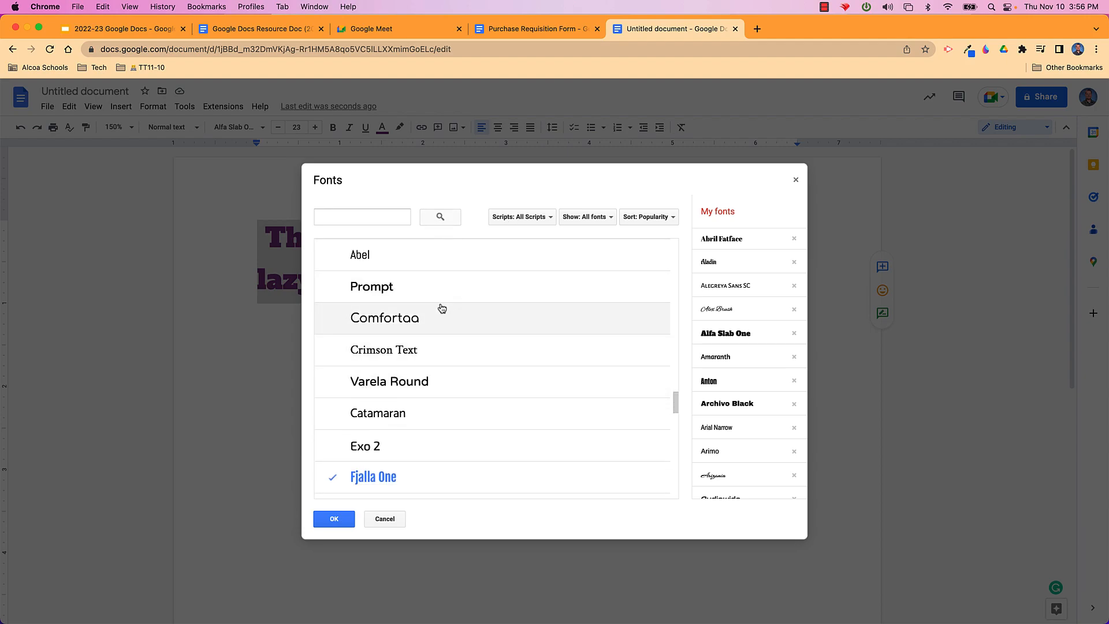
# Search the font catalogue for 'calligra' and add Calligraffitti to My fonts
pyautogui.click(353, 220)
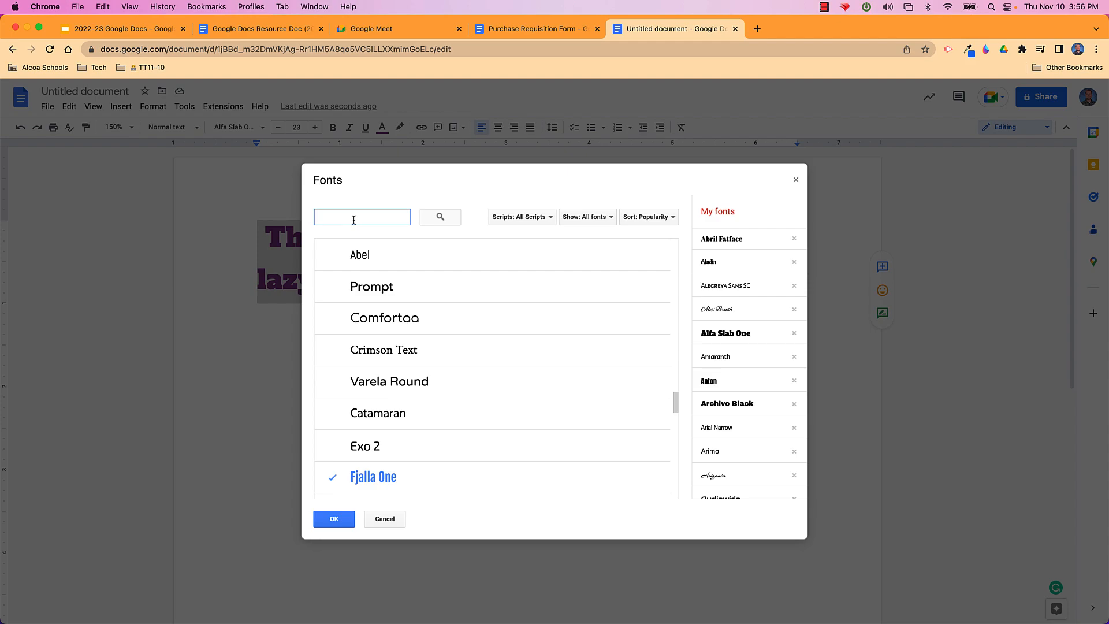
pyautogui.write('calligraphy')
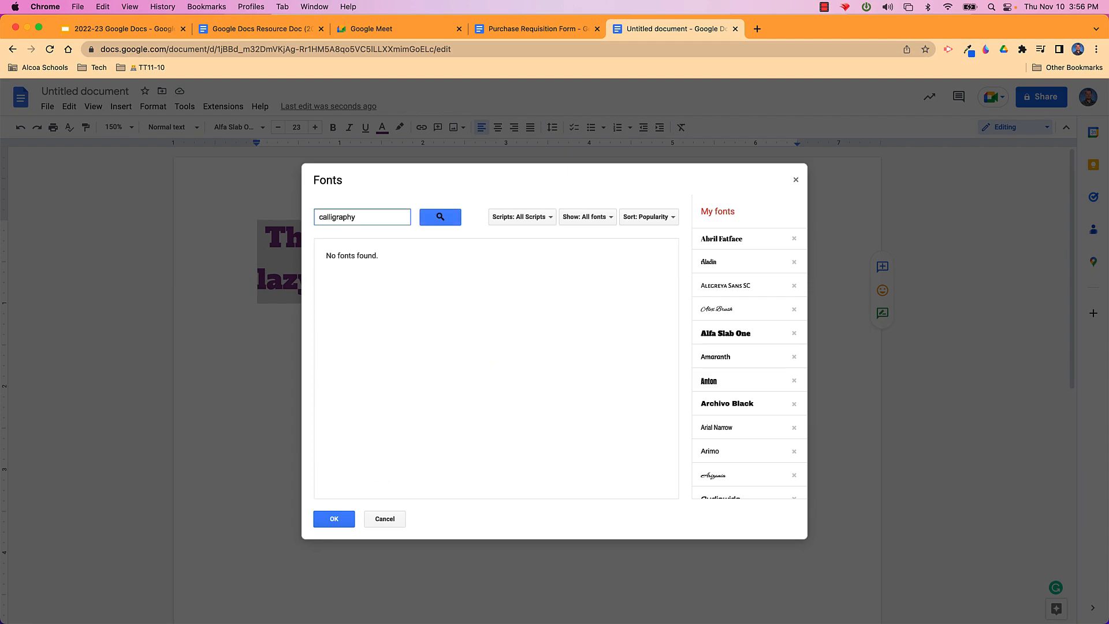
pyautogui.press('BackSpace')
pyautogui.press('BackSpace')
pyautogui.press('BackSpace')
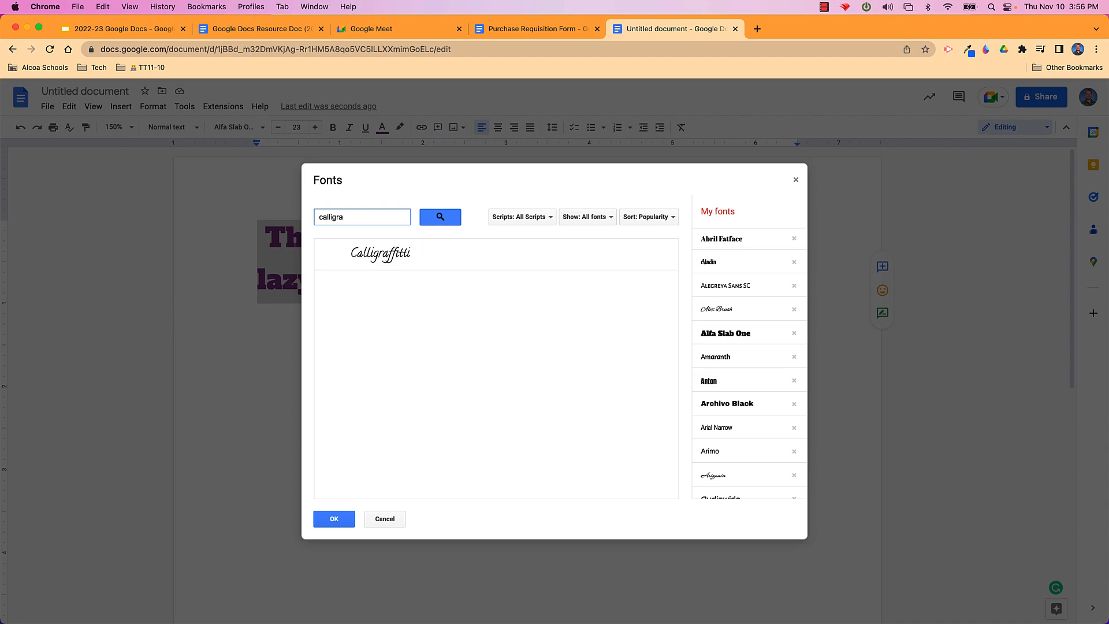
pyautogui.click(378, 261)
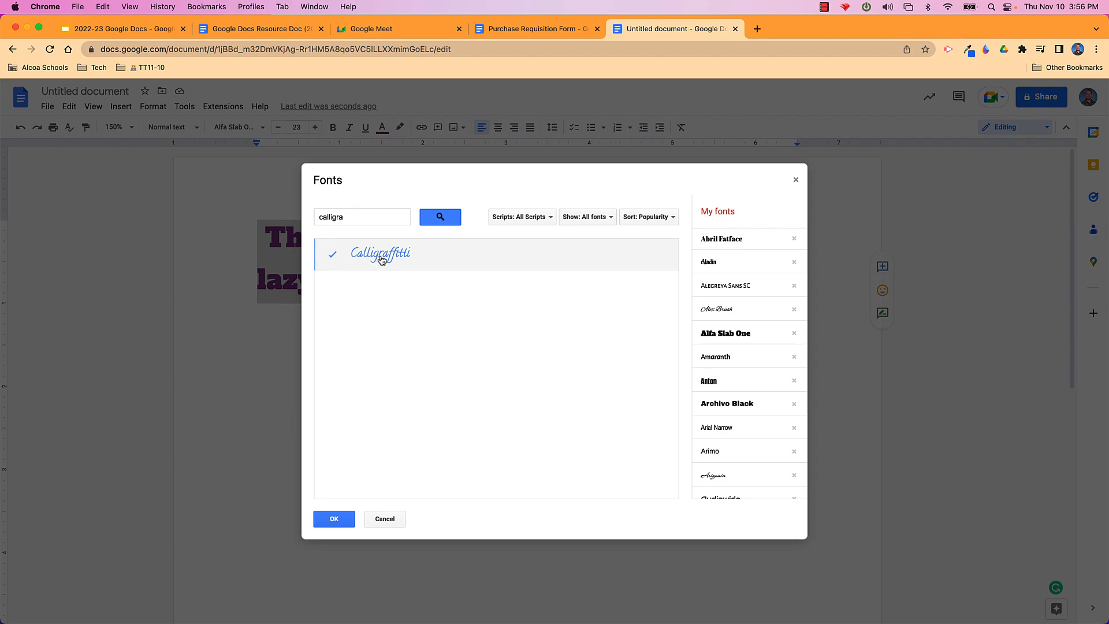
pyautogui.click(364, 220)
# Search 'pirat', add Pirata One, and confirm the Fonts dialog
pyautogui.press('BackSpace')
pyautogui.press('BackSpace')
pyautogui.press('BackSpace')
pyautogui.press('BackSpace')
pyautogui.press('BackSpace')
pyautogui.press('BackSpace')
pyautogui.press('BackSpace')
pyautogui.press('BackSpace')
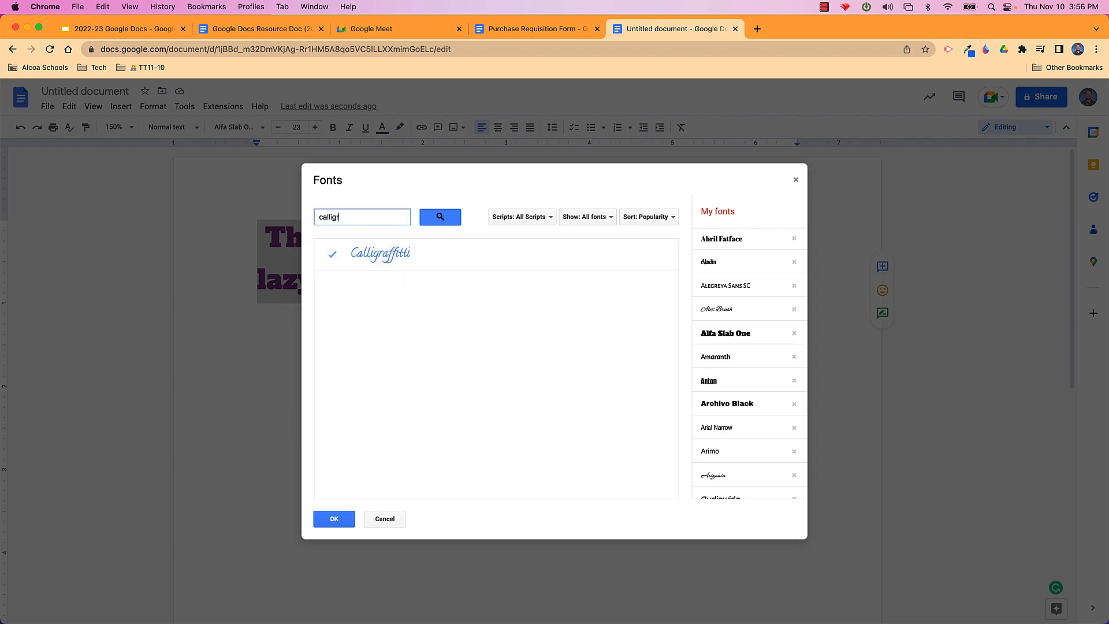
pyautogui.write('pirat')
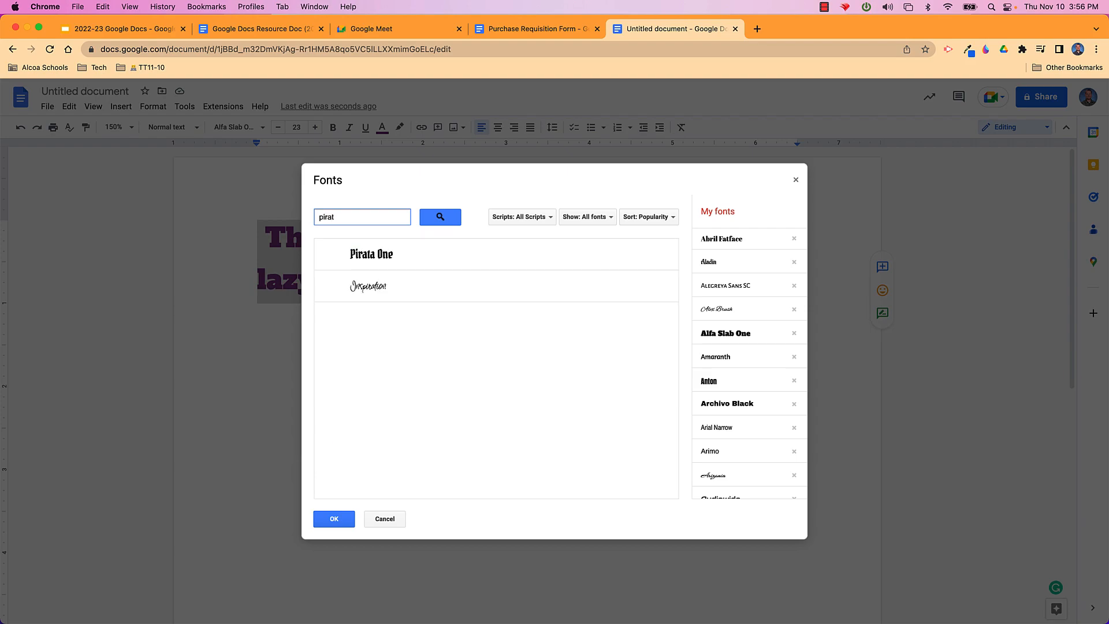
pyautogui.click(383, 260)
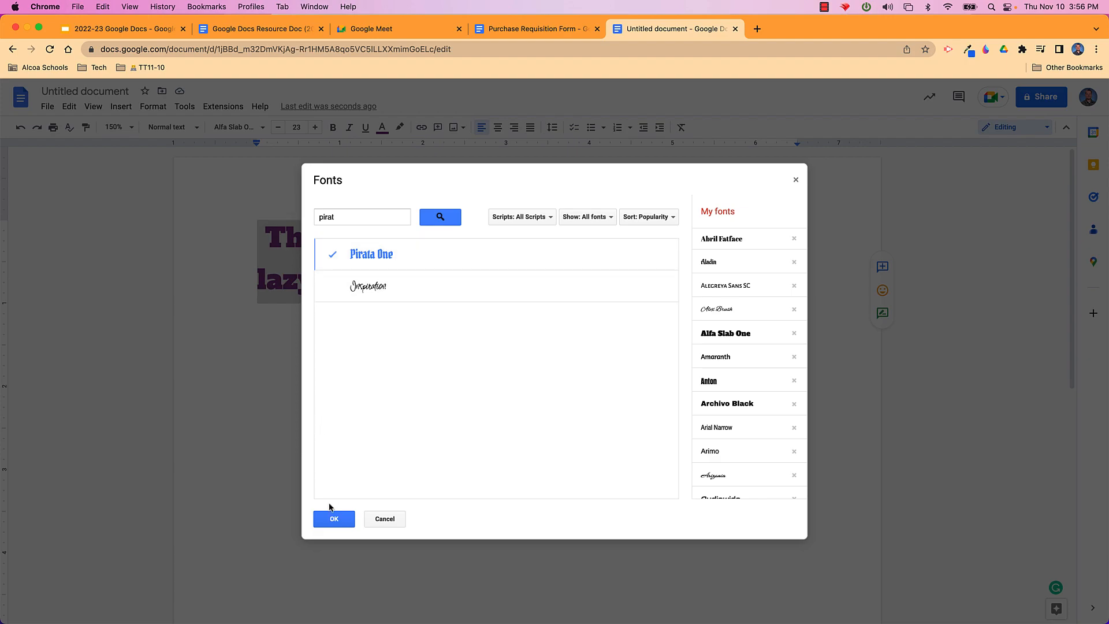
pyautogui.click(335, 519)
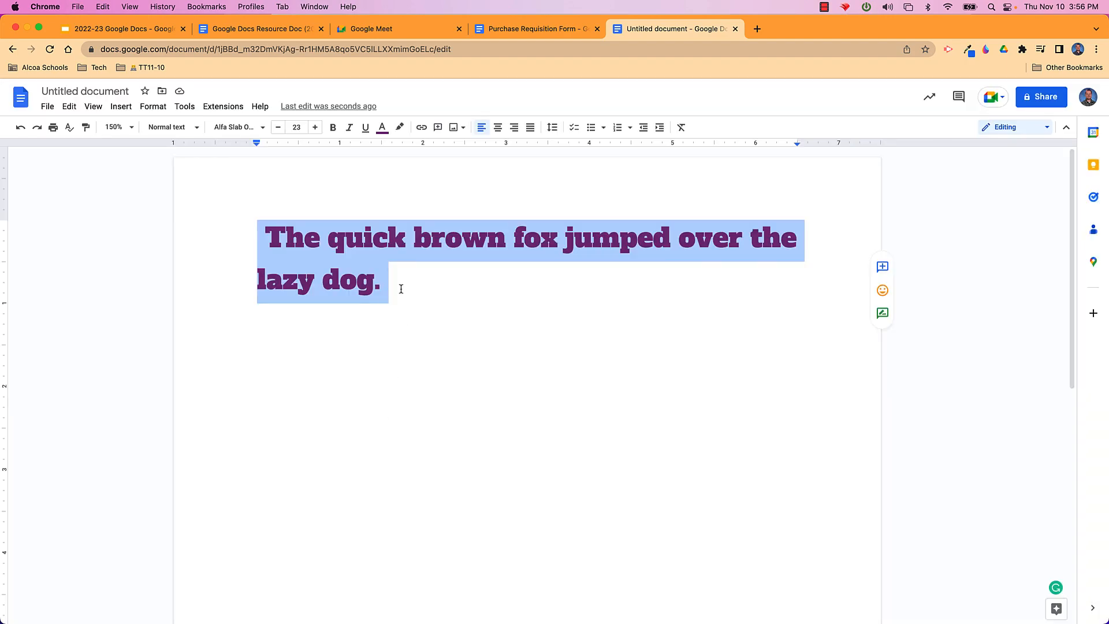
# Select the whole two-line fox sentence and set it in Pirata One
pyautogui.click(399, 285)
pyautogui.moveTo(399, 286); pyautogui.dragTo(257, 210)
pyautogui.click(261, 127)
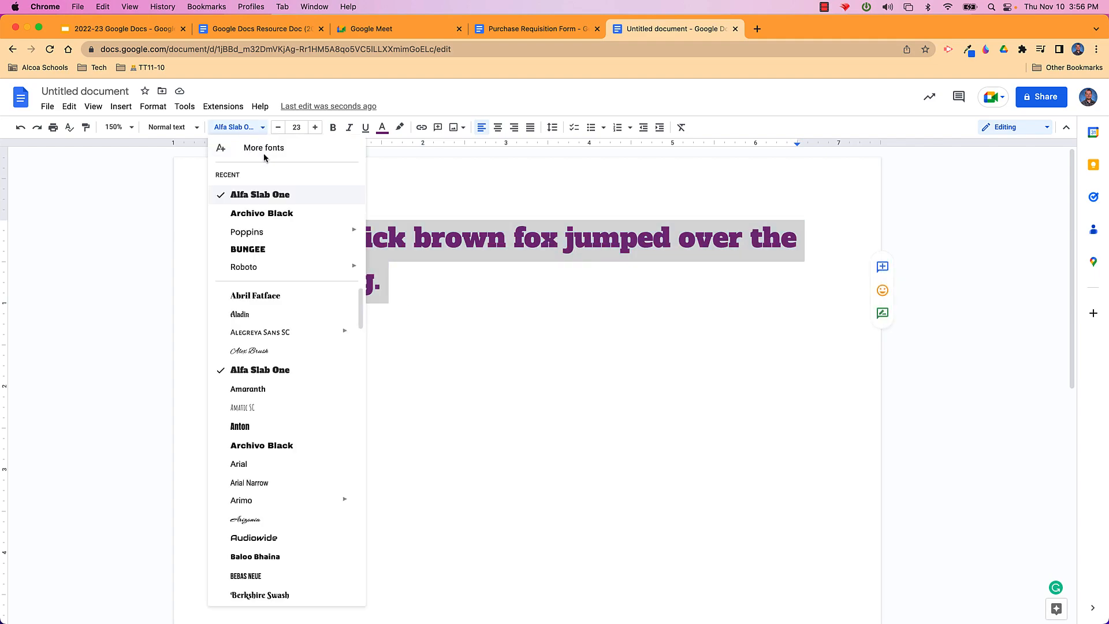
pyautogui.scroll(-5, 275, 413)
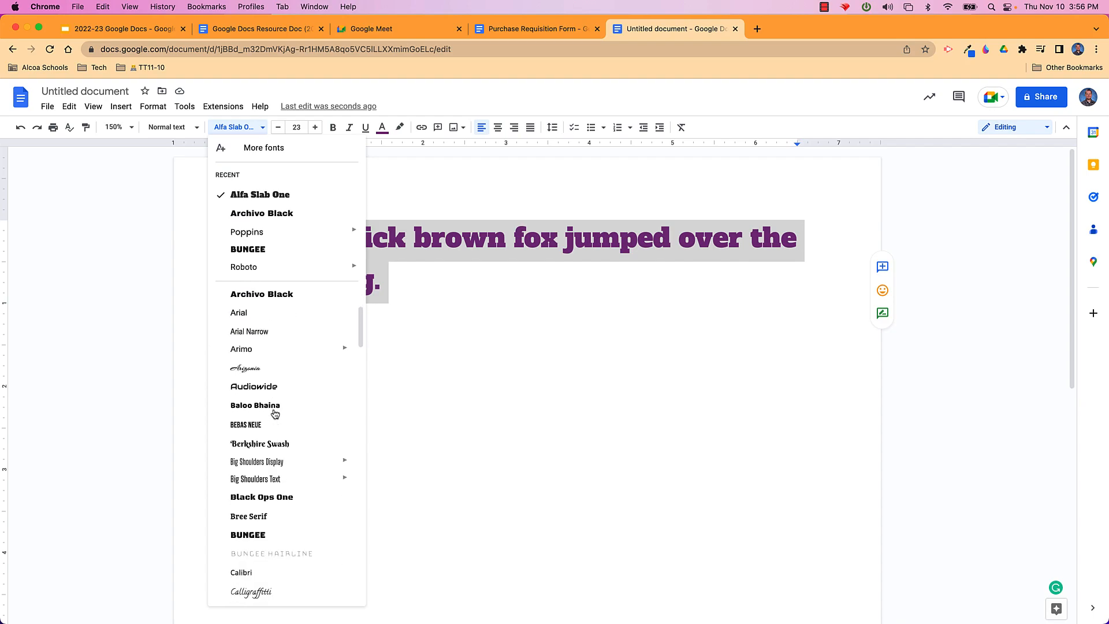
pyautogui.scroll(-10, 274, 414)
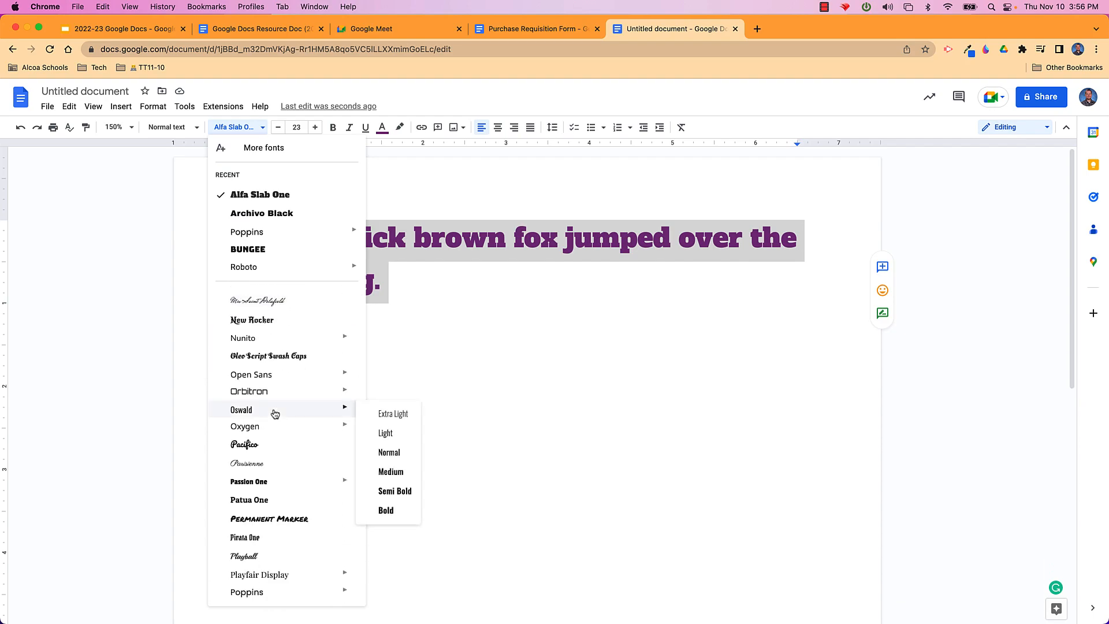
pyautogui.click(253, 537)
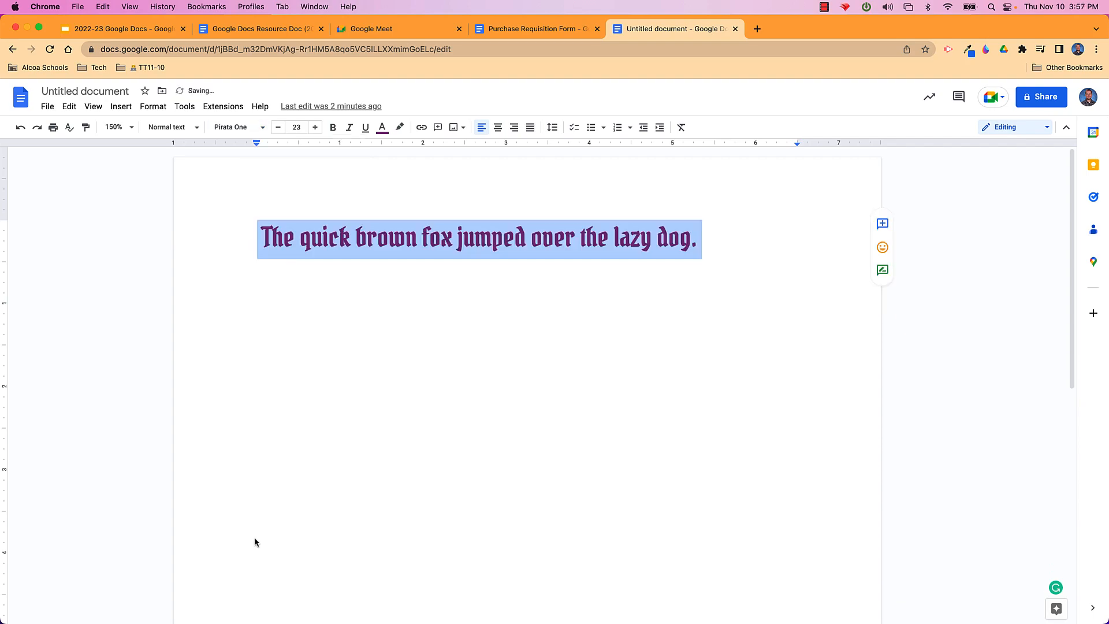
# Set the sentence's font size to 96 and deselect it
pyautogui.click(299, 126)
pyautogui.click(296, 385)
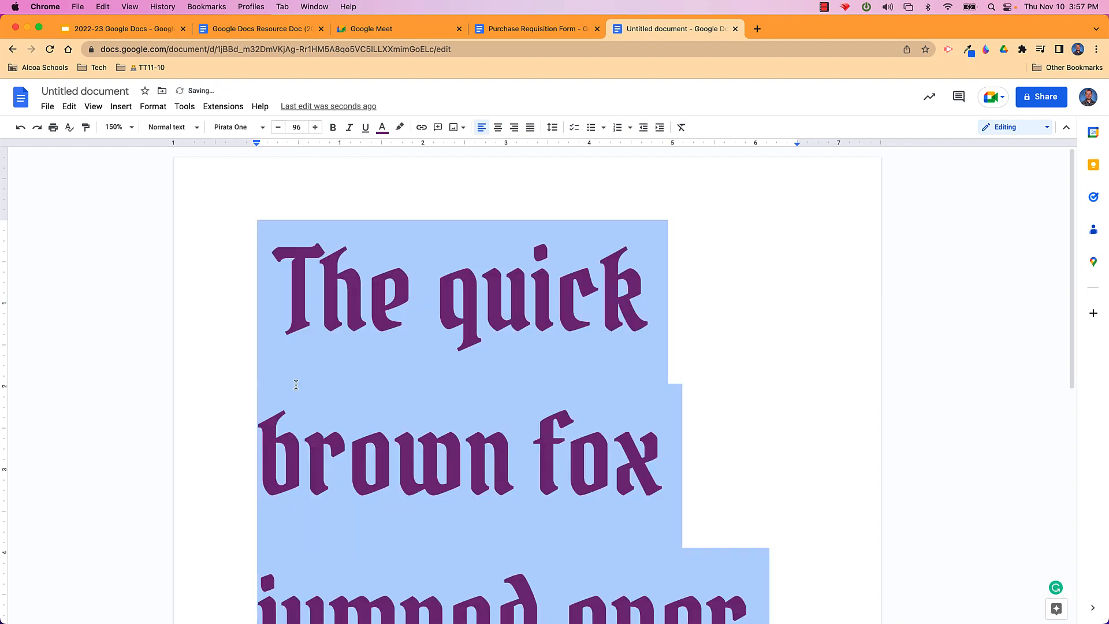
pyautogui.click(483, 295)
pyautogui.scroll(-5, 661, 378)
pyautogui.scroll(5, 661, 378)
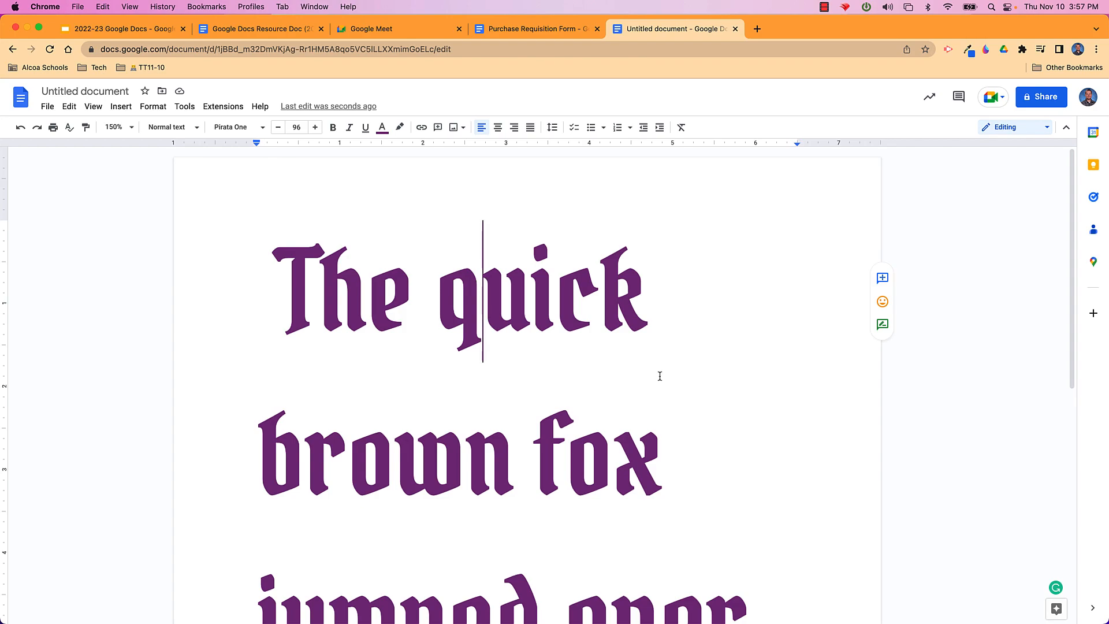
# Select 'The quick brown fox' and set its font size to 200
pyautogui.moveTo(281, 287); pyautogui.dragTo(656, 426)
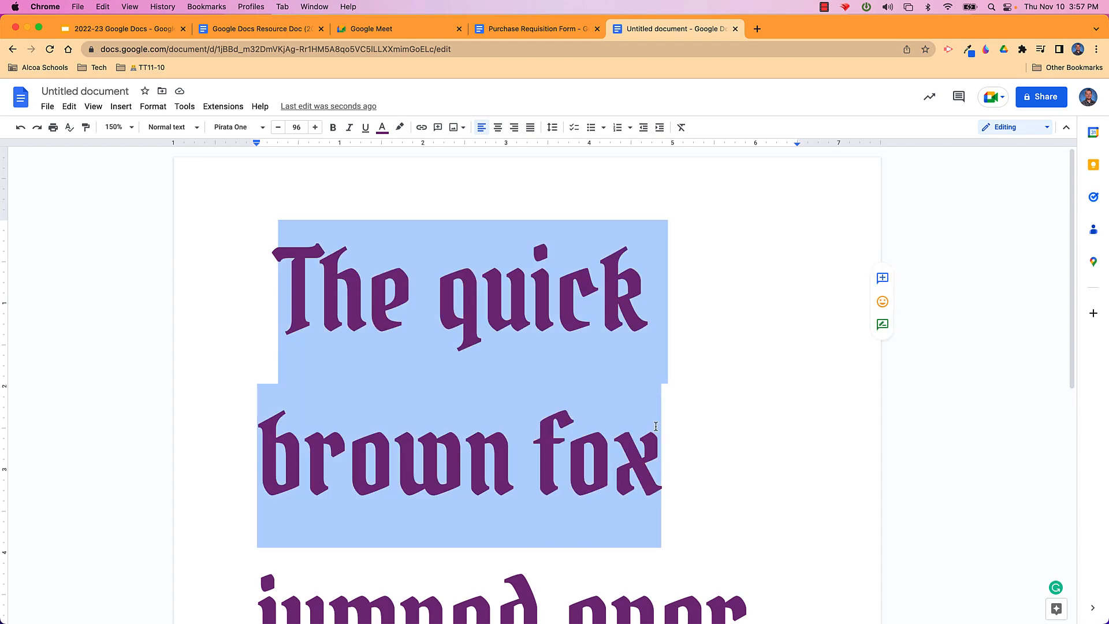
pyautogui.click(297, 127)
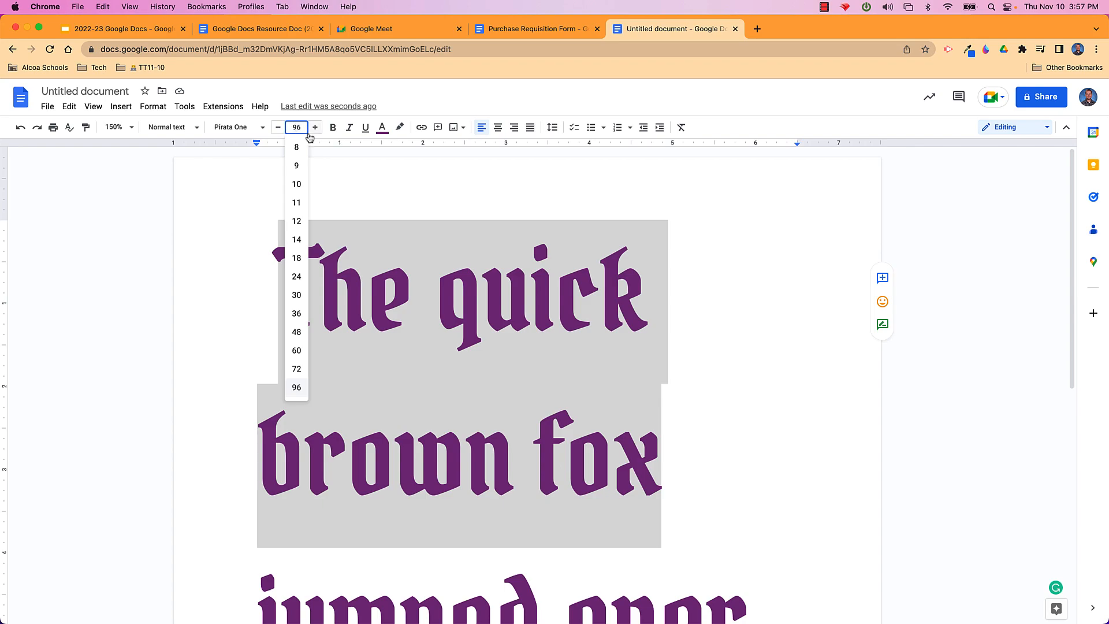
pyautogui.write('200')
pyautogui.press('Return')
pyautogui.scroll(-5, 455, 316)
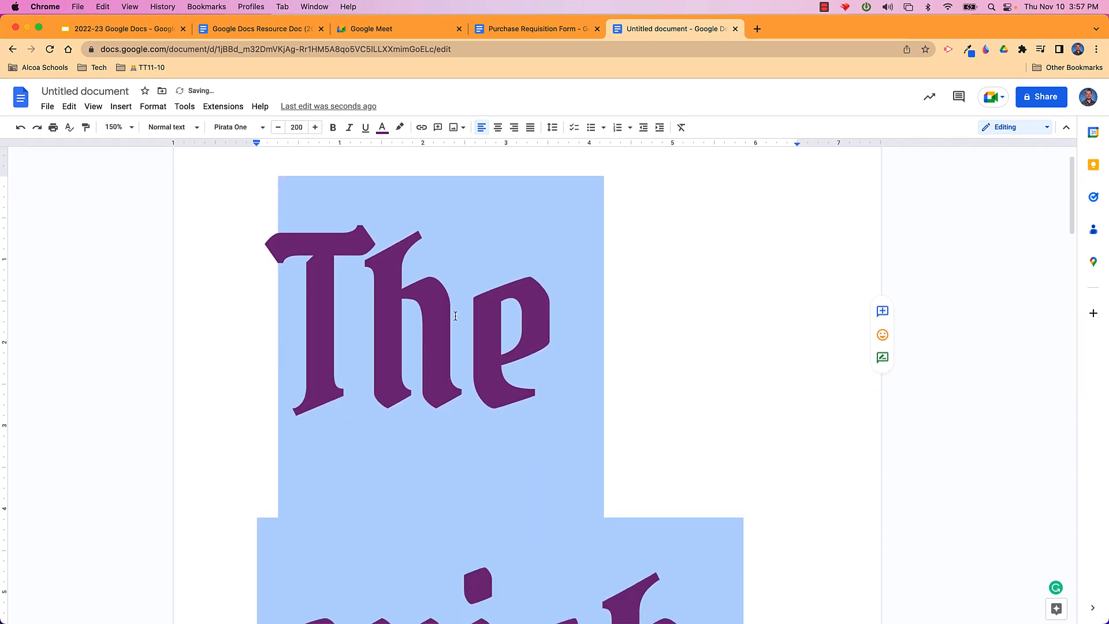
pyautogui.scroll(-5, 455, 316)
pyautogui.scroll(15, 455, 316)
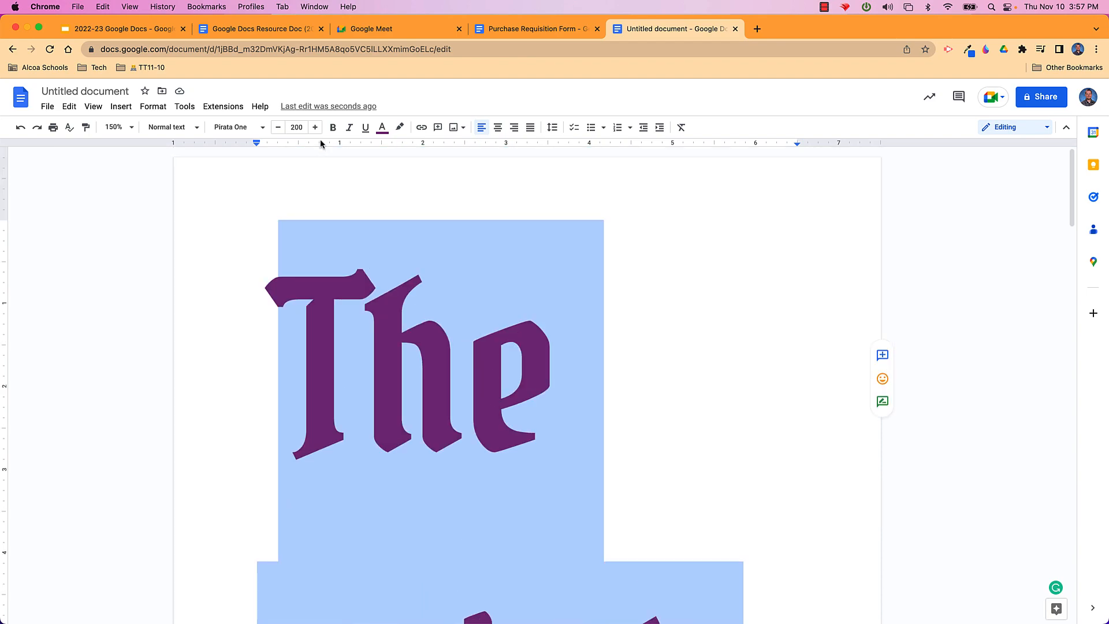
pyautogui.click(306, 127)
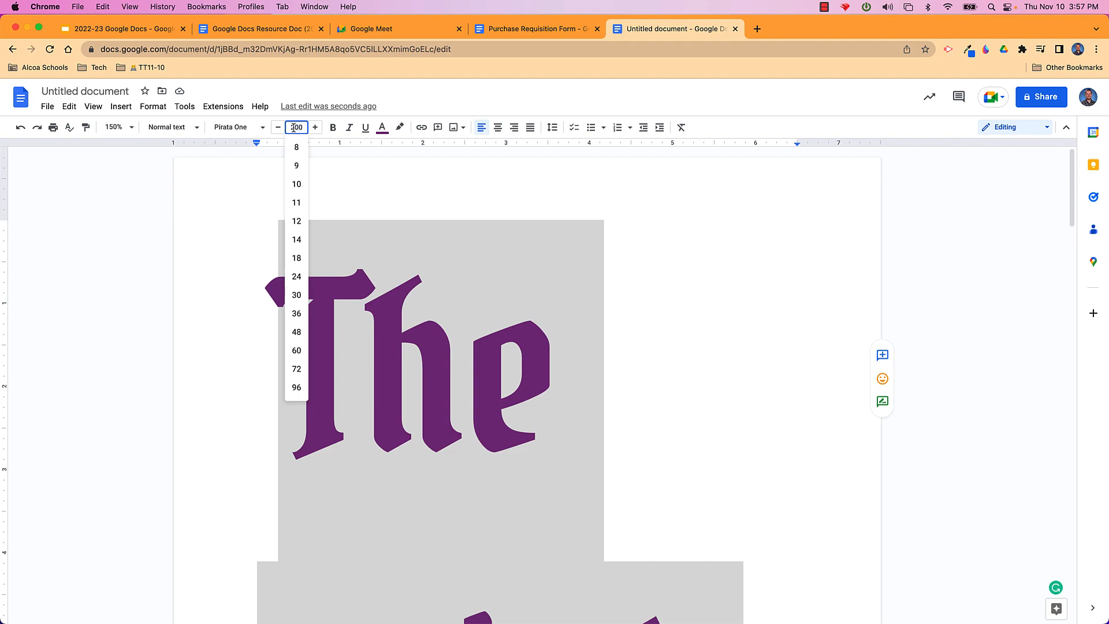
pyautogui.click(556, 377)
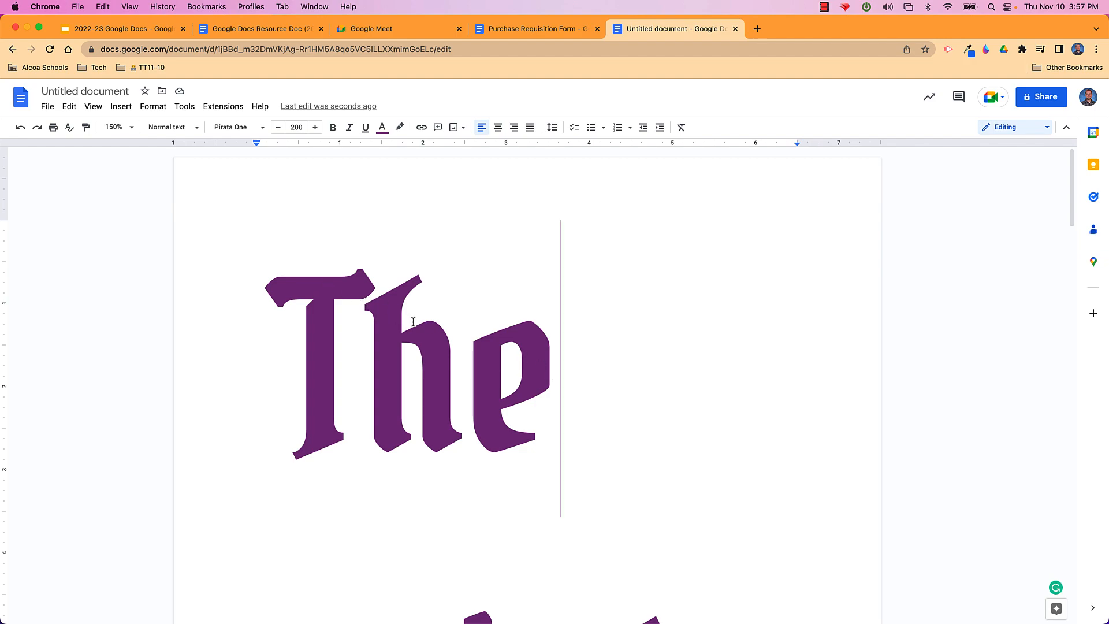
pyautogui.click(50, 110)
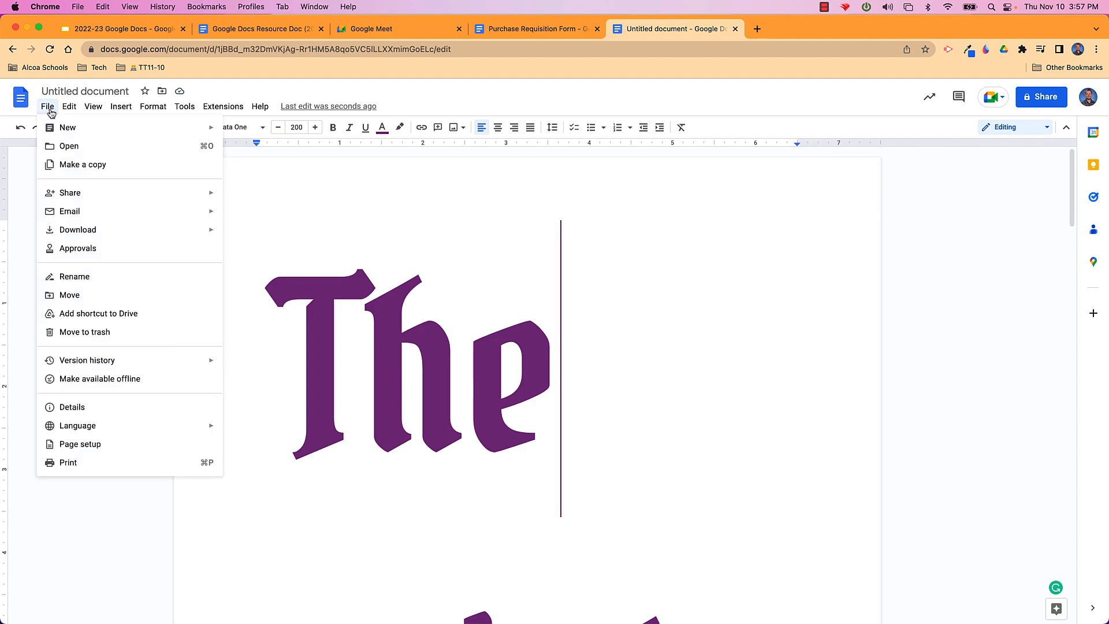
# In Page setup, try a yellow page colour, then switch it back to white
pyautogui.click(102, 450)
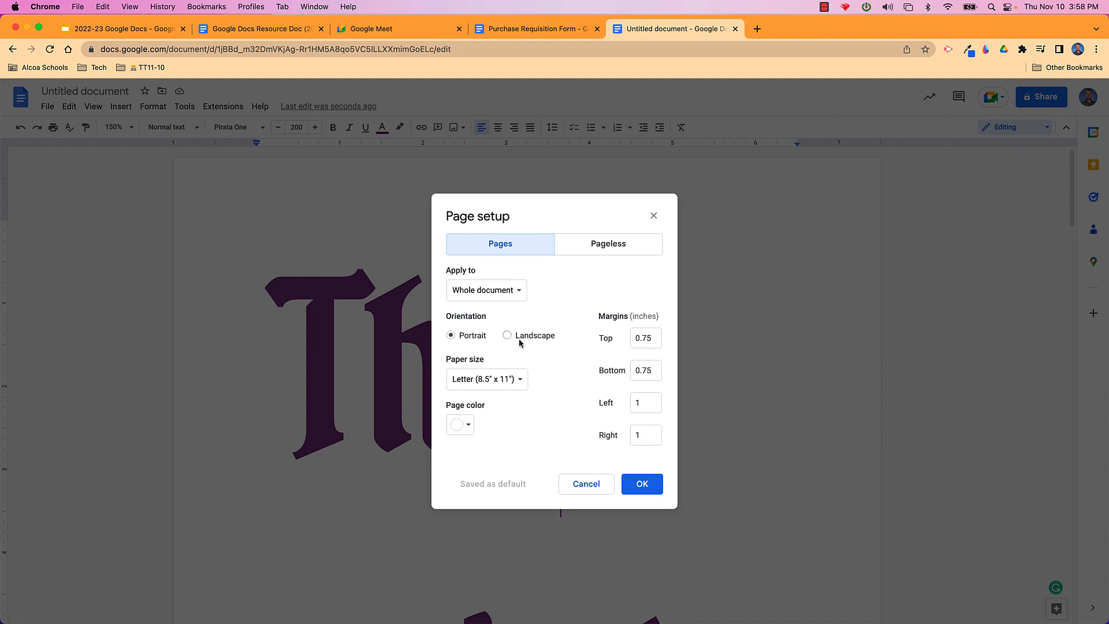
pyautogui.click(469, 433)
pyautogui.click(494, 463)
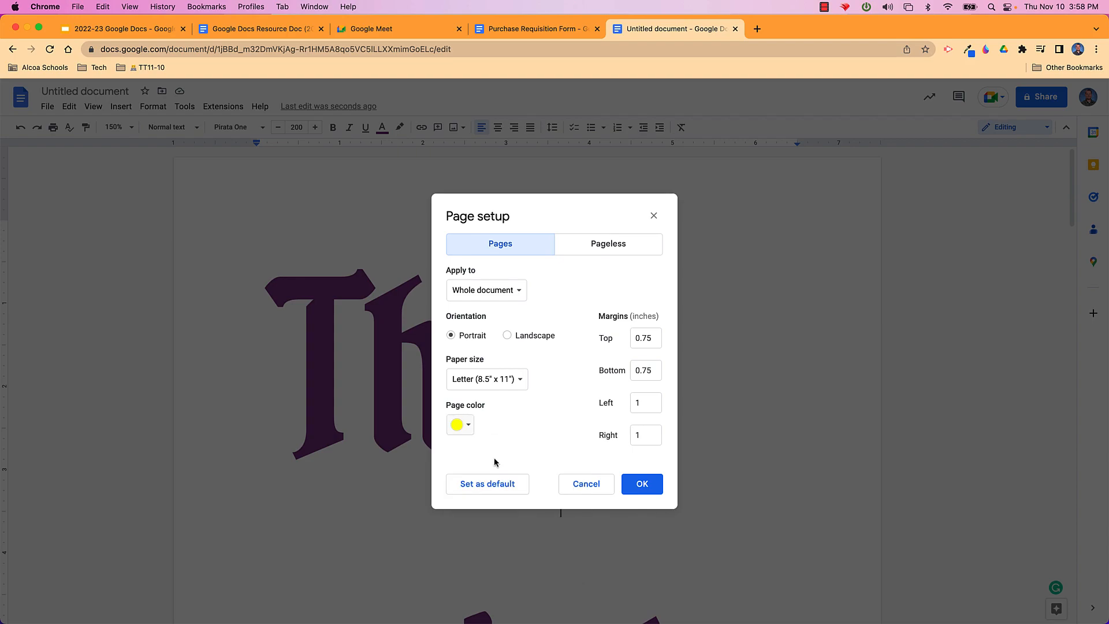
pyautogui.click(470, 429)
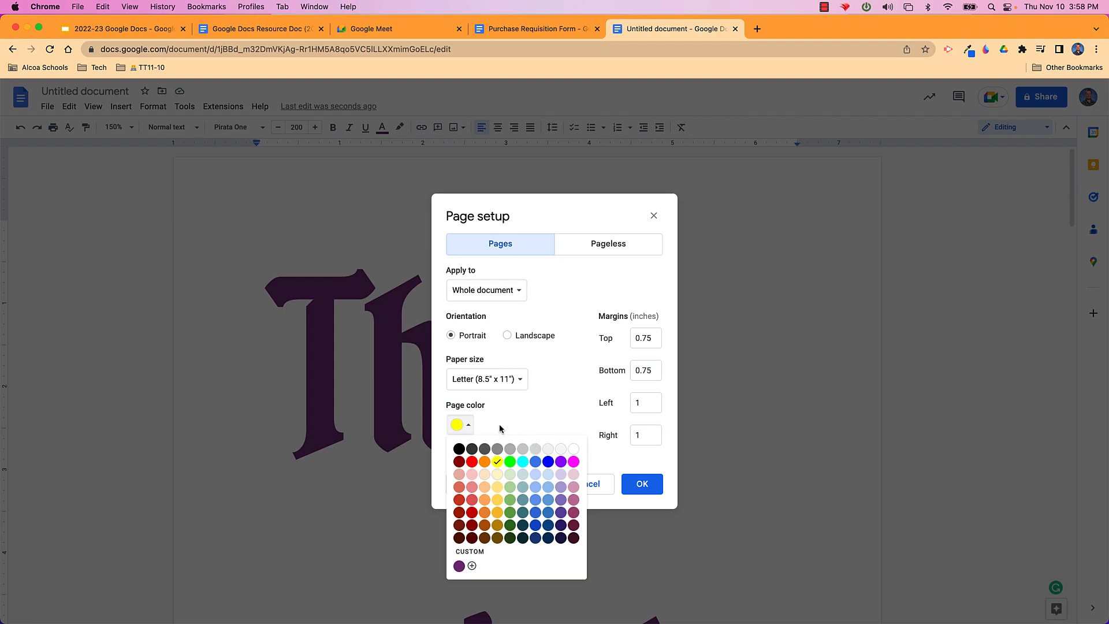
pyautogui.click(518, 420)
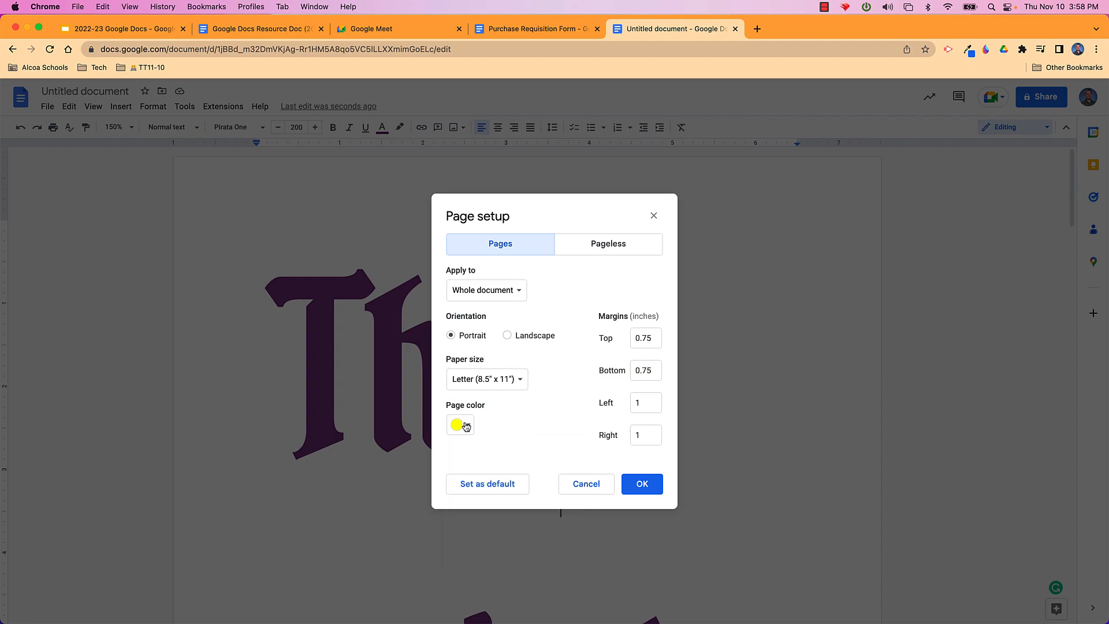
pyautogui.click(466, 426)
pyautogui.click(572, 449)
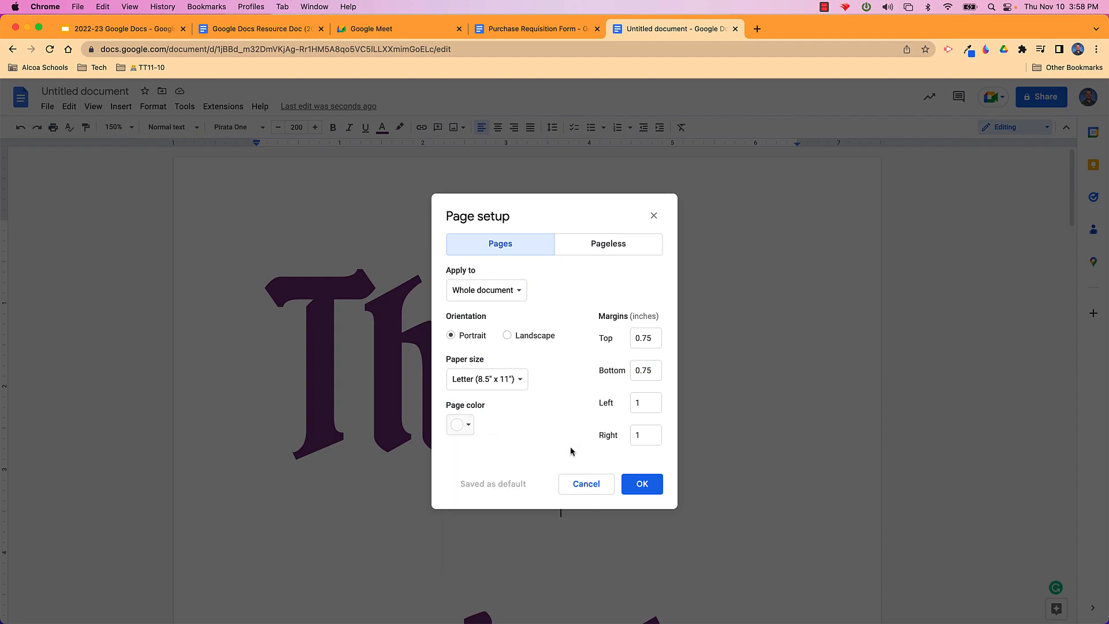
# Preview the Pageless format, return to Pages, and cancel Page setup
pyautogui.click(603, 258)
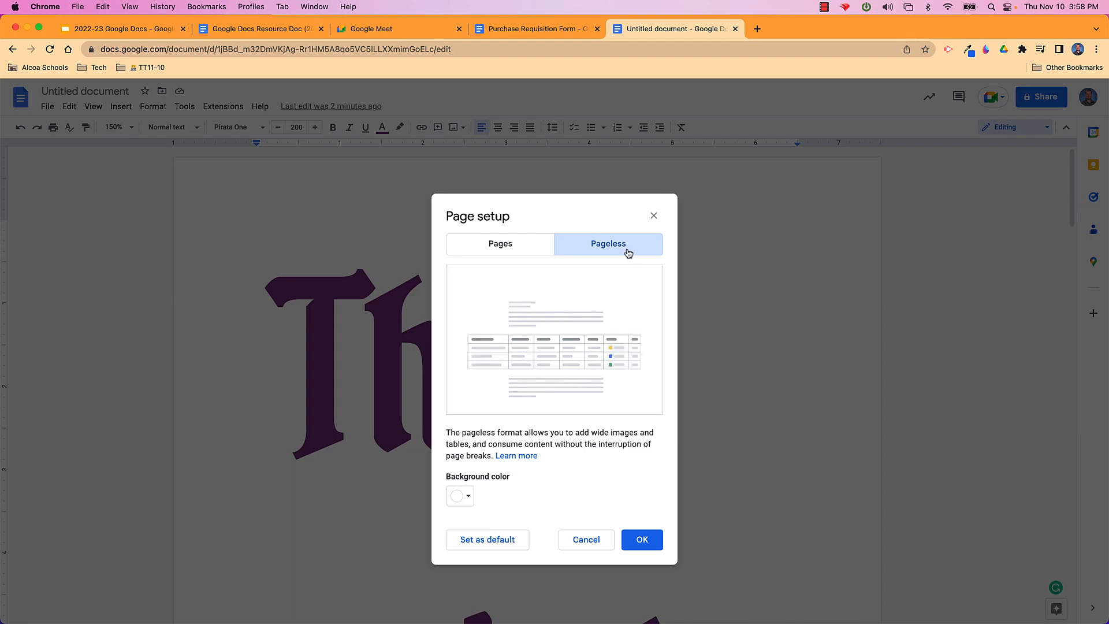
pyautogui.click(503, 245)
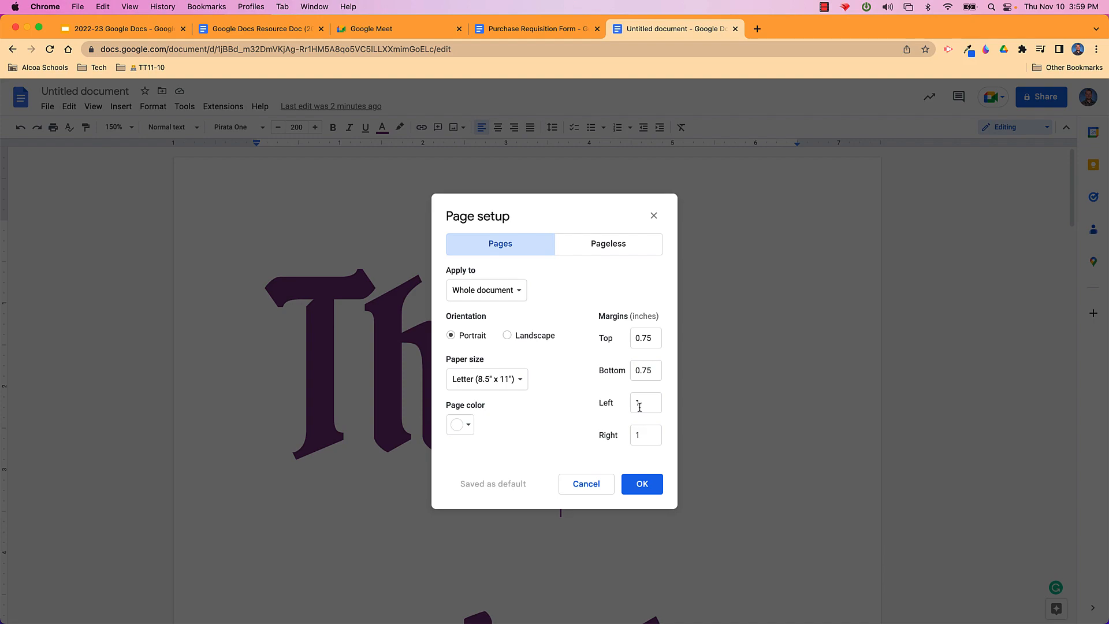
pyautogui.click(586, 484)
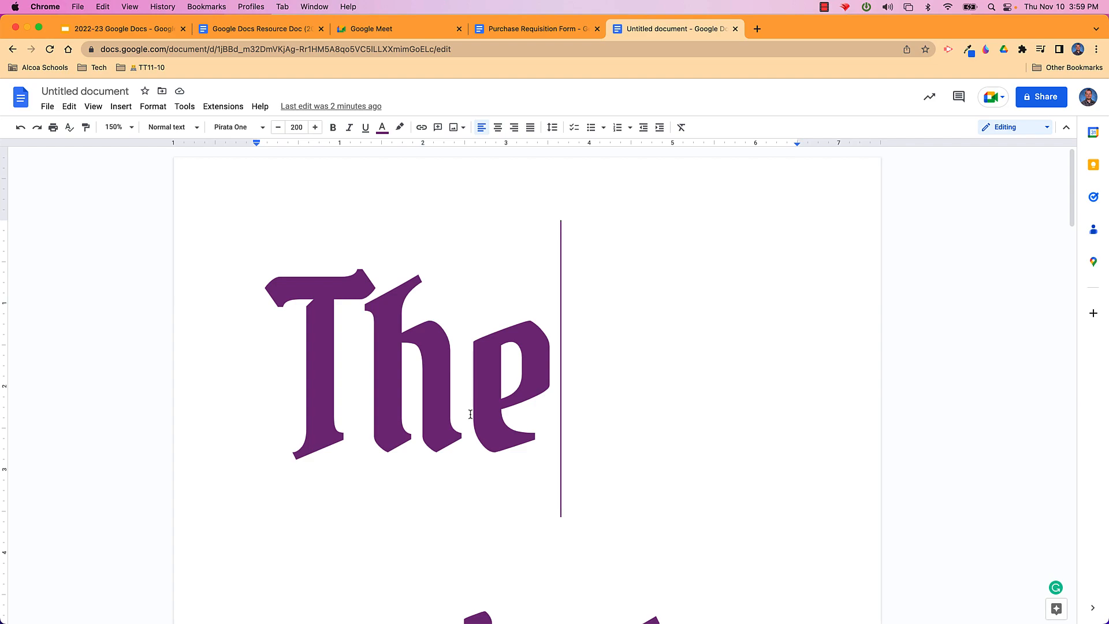
# Delete all document text and set the font to Poppins Normal, size 11
pyautogui.press('super+a')
pyautogui.press('BackSpace')
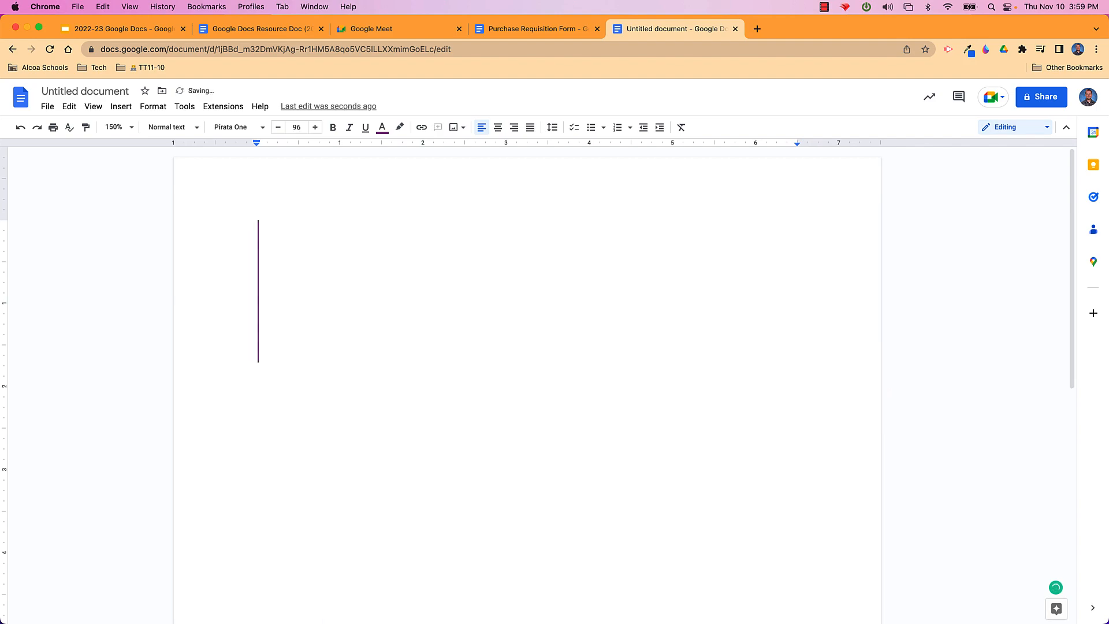
pyautogui.click(263, 127)
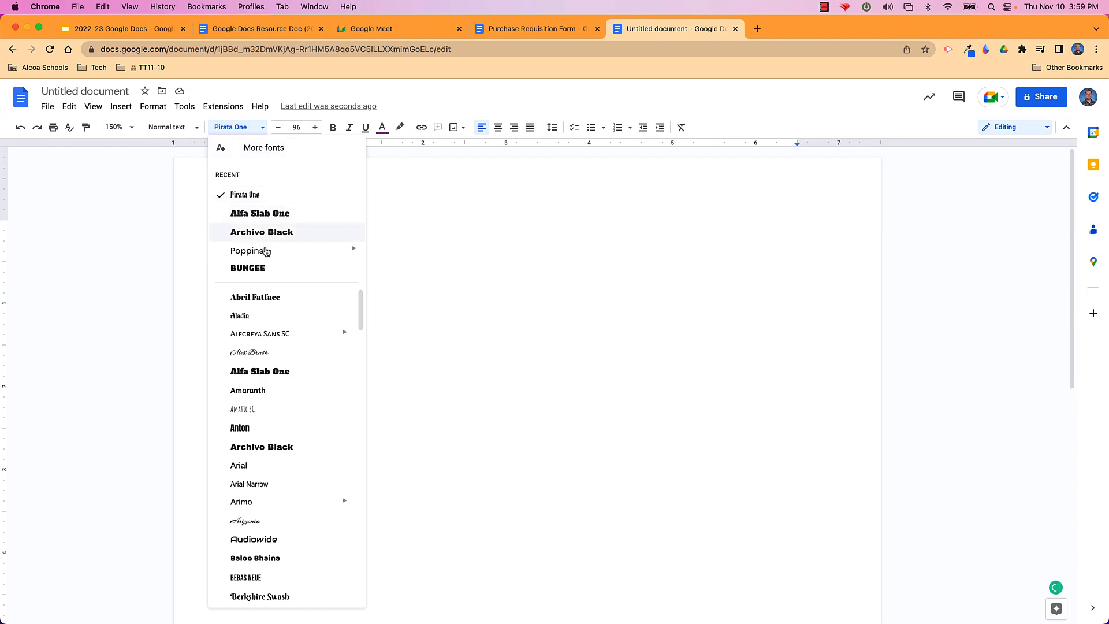
pyautogui.moveTo(265, 250)
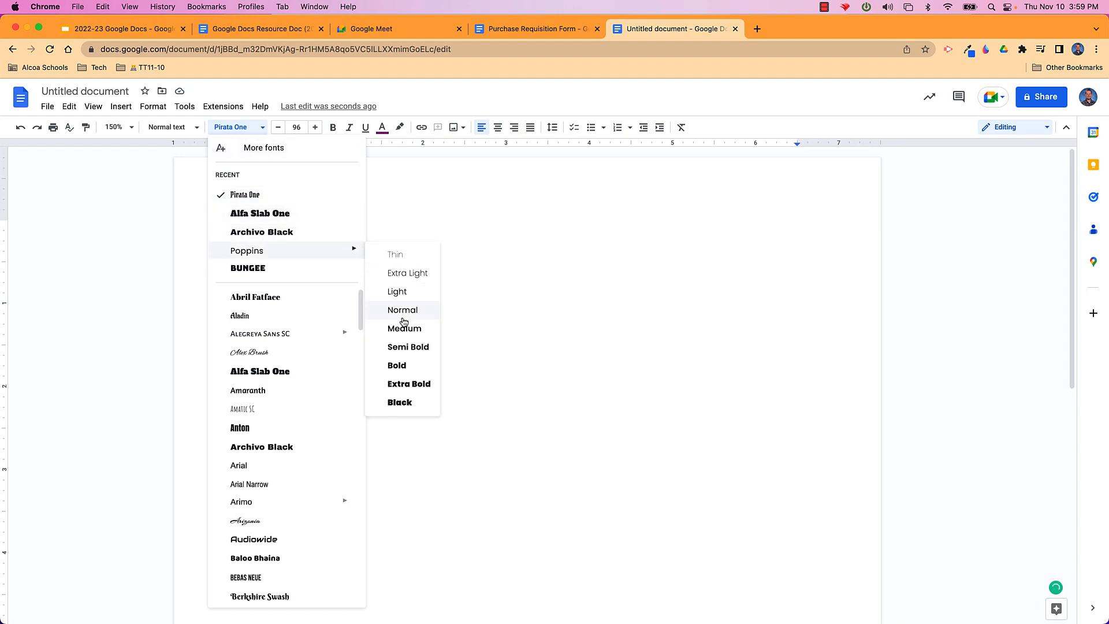
pyautogui.click(404, 311)
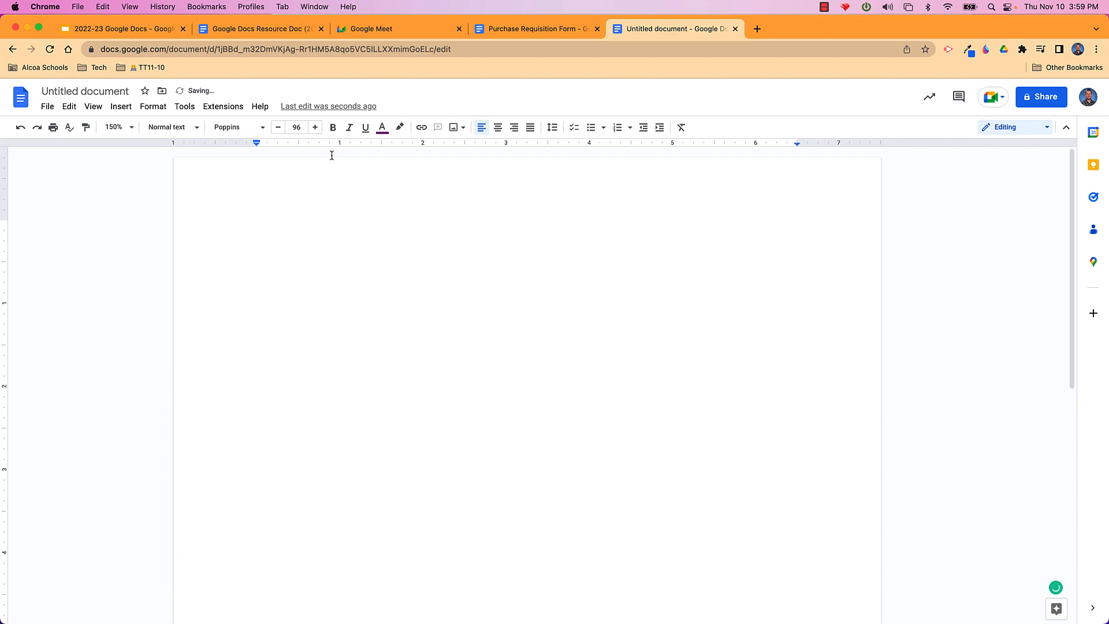
pyautogui.click(296, 128)
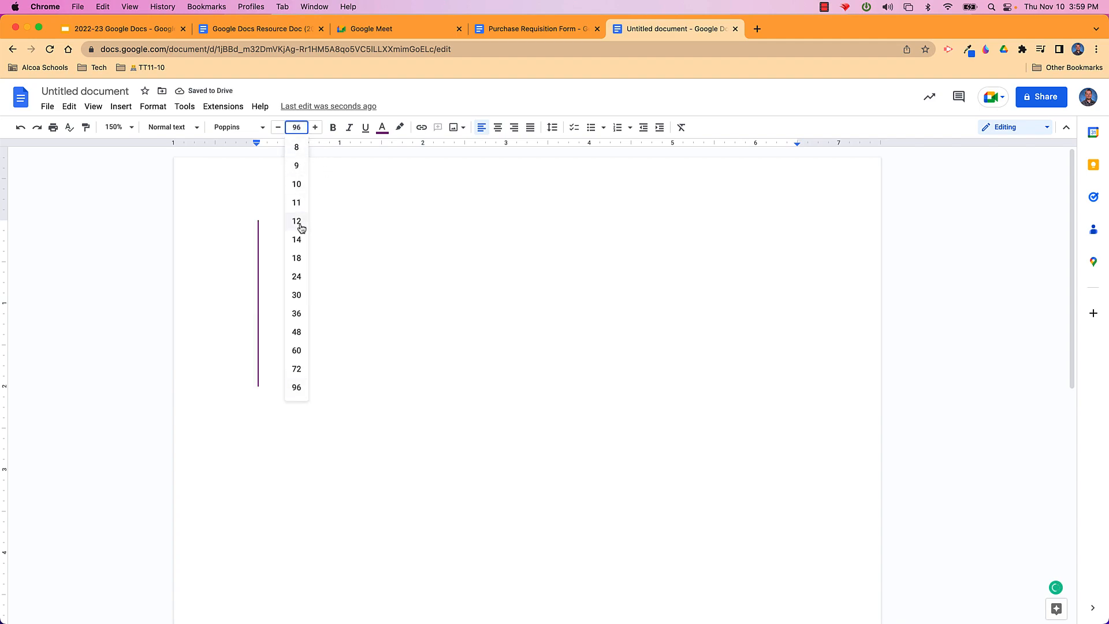
pyautogui.click(298, 202)
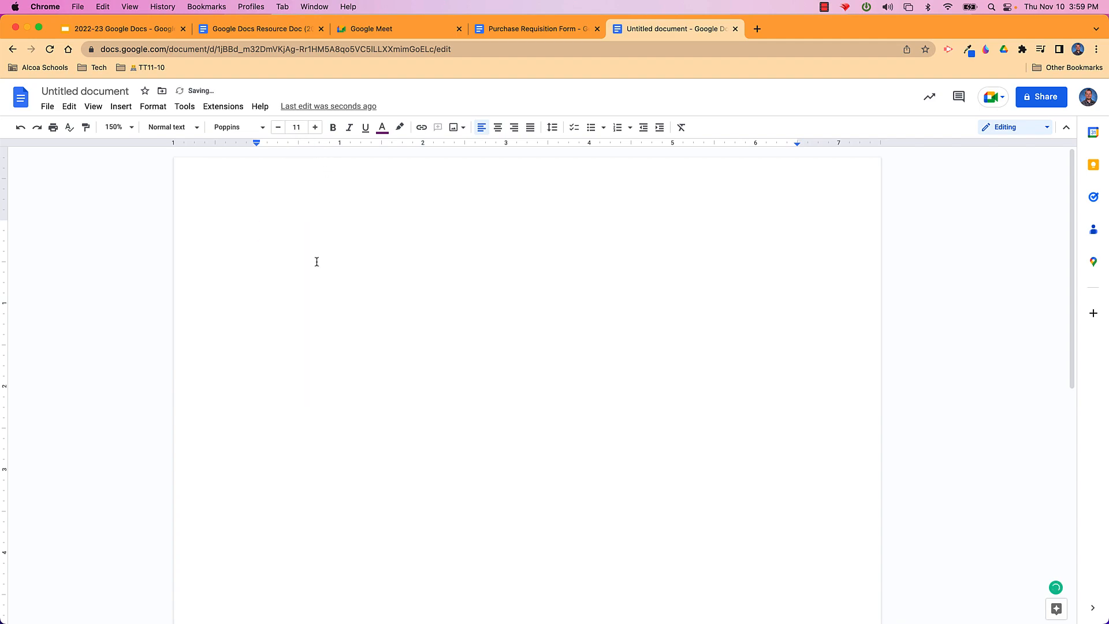
# Type 'The quick brown fox jumped over the lazy dog.' and fix 'quickbrown' via spelling suggestion
pyautogui.write('The quickbrown f')
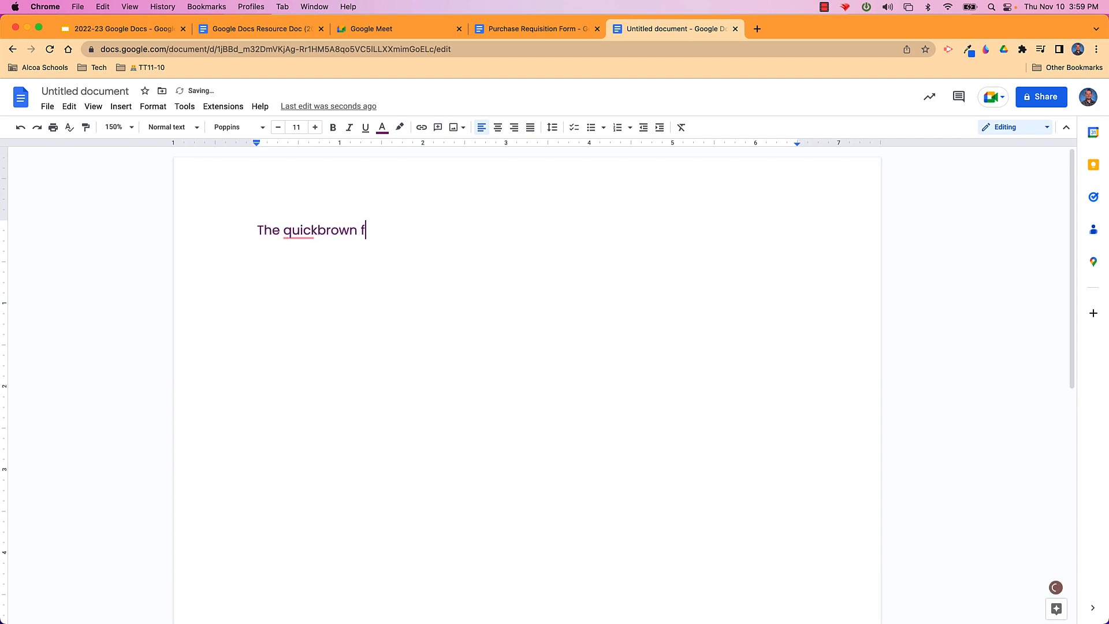
pyautogui.write('ox jumped over the l')
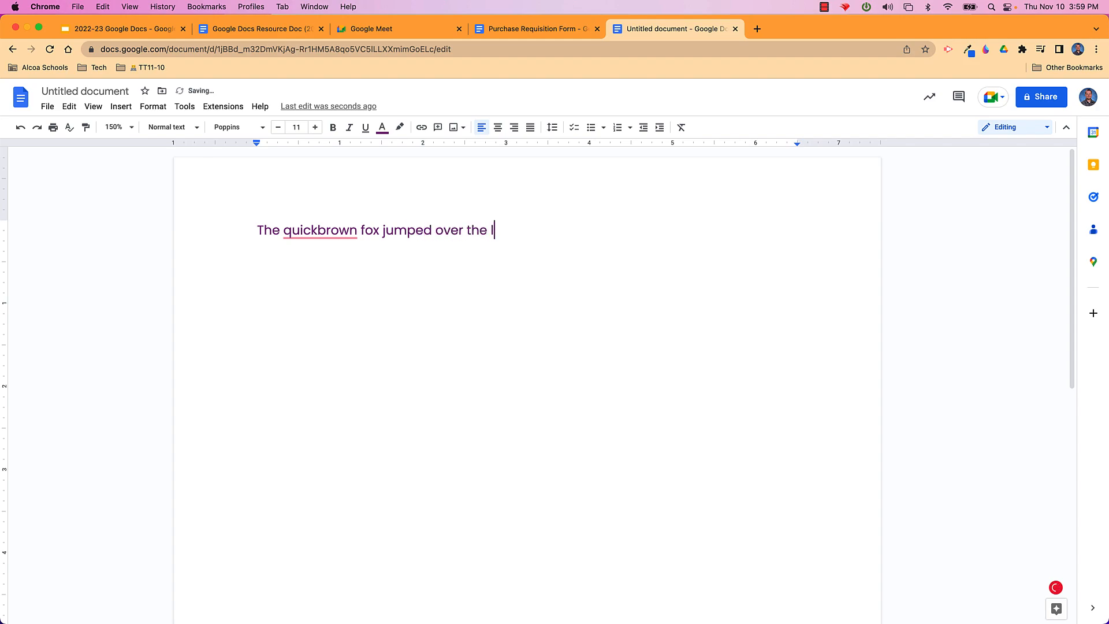
pyautogui.write('azy dog.')
pyautogui.click(317, 234)
pyautogui.click(306, 253)
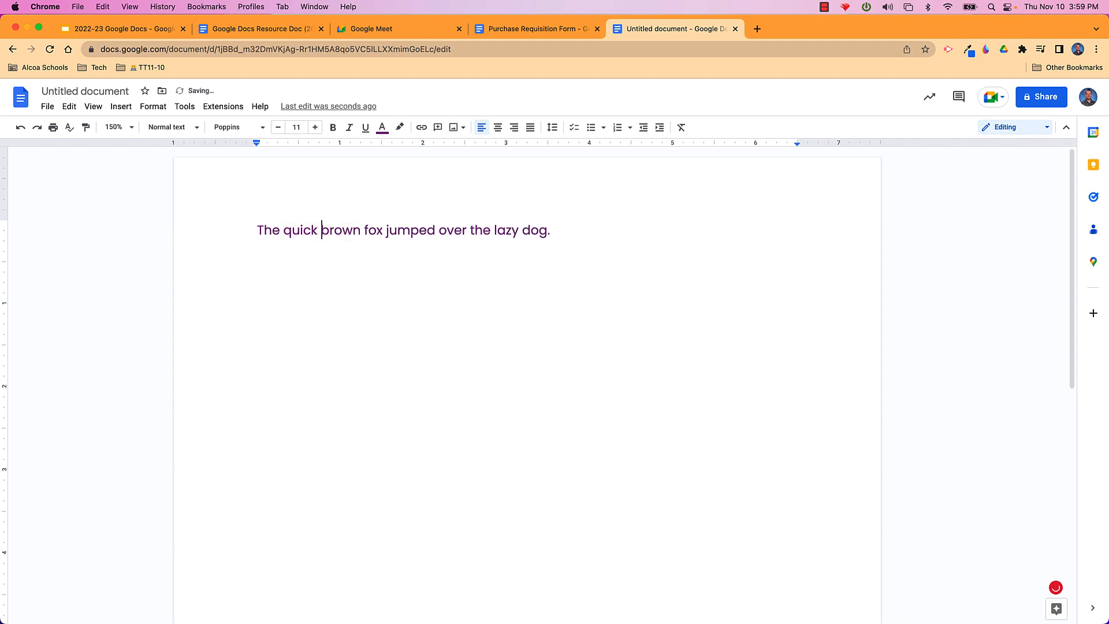
pyautogui.doubleClick(560, 235)
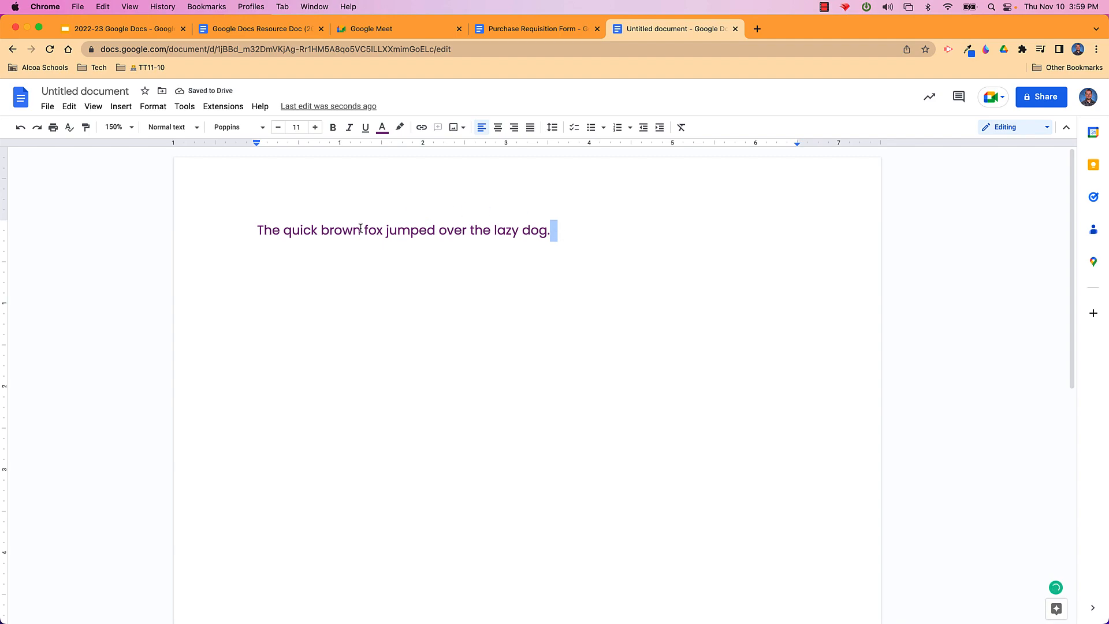
# Insert a new line above the sentence and type the 'Style 1' label
pyautogui.click(256, 230)
pyautogui.press('Return')
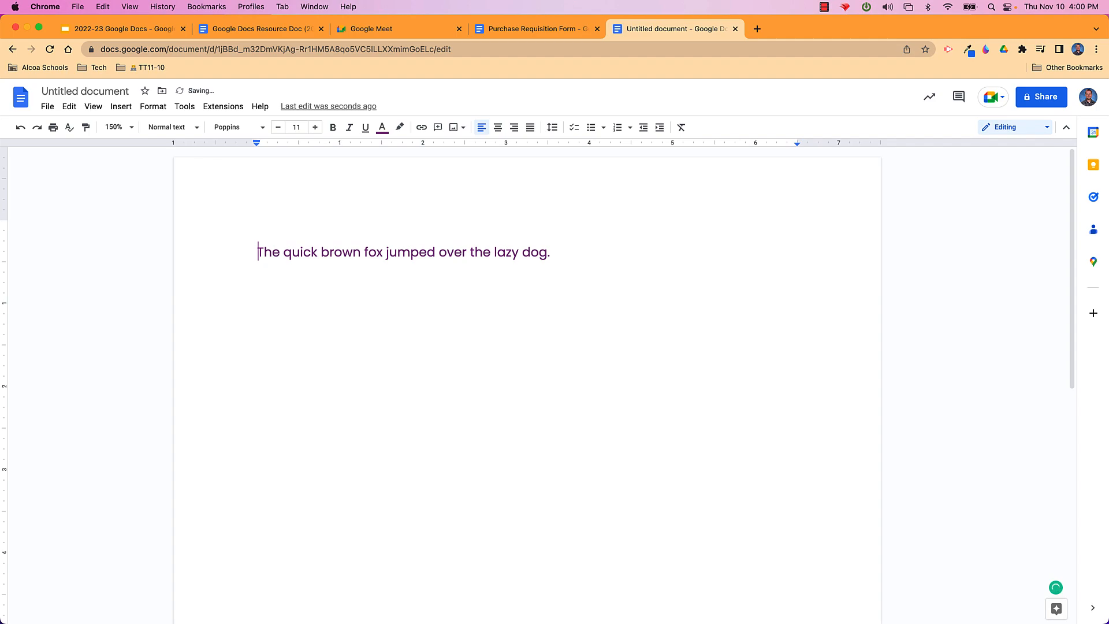
pyautogui.press('Up')
pyautogui.write('Style')
# Select the 'Style 1' line and apply the Heading 1 paragraph style to it
pyautogui.moveTo(256, 228); pyautogui.dragTo(300, 229)
pyautogui.click(196, 128)
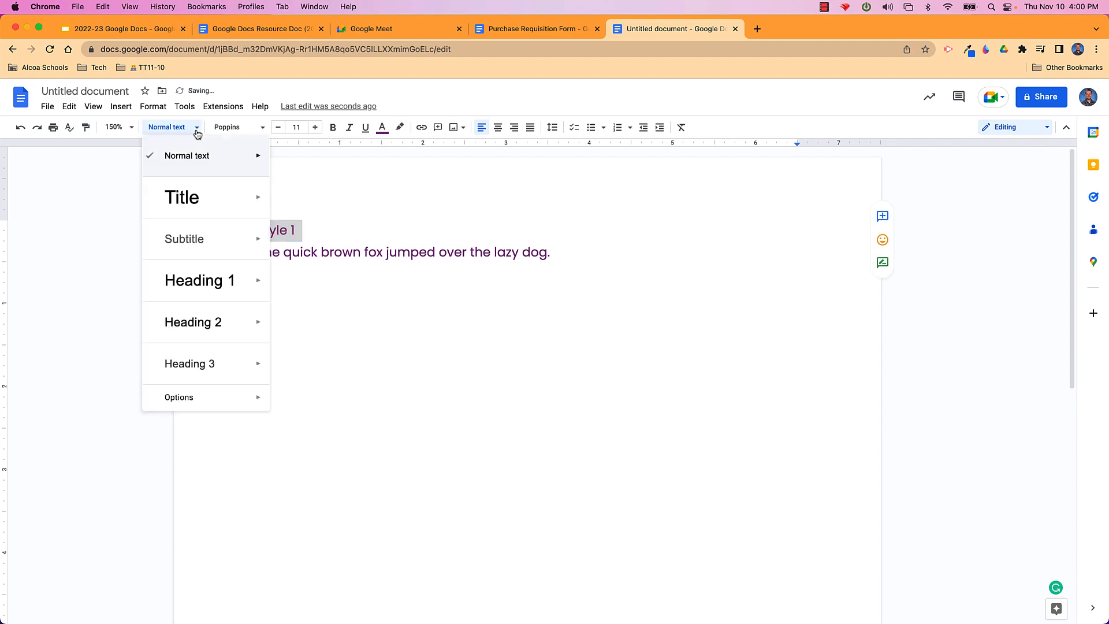
pyautogui.moveTo(214, 216)
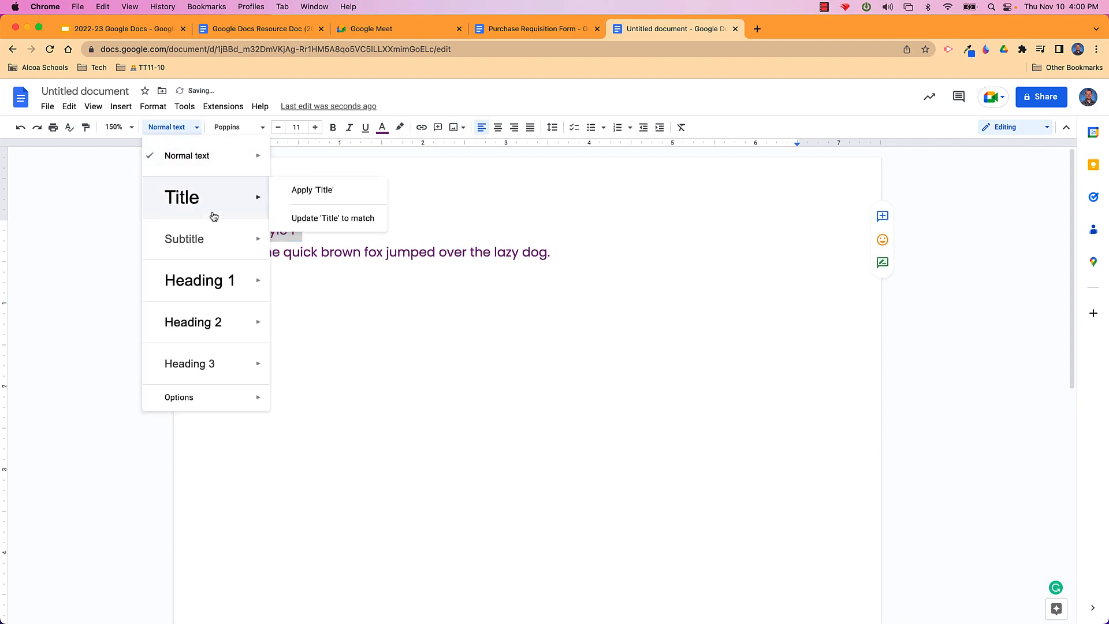
pyautogui.moveTo(246, 281)
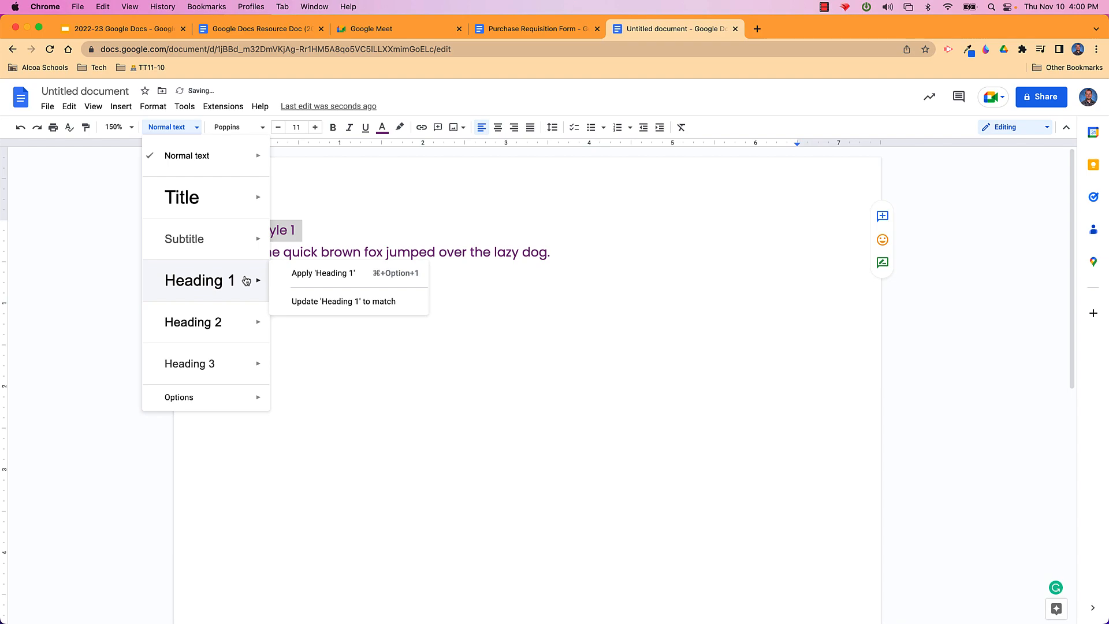
pyautogui.moveTo(249, 367)
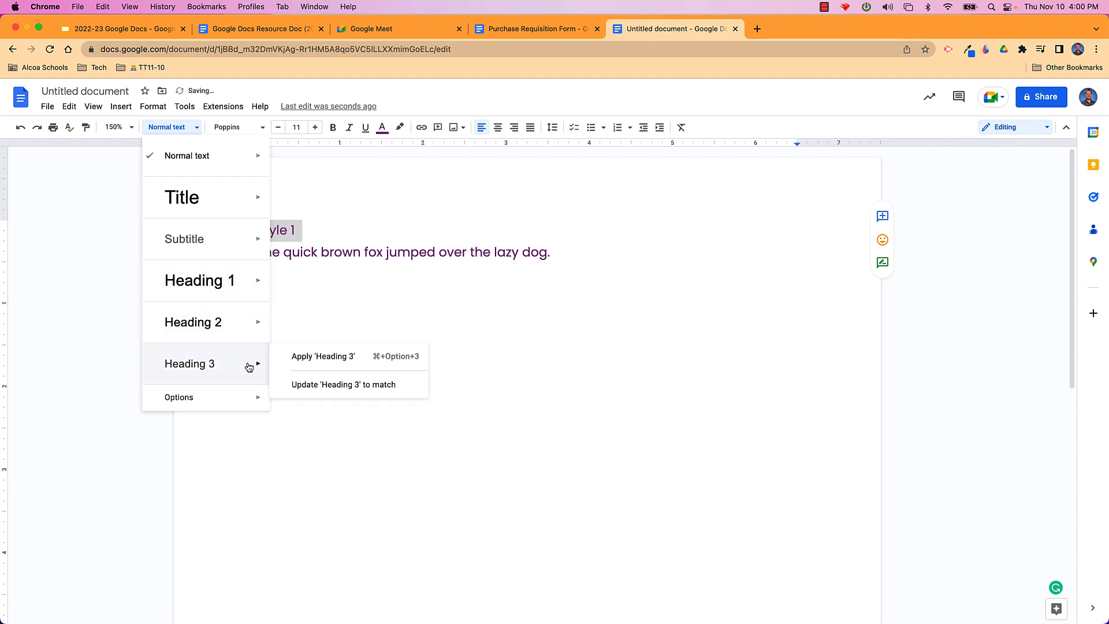
pyautogui.moveTo(256, 207)
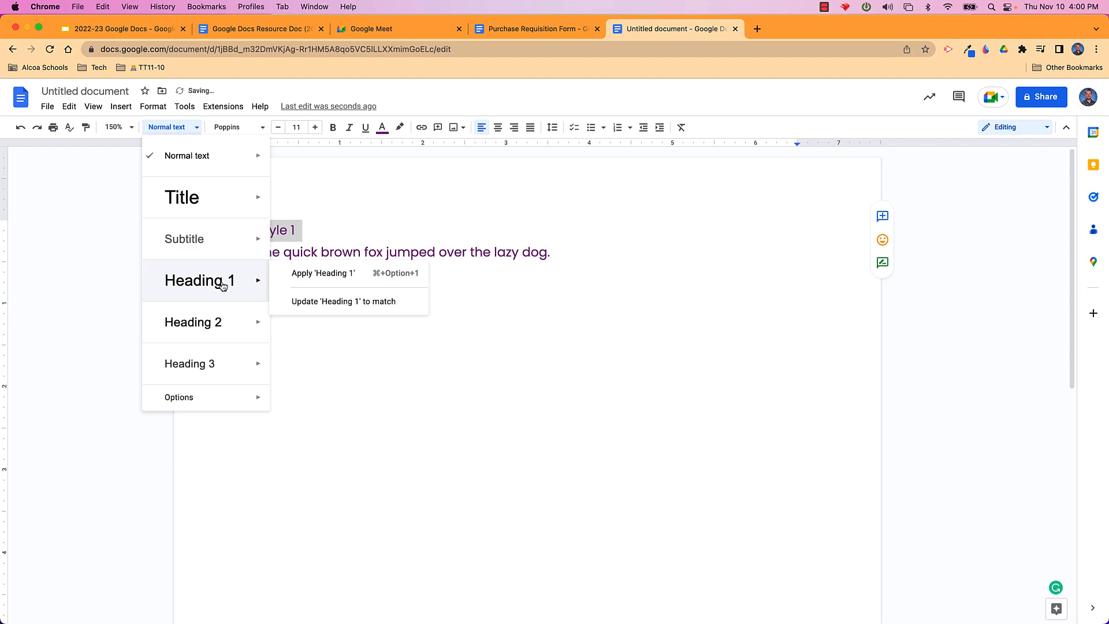
pyautogui.click(303, 273)
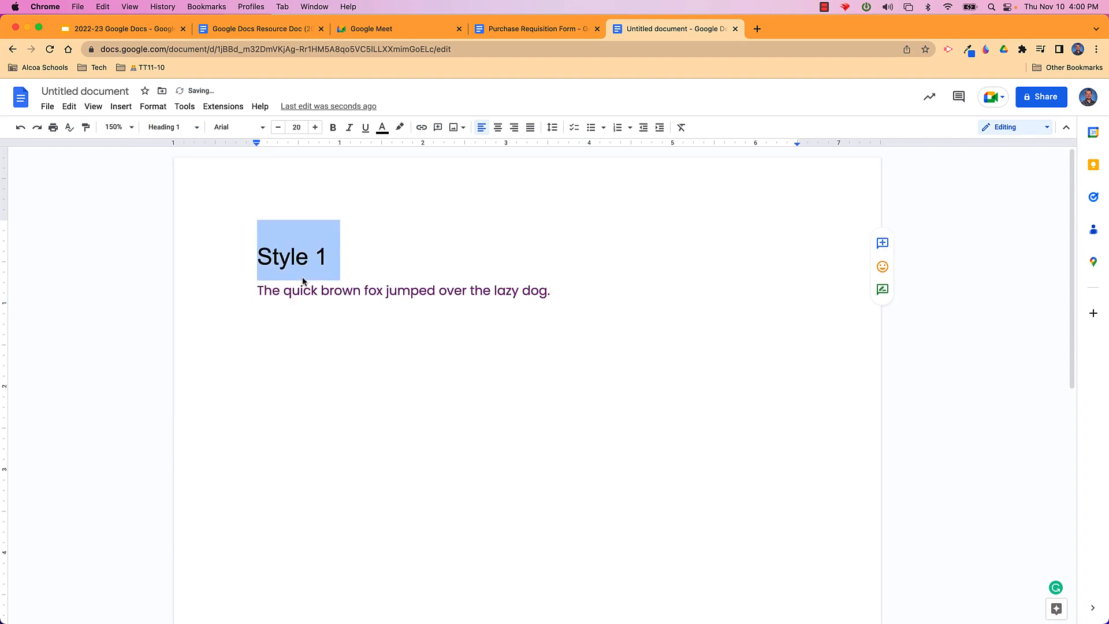
pyautogui.click(336, 269)
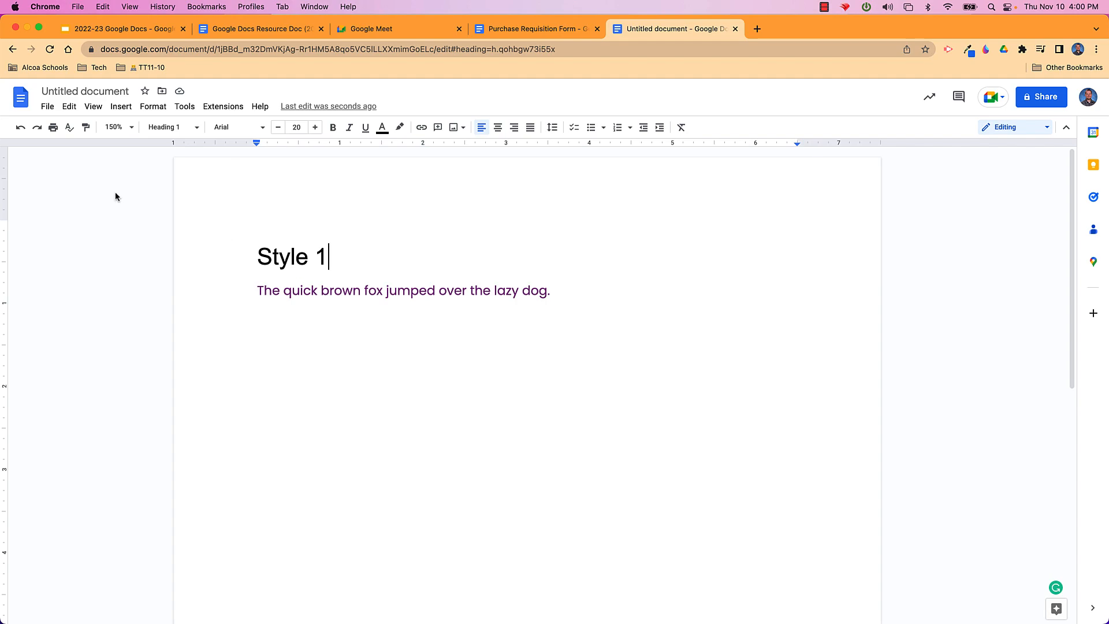
# Open the 'Google Docs Add-ons' document from File > Open
pyautogui.click(48, 108)
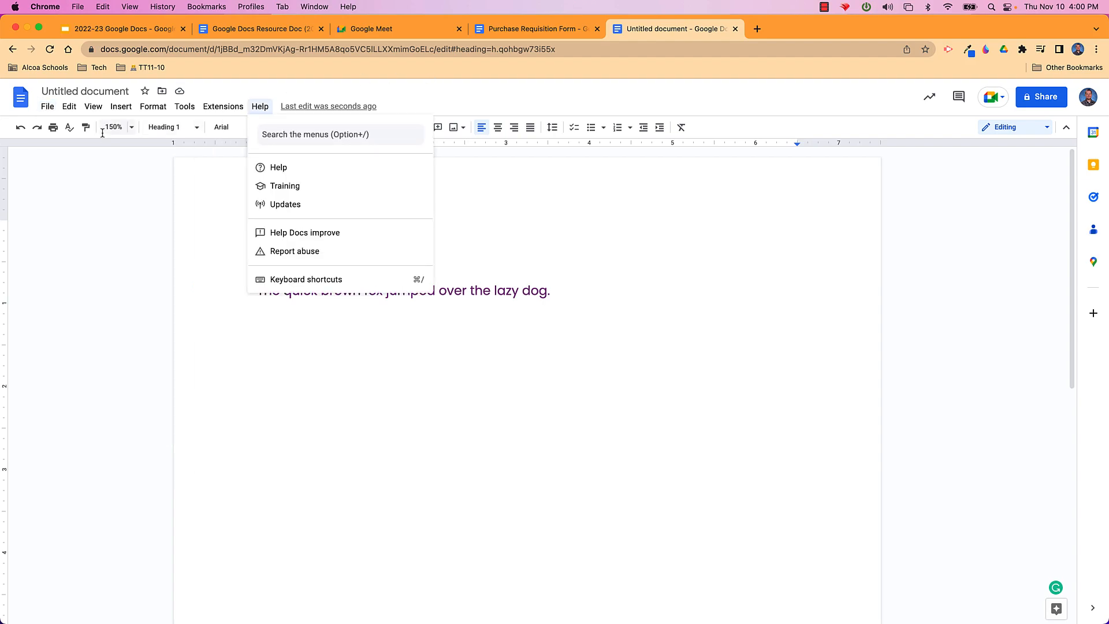
pyautogui.click(56, 145)
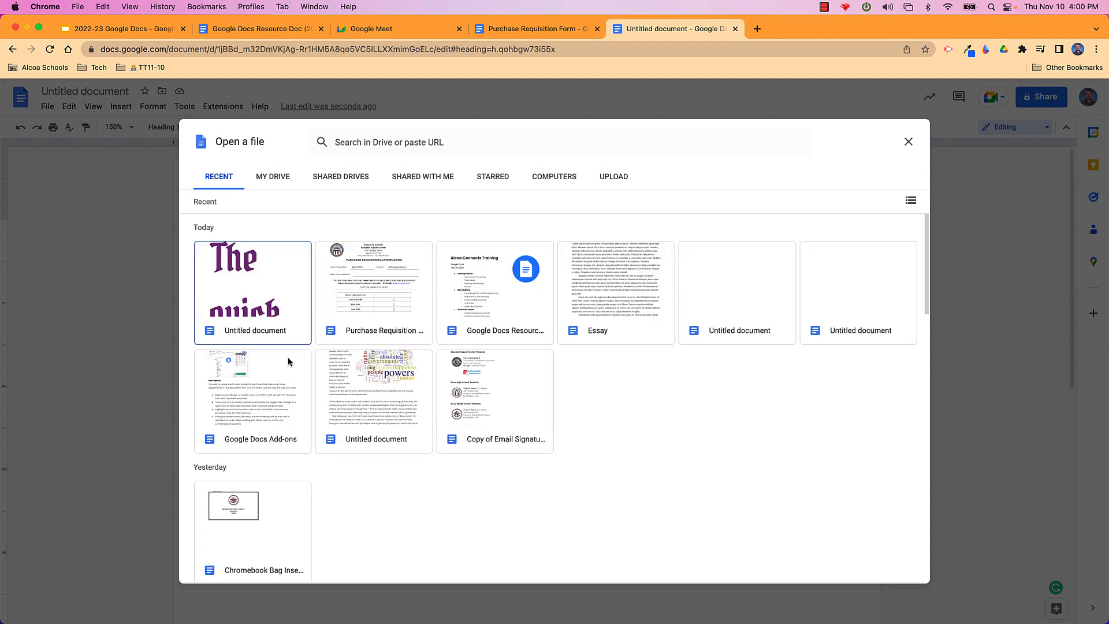
pyautogui.click(264, 375)
pyautogui.click(897, 568)
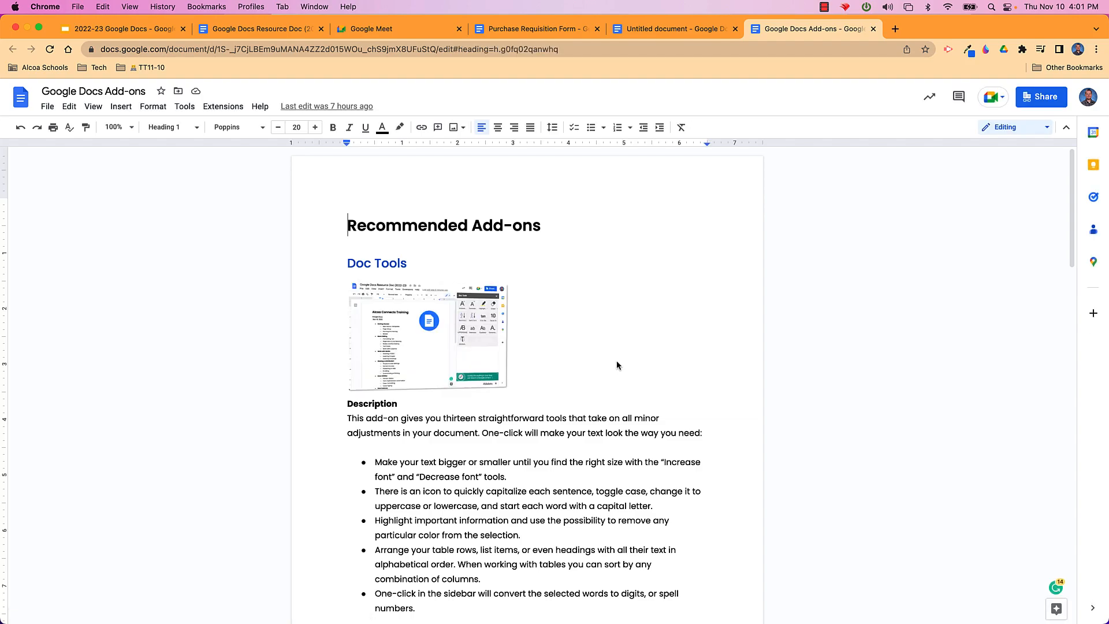
# Scroll through the Add-ons document starting from the Doc Tools heading
pyautogui.scroll(-1, 618, 365)
pyautogui.click(391, 230)
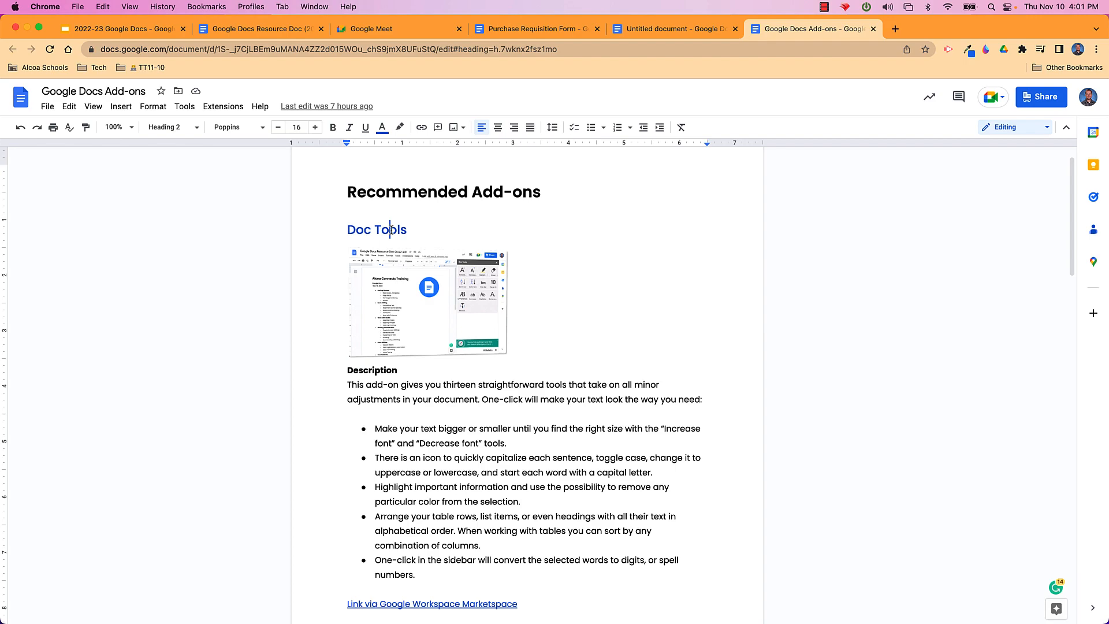
pyautogui.scroll(-4, 391, 229)
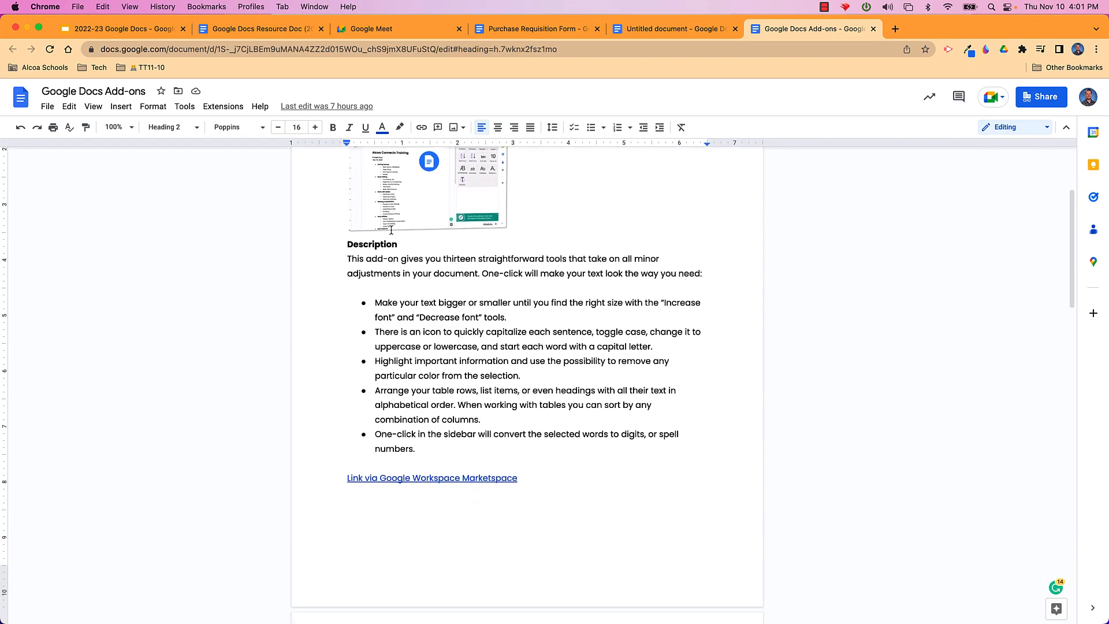
pyautogui.scroll(-6, 391, 229)
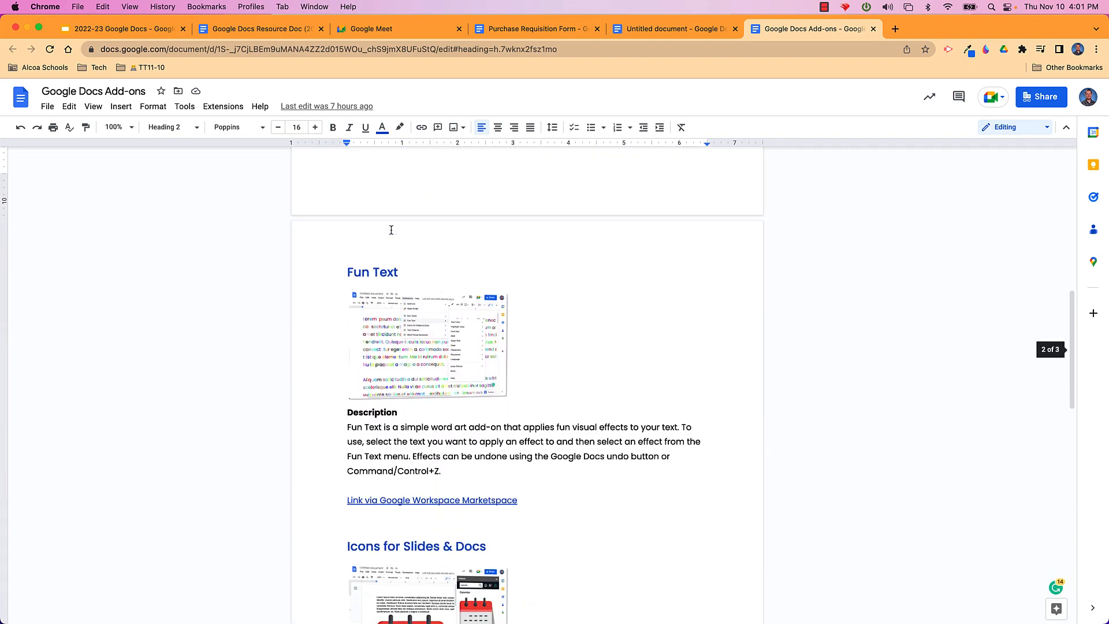
pyautogui.scroll(-1, 391, 230)
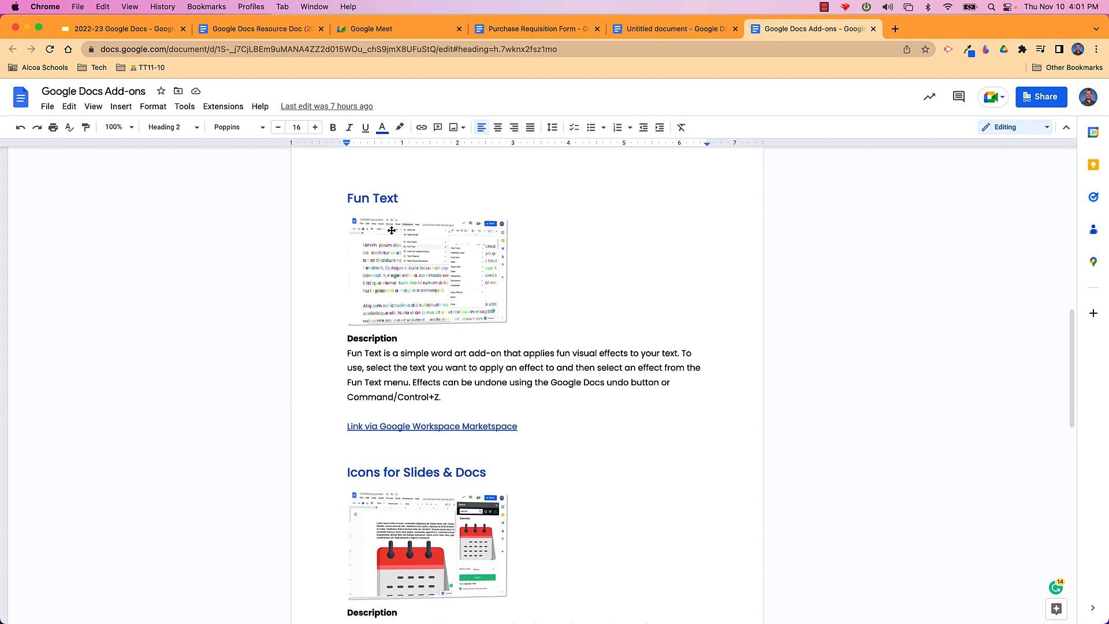
pyautogui.scroll(-2, 391, 230)
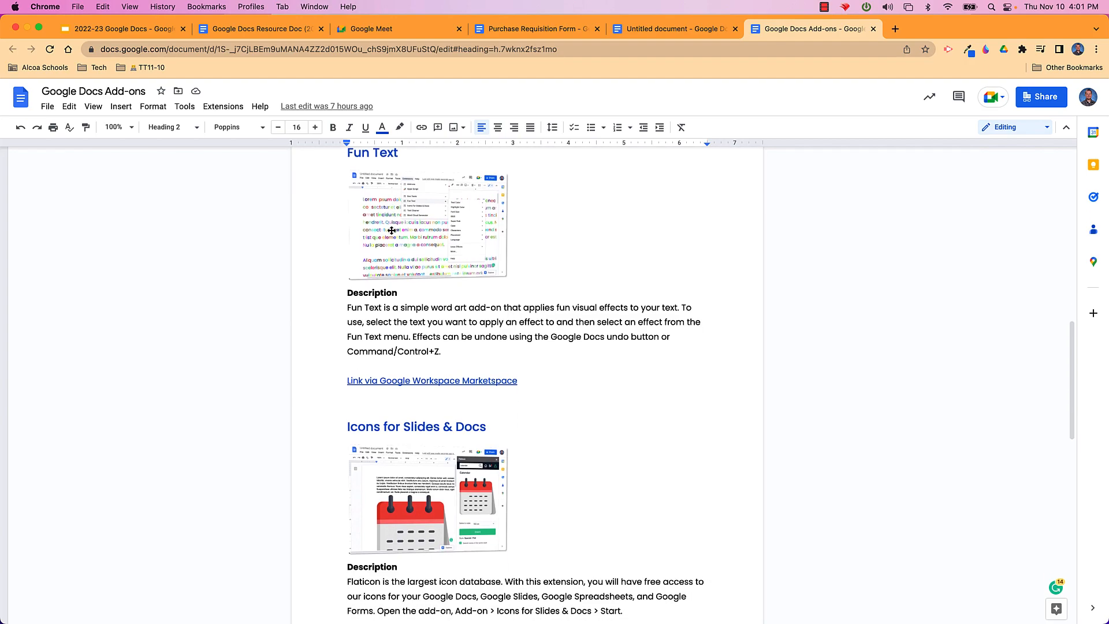
pyautogui.scroll(-2, 392, 231)
pyautogui.scroll(2, 392, 231)
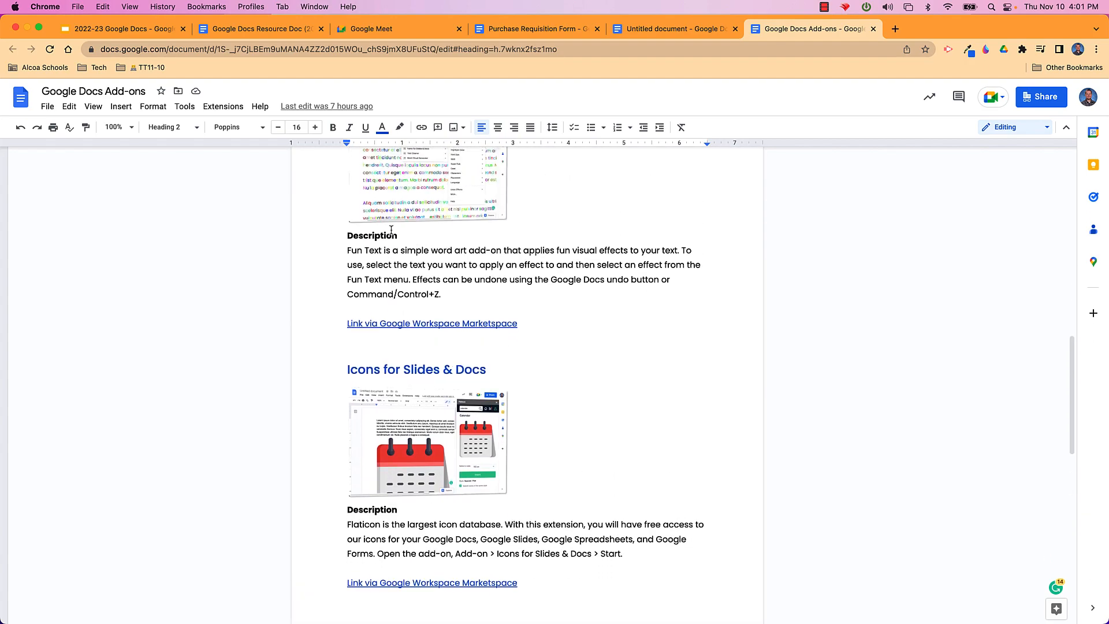
pyautogui.scroll(1, 391, 230)
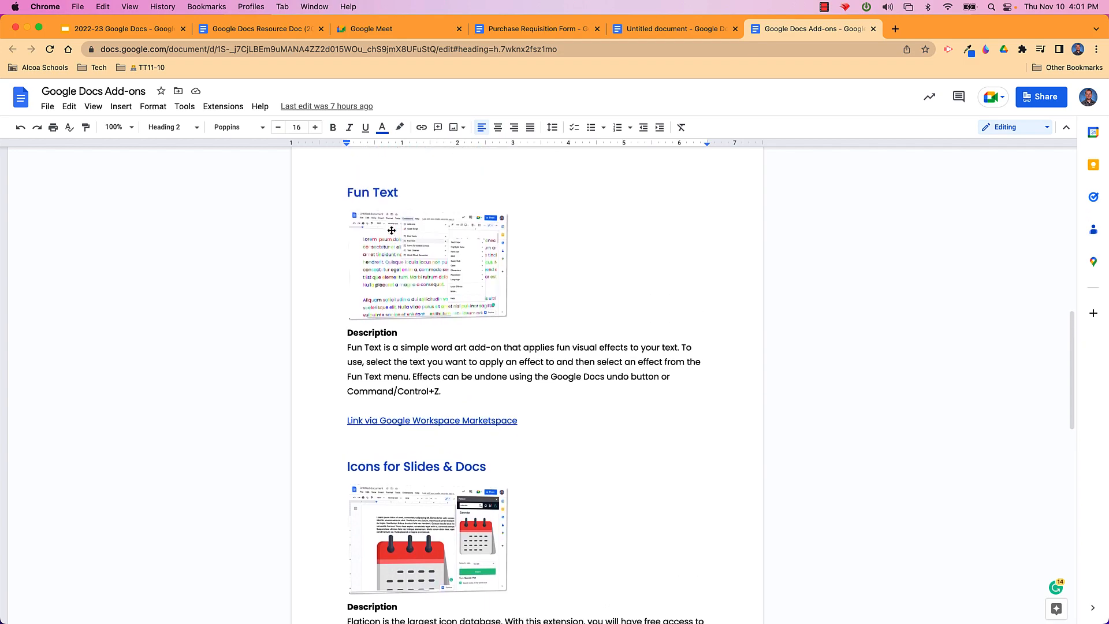
# Show the document outline and jump between Word Cloud Generator and Doc Tools sections
pyautogui.click(97, 108)
pyautogui.click(113, 192)
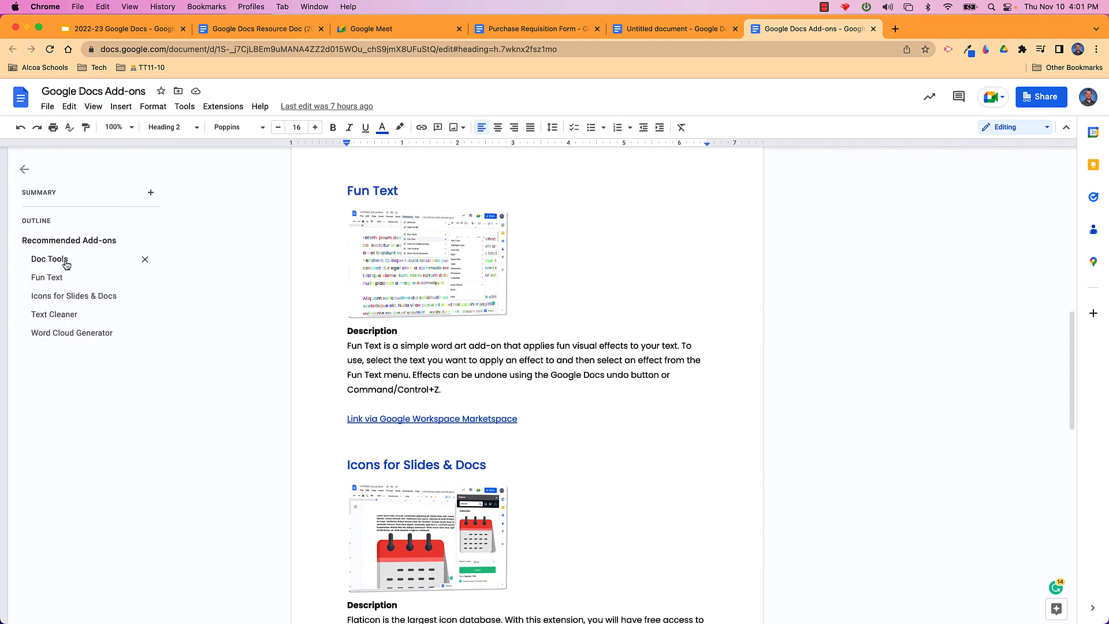
pyautogui.click(62, 334)
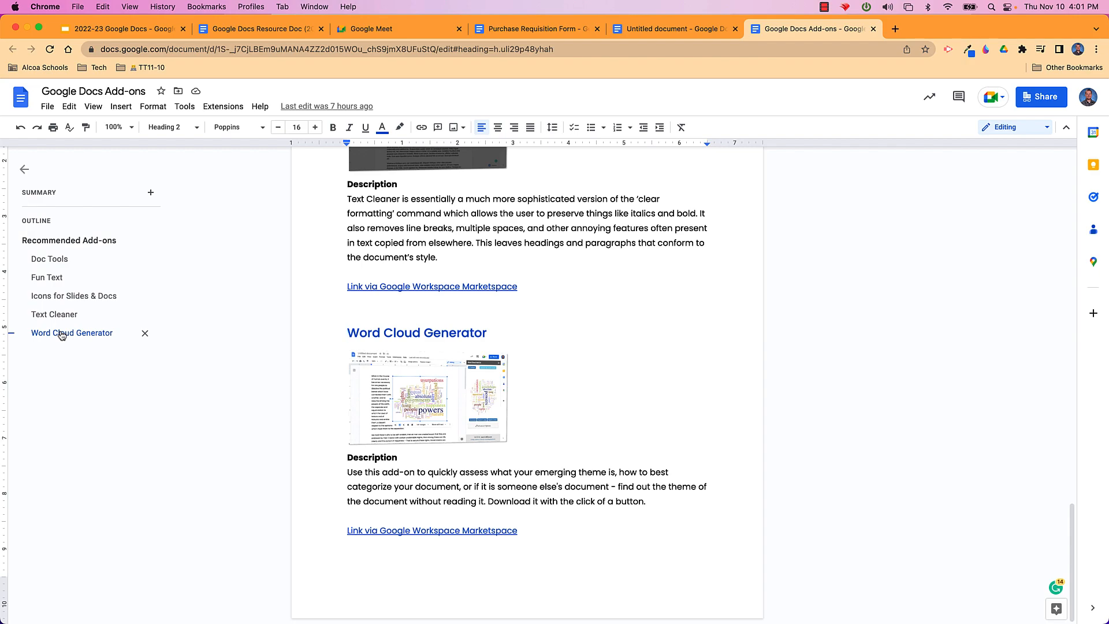
pyautogui.click(60, 260)
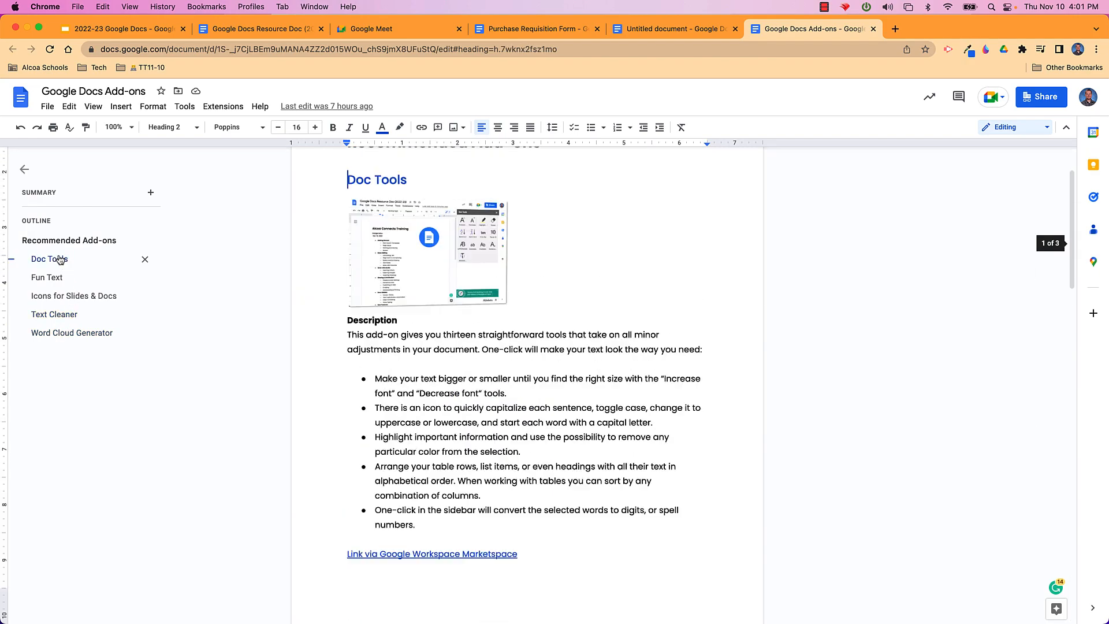
pyautogui.click(62, 333)
pyautogui.click(58, 264)
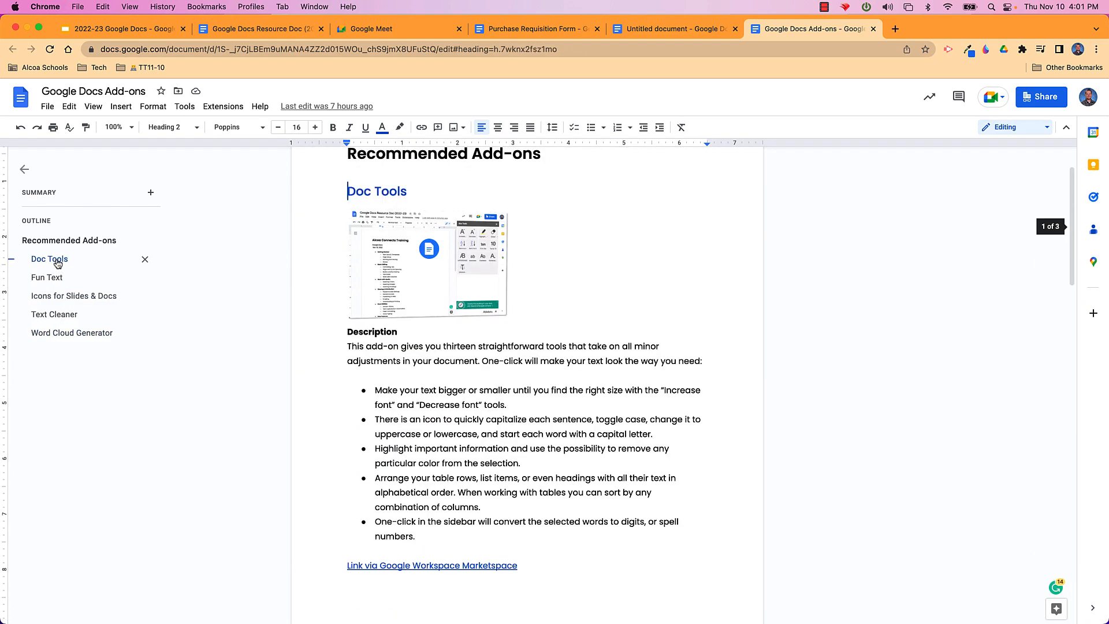
# Restyle the Style 1 heading in the Untitled document as dark blue Poppins Bold
pyautogui.click(248, 33)
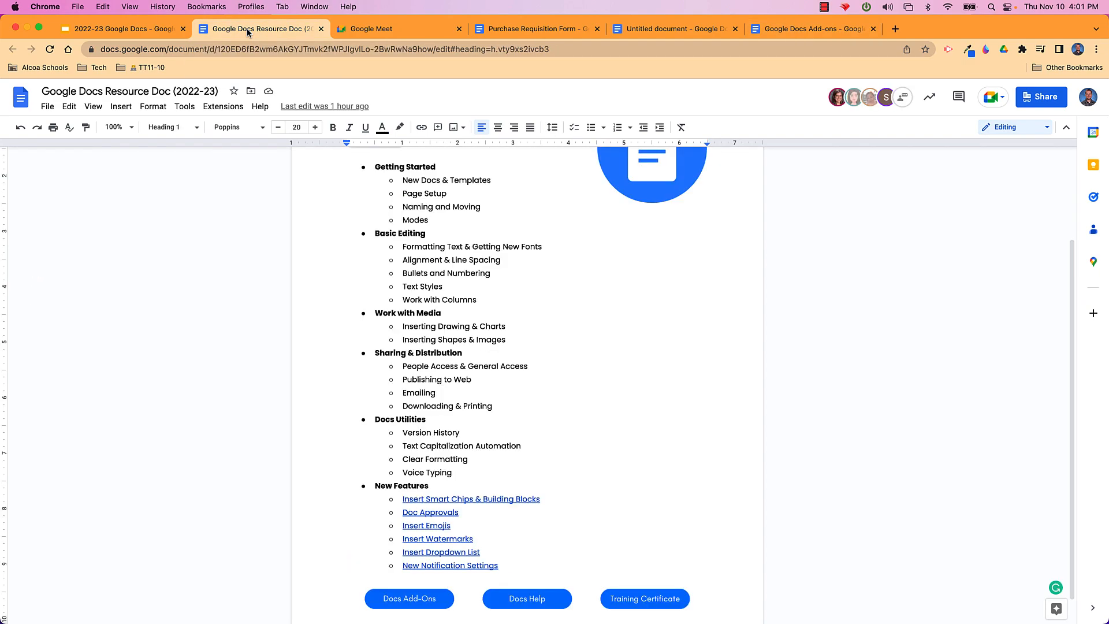
pyautogui.click(662, 31)
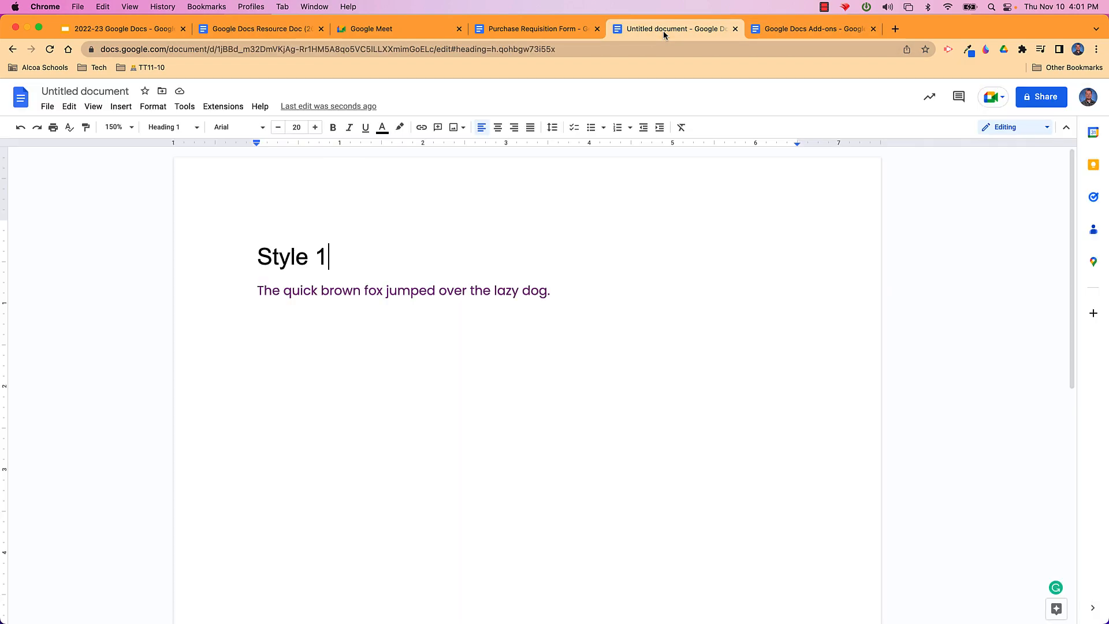
pyautogui.moveTo(257, 256); pyautogui.dragTo(325, 254)
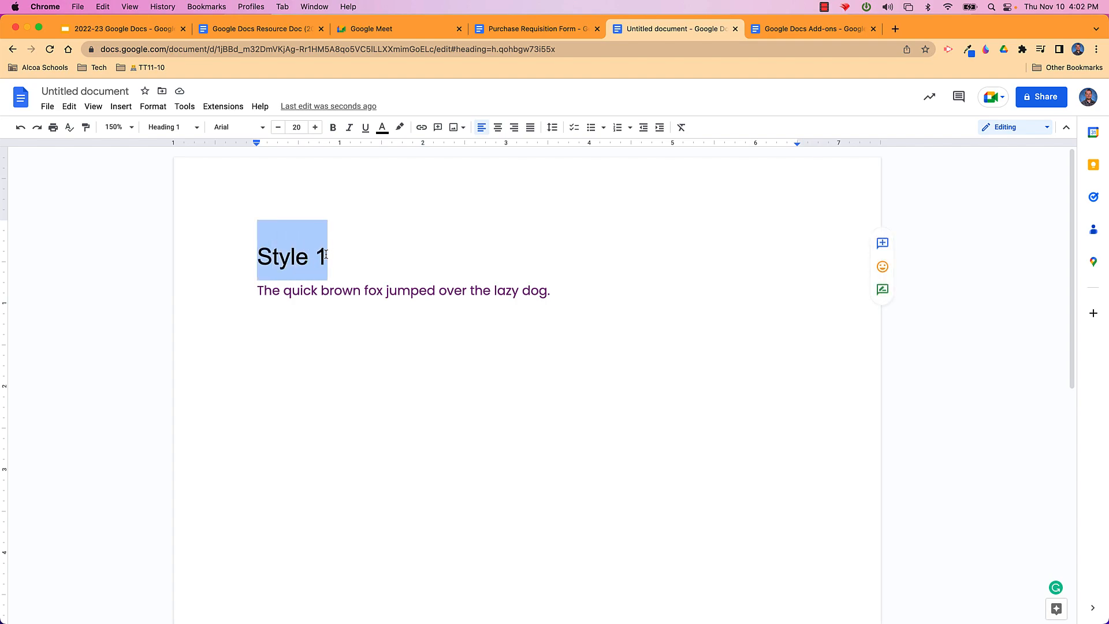
pyautogui.click(262, 128)
pyautogui.moveTo(261, 197)
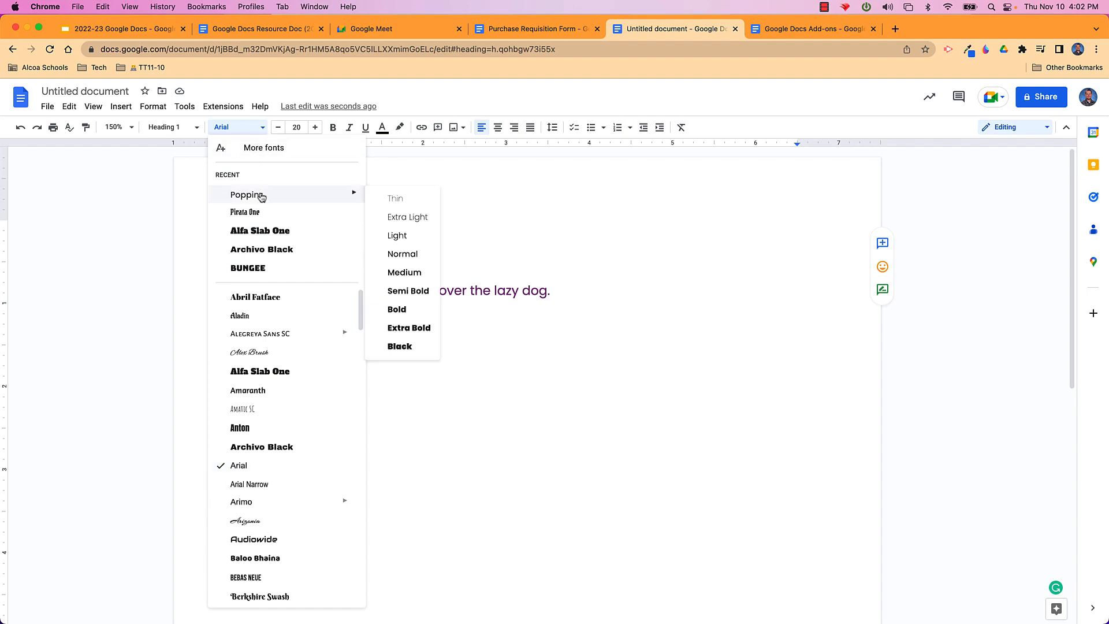
pyautogui.click(405, 312)
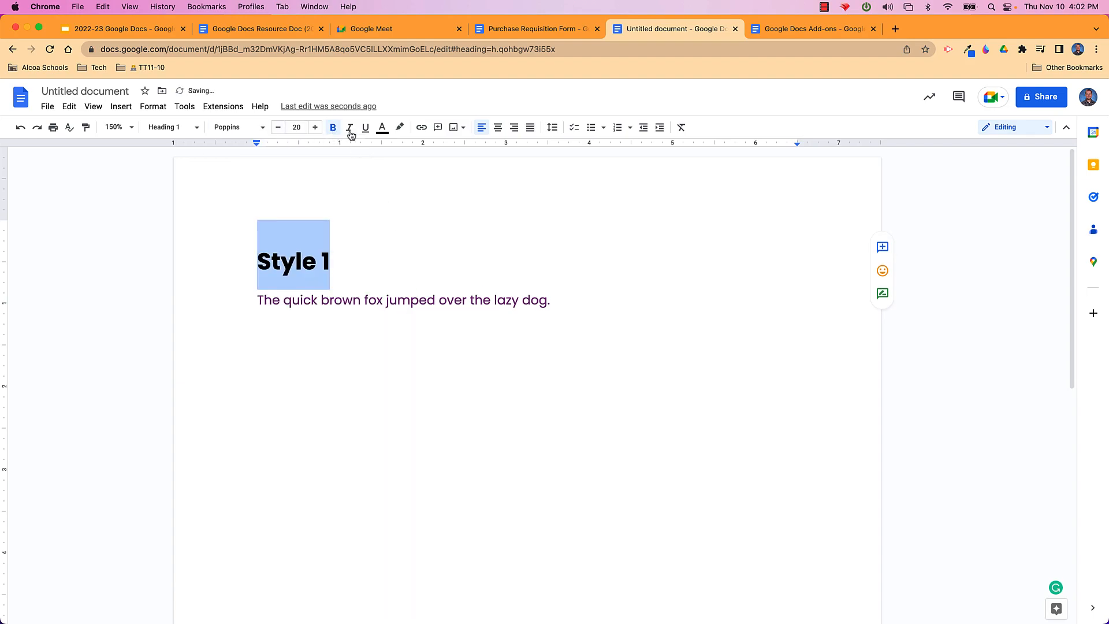
pyautogui.click(382, 127)
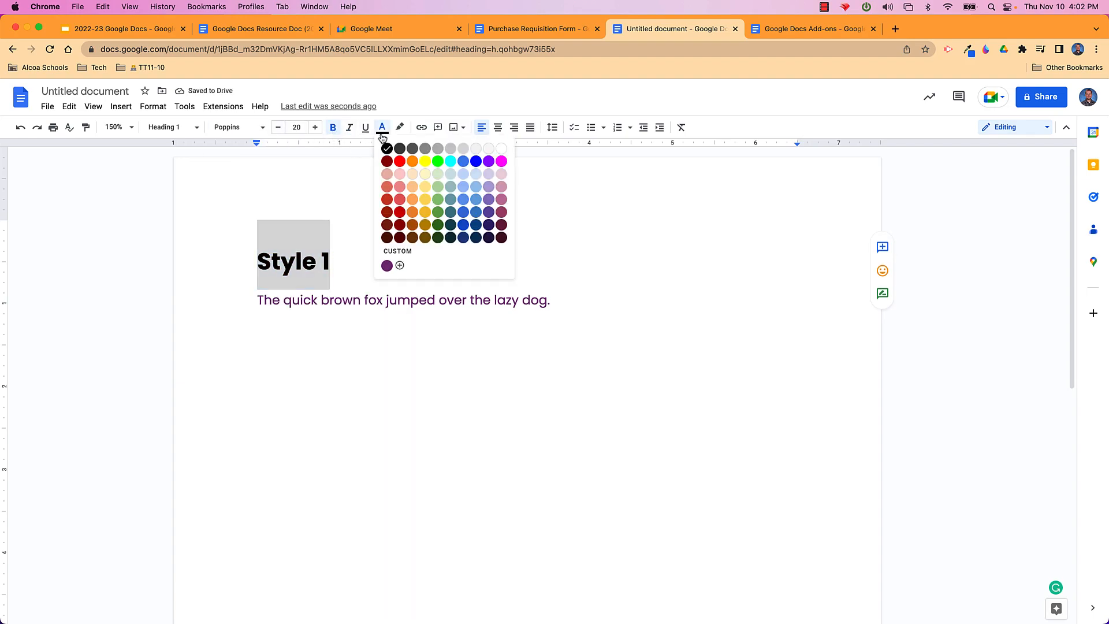
pyautogui.click(463, 225)
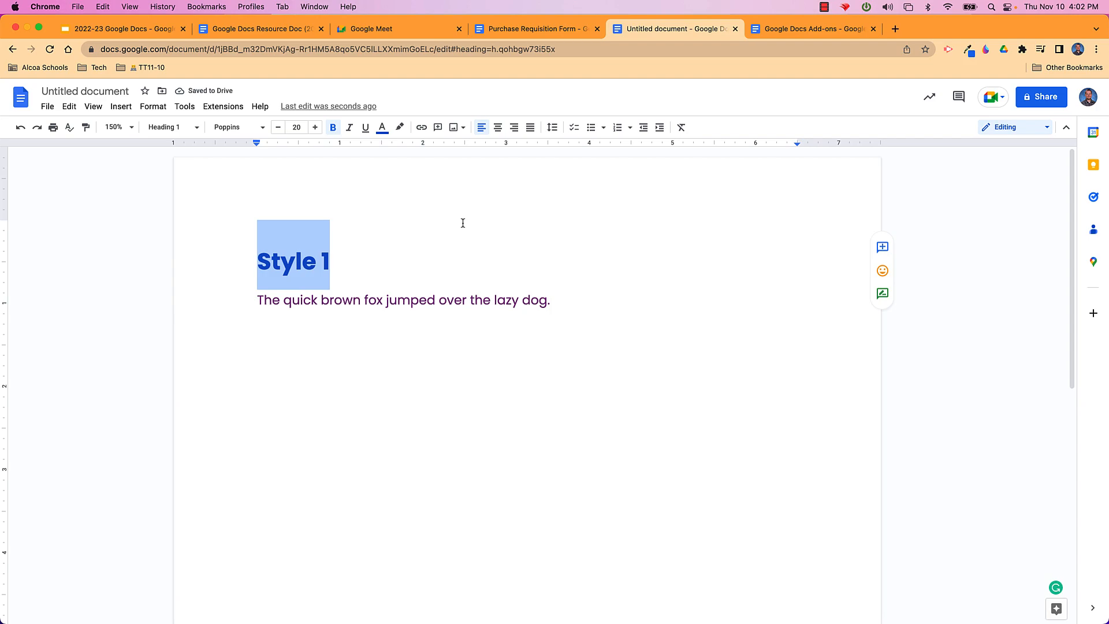
# Update Heading 1 to match Style 1's new formatting
pyautogui.click(198, 132)
pyautogui.moveTo(256, 283)
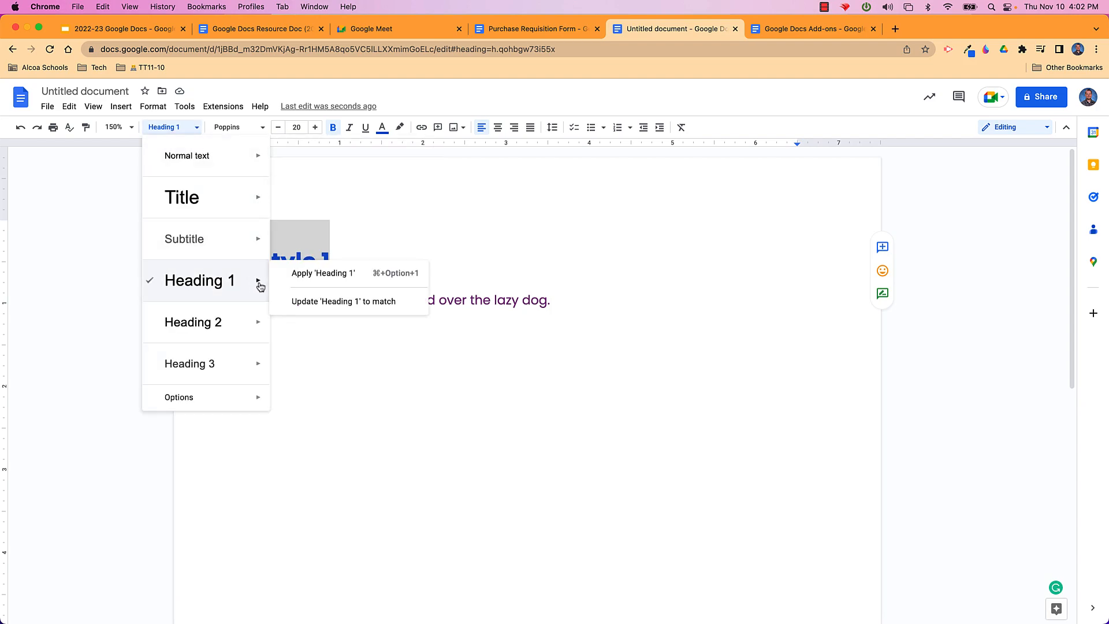
pyautogui.click(342, 309)
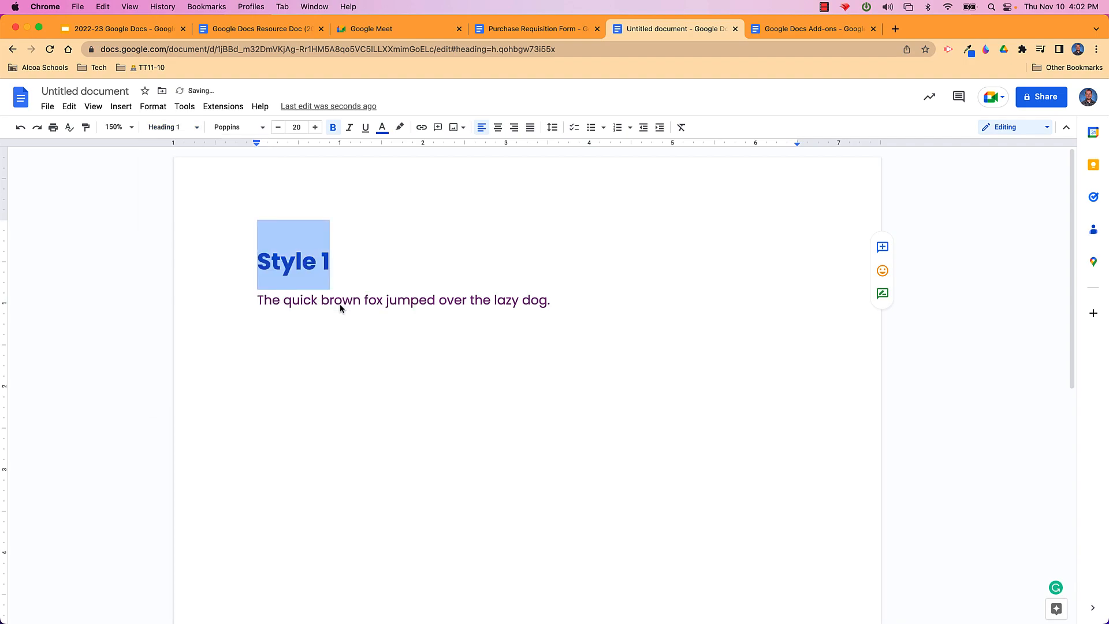
pyautogui.click(362, 283)
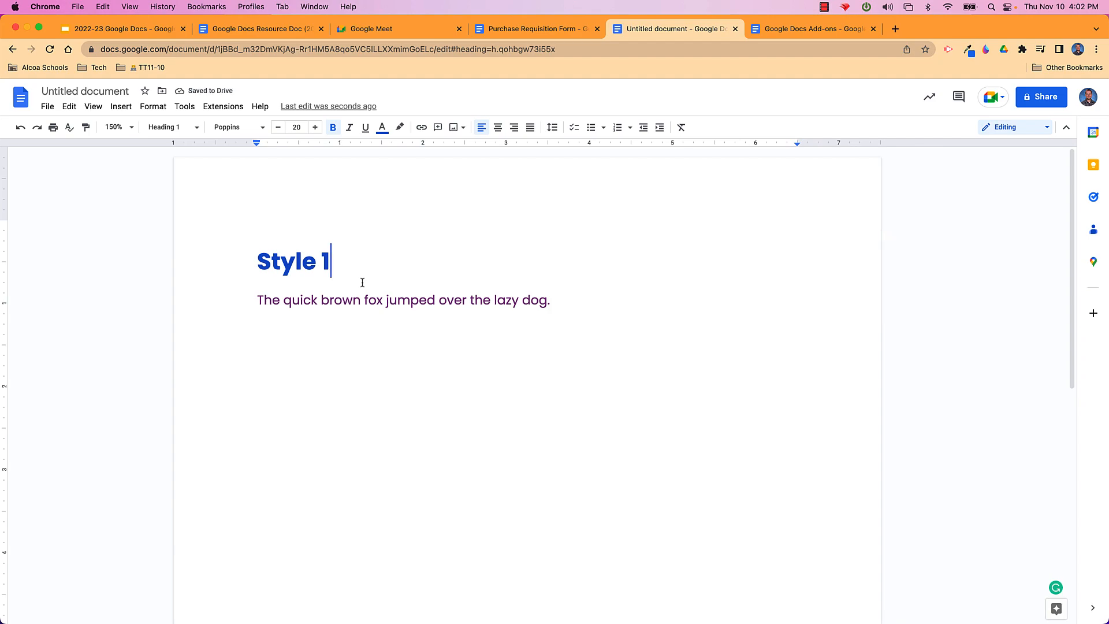
# Add a 'Style 2' line below the body text and make it a Heading 1
pyautogui.click(559, 304)
pyautogui.press('Return')
pyautogui.write('Style 2')
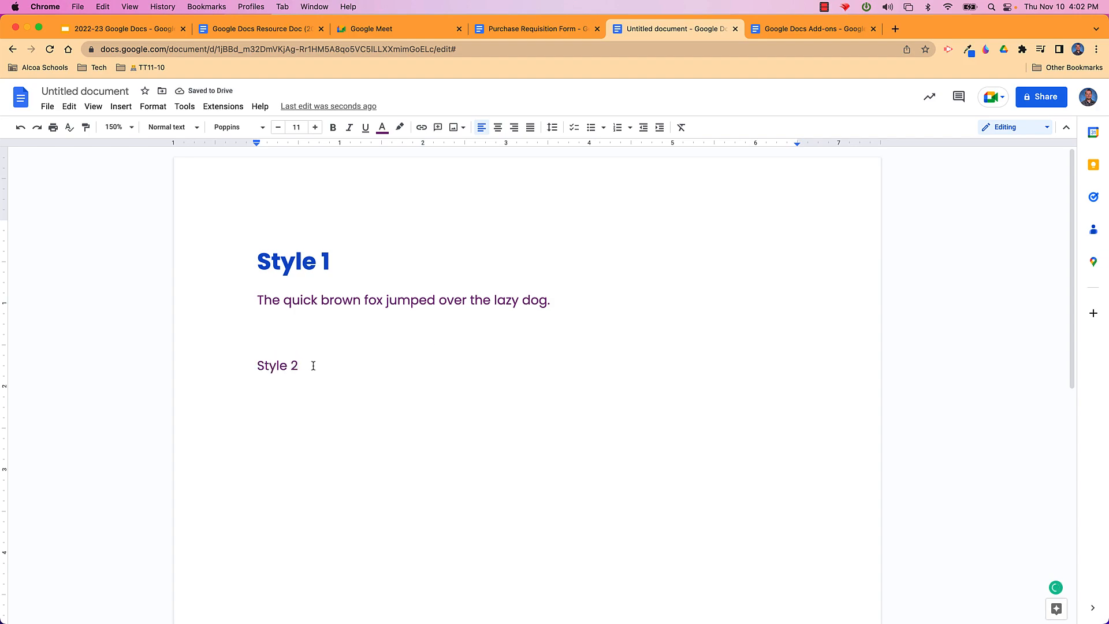
pyautogui.tripleClick(277, 365)
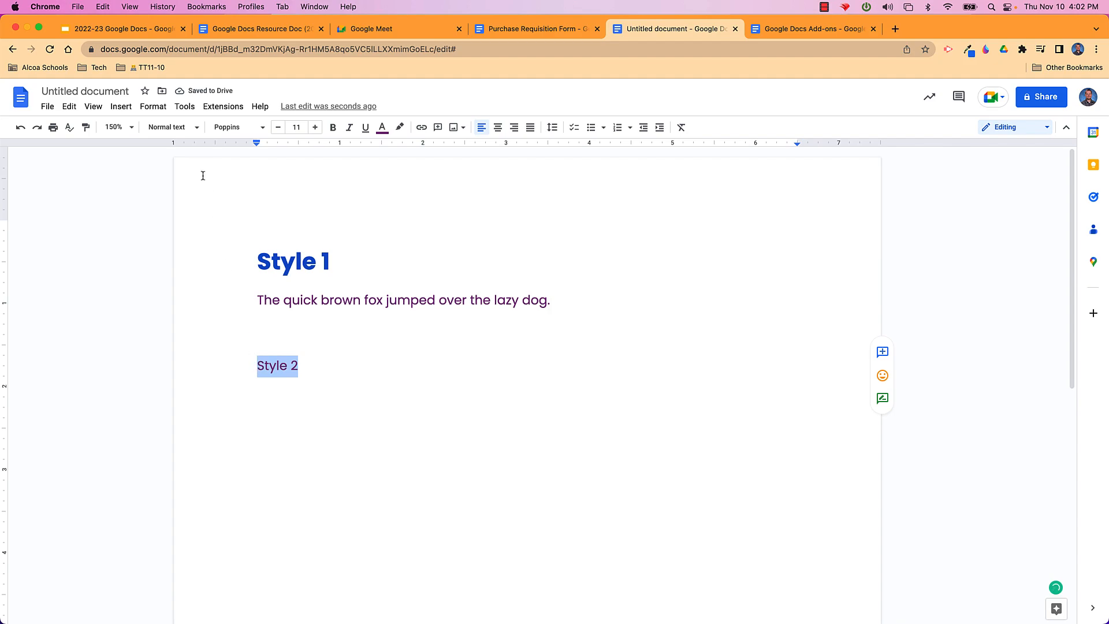
pyautogui.click(197, 128)
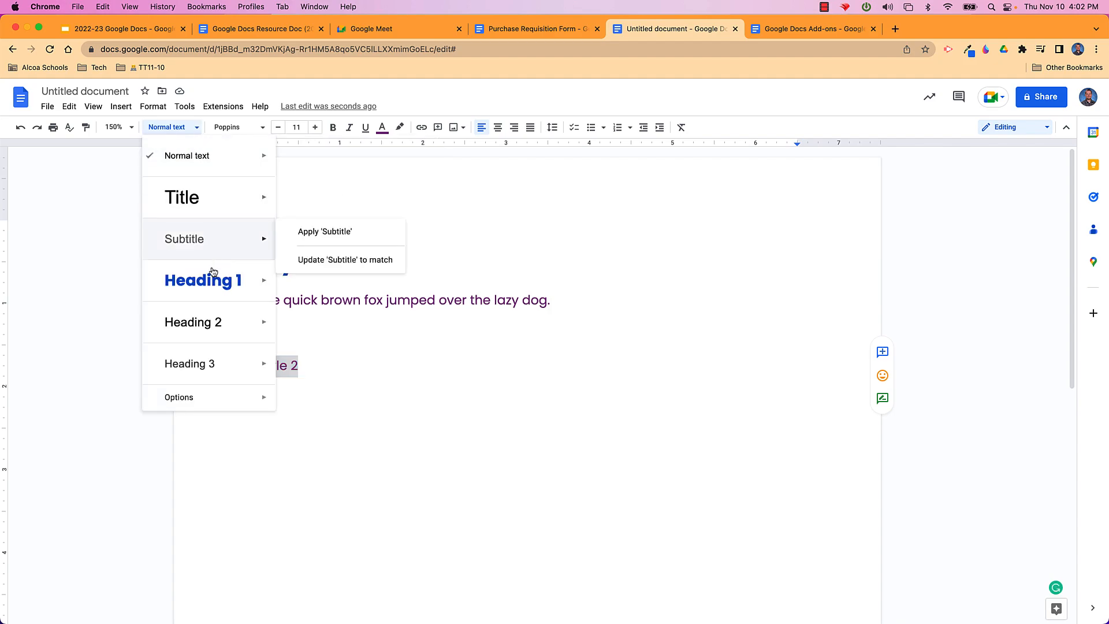
pyautogui.click(208, 287)
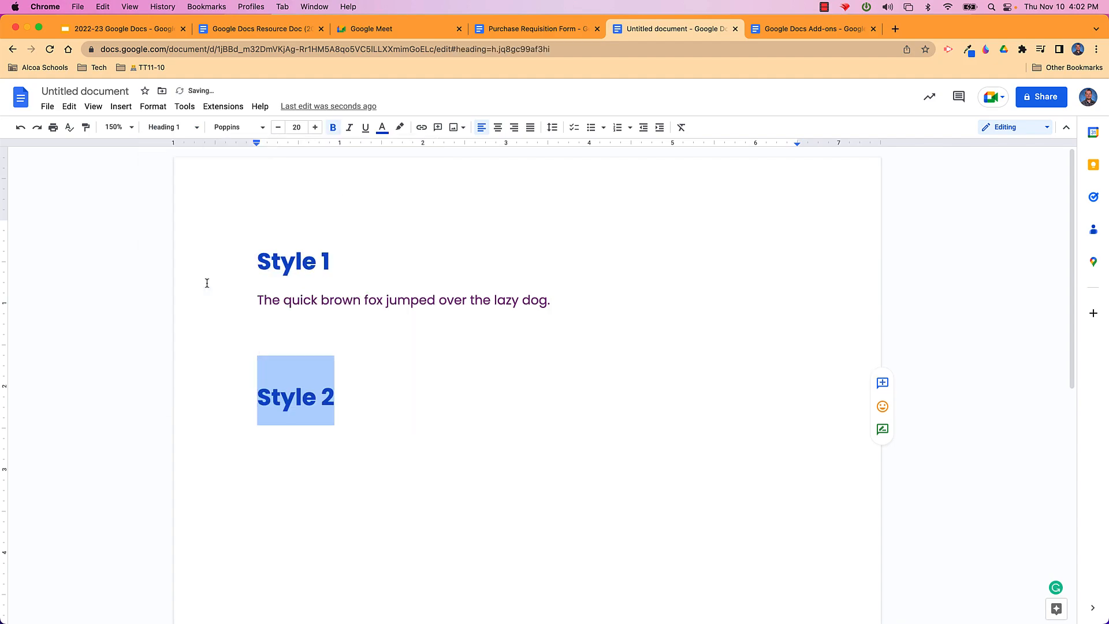
# Colour the Style 2 heading dark purple
pyautogui.click(189, 130)
pyautogui.moveTo(205, 295)
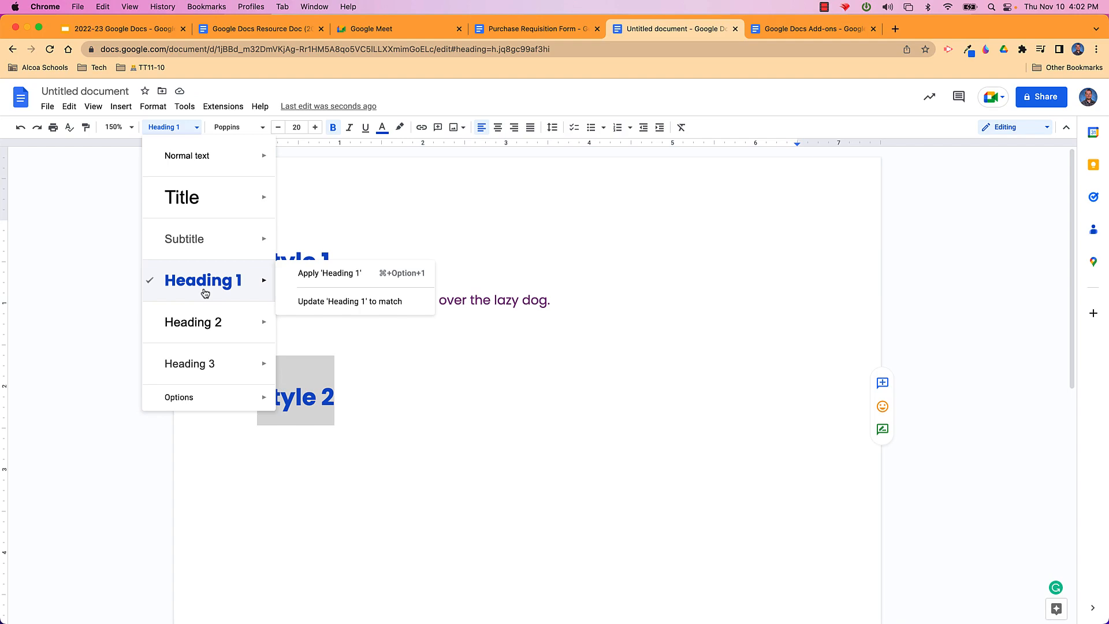
pyautogui.click(296, 396)
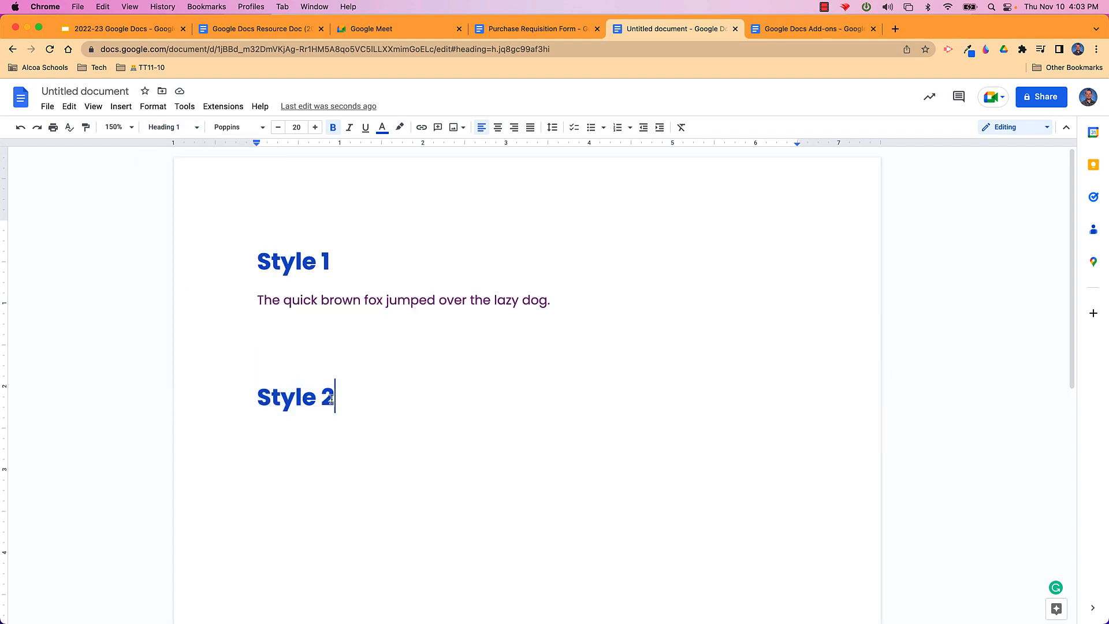
pyautogui.moveTo(331, 400); pyautogui.dragTo(257, 400)
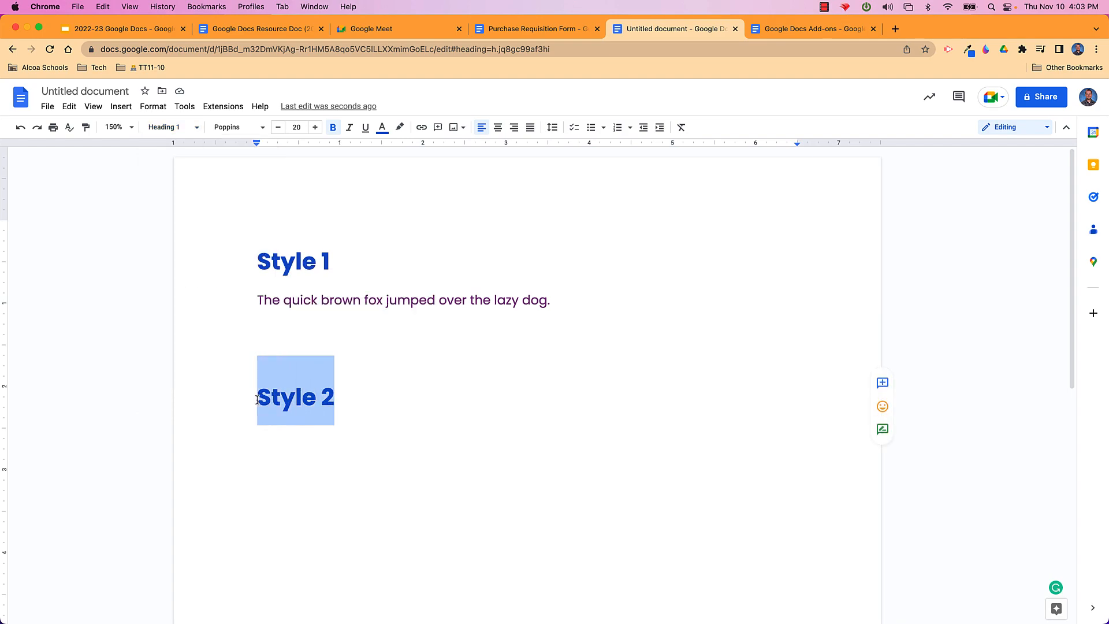
pyautogui.click(382, 128)
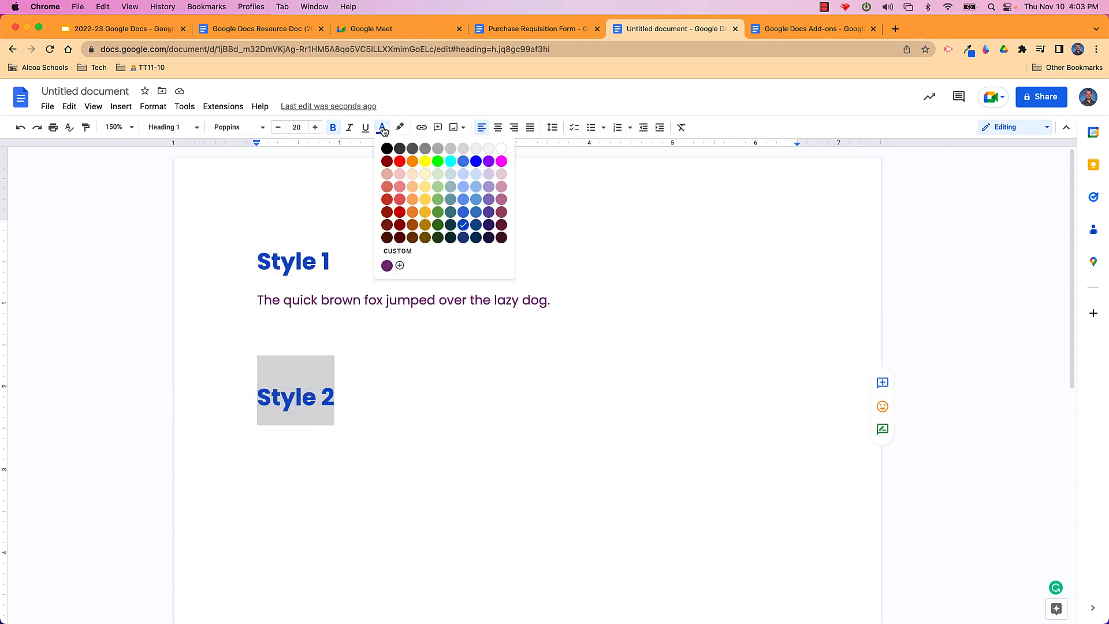
pyautogui.click(502, 226)
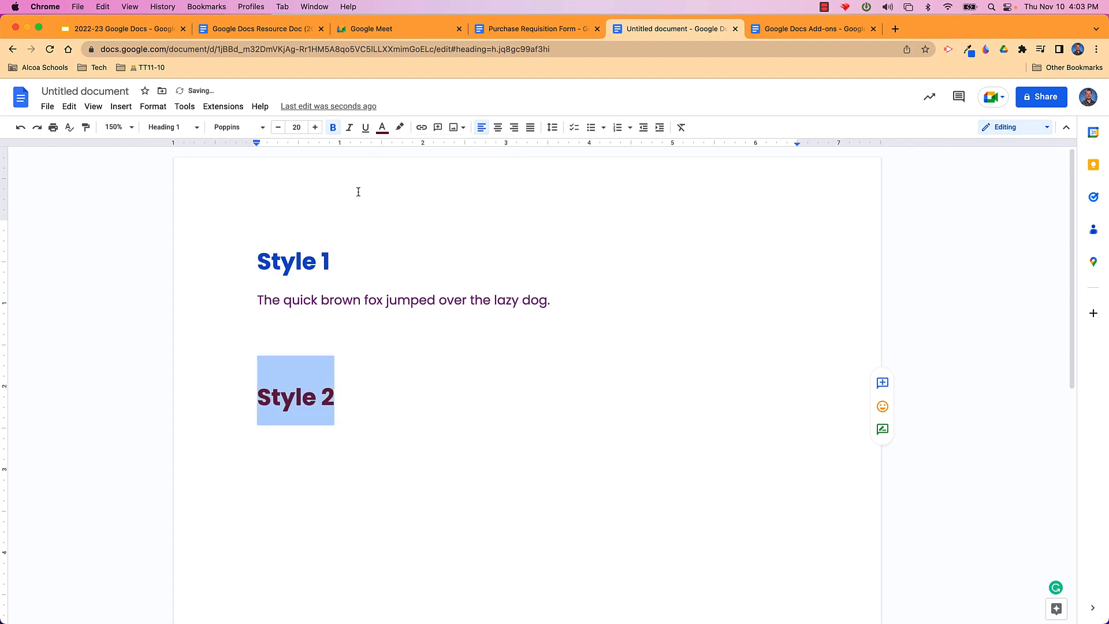
# Update Heading 1 to match the purple Style 2 heading
pyautogui.click(198, 129)
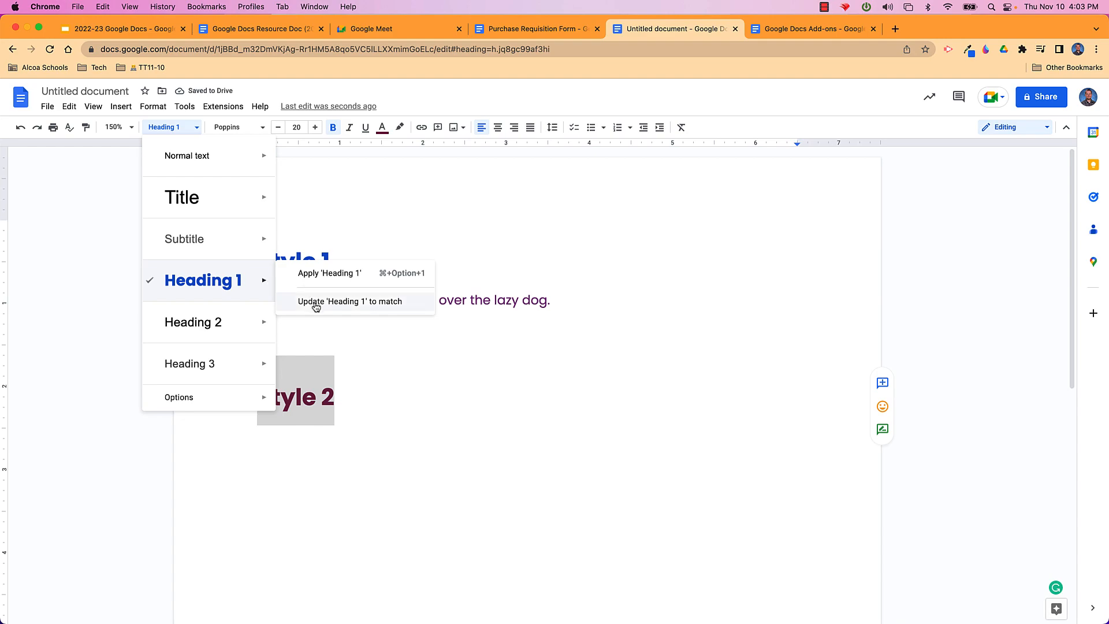
pyautogui.click(316, 307)
pyautogui.click(351, 405)
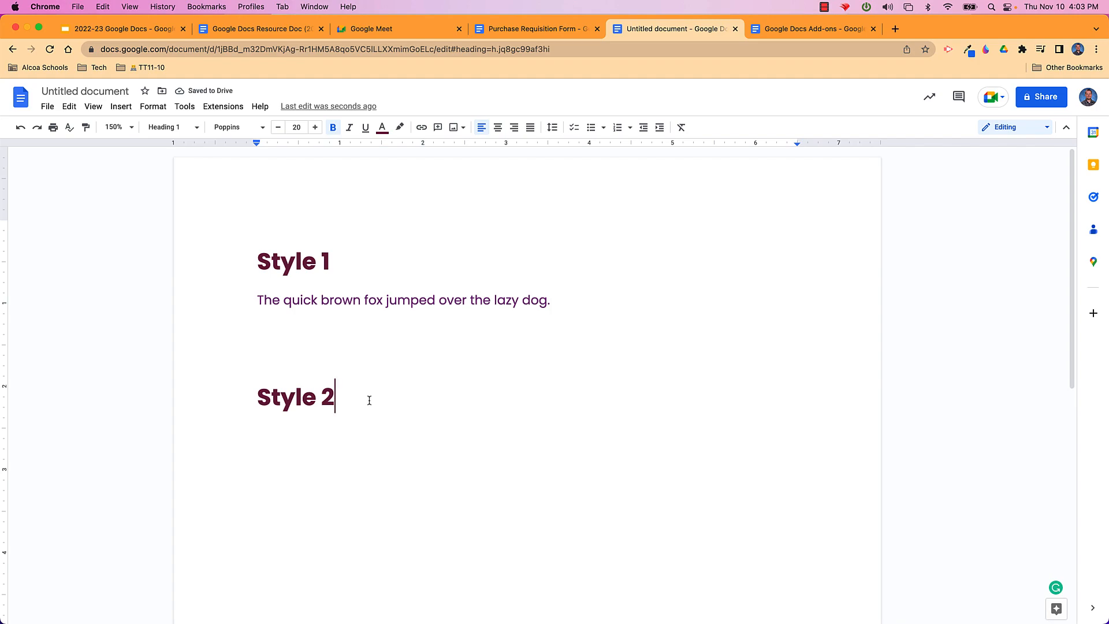
pyautogui.click(93, 107)
# Show the document outline and glance over the Add-ons document
pyautogui.click(122, 195)
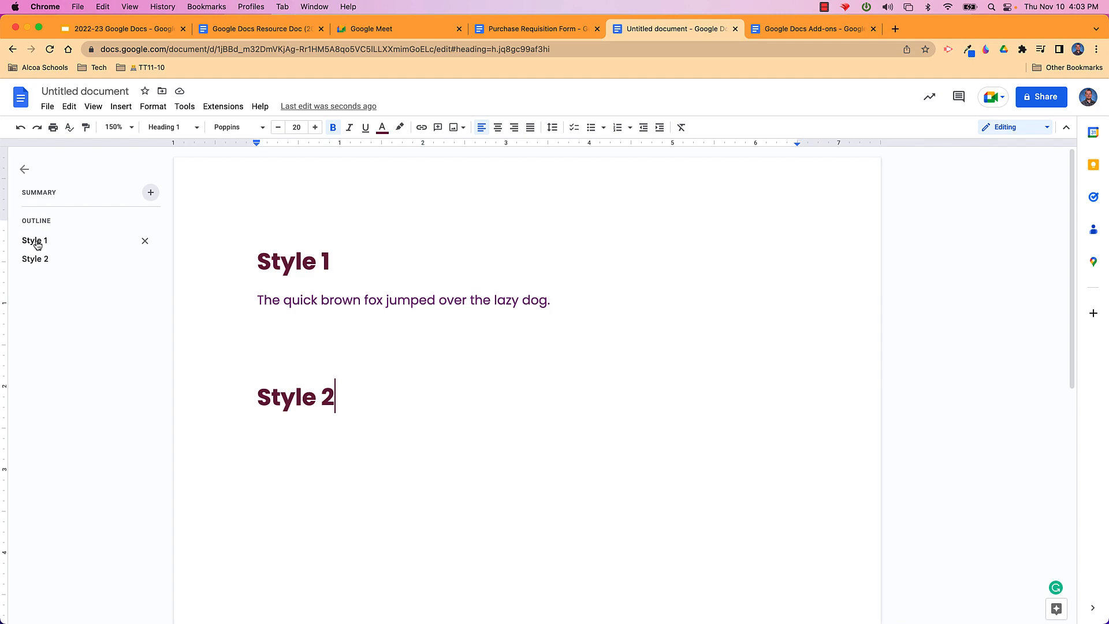
pyautogui.click(796, 32)
pyautogui.scroll(-2, 531, 271)
pyautogui.scroll(2, 532, 271)
pyautogui.scroll(-2, 531, 271)
pyautogui.scroll(2, 531, 271)
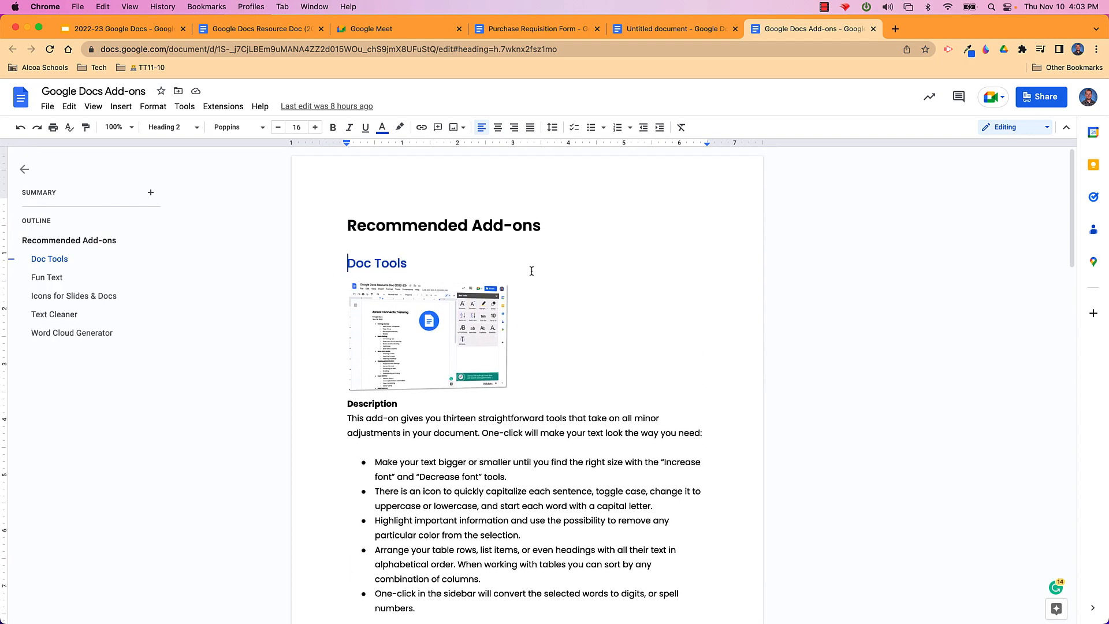
pyautogui.click(664, 31)
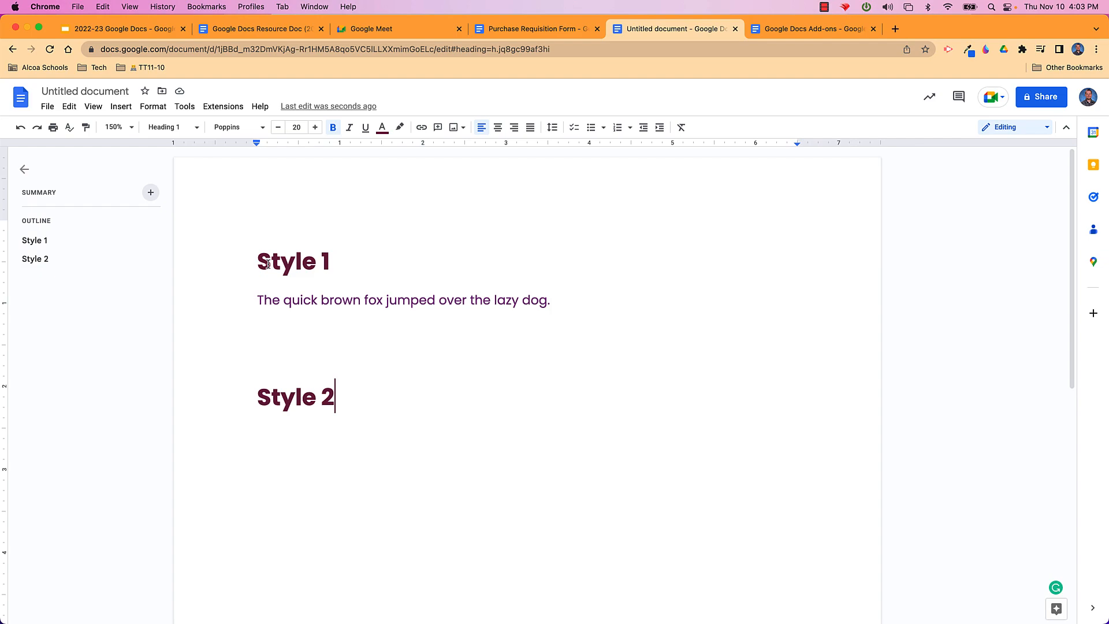
# Delete both headings and the sentence, then switch to the Add-ons document
pyautogui.click(339, 398)
pyautogui.moveTo(339, 398); pyautogui.dragTo(242, 254)
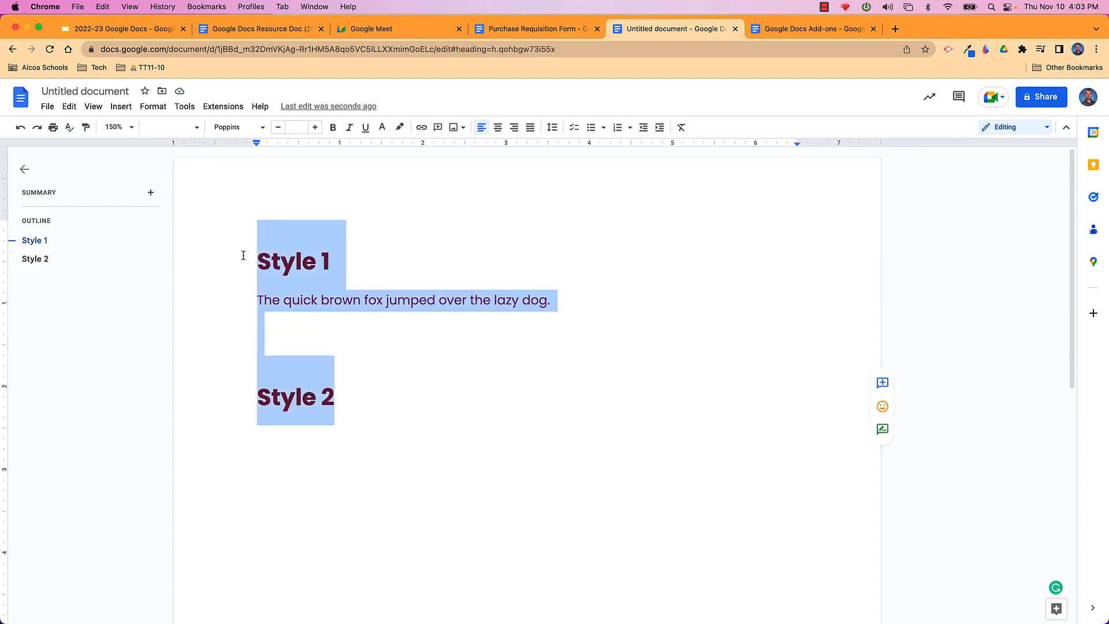
pyautogui.press('BackSpace')
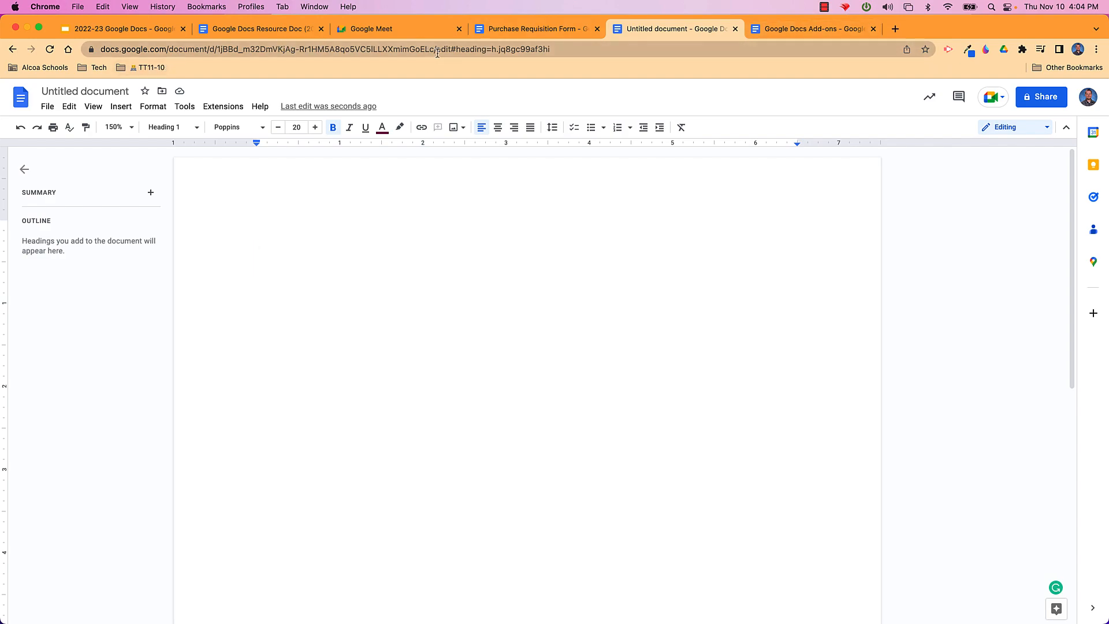
pyautogui.click(775, 29)
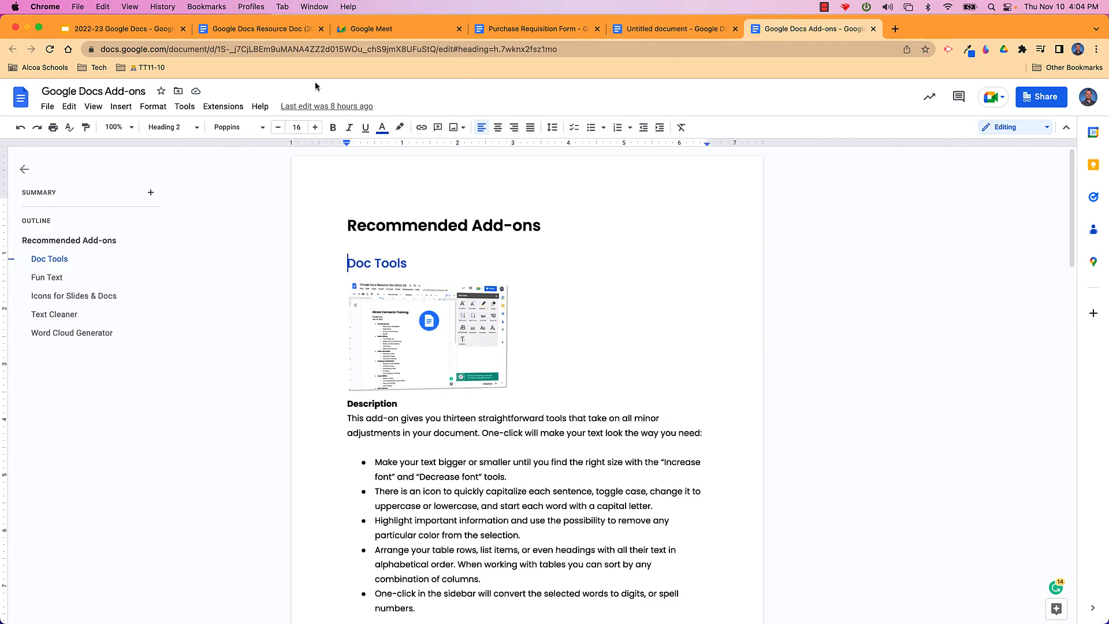
# Open the Lorem Ipsum bookmark in TT11-10 and generate five paragraphs
pyautogui.click(142, 69)
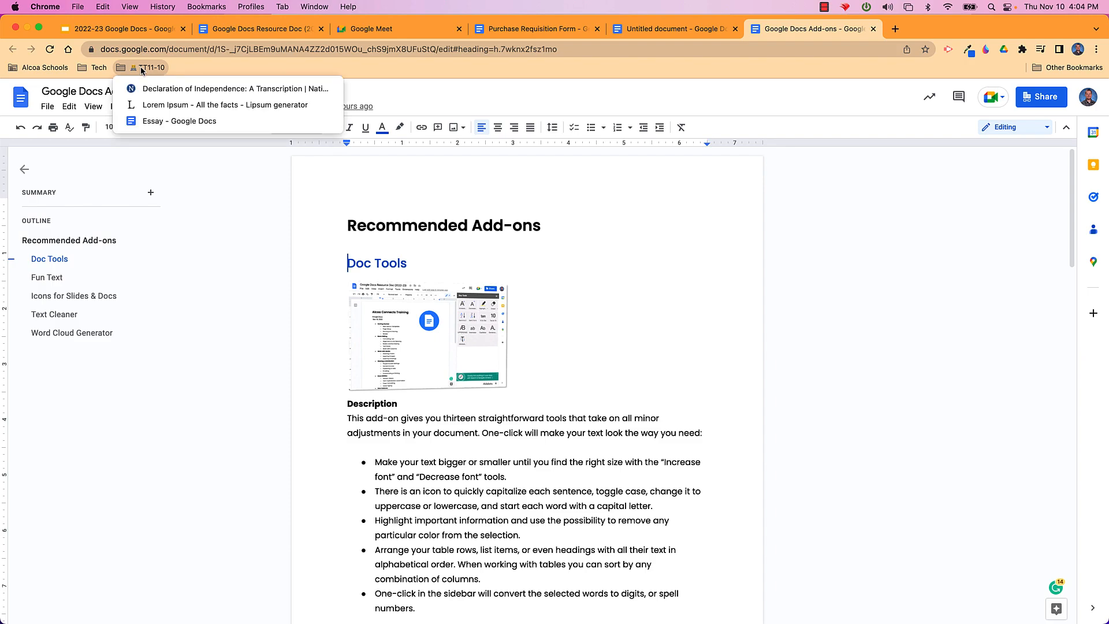
pyautogui.click(154, 105)
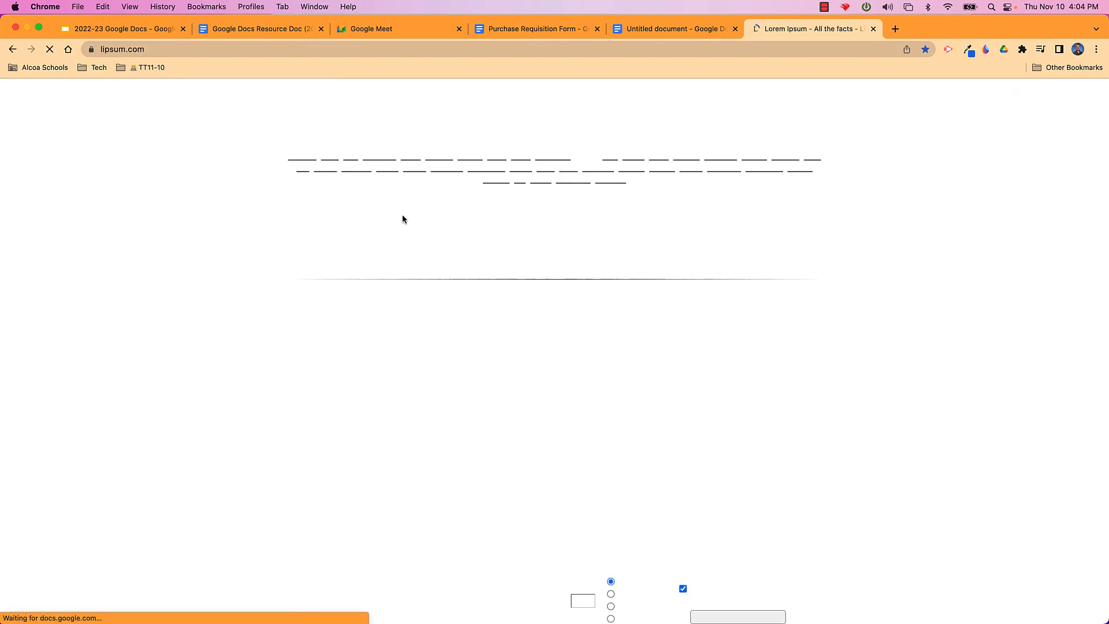
pyautogui.scroll(-4, 609, 400)
pyautogui.scroll(-5, 608, 400)
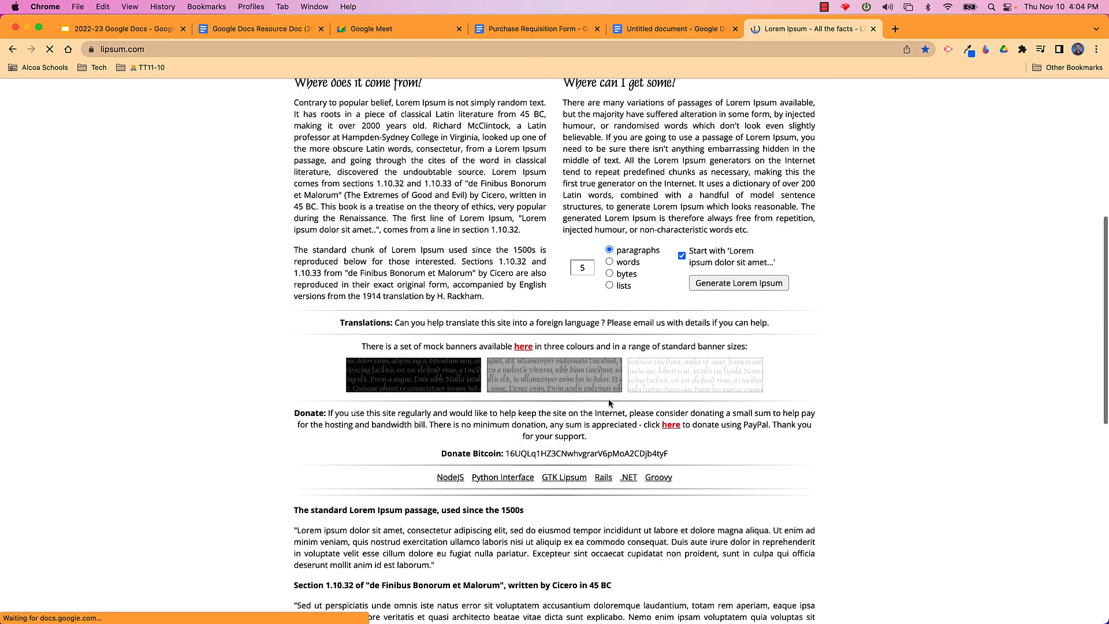
pyautogui.click(729, 261)
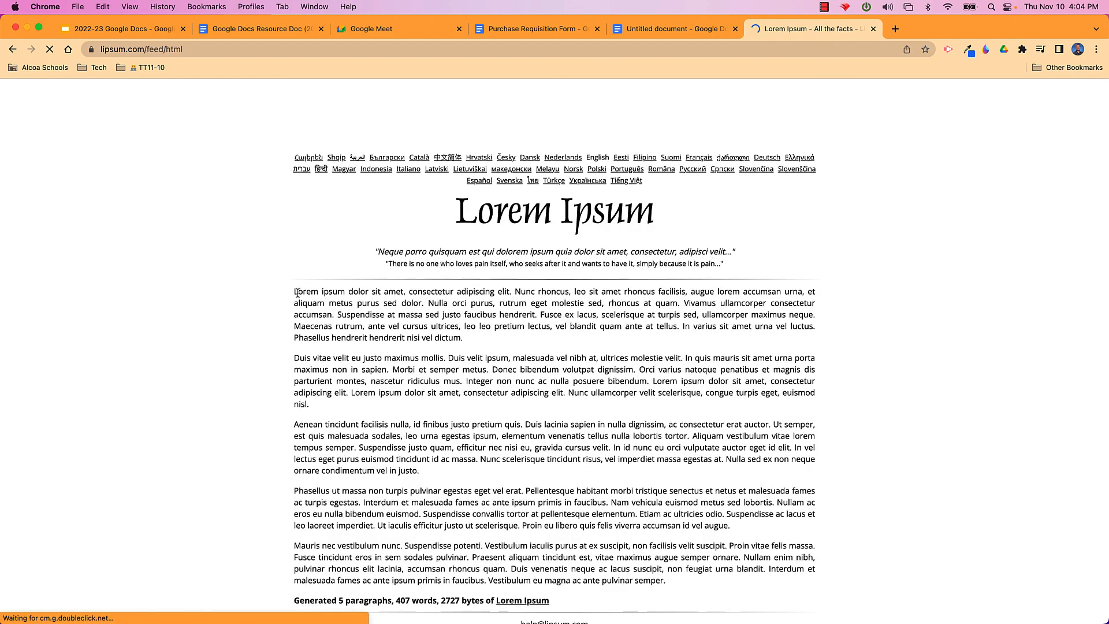
# Select the first three generated Lorem Ipsum paragraphs for copying
pyautogui.moveTo(297, 292); pyautogui.dragTo(338, 387)
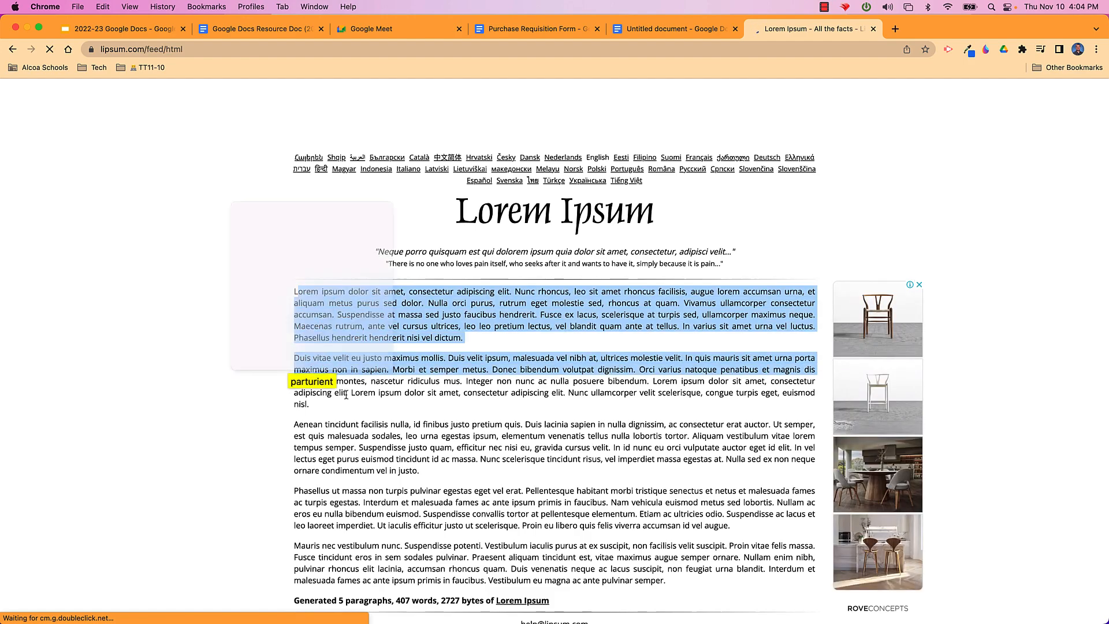
pyautogui.click(423, 469)
pyautogui.moveTo(421, 471); pyautogui.dragTo(289, 298)
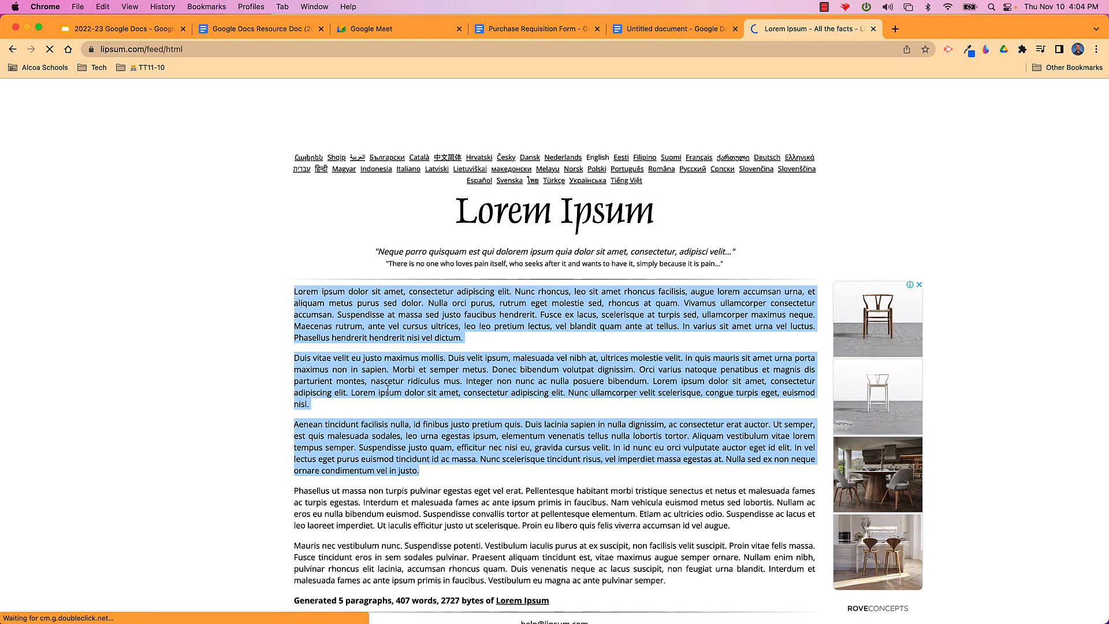
pyautogui.click(425, 474)
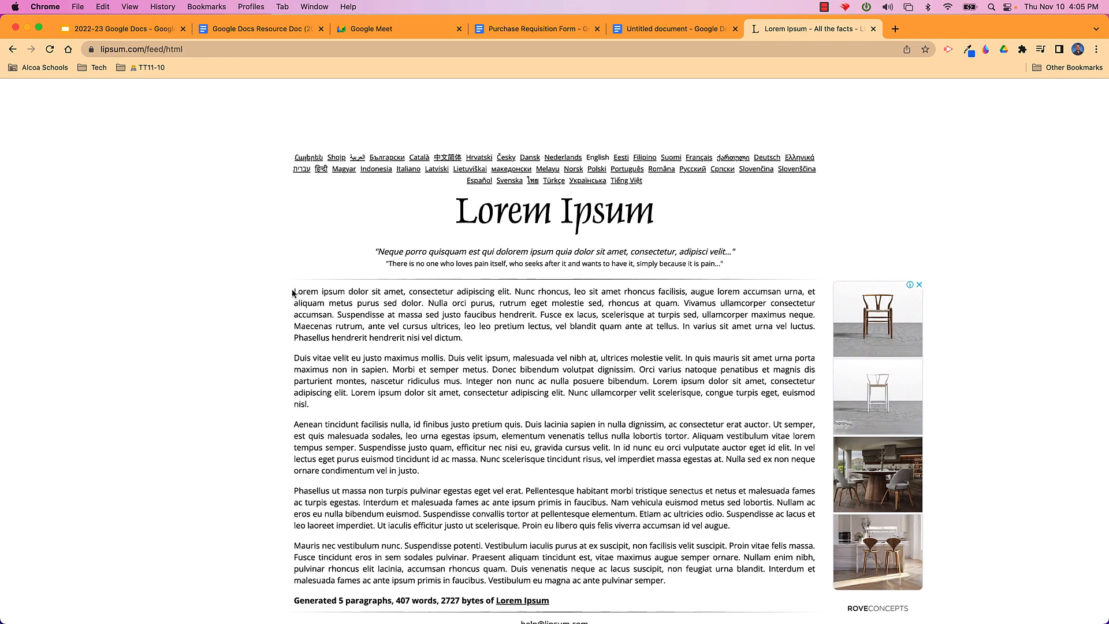
pyautogui.moveTo(292, 292); pyautogui.dragTo(427, 477)
pyautogui.press('super+c')
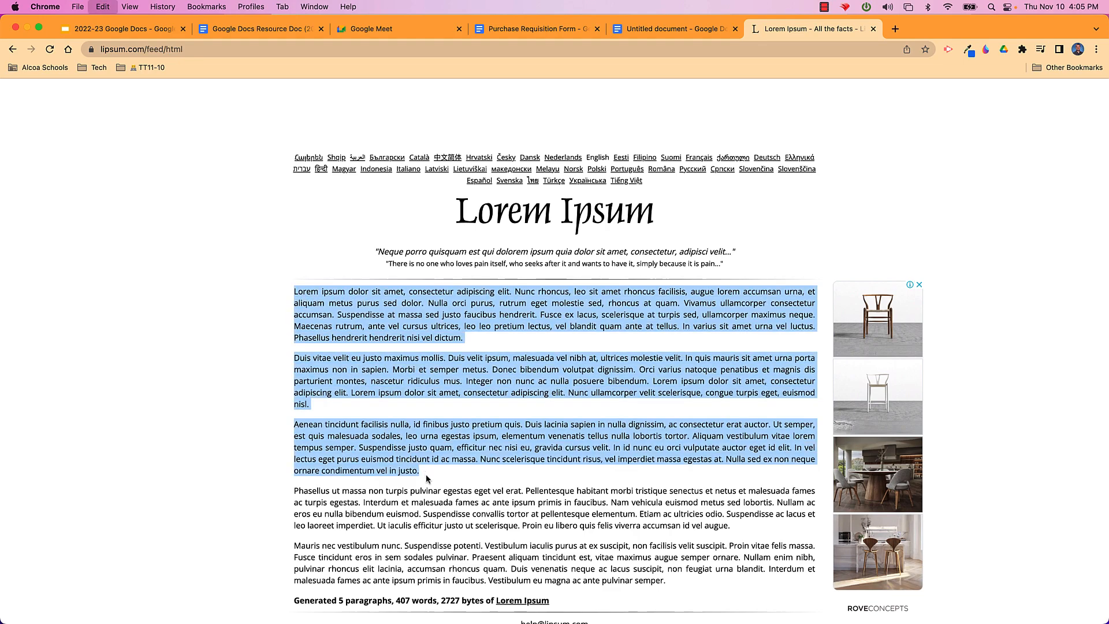
pyautogui.click(650, 31)
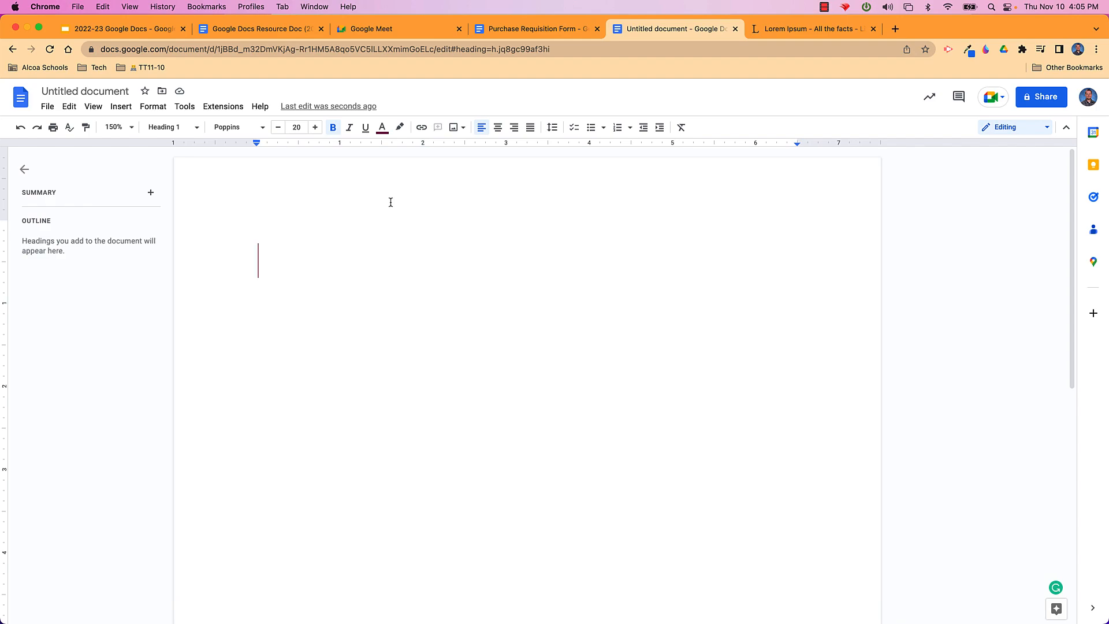
# Paste the three Lorem Ipsum paragraphs into the empty Untitled document
pyautogui.press('super+v')
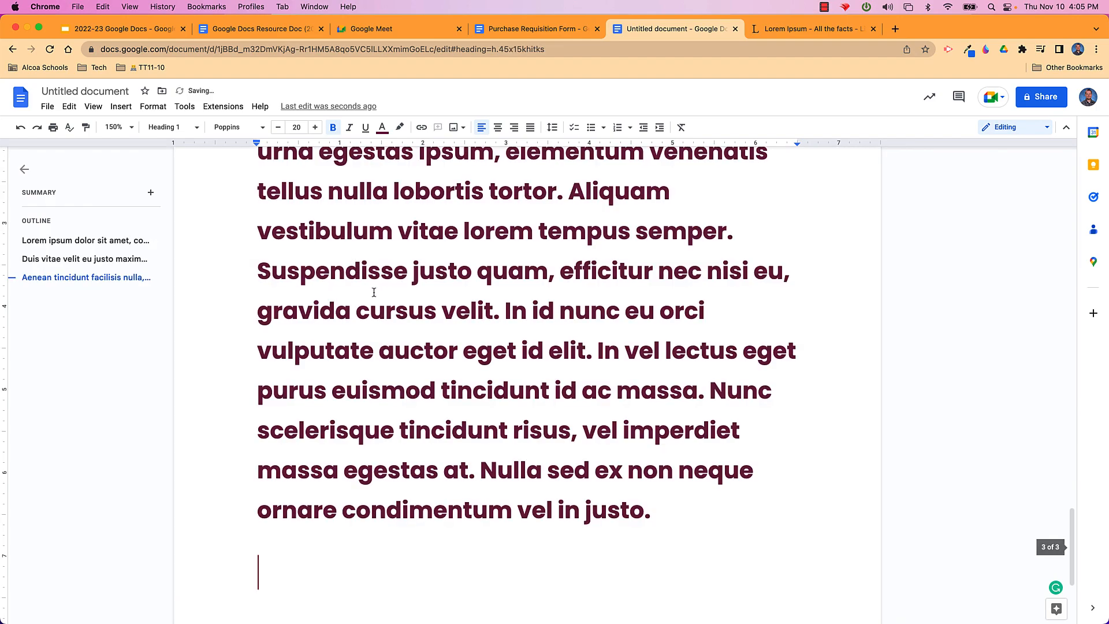
pyautogui.press('super+z')
pyautogui.press('super+v')
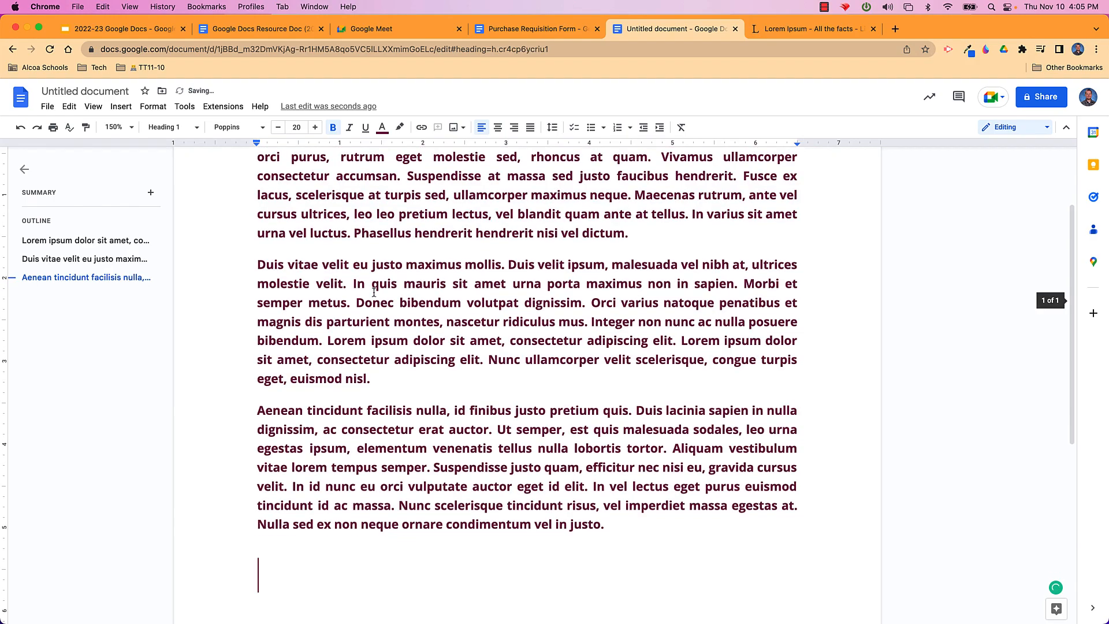
pyautogui.click(309, 293)
# Set all the pasted text to the Normal text style
pyautogui.press('super+a')
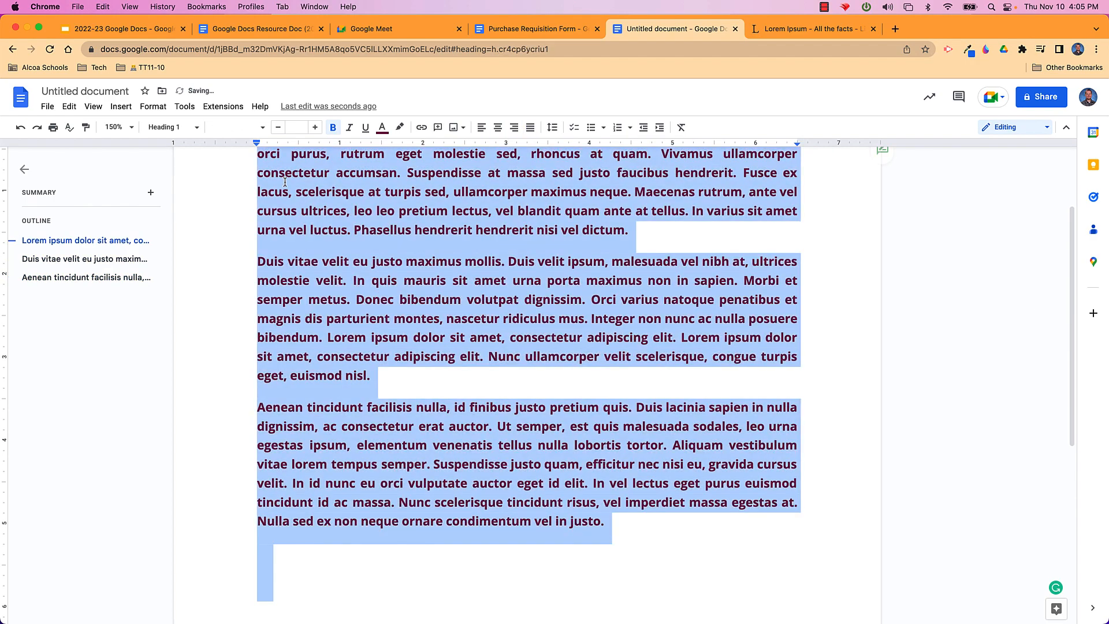
pyautogui.click(195, 127)
pyautogui.moveTo(193, 160)
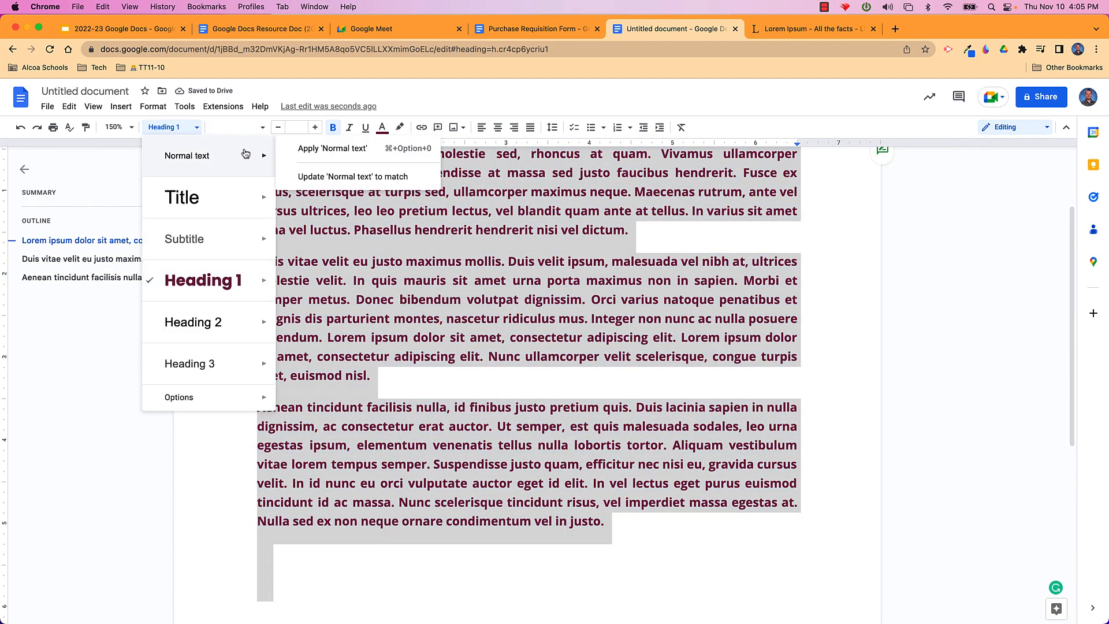
pyautogui.click(306, 152)
pyautogui.click(446, 410)
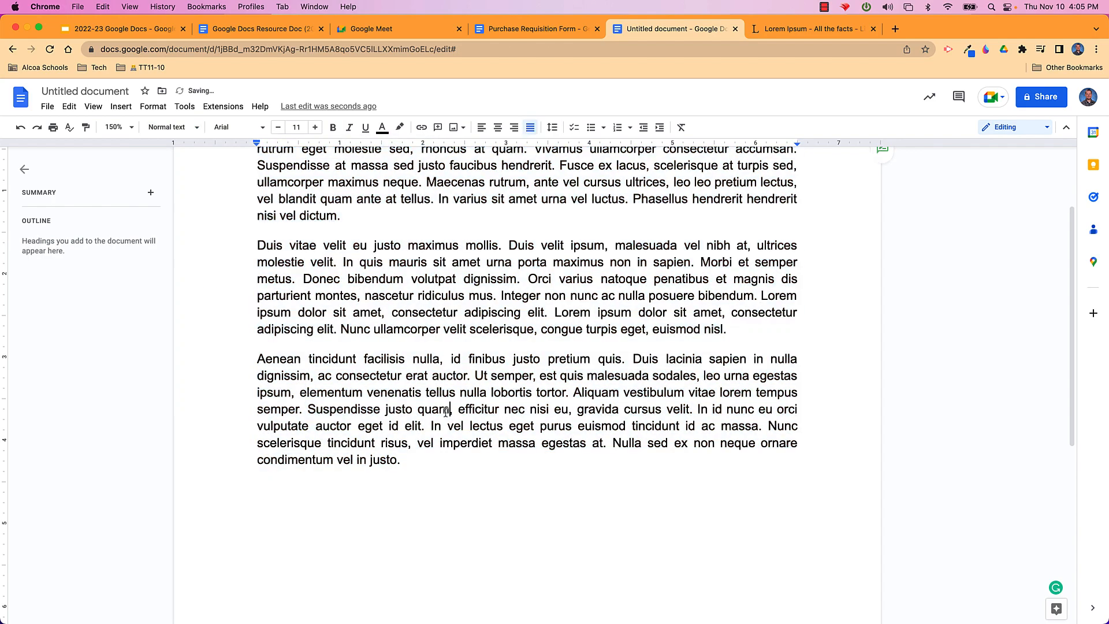
pyautogui.scroll(3, 465, 441)
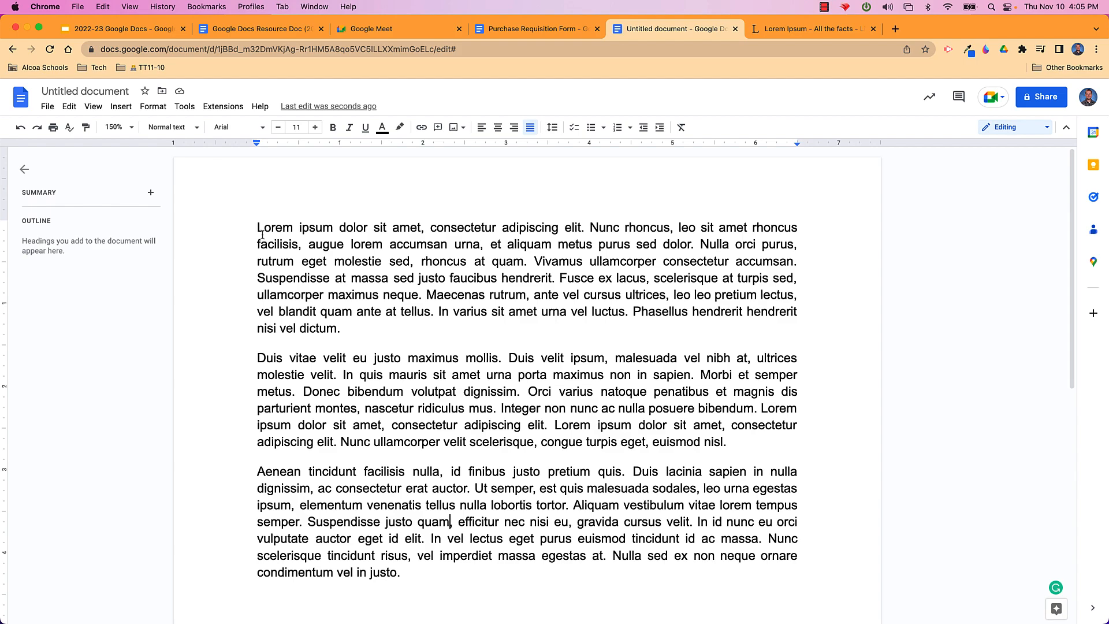
# Select the Lorem Ipsum paragraphs and check the line and paragraph spacing options
pyautogui.moveTo(258, 228); pyautogui.dragTo(263, 603)
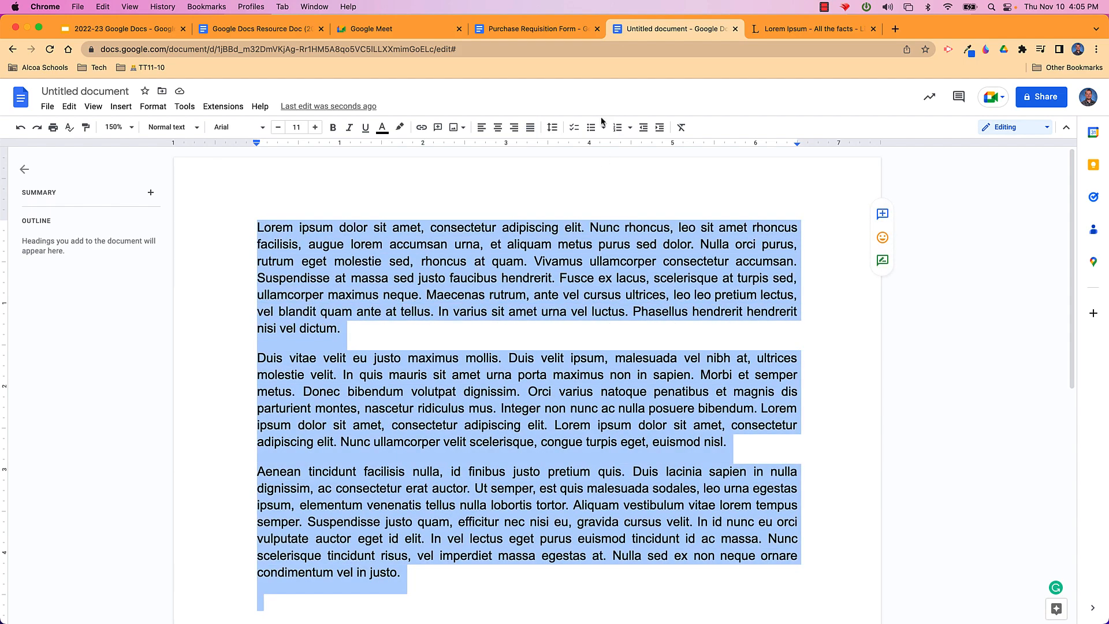
pyautogui.click(554, 128)
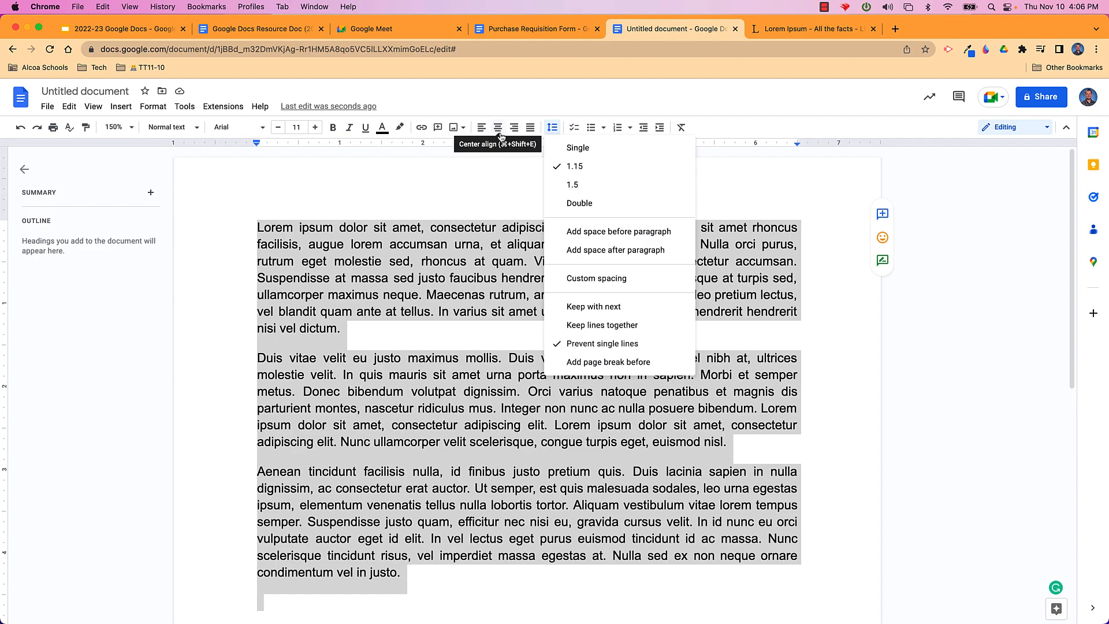
pyautogui.click(395, 281)
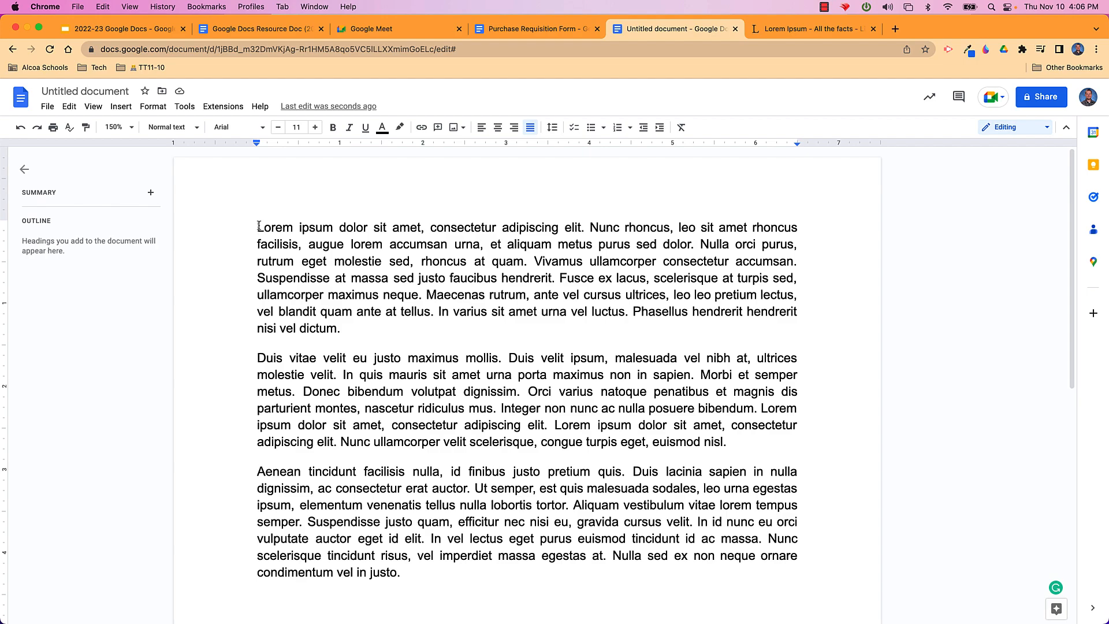
# Paste a second copy of the lorem ipsum after the last paragraph, then select all text
pyautogui.moveTo(258, 226); pyautogui.dragTo(410, 571)
pyautogui.press('super+c')
pyautogui.click(410, 570)
pyautogui.press('Return')
pyautogui.press('Return')
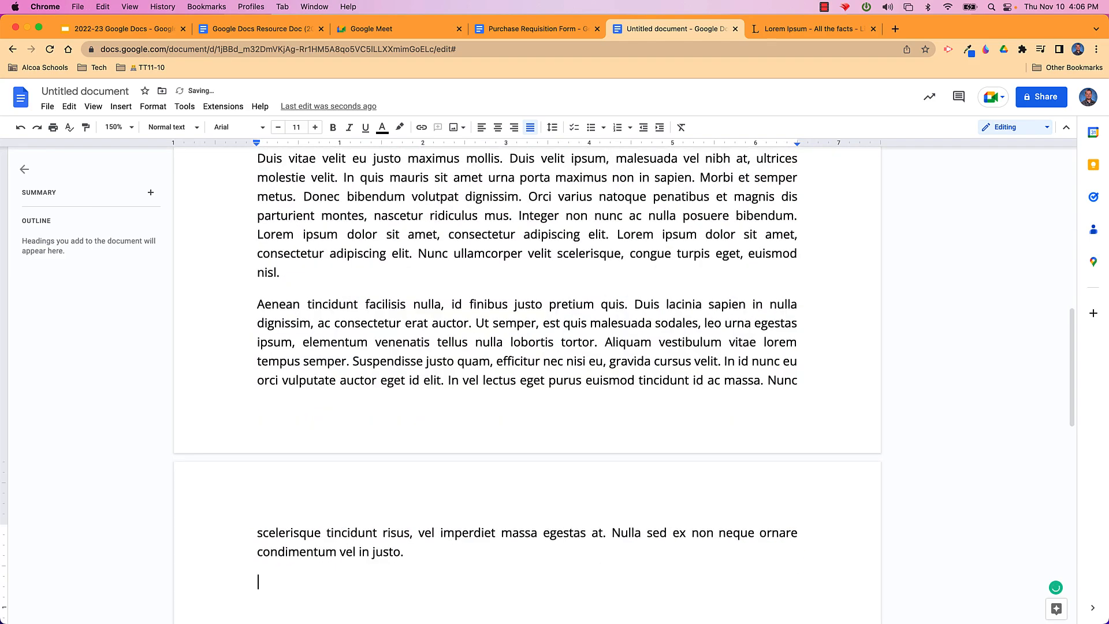
pyautogui.press('super+v')
pyautogui.scroll(8, 527, 375)
pyautogui.click(283, 229)
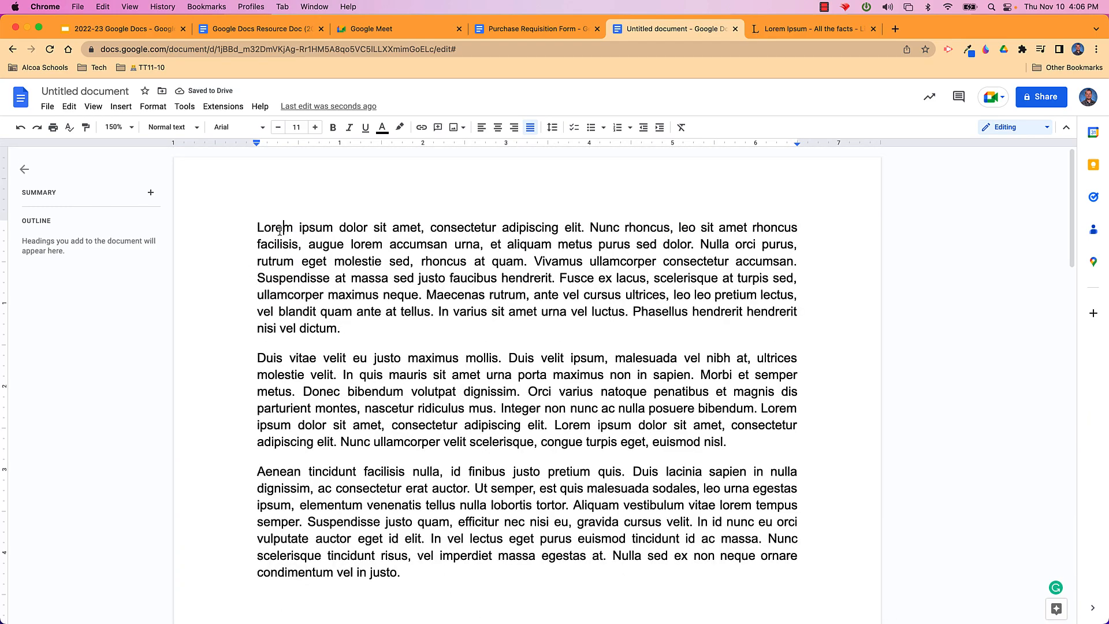
pyautogui.press('super+a')
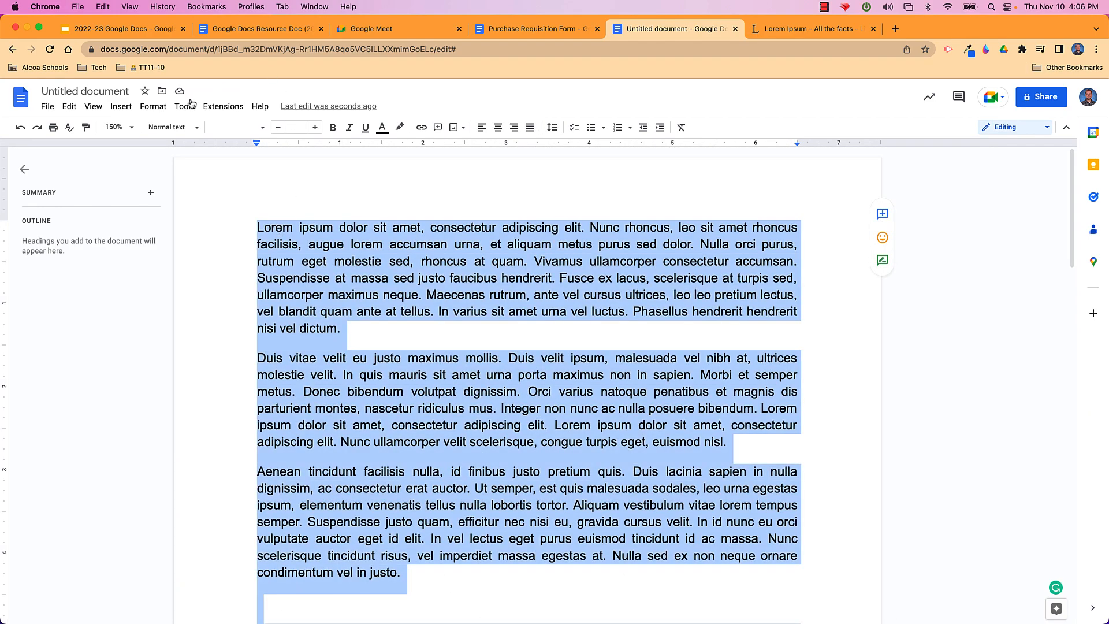
# Split the selected text into three columns
pyautogui.click(153, 107)
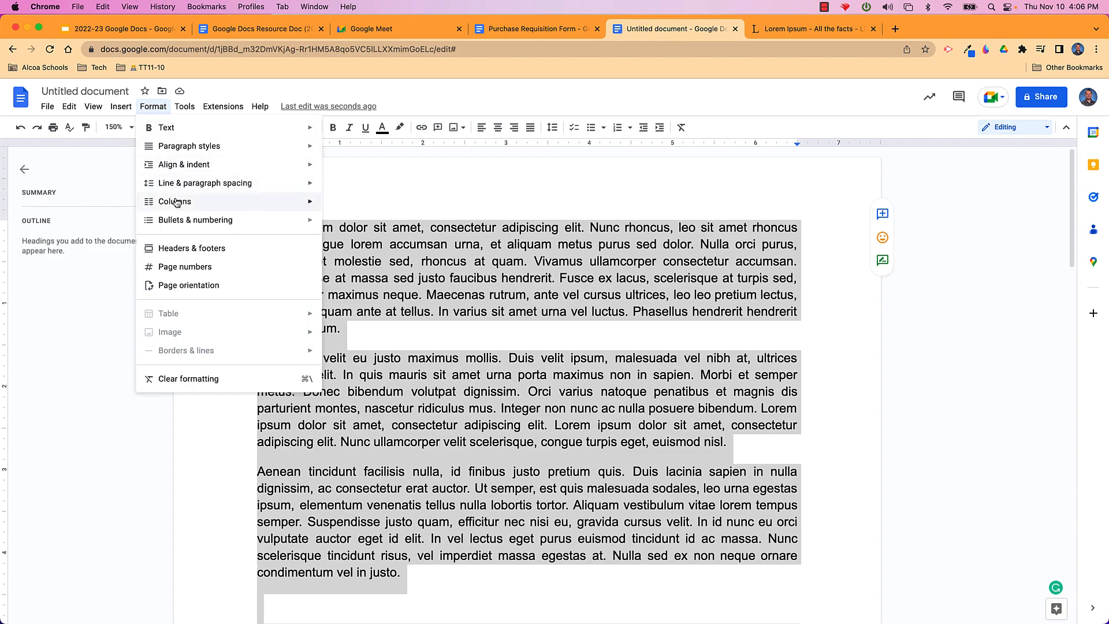
pyautogui.moveTo(176, 201)
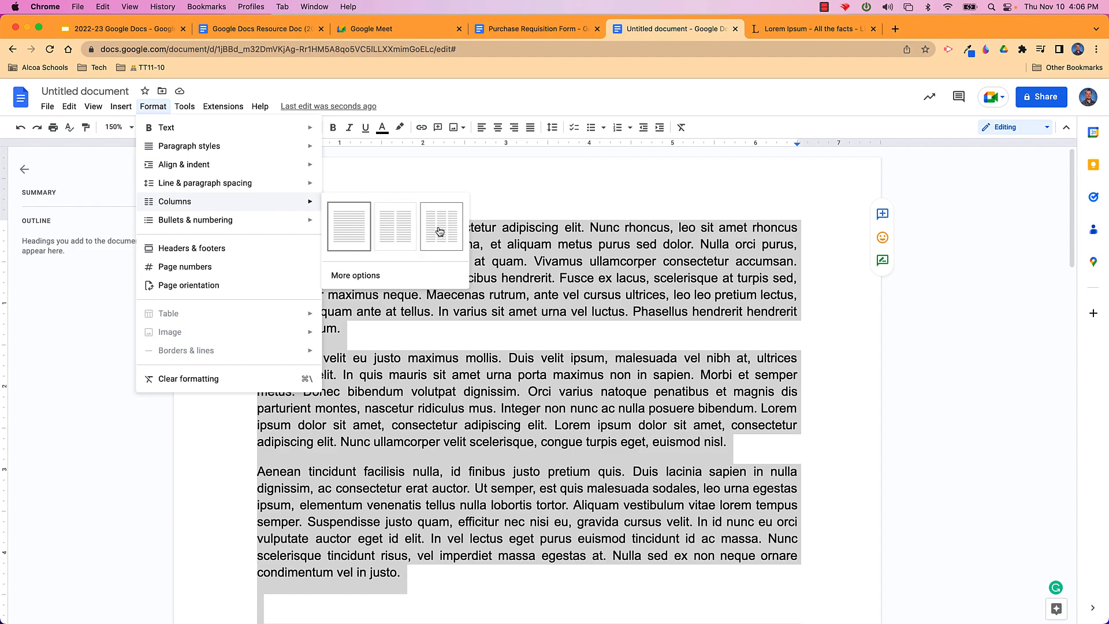
pyautogui.click(439, 232)
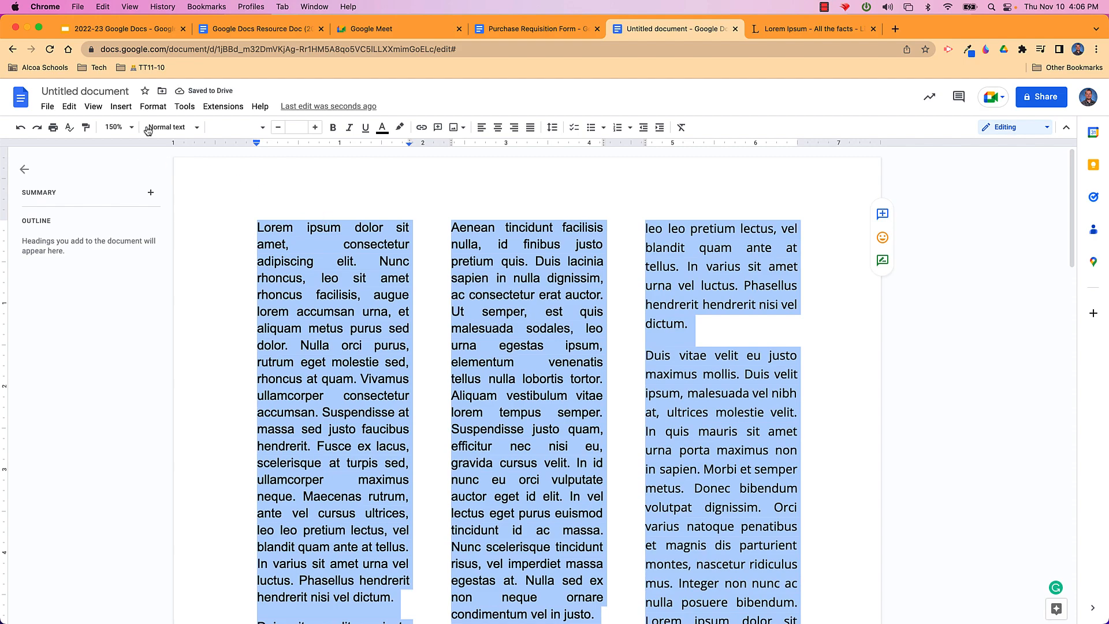
# Add a dividing line between the three columns in the column options
pyautogui.click(153, 106)
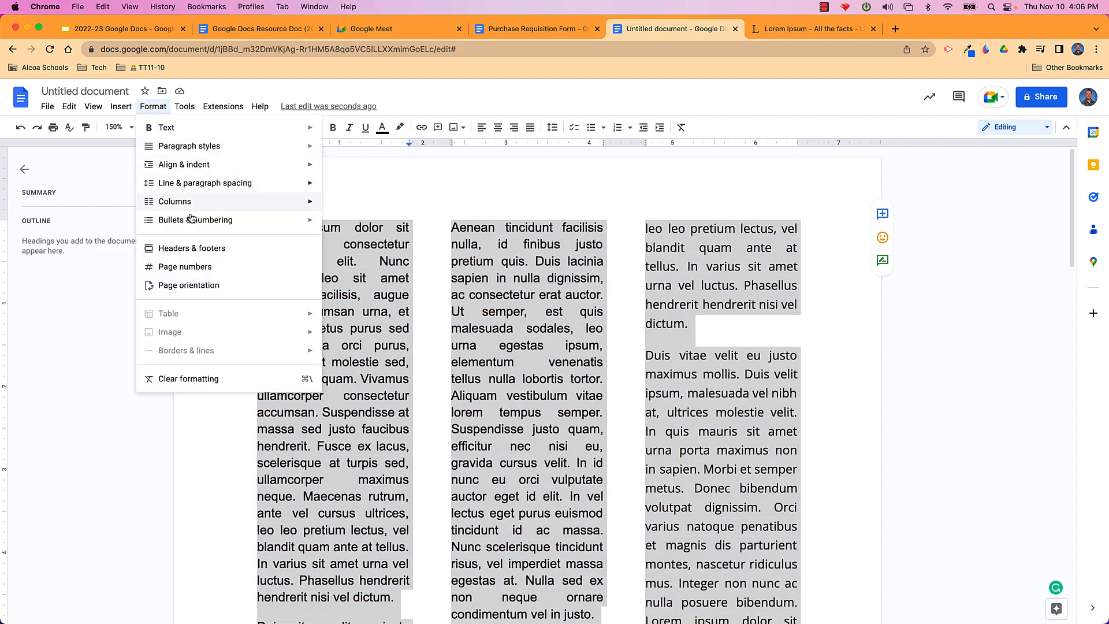
pyautogui.moveTo(228, 203)
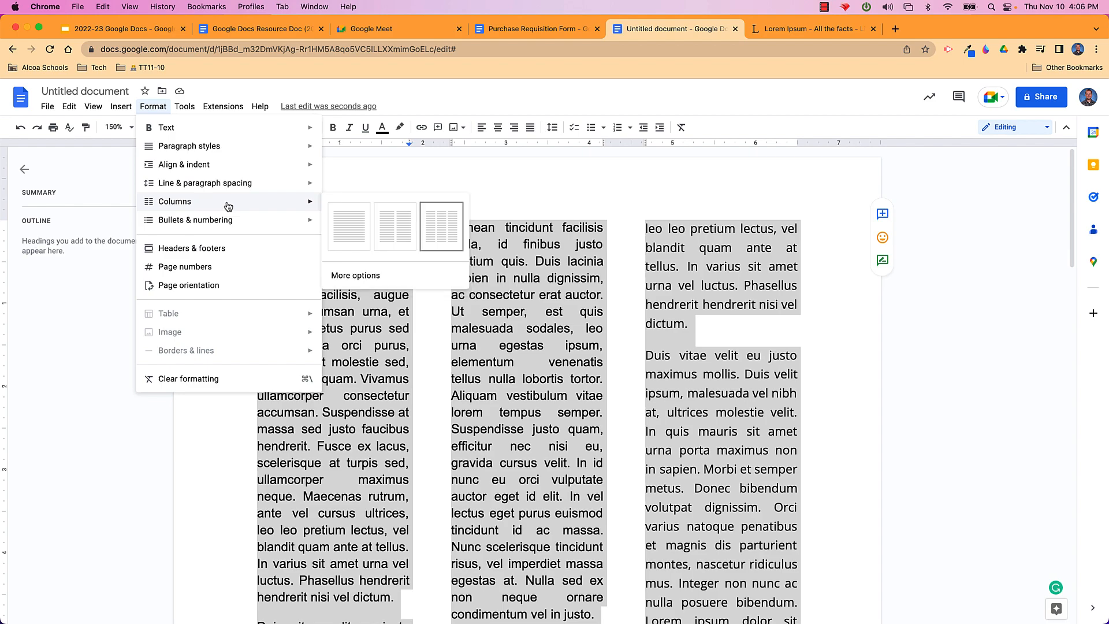
pyautogui.click(370, 275)
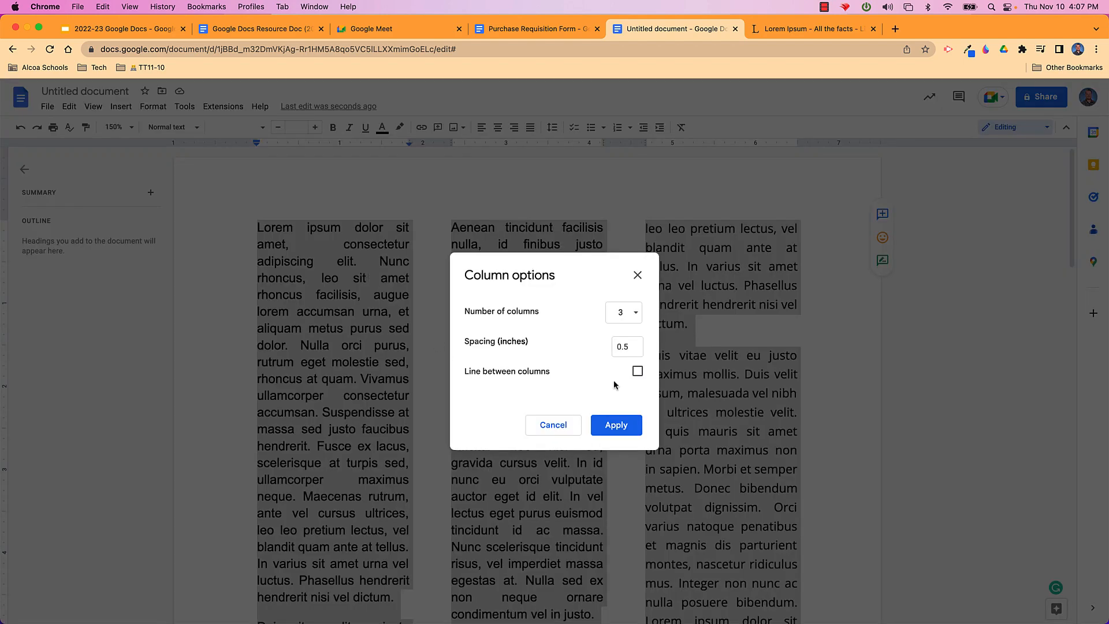
pyautogui.click(638, 373)
pyautogui.click(620, 426)
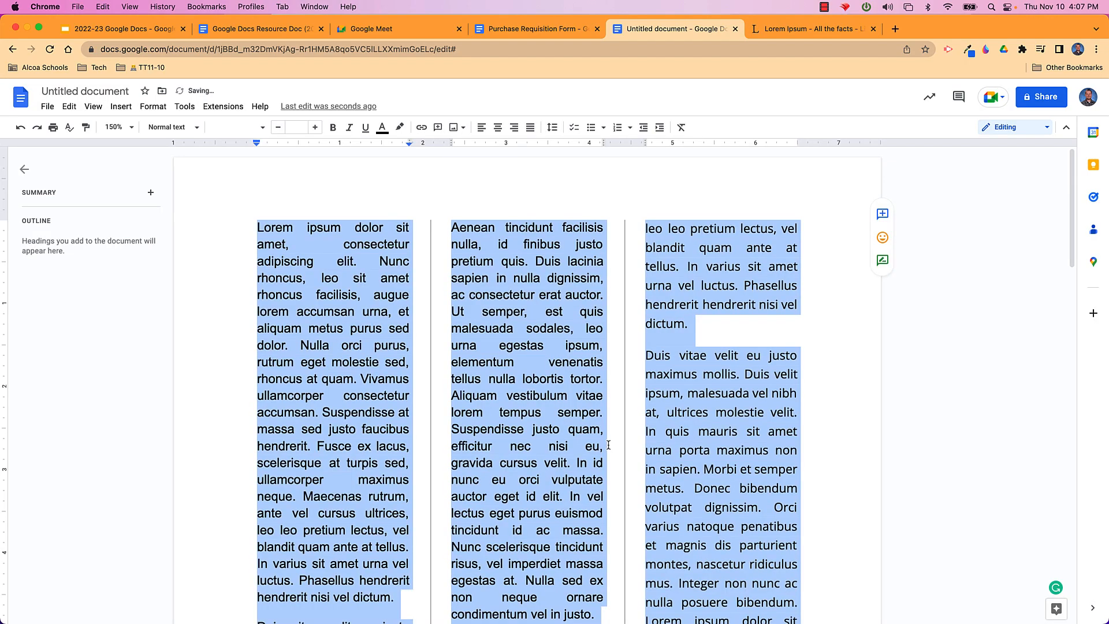
pyautogui.click(721, 471)
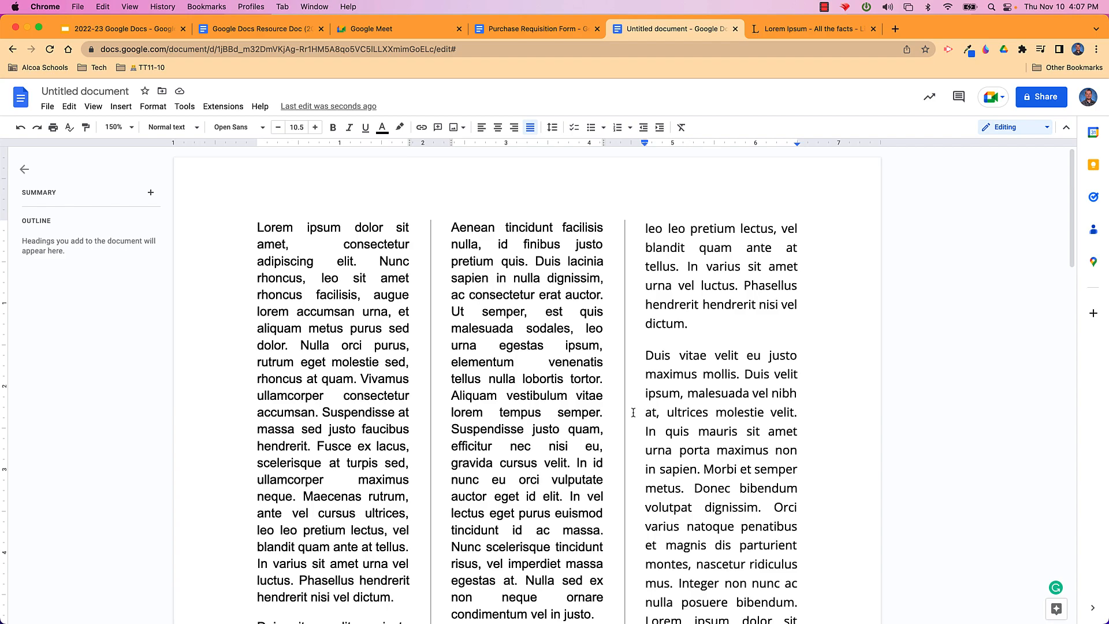
pyautogui.scroll(-4, 633, 412)
pyautogui.scroll(-10, 633, 413)
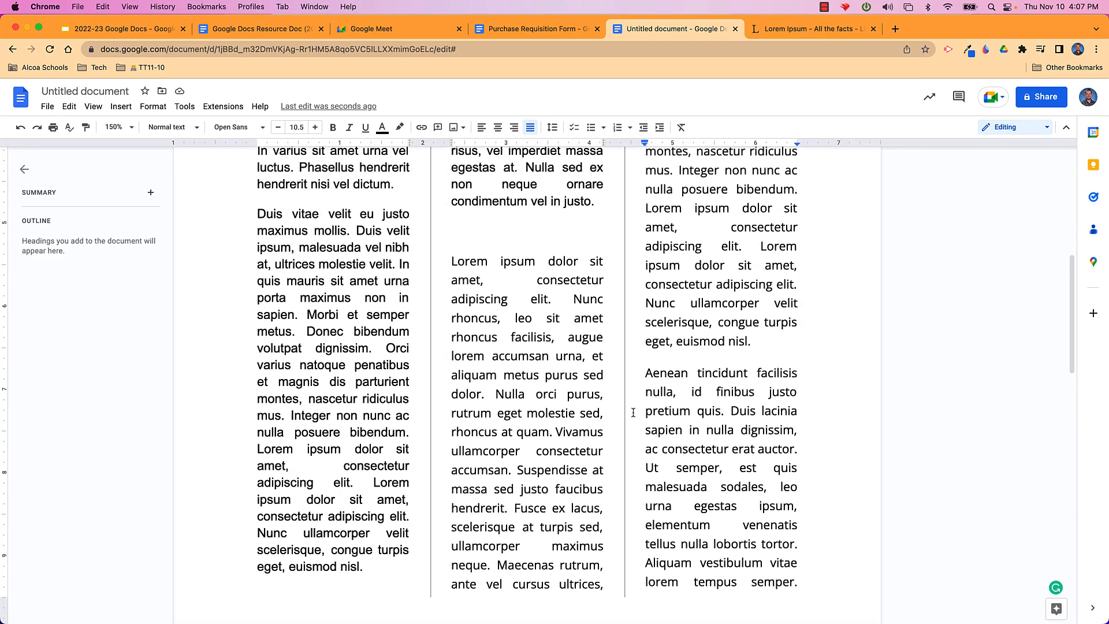
pyautogui.scroll(1, 633, 412)
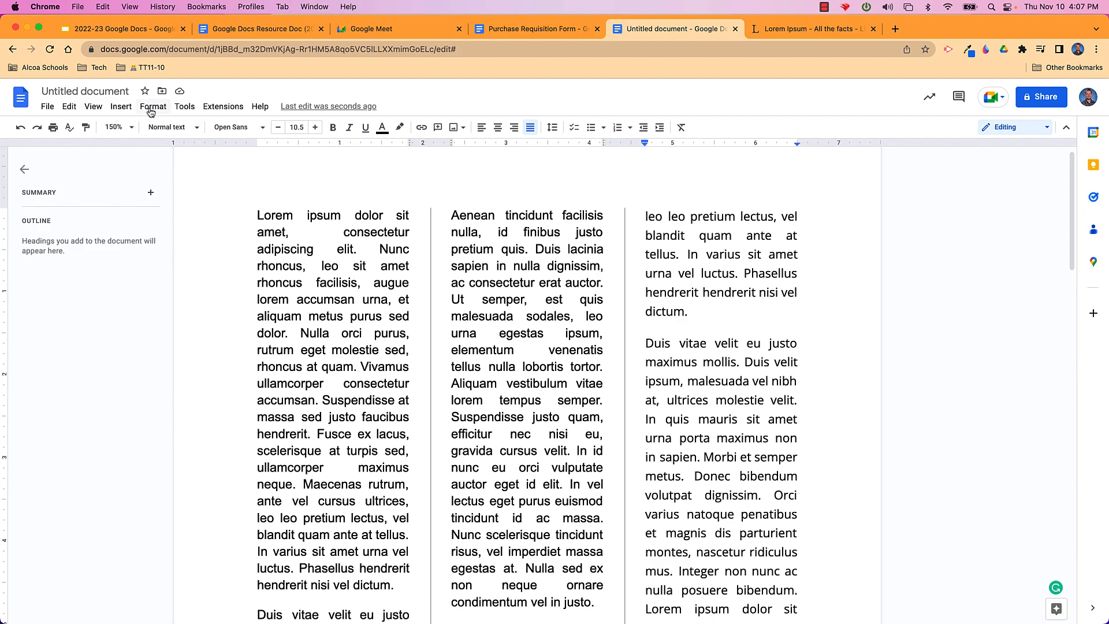
# Select all the Lorem Ipsum text and switch it back to the one-column preset
pyautogui.click(310, 284)
pyautogui.press('super+a')
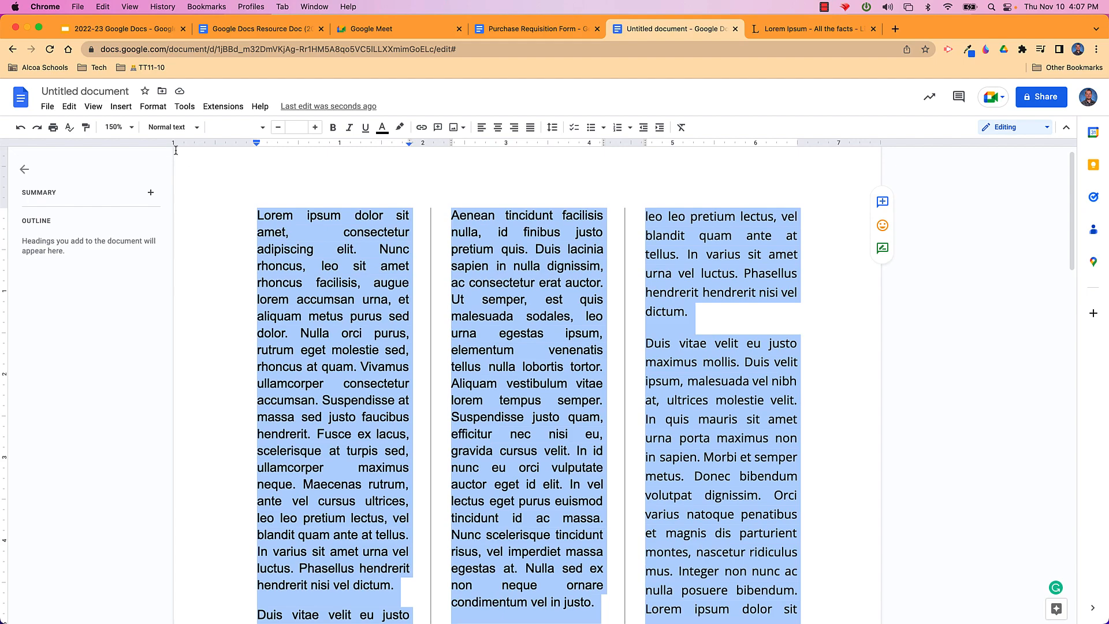
pyautogui.click(154, 107)
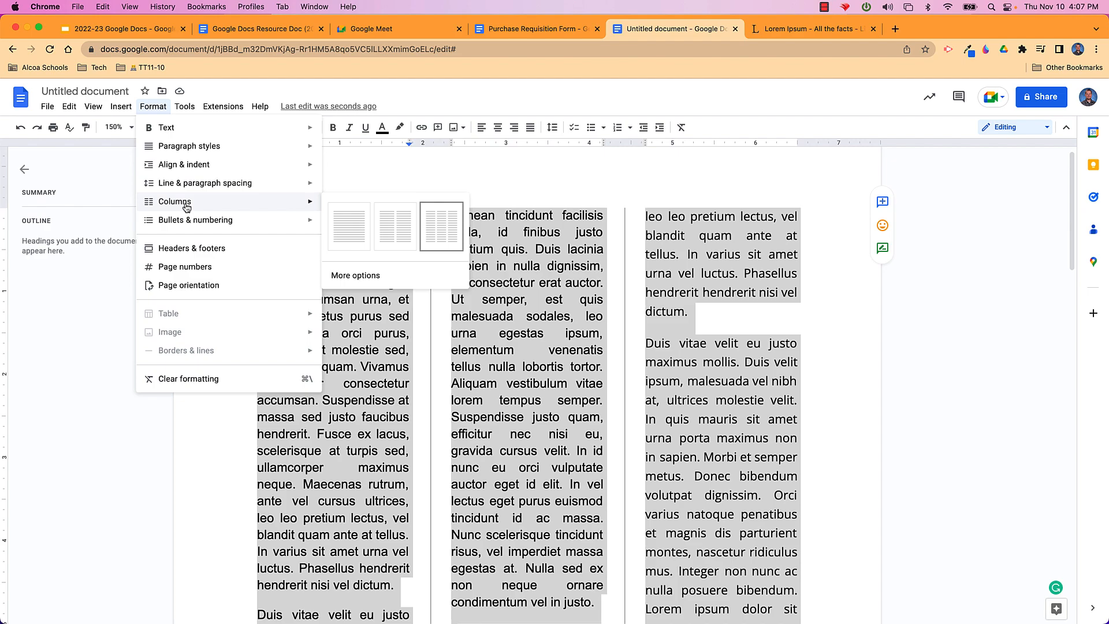
pyautogui.click(346, 232)
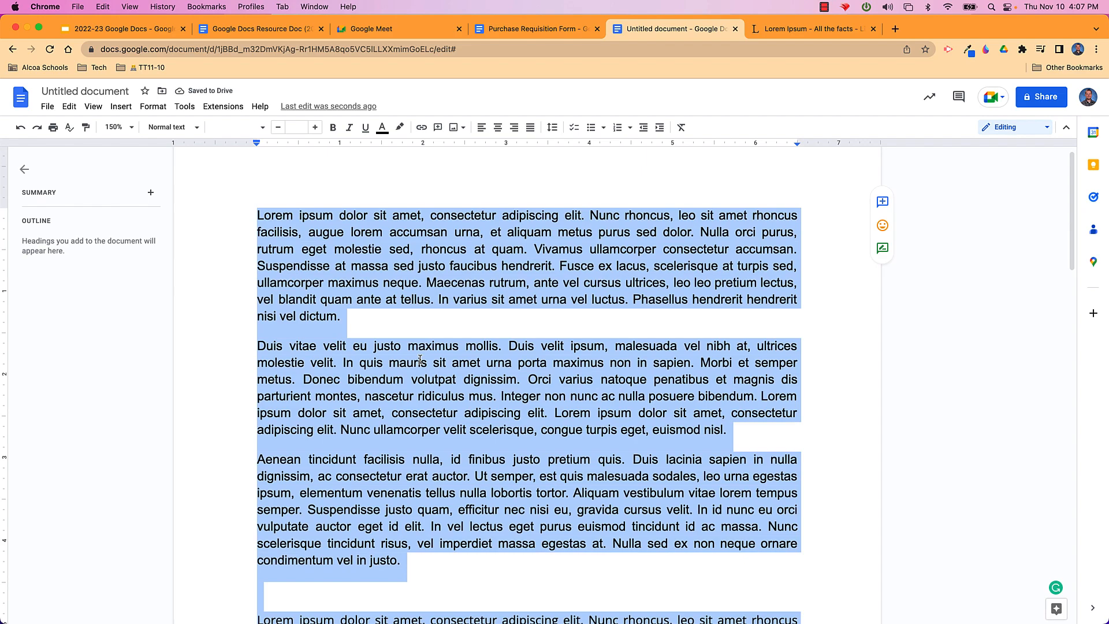
pyautogui.click(420, 359)
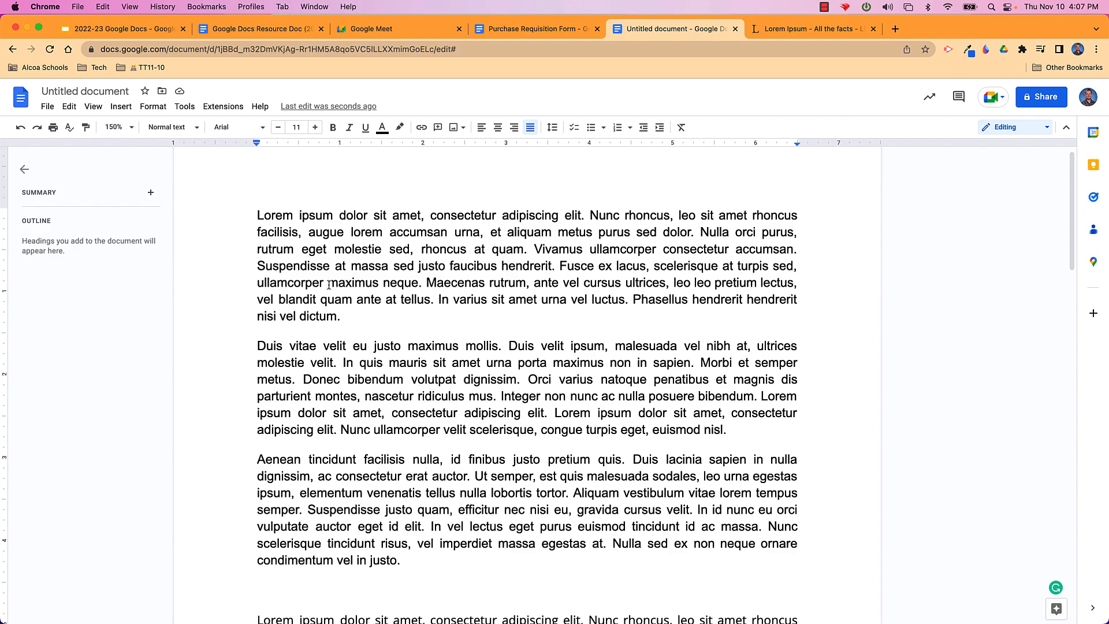
# Replace all the text with lines reading Item 1, Item 2 and Item 3
pyautogui.press('super+a')
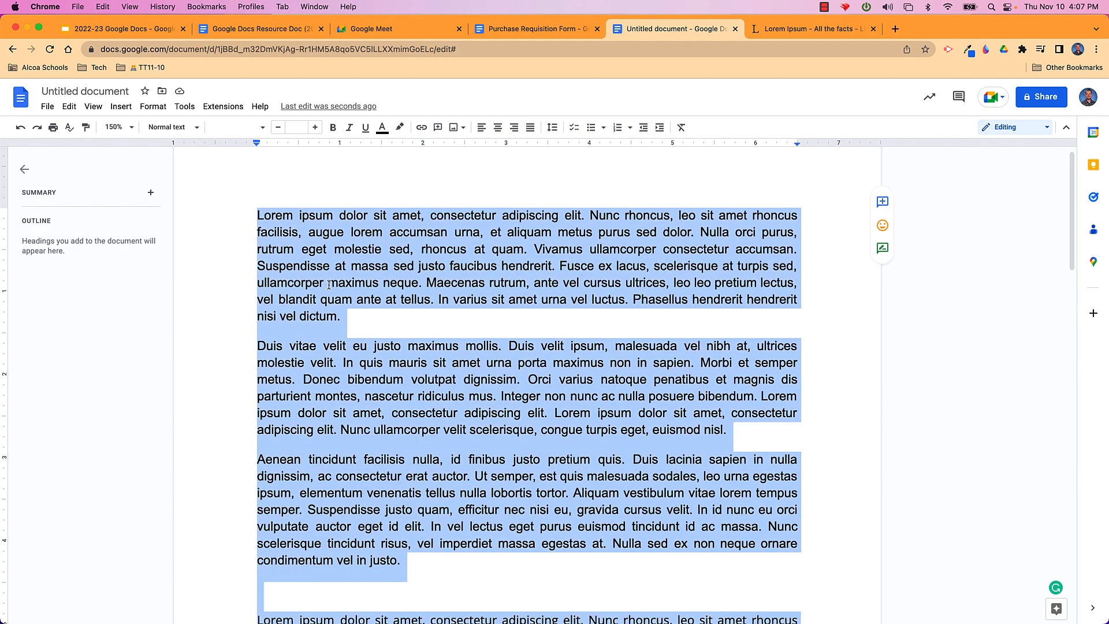
pyautogui.press('BackSpace')
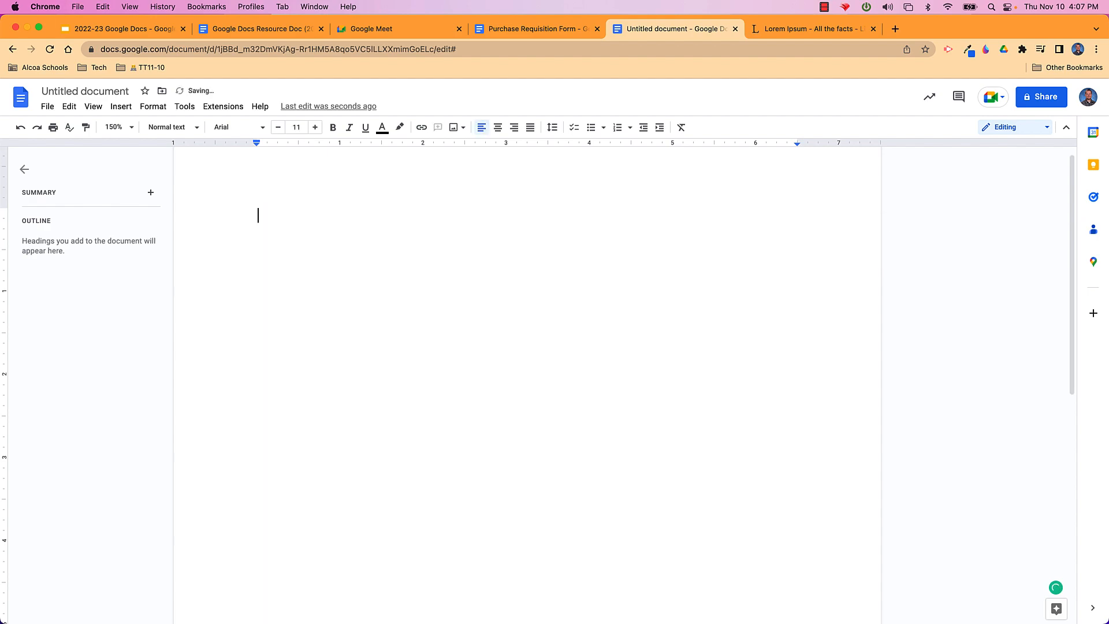
pyautogui.write('Item 1')
pyautogui.press('Return')
pyautogui.write('Item 2')
pyautogui.press('Return')
pyautogui.write('Item 3')
pyautogui.press('Return')
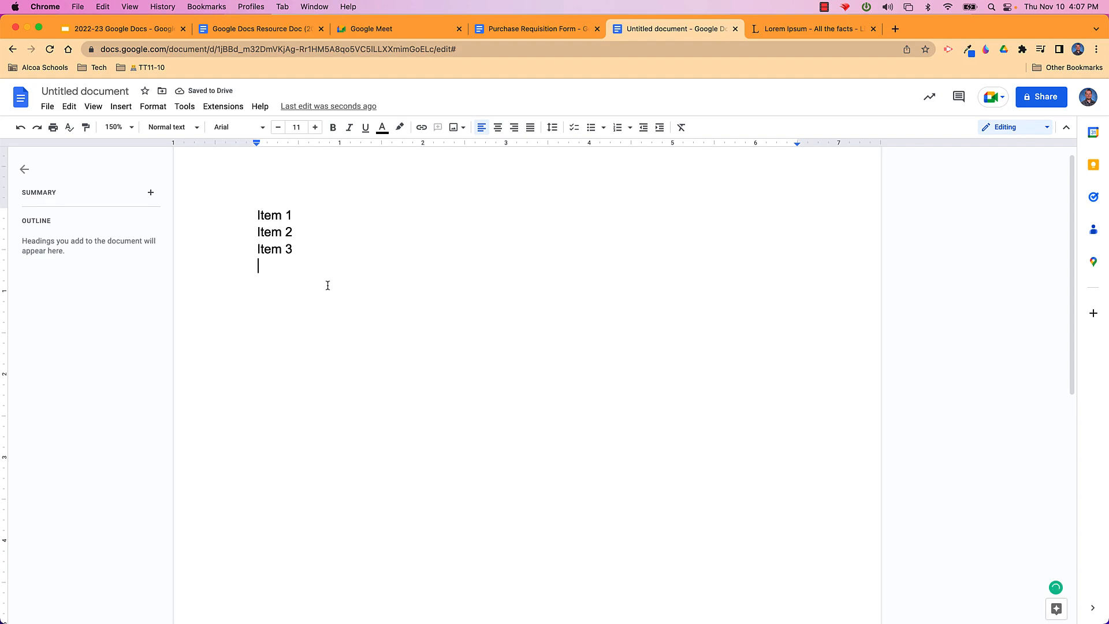
# Format Item 1 to Item 3 as a round-bullet list
pyautogui.doubleClick(302, 249)
pyautogui.moveTo(289, 238); pyautogui.dragTo(255, 207)
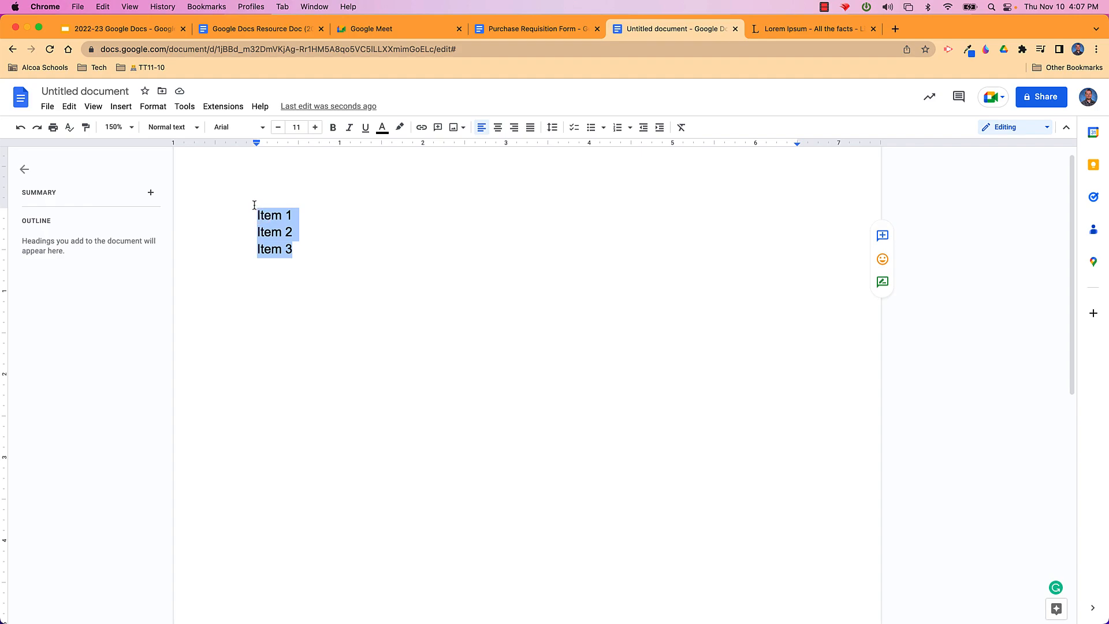
pyautogui.click(605, 129)
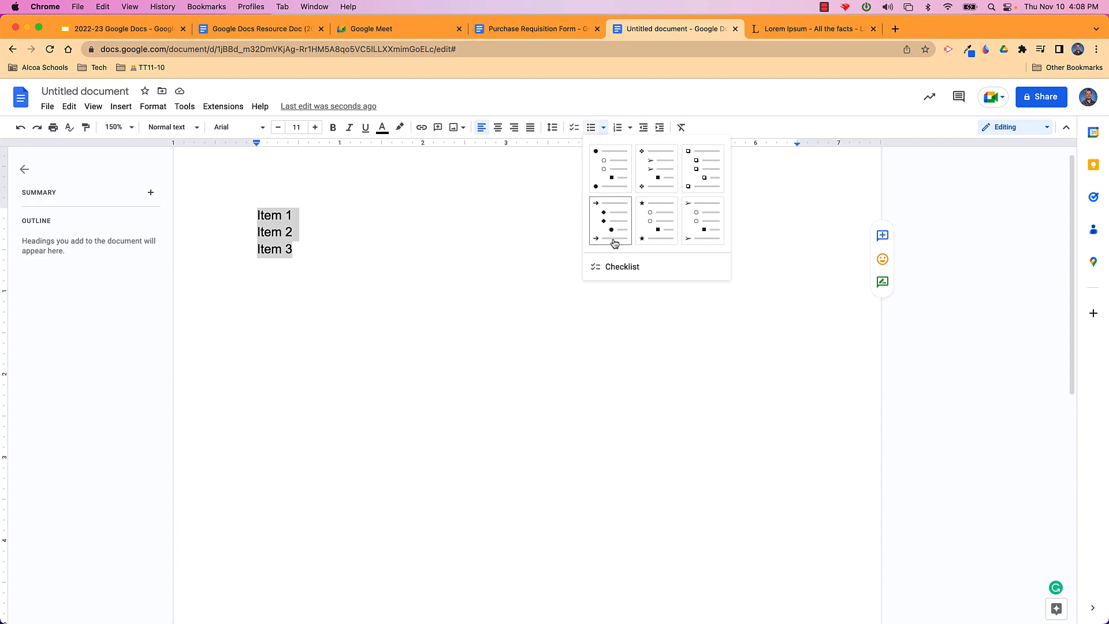
pyautogui.click(608, 160)
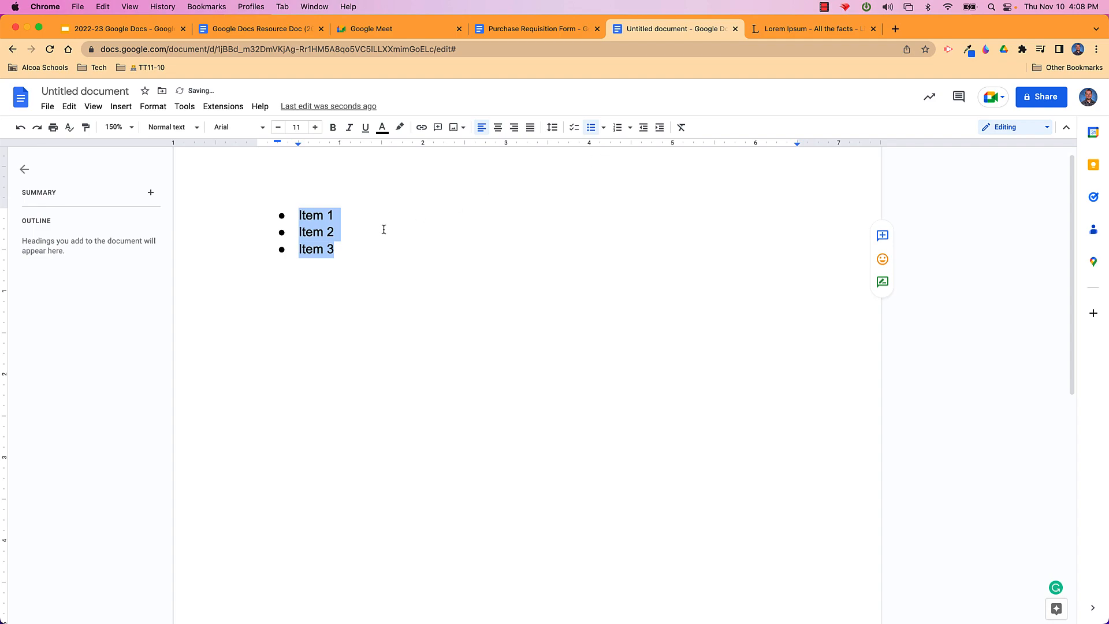
pyautogui.click(355, 259)
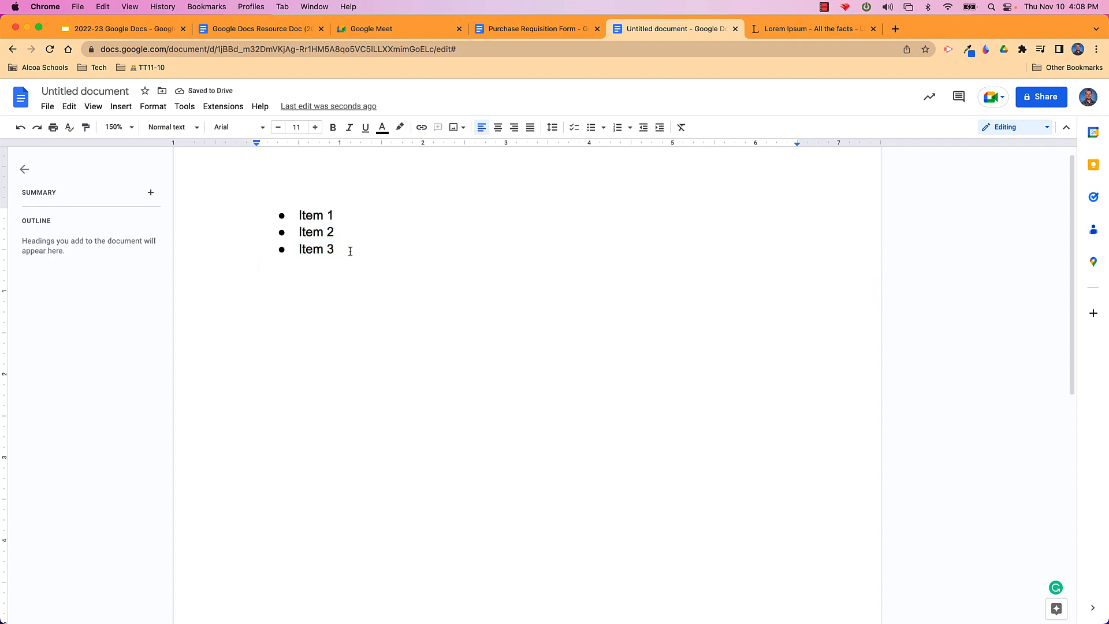
pyautogui.moveTo(348, 248); pyautogui.dragTo(283, 206)
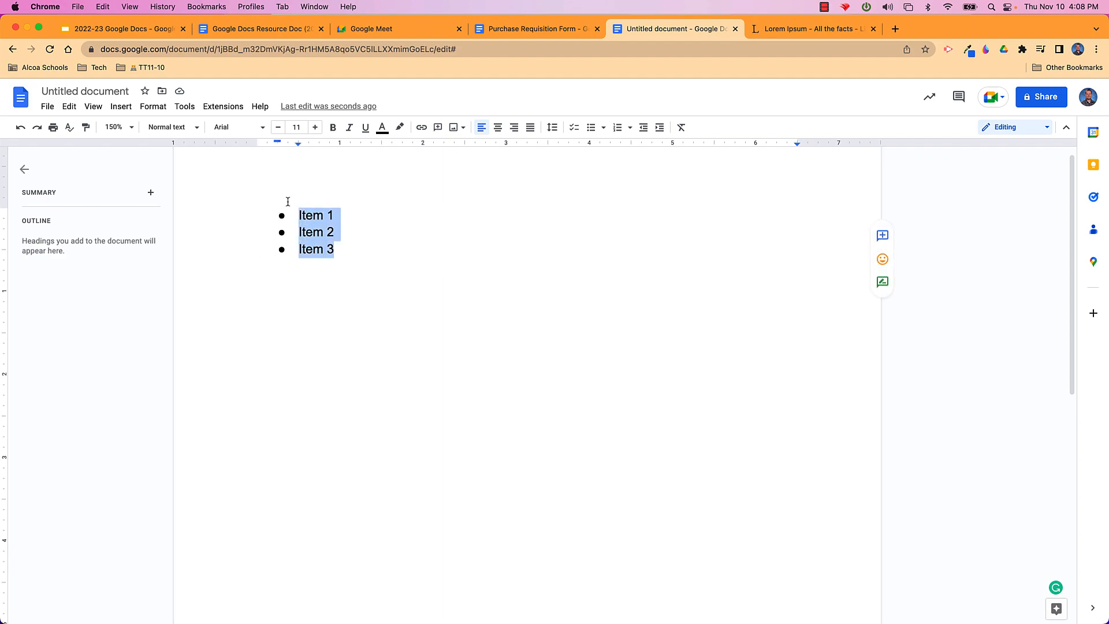
# Bring up the Bullets & numbering list options for the bulleted items
pyautogui.click(159, 108)
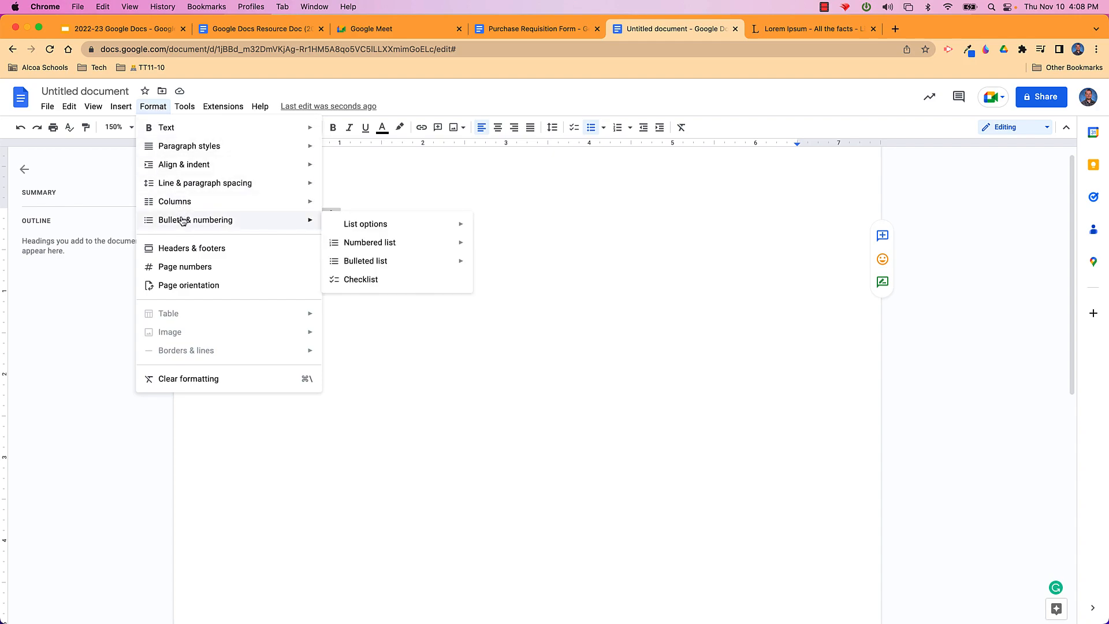
pyautogui.moveTo(352, 230)
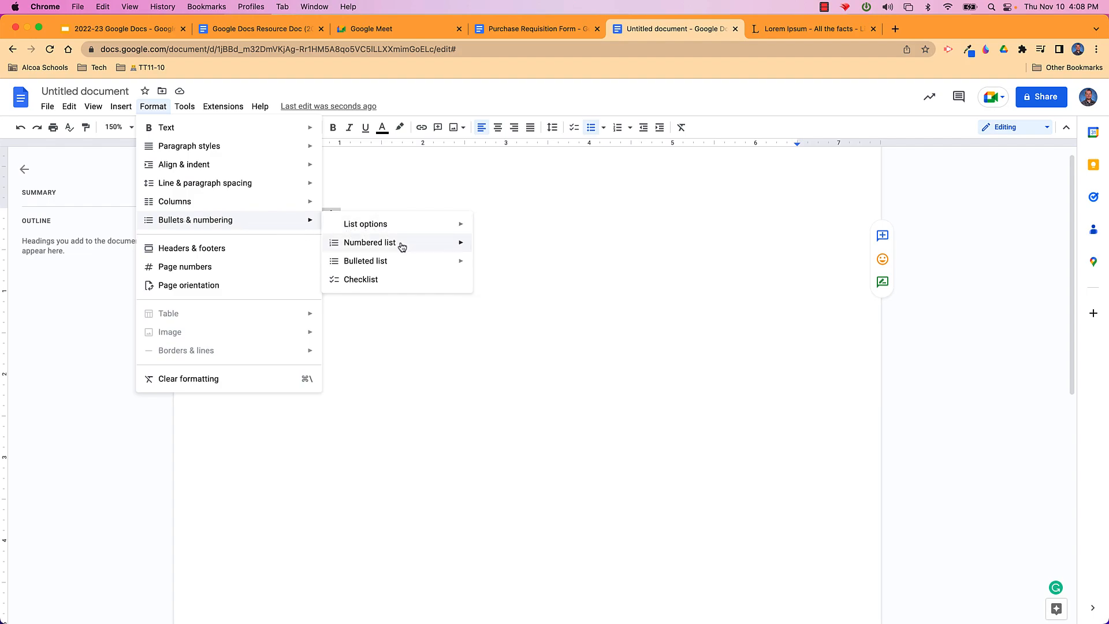
pyautogui.moveTo(417, 230)
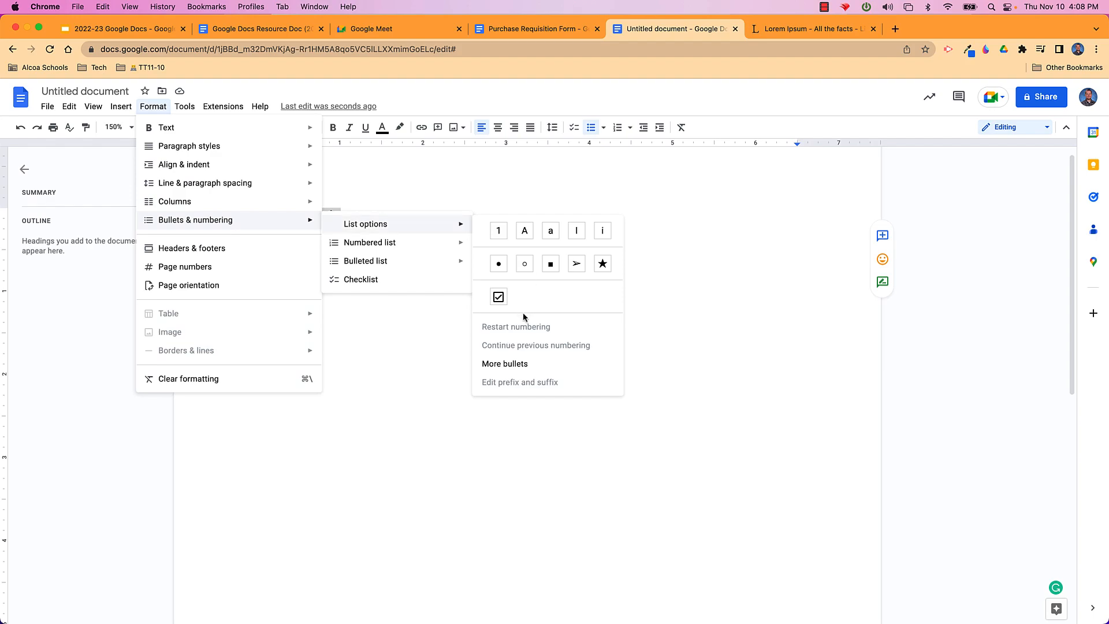
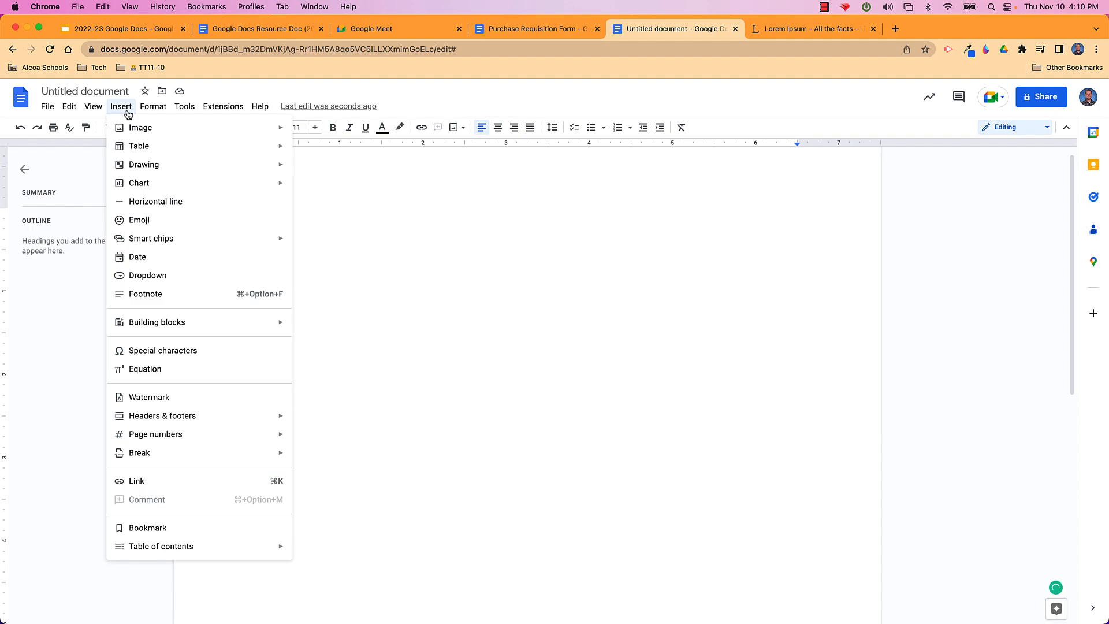
pyautogui.moveTo(148, 168)
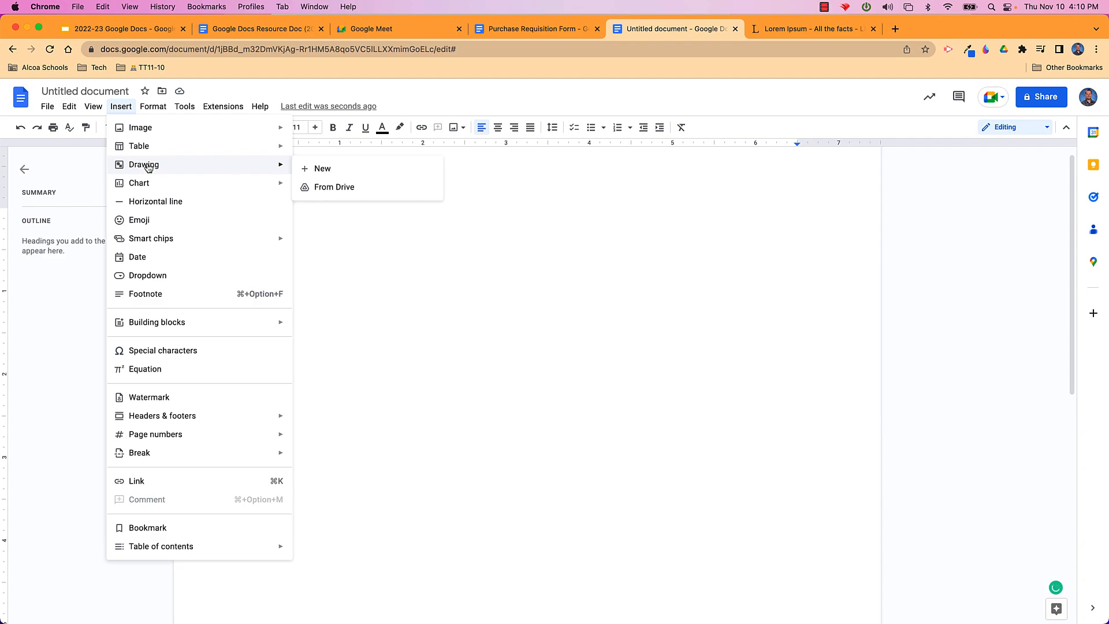
pyautogui.click(319, 187)
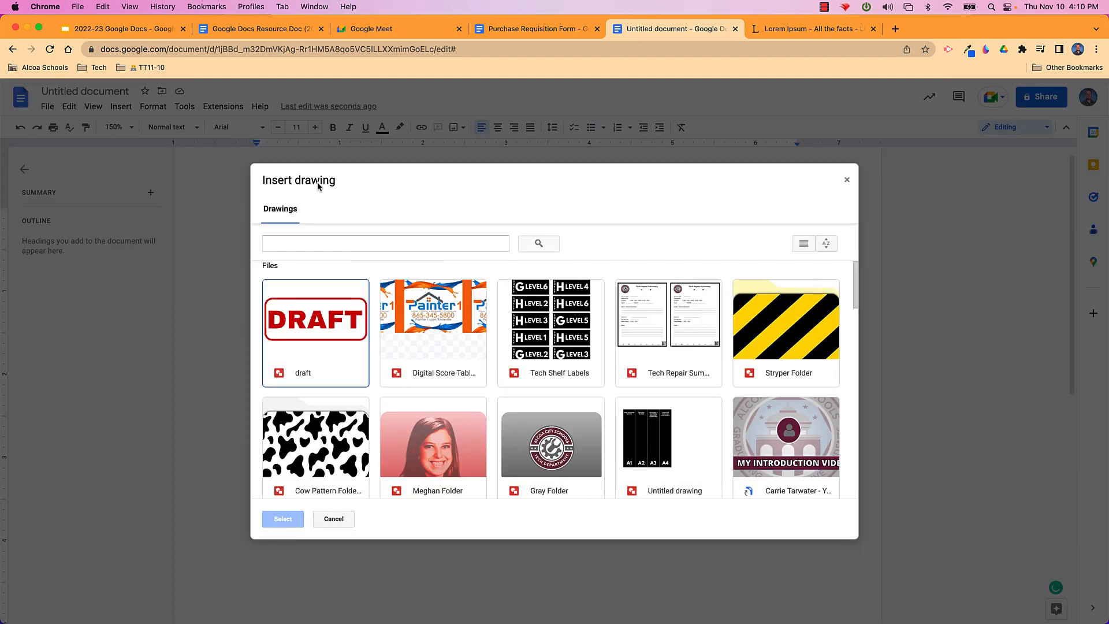
pyautogui.click(342, 518)
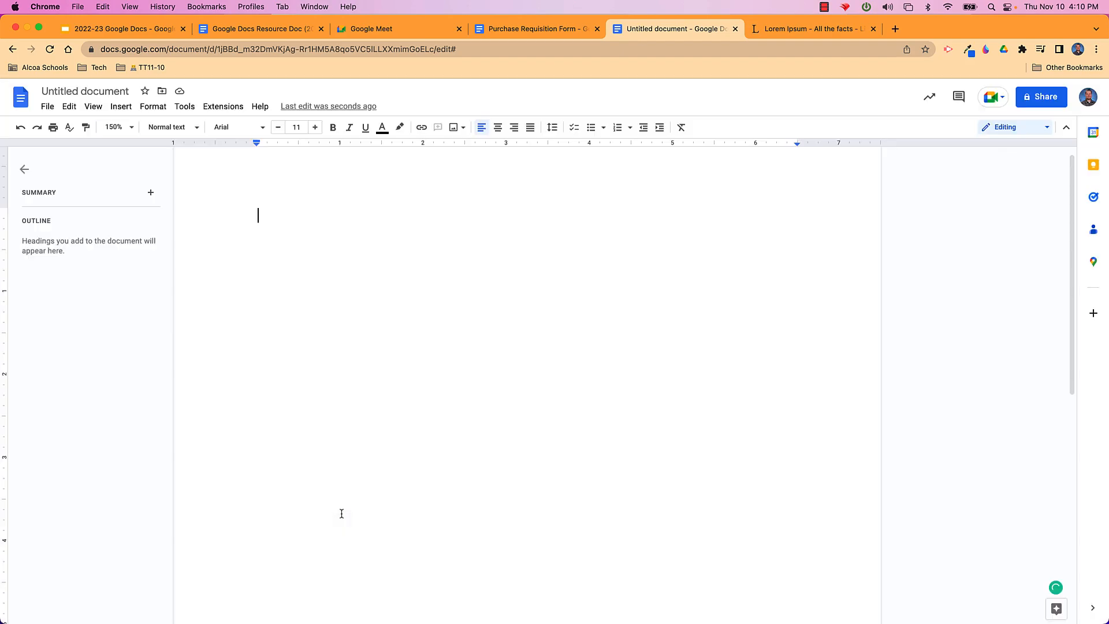
pyautogui.click(122, 108)
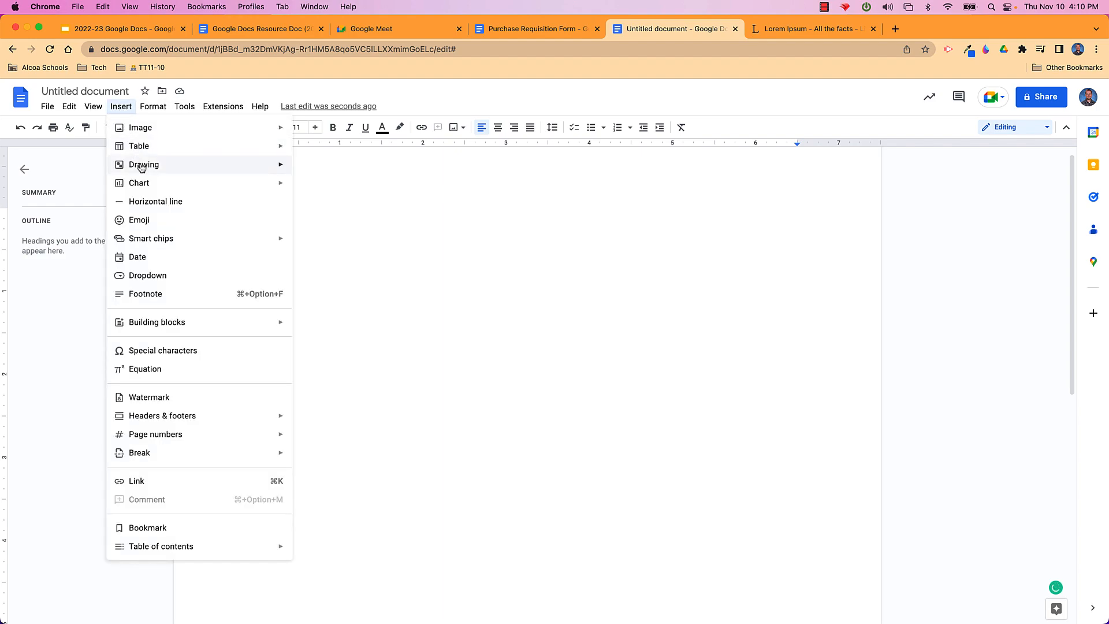
# Start a new blank drawing and open its Insert image dialog
pyautogui.click(330, 171)
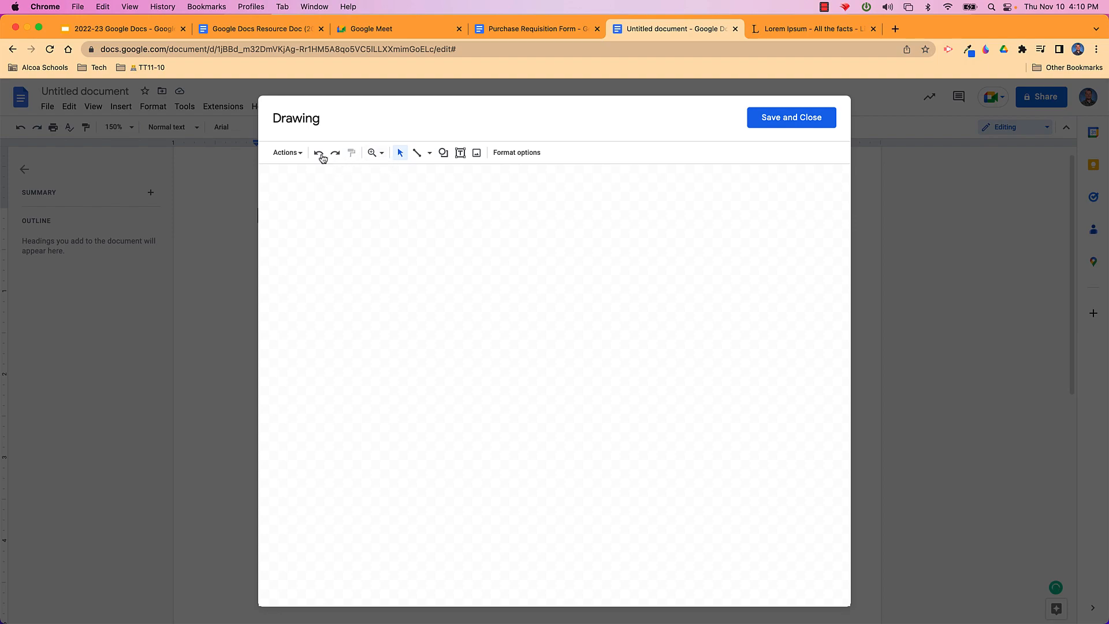
pyautogui.click(301, 155)
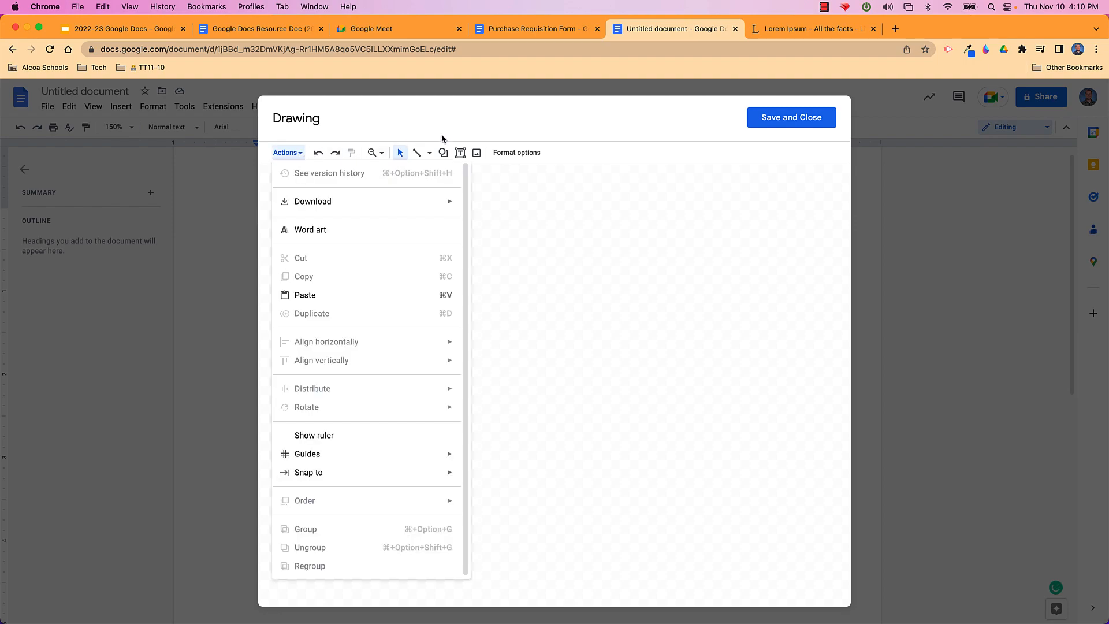
pyautogui.click(477, 153)
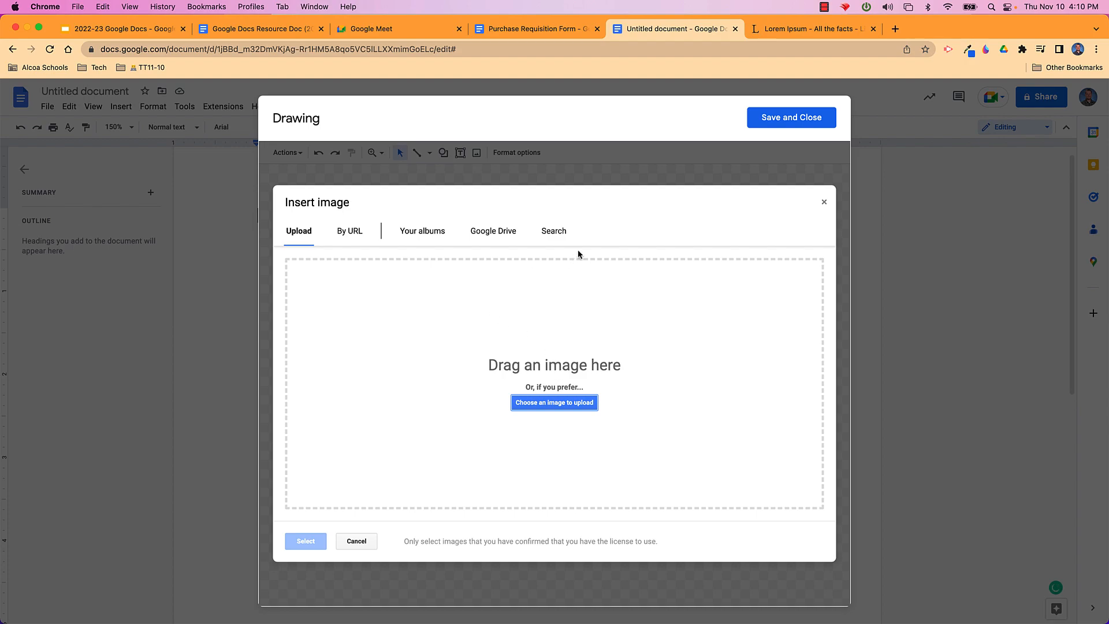
# Search images for 'school bus', filter to clip art, and add the front-view bus
pyautogui.click(554, 232)
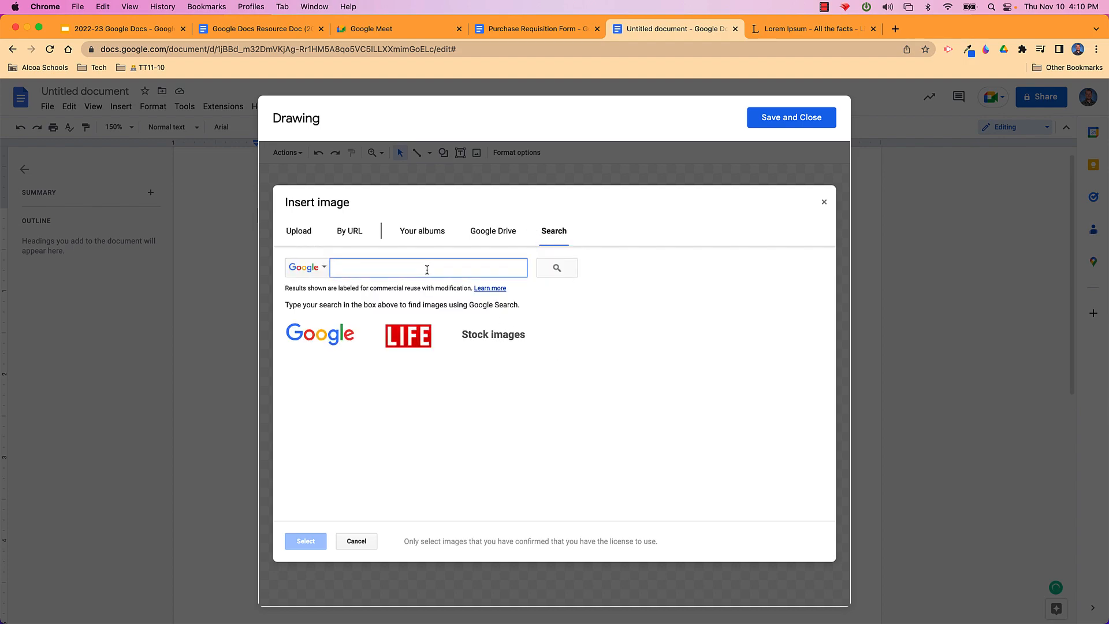
pyautogui.write('school bus')
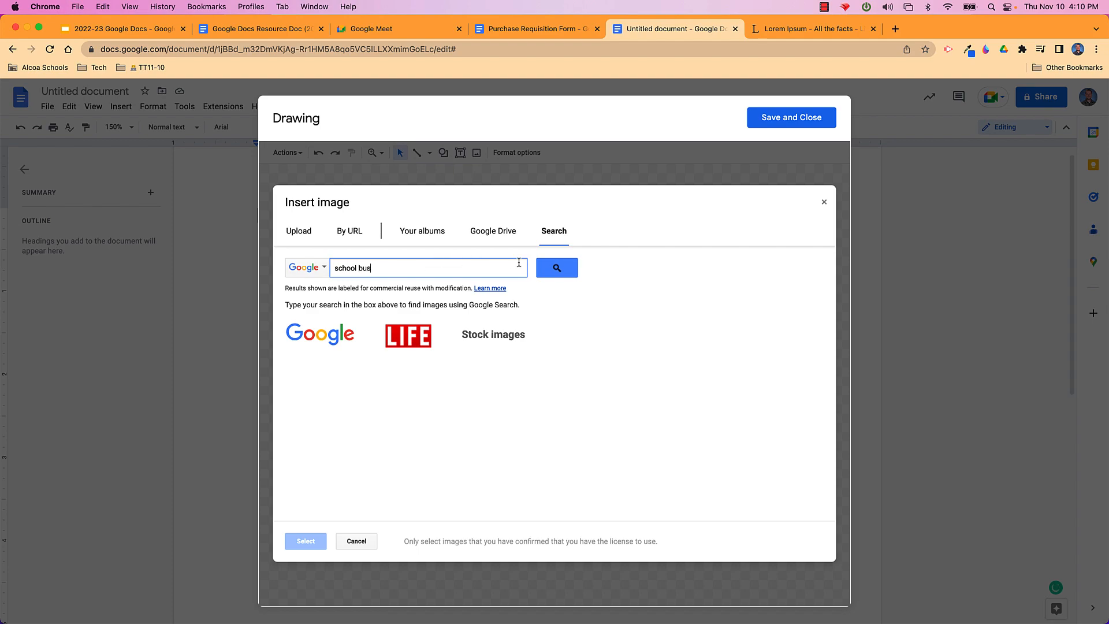
pyautogui.click(551, 272)
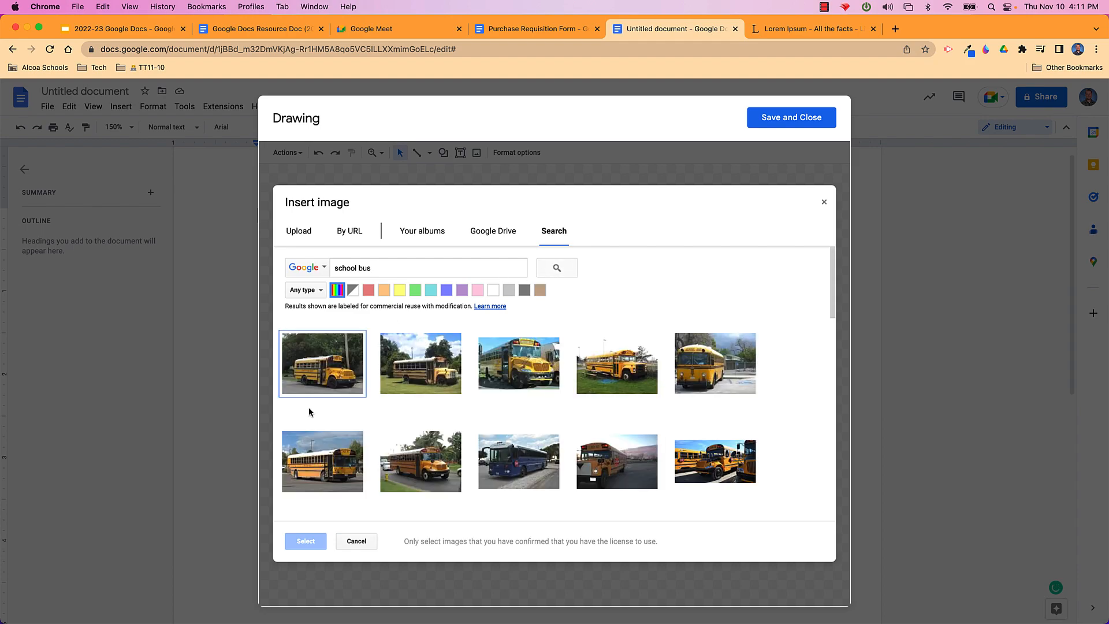
pyautogui.click(322, 291)
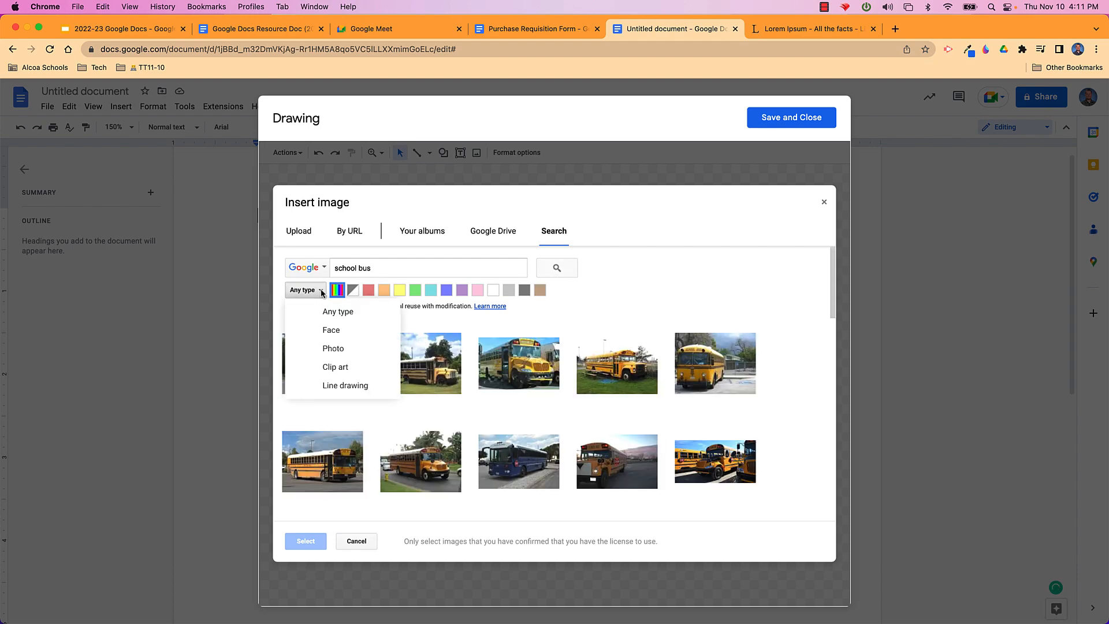
pyautogui.click(334, 368)
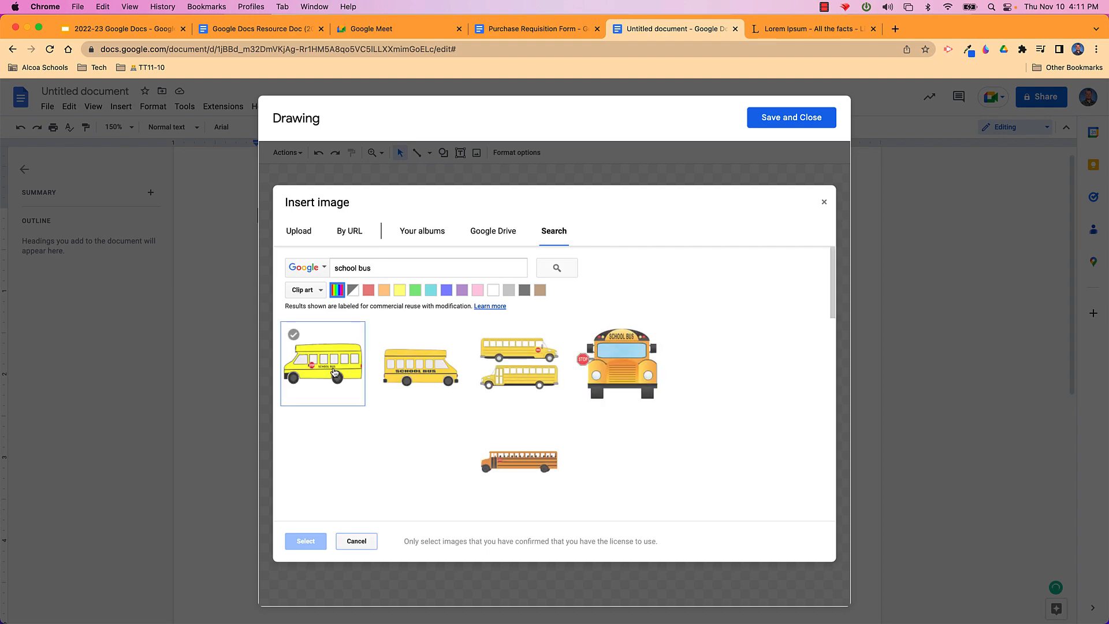
pyautogui.click(610, 370)
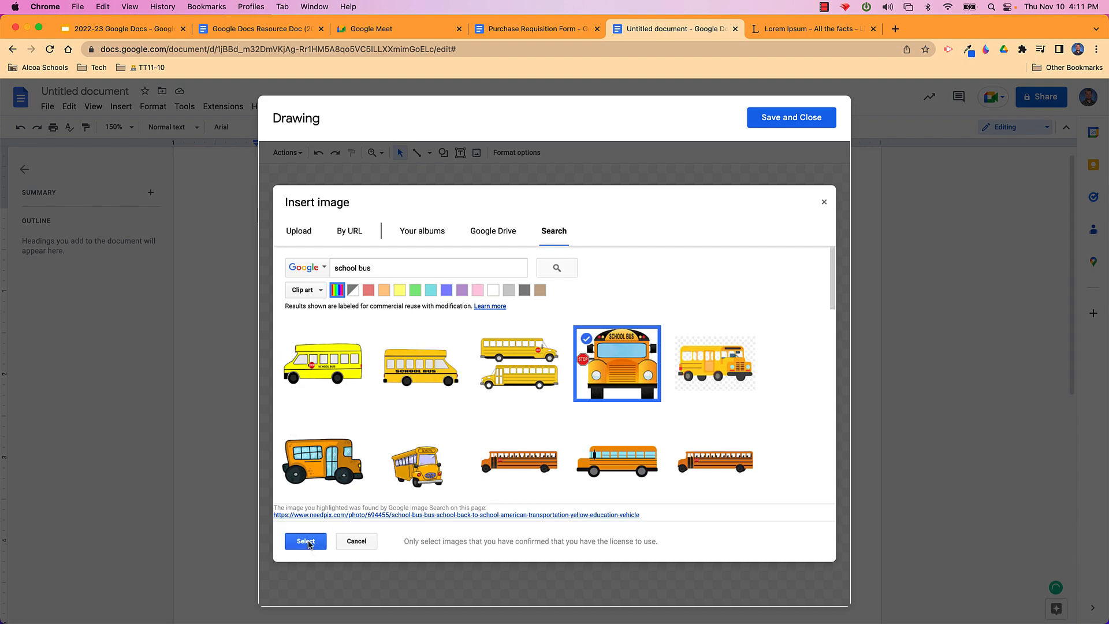
pyautogui.click(306, 541)
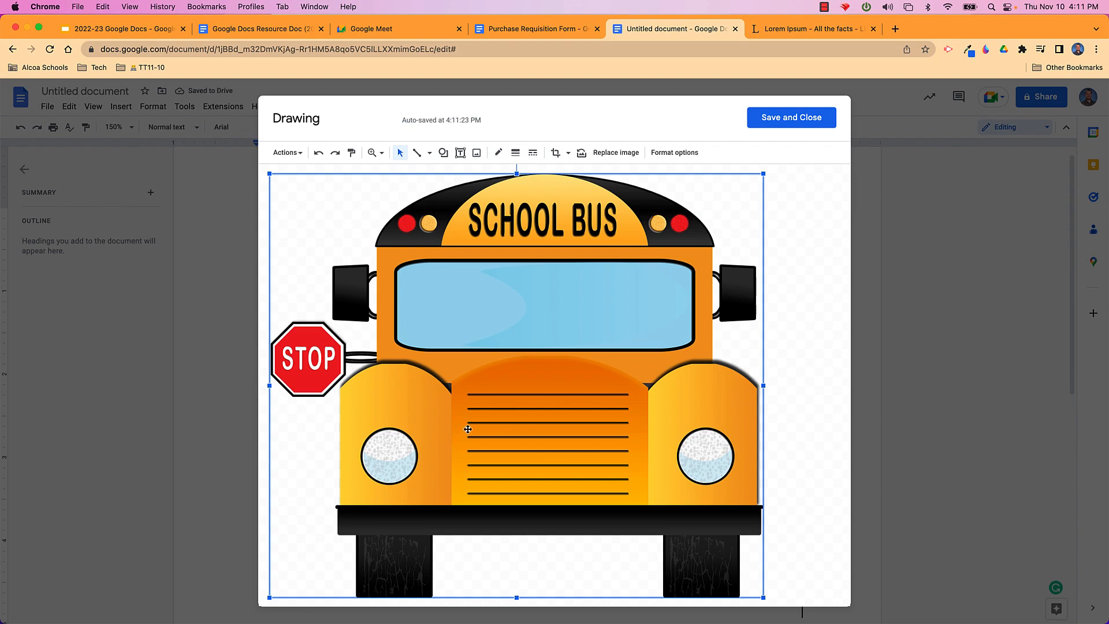
# Add 'Alcoa' word art and drag it over the bus windshield
pyautogui.moveTo(512, 394); pyautogui.dragTo(540, 395)
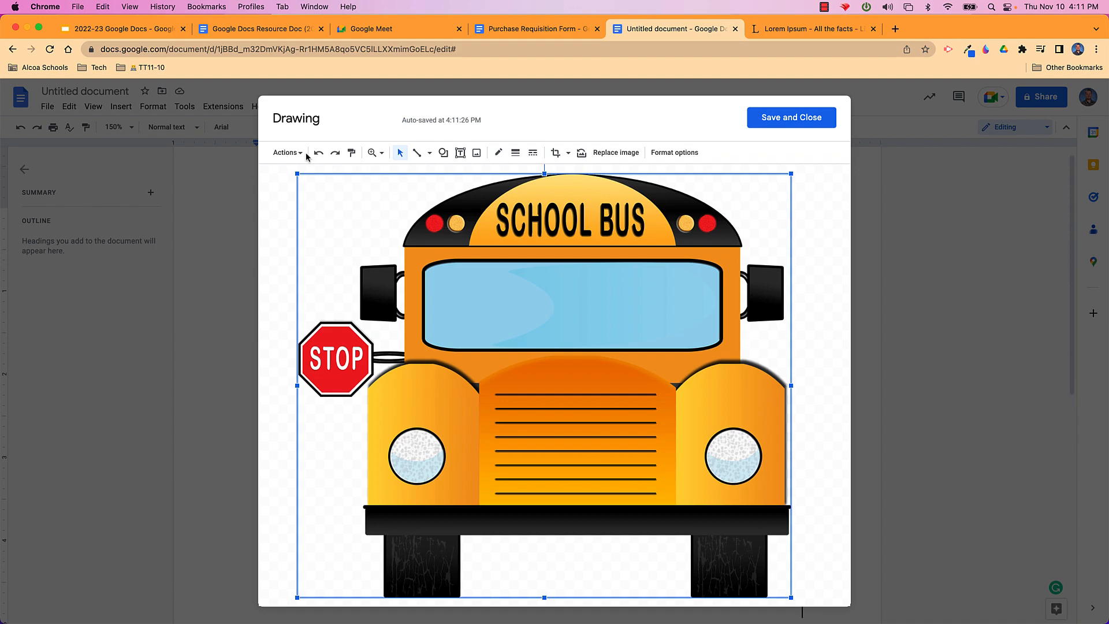
pyautogui.click(287, 153)
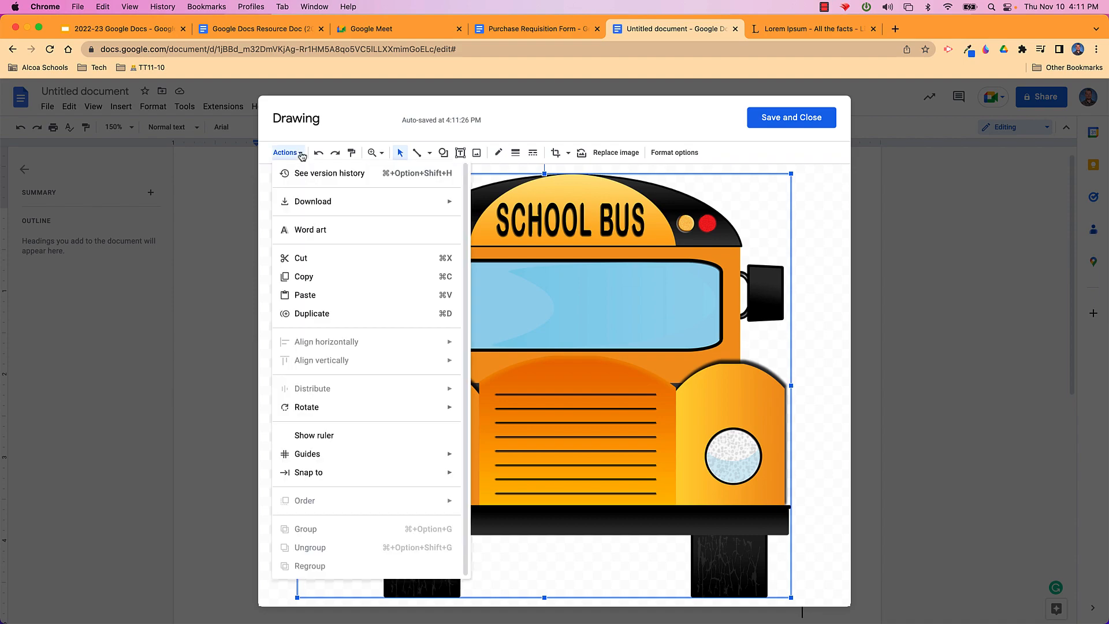
pyautogui.click(317, 231)
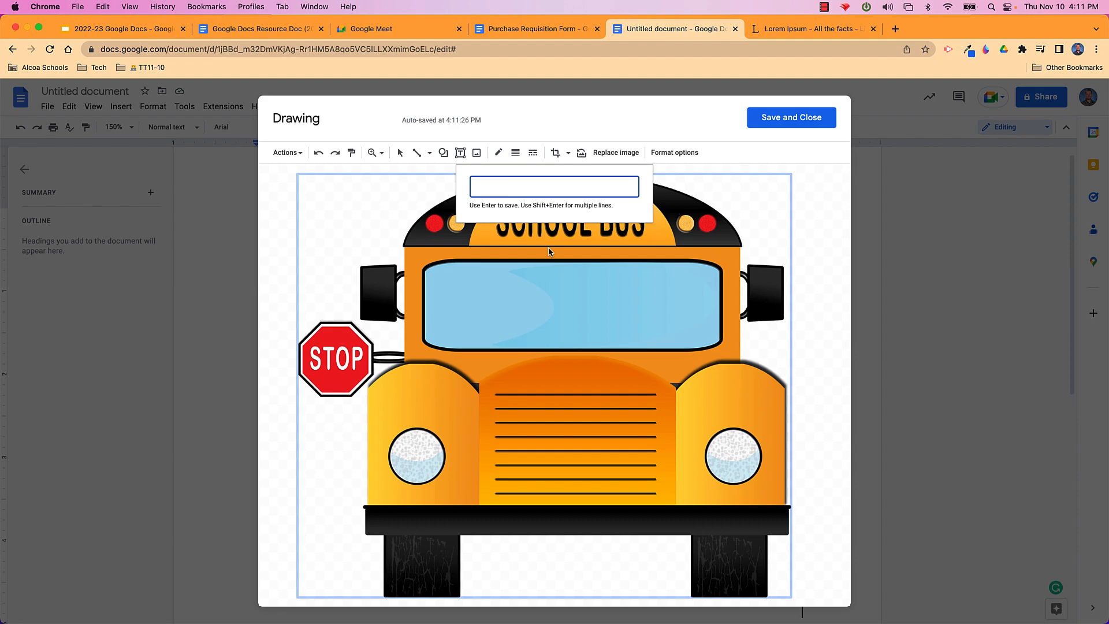
pyautogui.write('A')
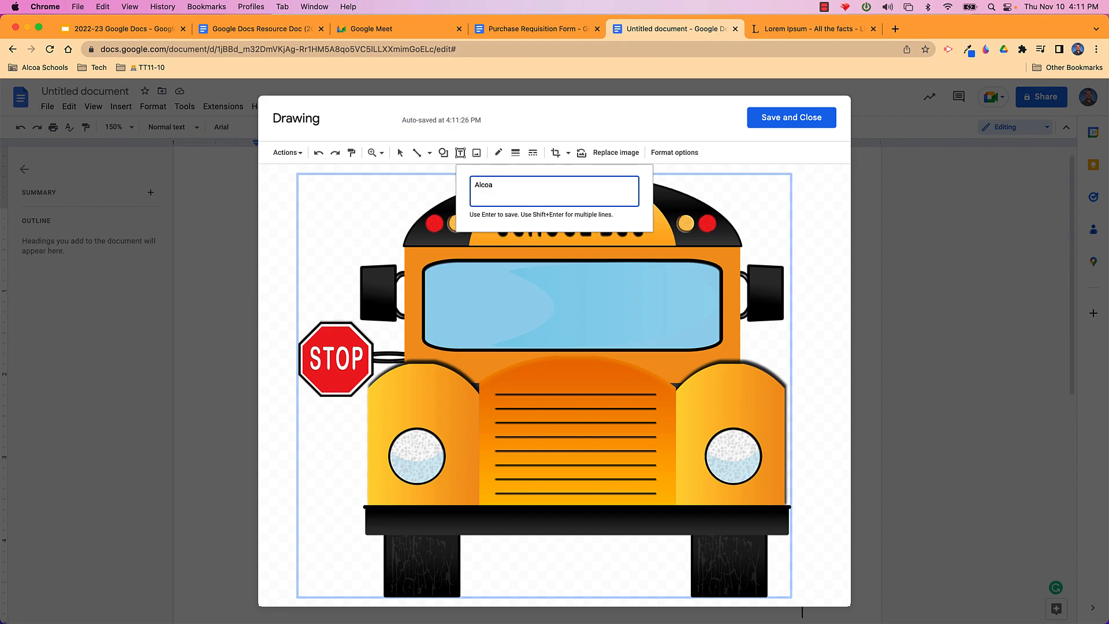
pyautogui.write('lcoa')
pyautogui.press('Return')
pyautogui.moveTo(559, 378); pyautogui.dragTo(574, 296)
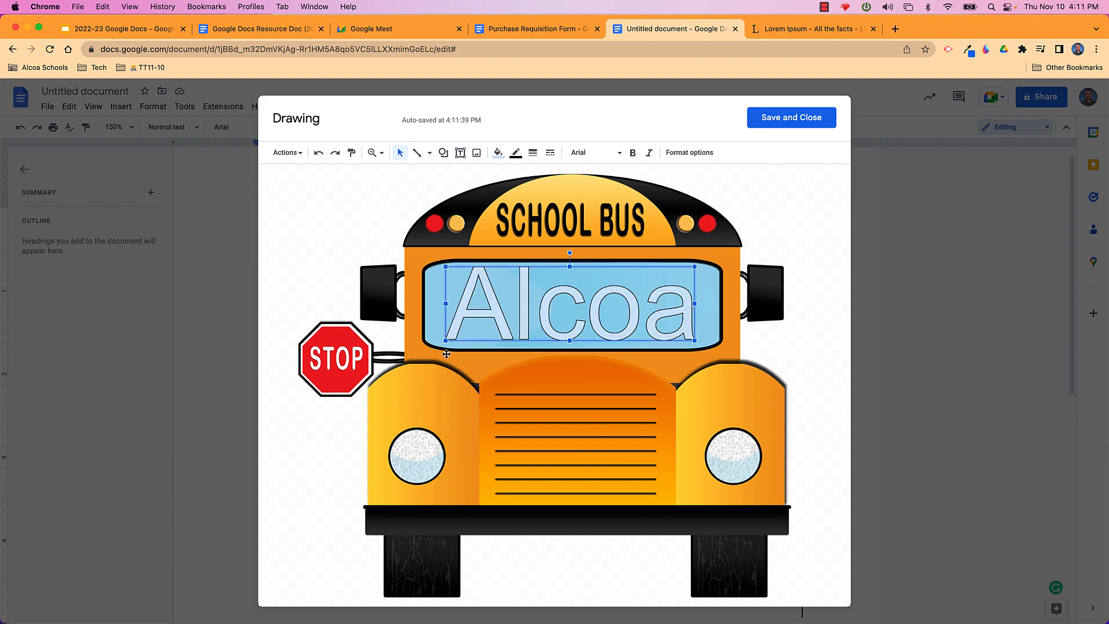
# Resize the Alcoa word art and make it bold with purple-pink fill and light outline
pyautogui.moveTo(445, 342); pyautogui.dragTo(535, 318)
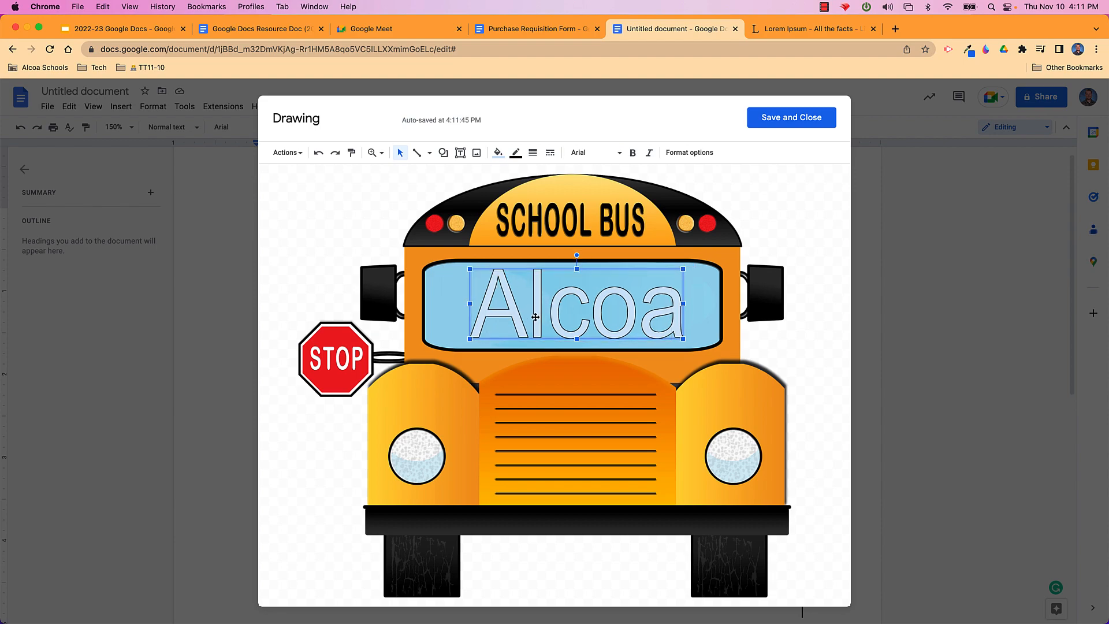
pyautogui.rightClick(554, 301)
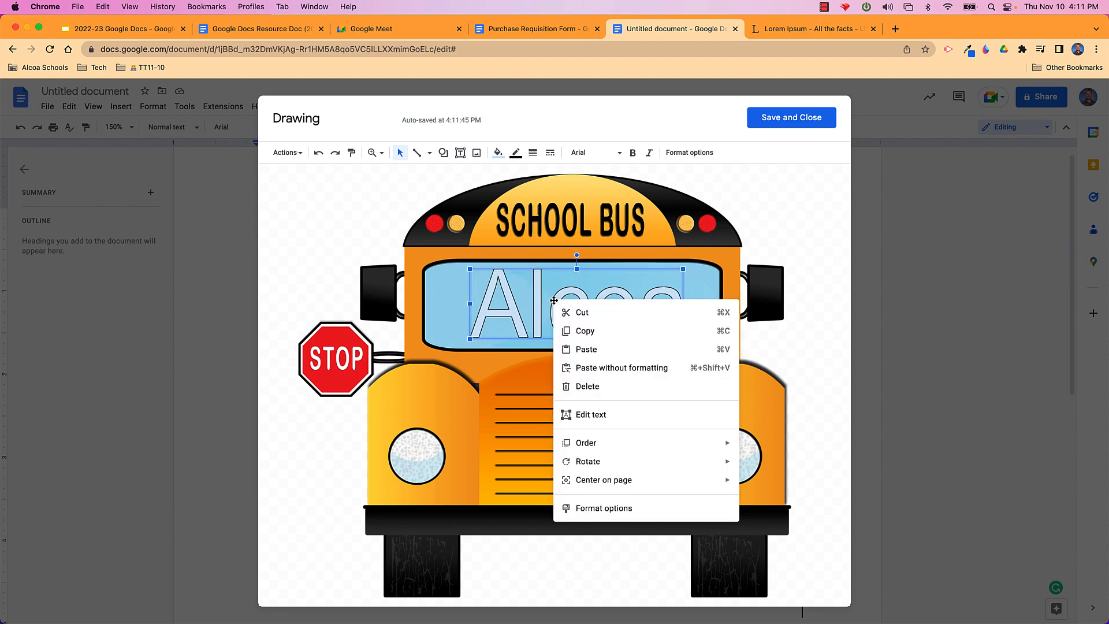
pyautogui.moveTo(615, 443)
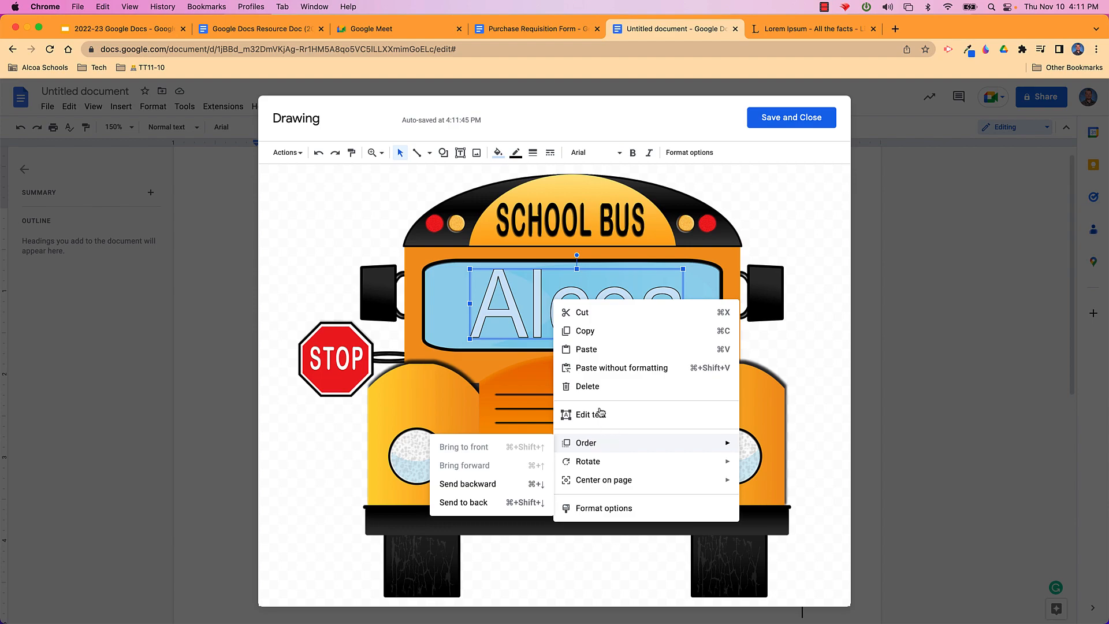
pyautogui.click(500, 287)
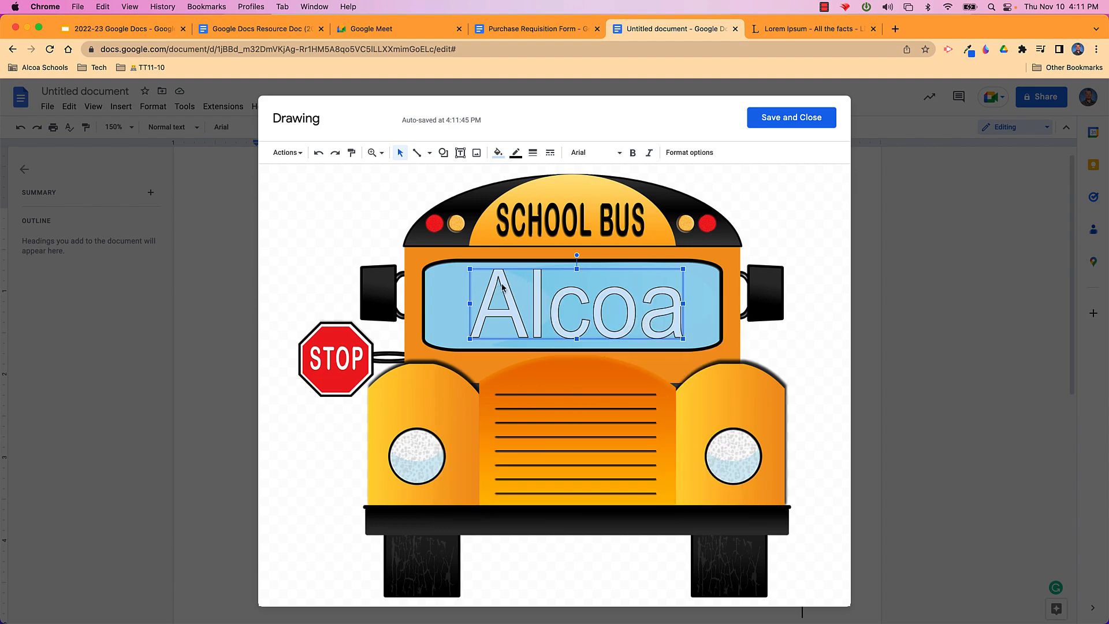
pyautogui.click(498, 154)
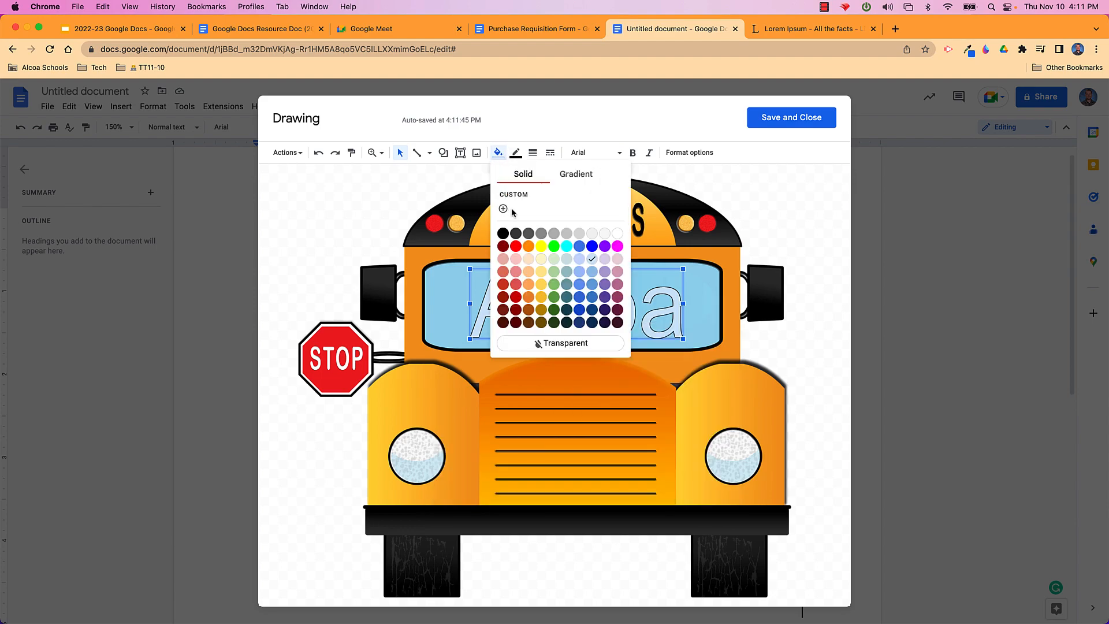
pyautogui.click(618, 299)
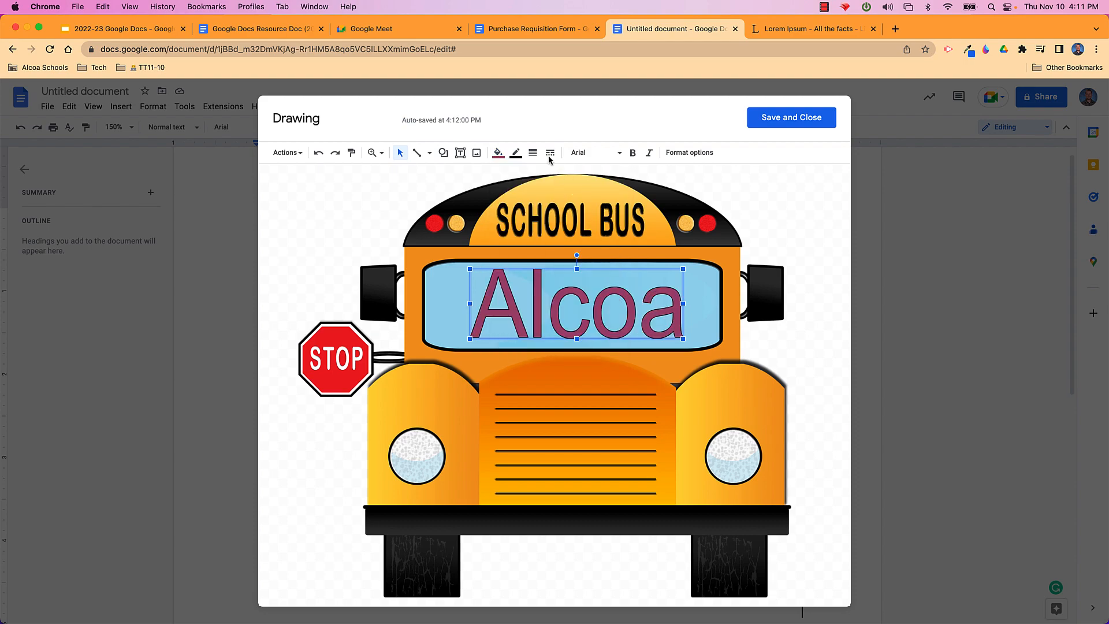
pyautogui.click(633, 155)
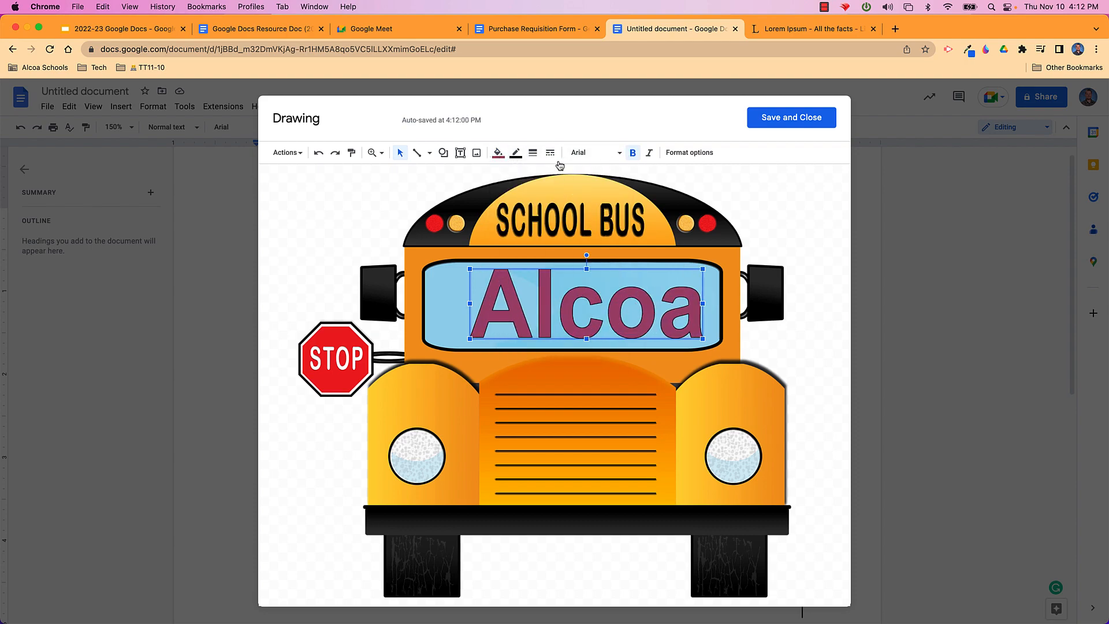
pyautogui.click(515, 154)
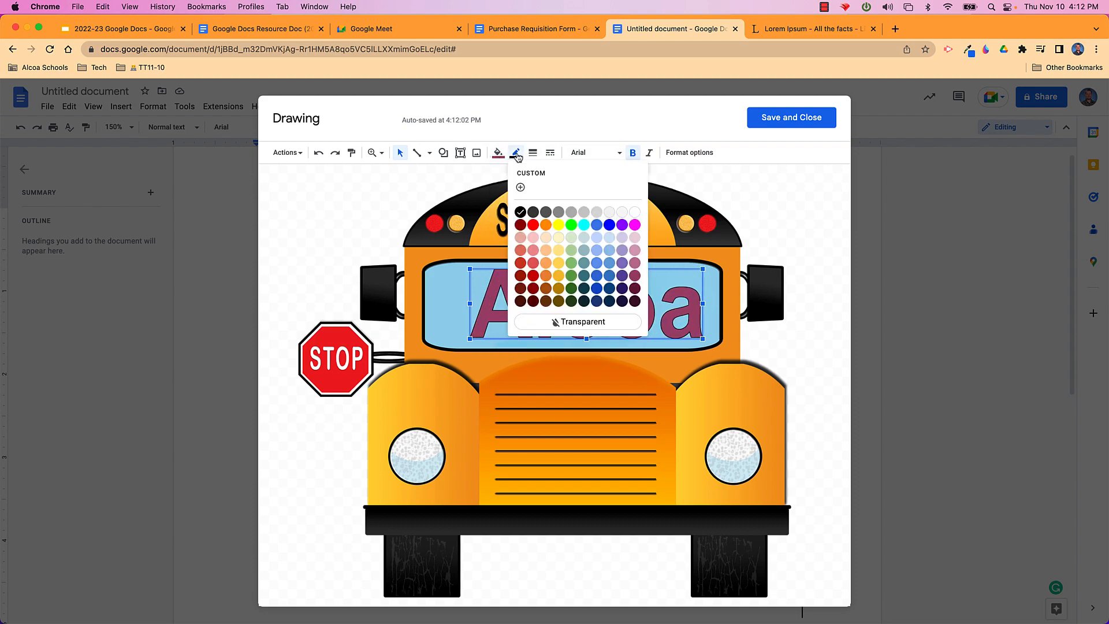
pyautogui.click(628, 212)
# Nudge the word art slightly left and save the drawing into the document
pyautogui.moveTo(597, 291); pyautogui.dragTo(593, 291)
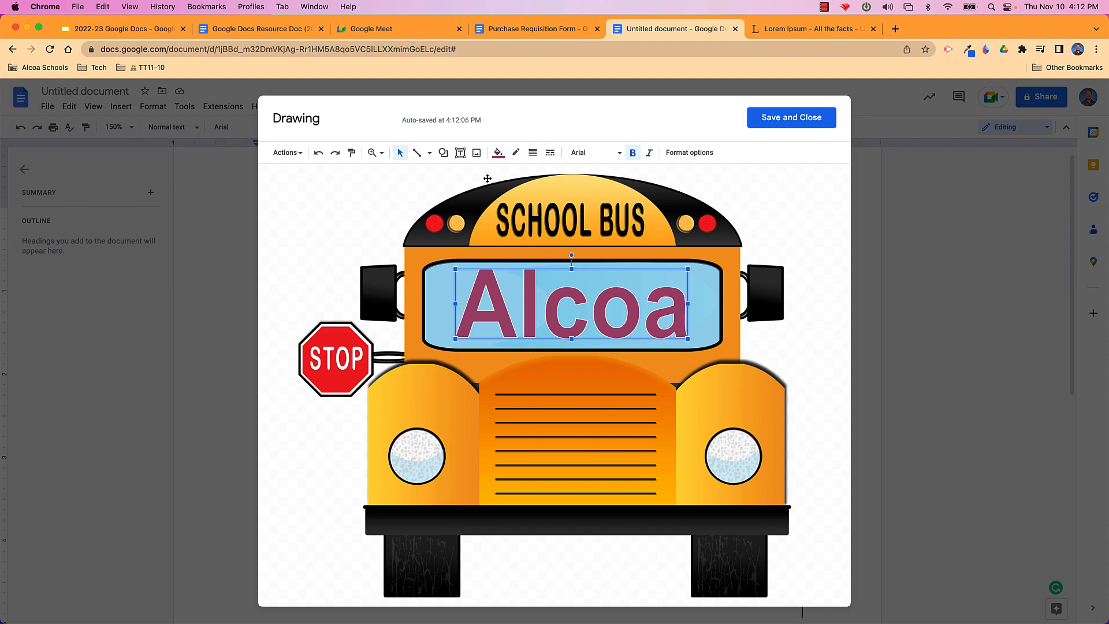
pyautogui.click(430, 154)
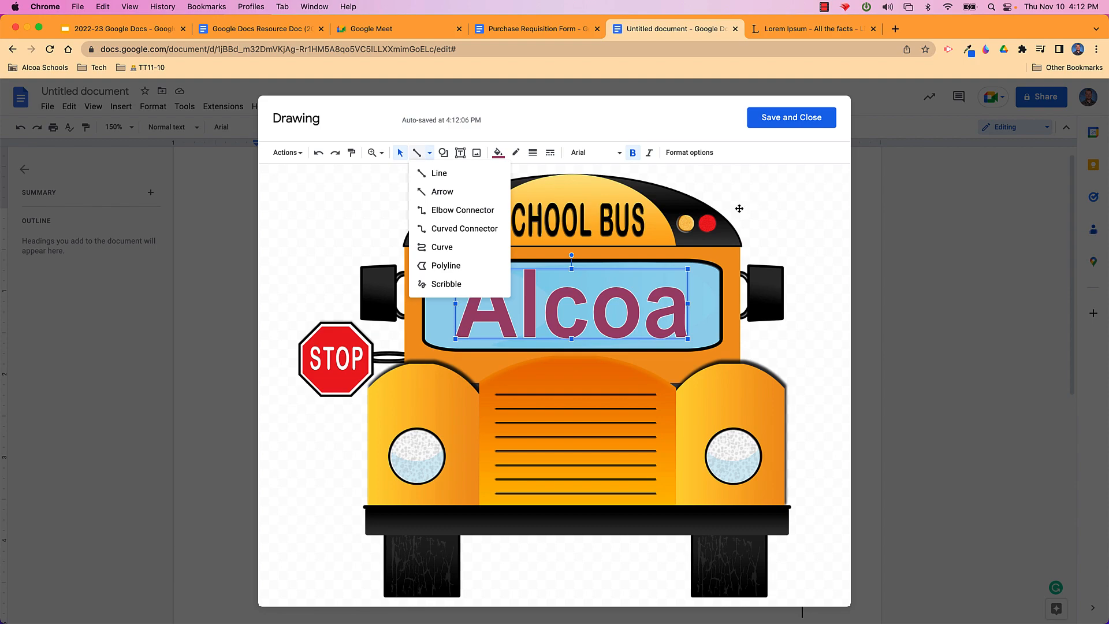
pyautogui.click(785, 125)
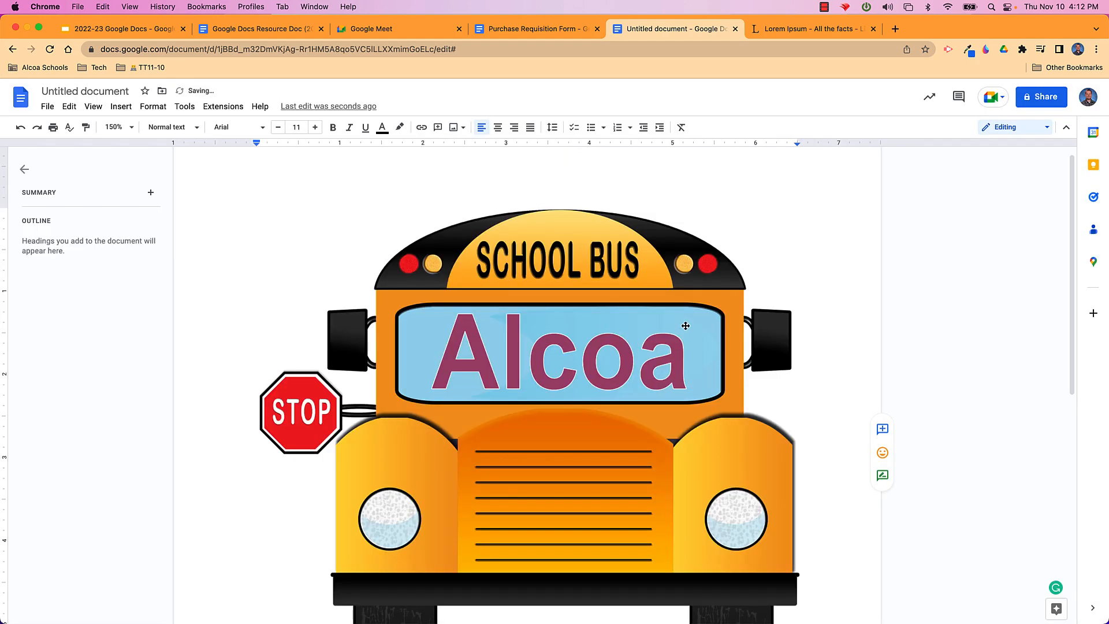
# Shrink the inserted school bus drawing to a smaller size
pyautogui.click(606, 364)
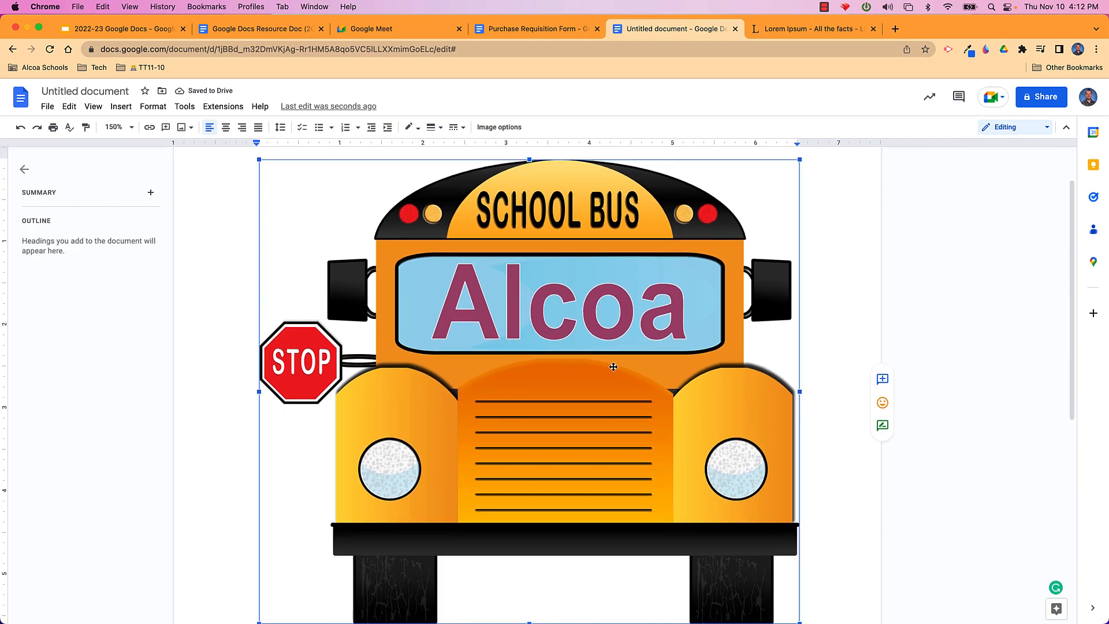
pyautogui.scroll(-3, 603, 364)
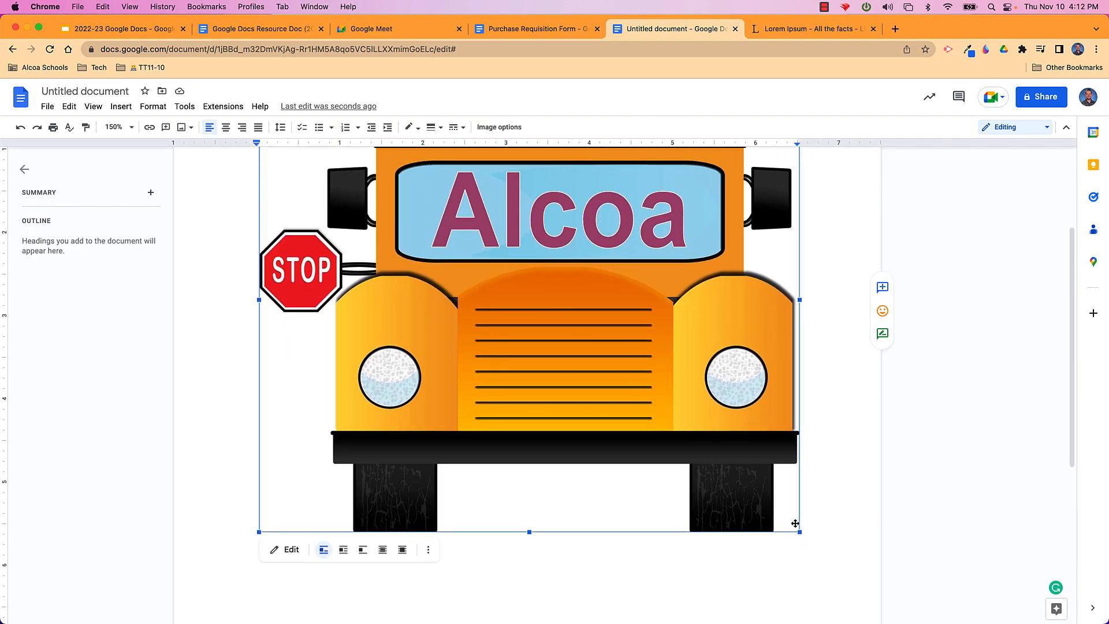
pyautogui.moveTo(800, 531); pyautogui.dragTo(488, 261)
pyautogui.scroll(2, 565, 344)
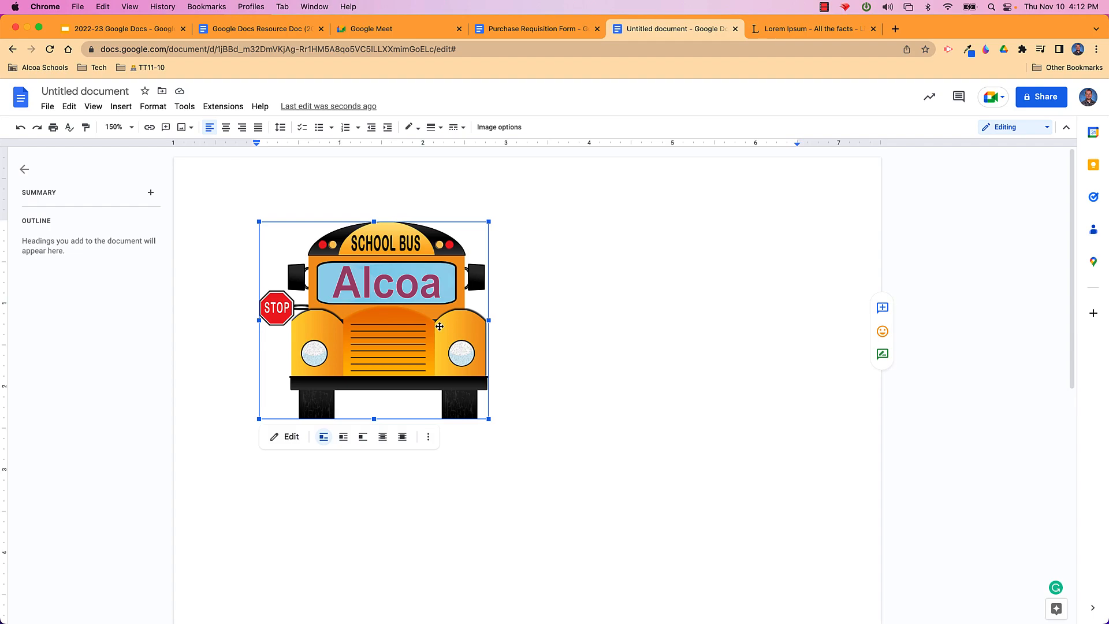
# Reopen the bus drawing, save and close it, then delete it from the page
pyautogui.doubleClick(440, 326)
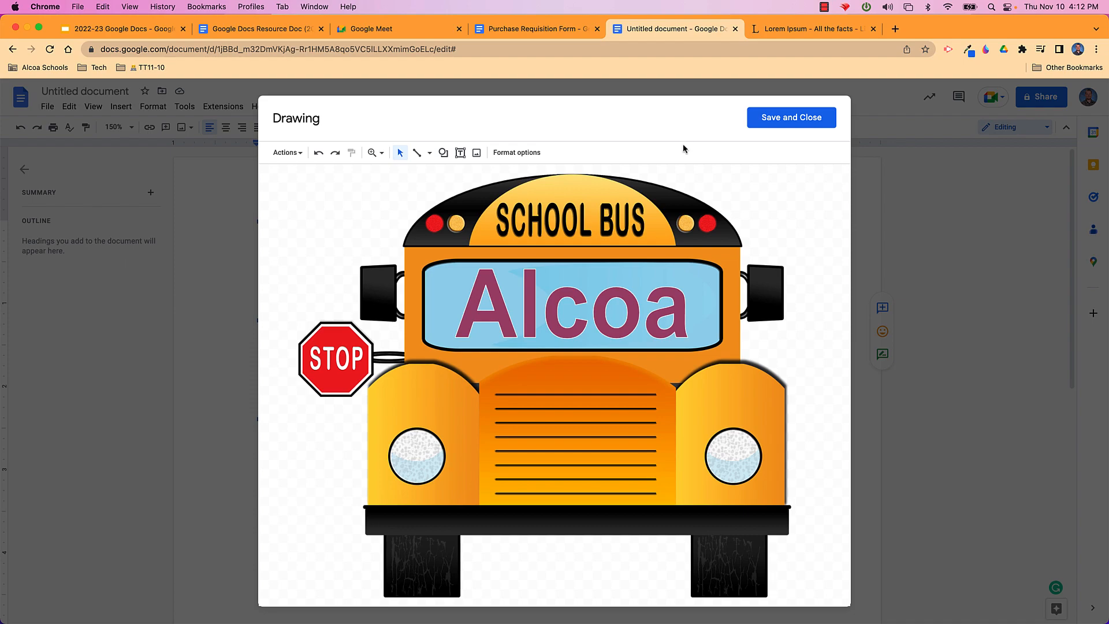
pyautogui.click(811, 117)
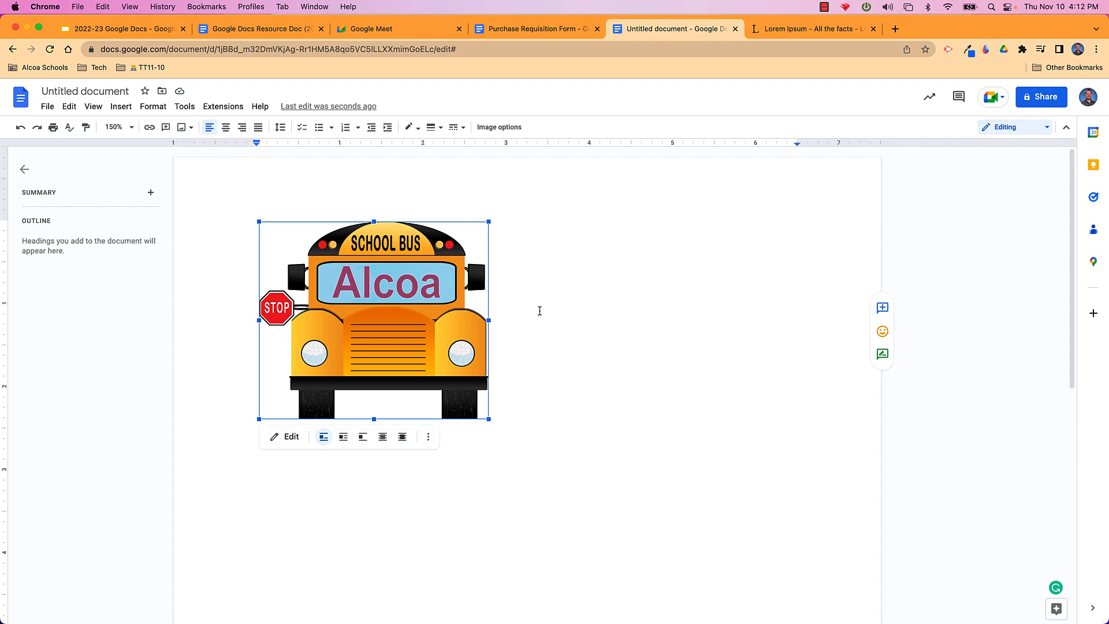
pyautogui.click(554, 308)
pyautogui.click(444, 323)
pyautogui.press('BackSpace')
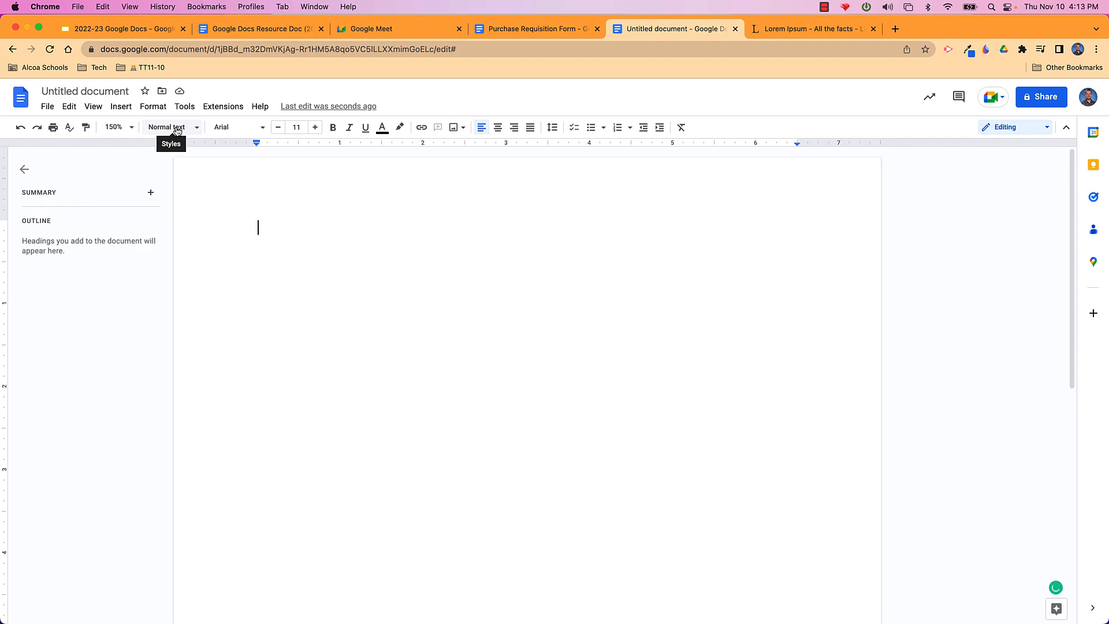
# Insert a webcam snapshot into the document via Insert > Image > Camera
pyautogui.click(121, 109)
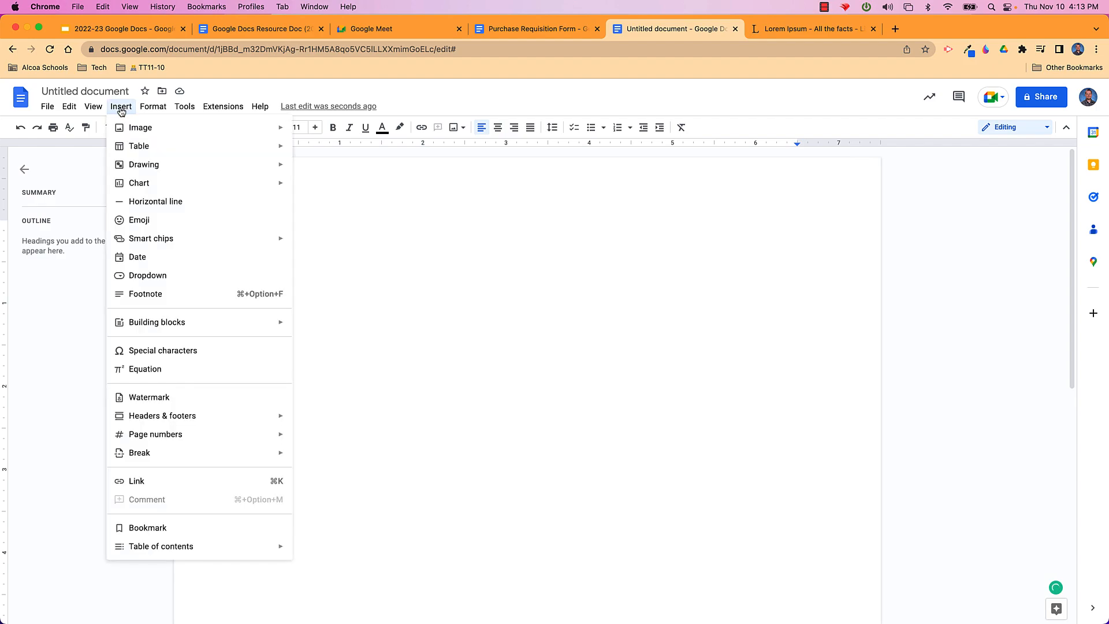
pyautogui.moveTo(141, 128)
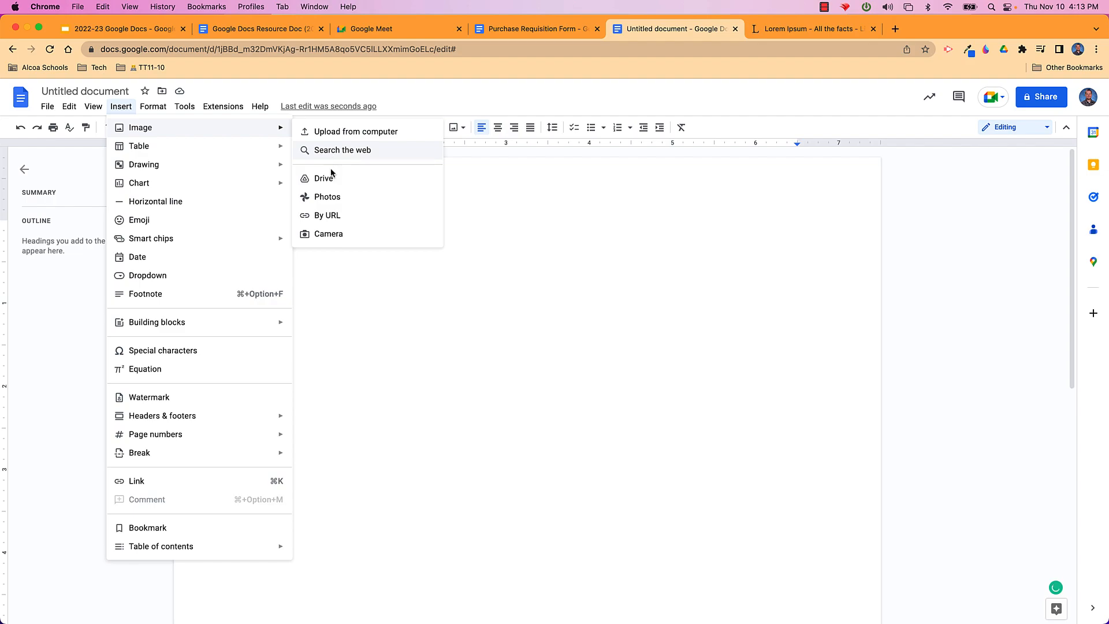
pyautogui.click(349, 235)
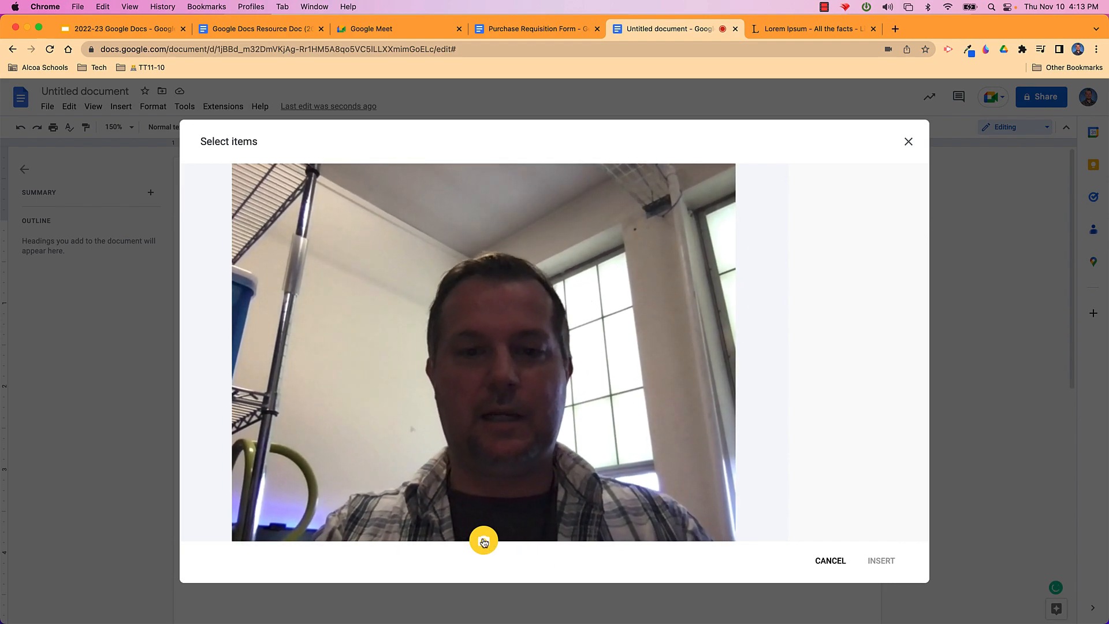
pyautogui.click(484, 541)
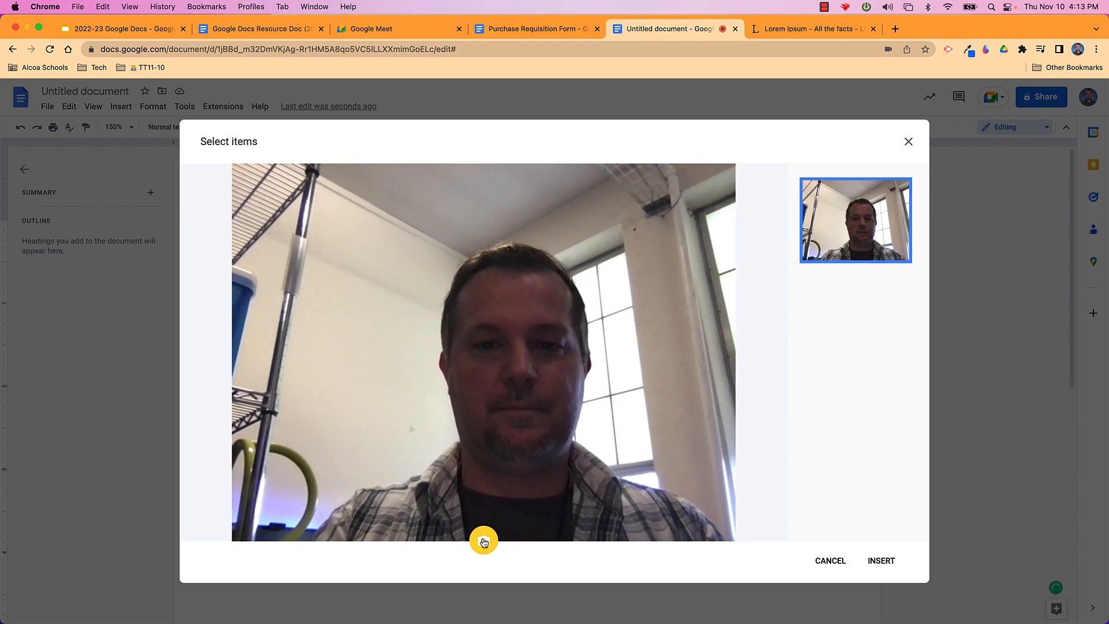
pyautogui.click(879, 561)
# Delete the webcam photo so the page is blank again
pyautogui.click(508, 371)
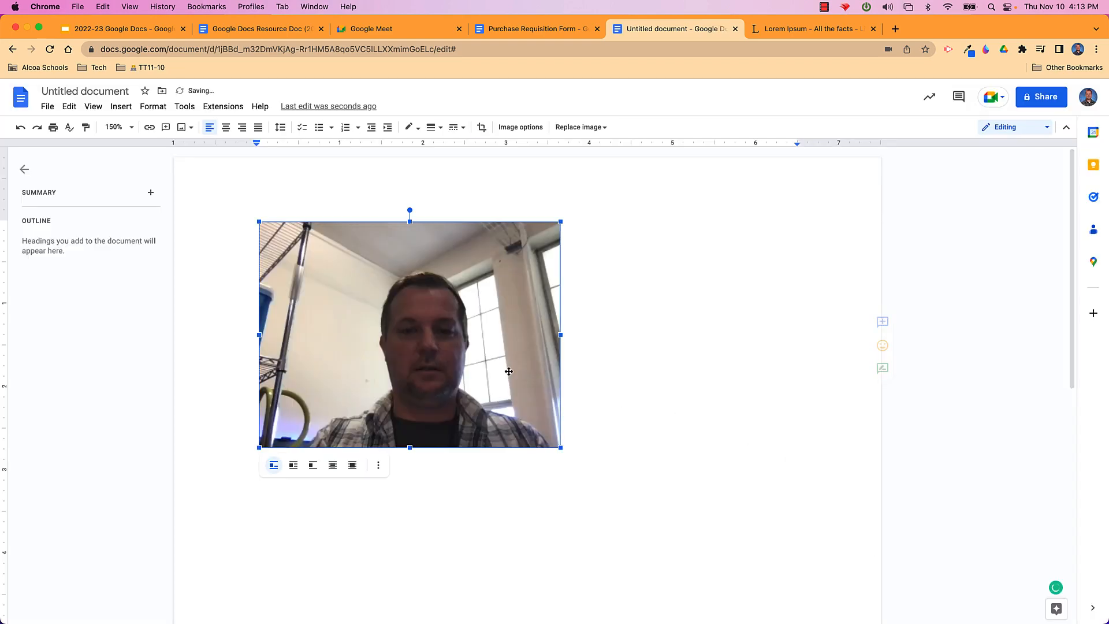
pyautogui.press('BackSpace')
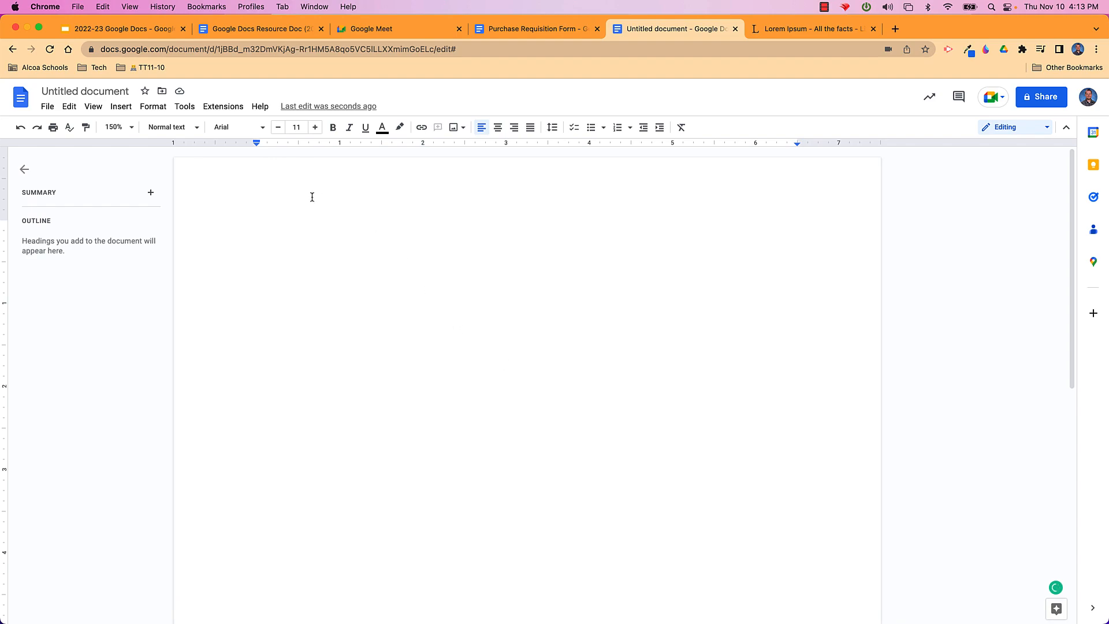
pyautogui.click(120, 107)
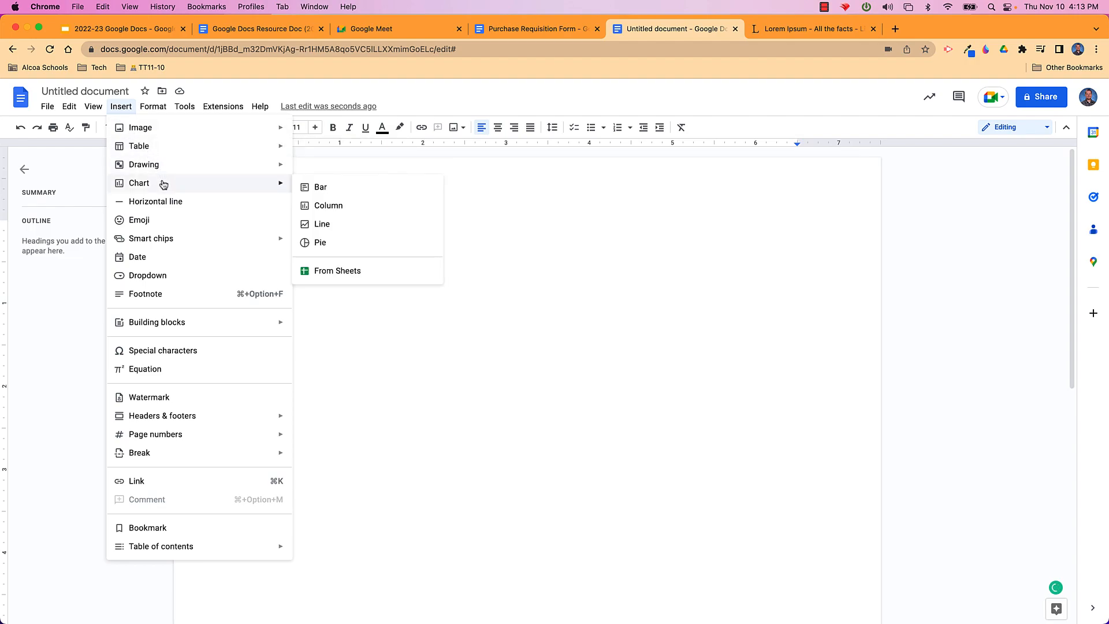
# Browse the Insert menu's Image, Table and Drawing submenus without inserting, then reopen it
pyautogui.moveTo(196, 146)
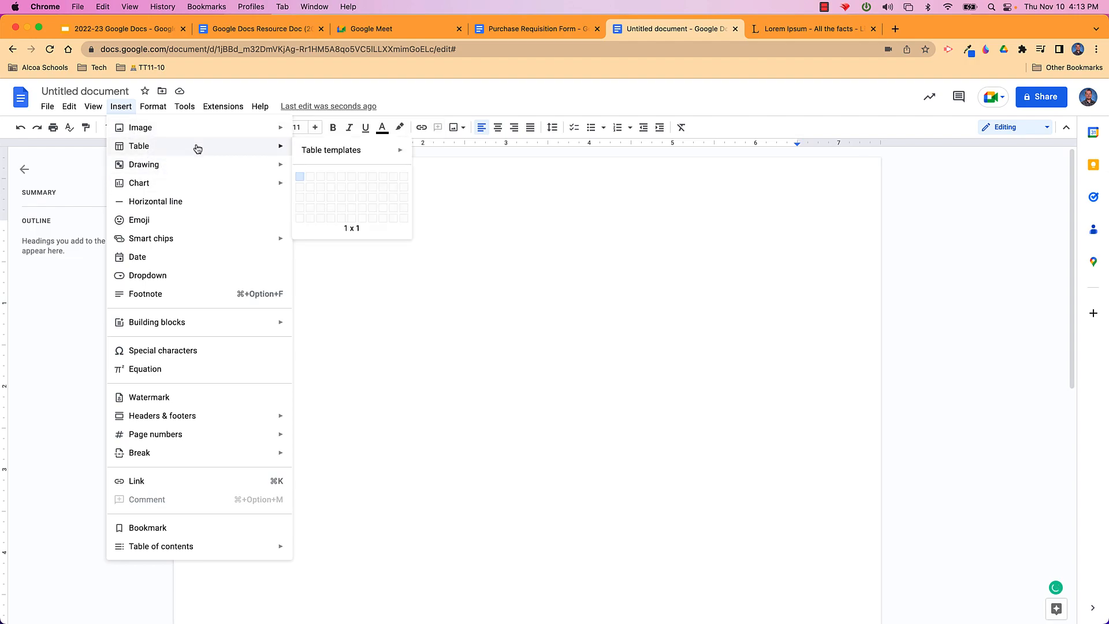
pyautogui.click(445, 95)
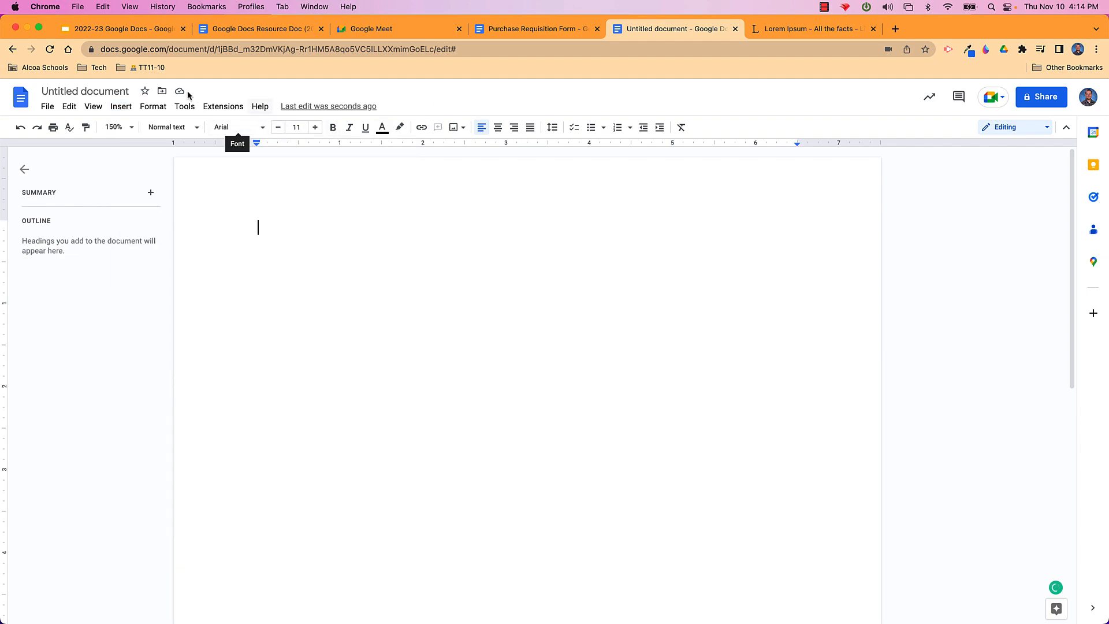
pyautogui.click(121, 107)
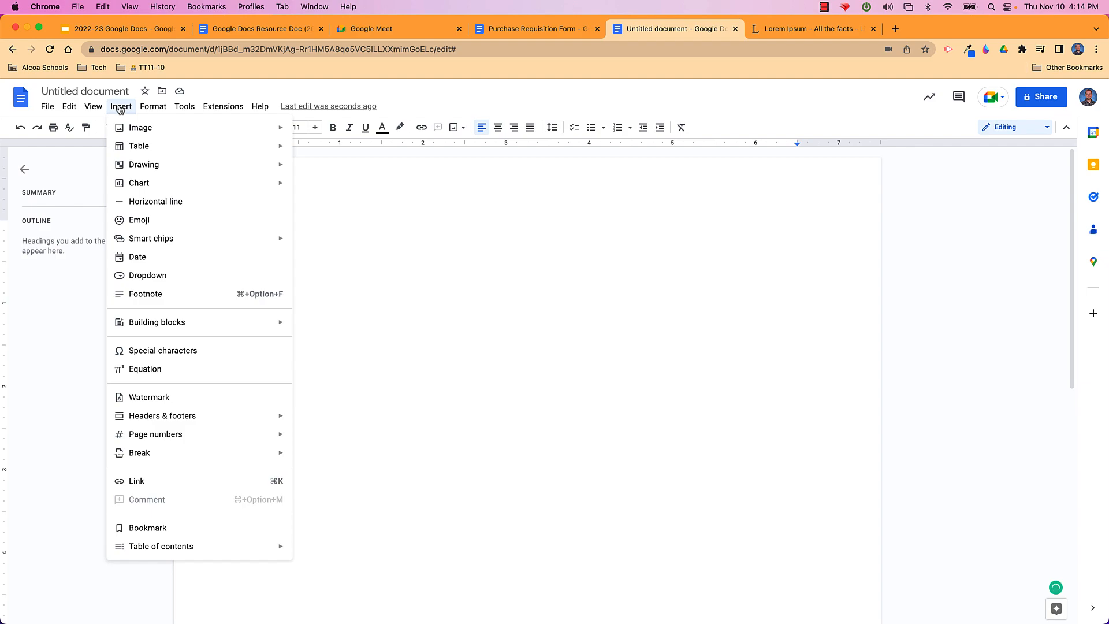
pyautogui.moveTo(126, 128)
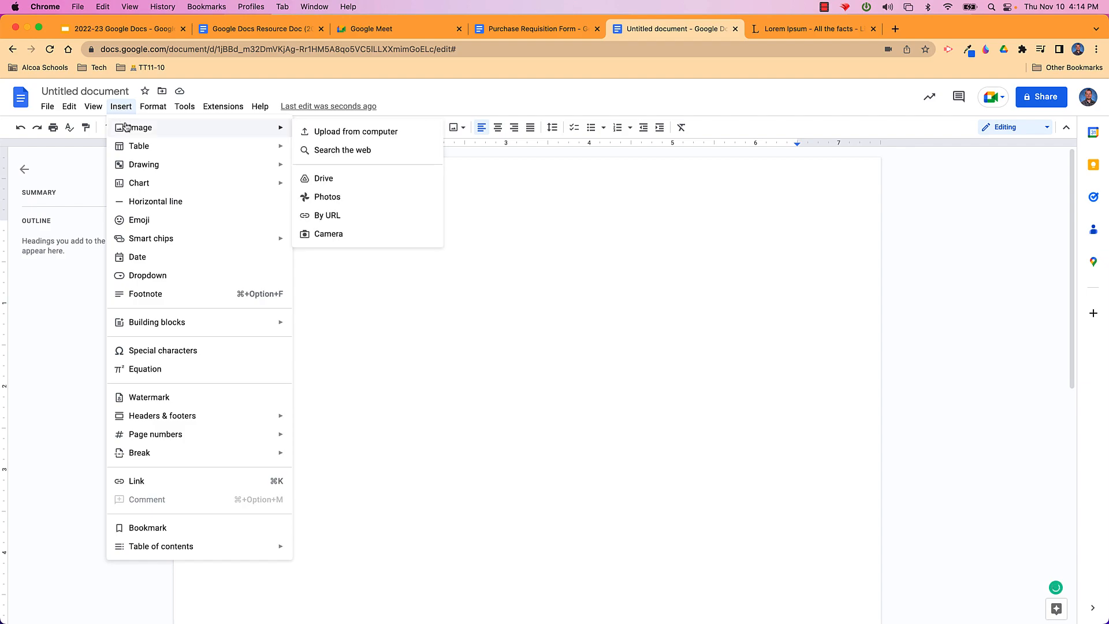
pyautogui.moveTo(138, 165)
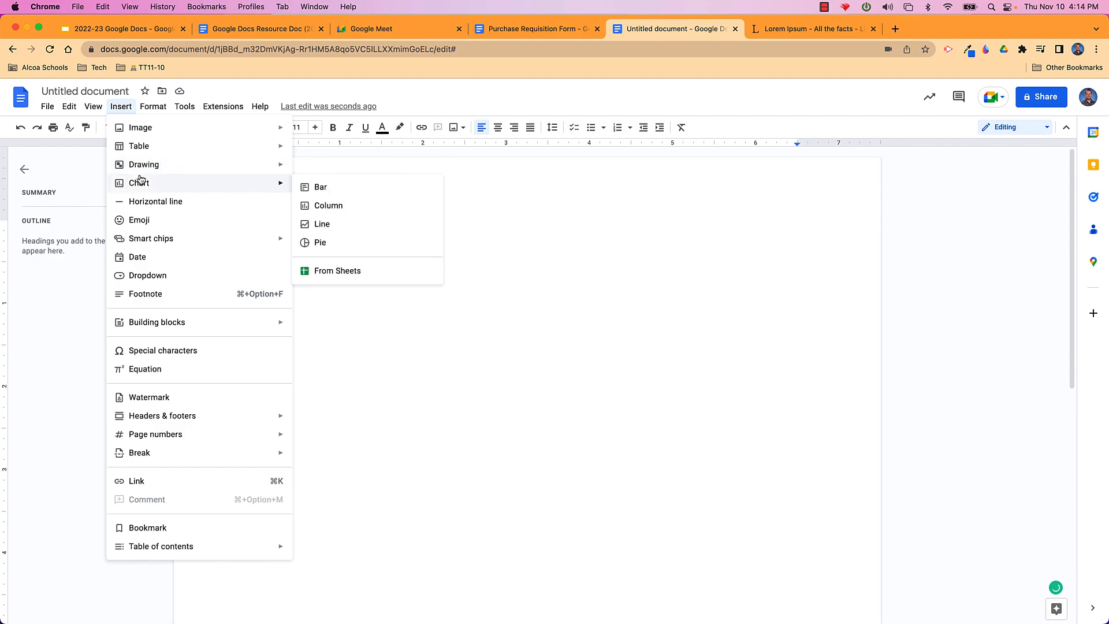
pyautogui.click(435, 86)
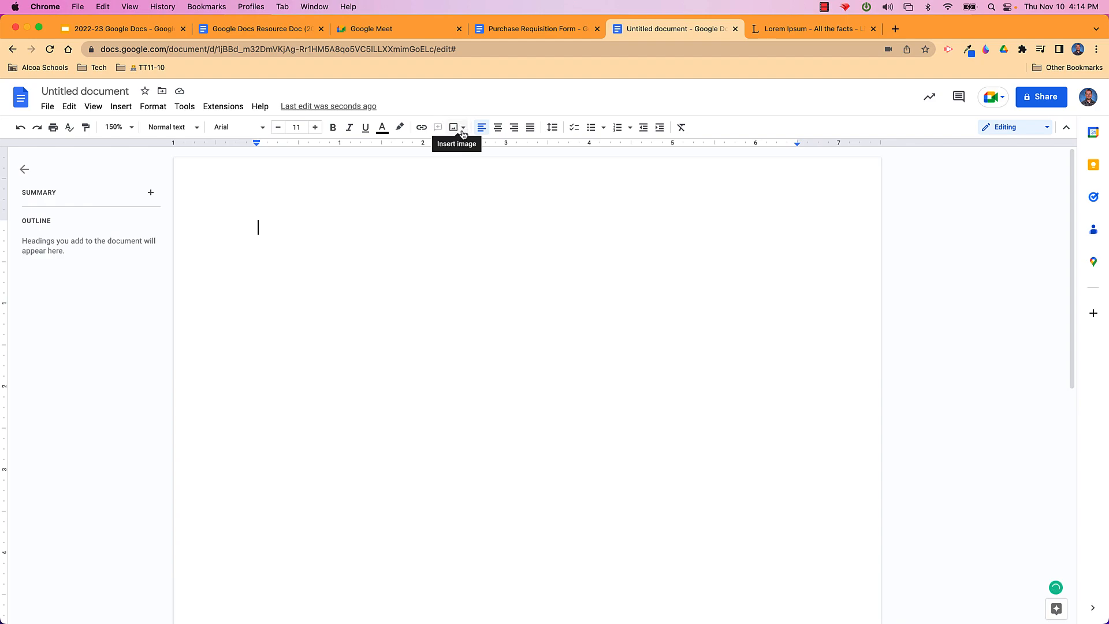
pyautogui.click(462, 134)
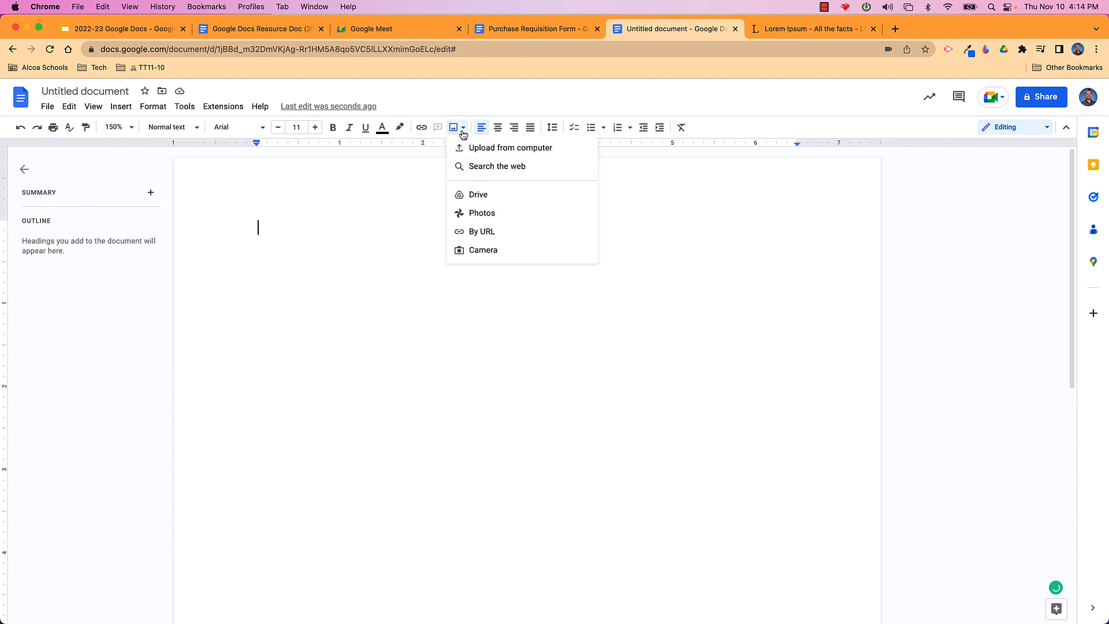
pyautogui.click(121, 107)
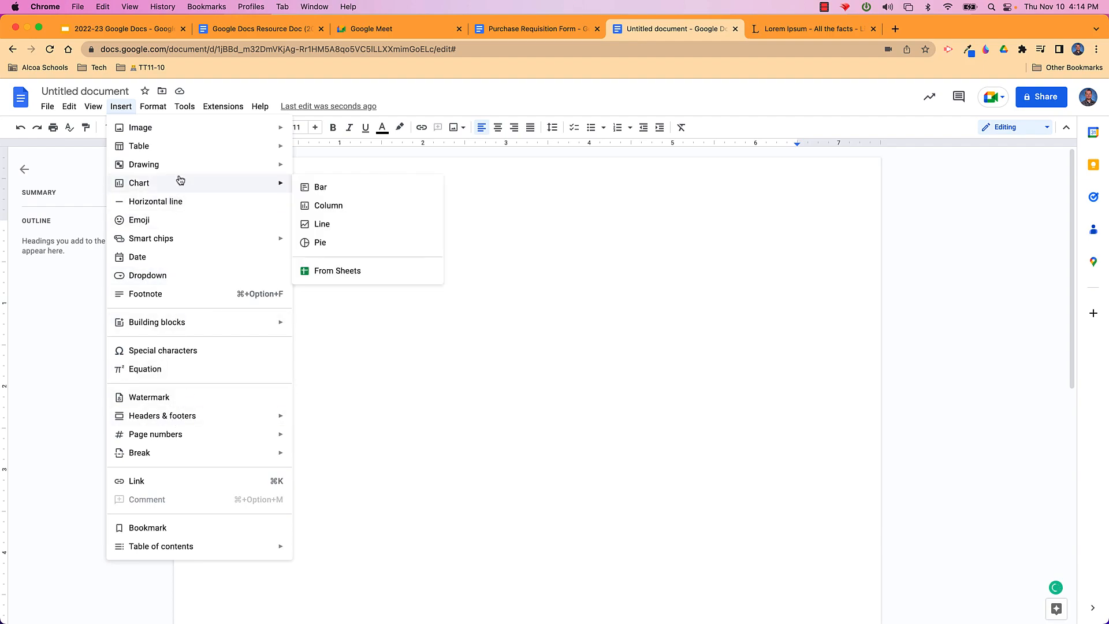
pyautogui.moveTo(178, 173)
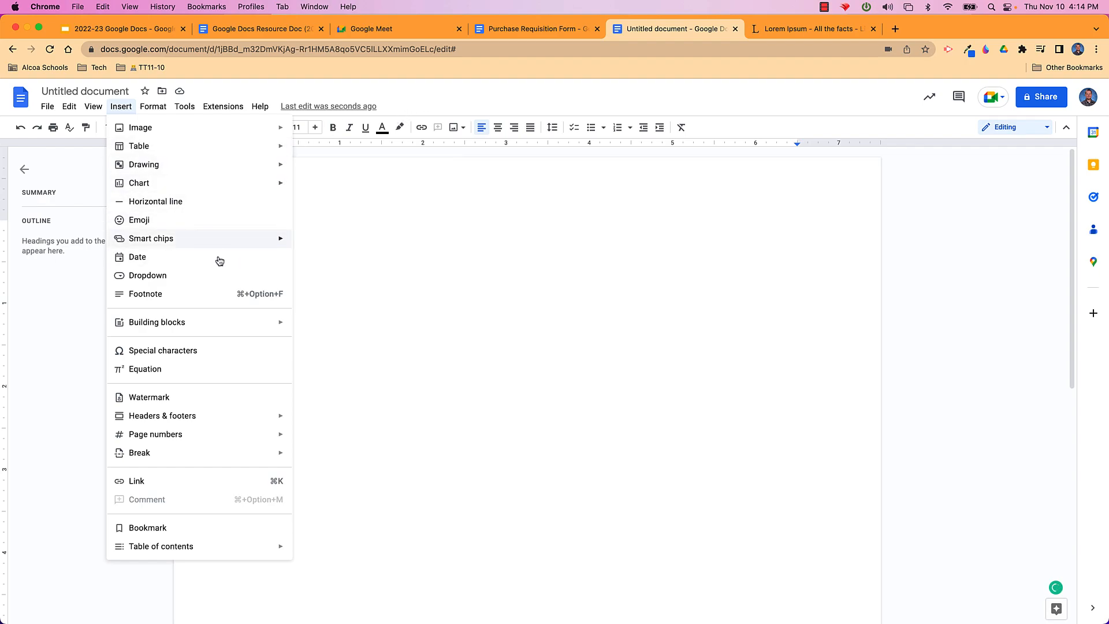
pyautogui.moveTo(232, 176)
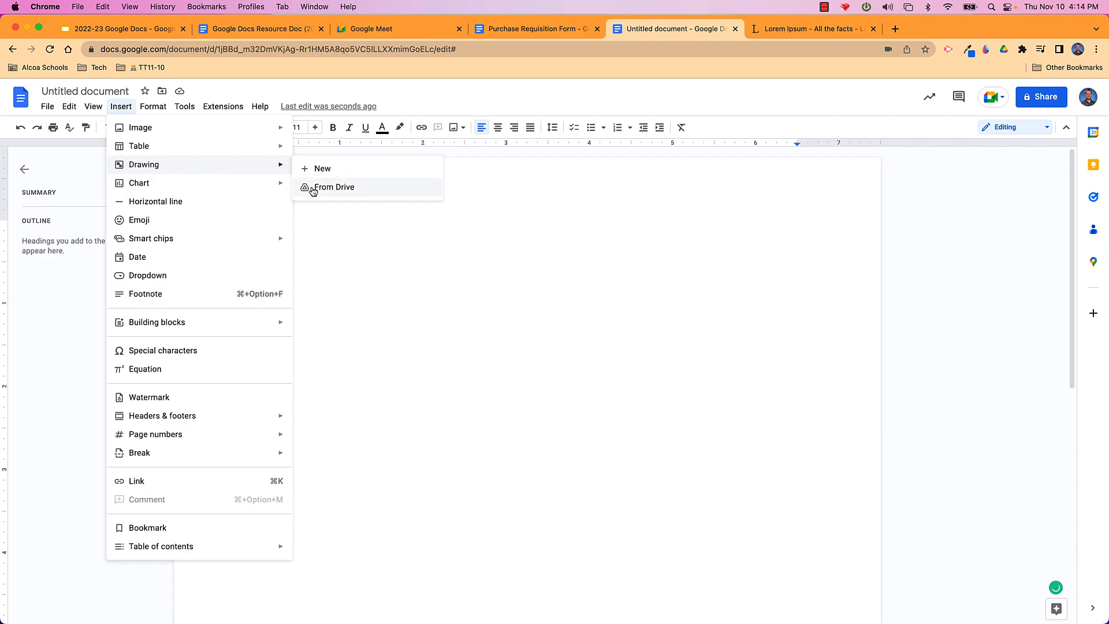
pyautogui.click(408, 283)
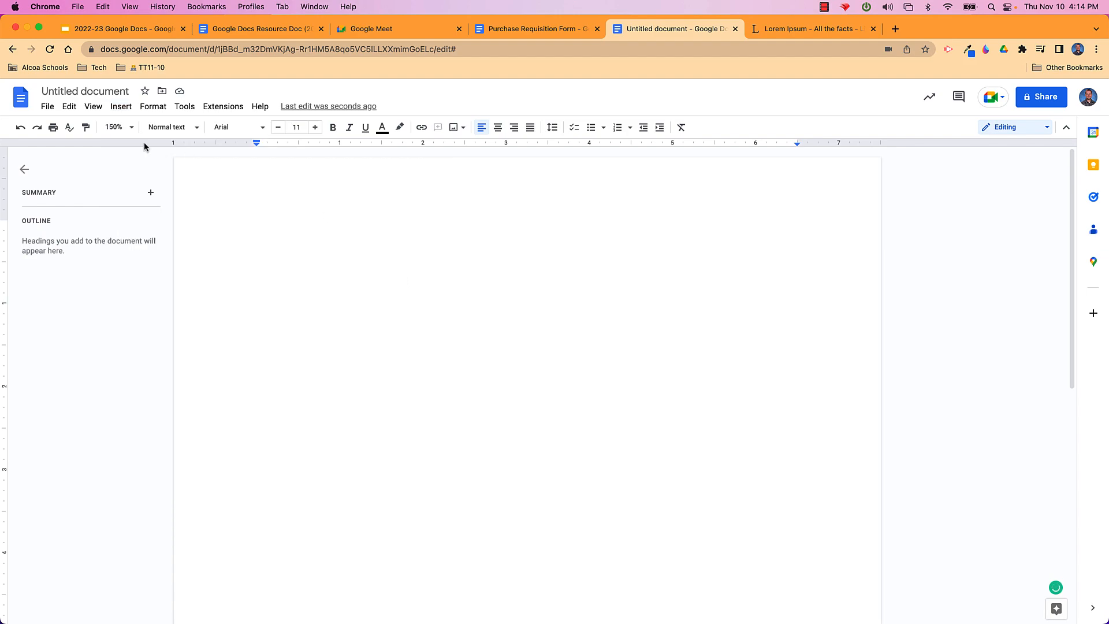
pyautogui.click(121, 107)
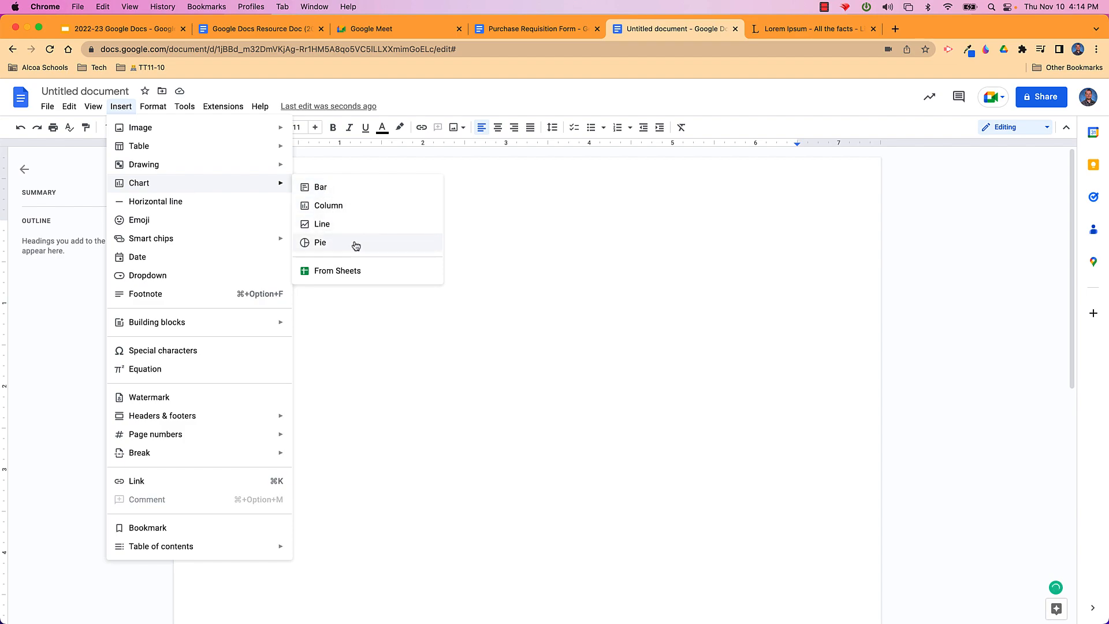
# Insert a bar chart into the document and select it
pyautogui.click(342, 195)
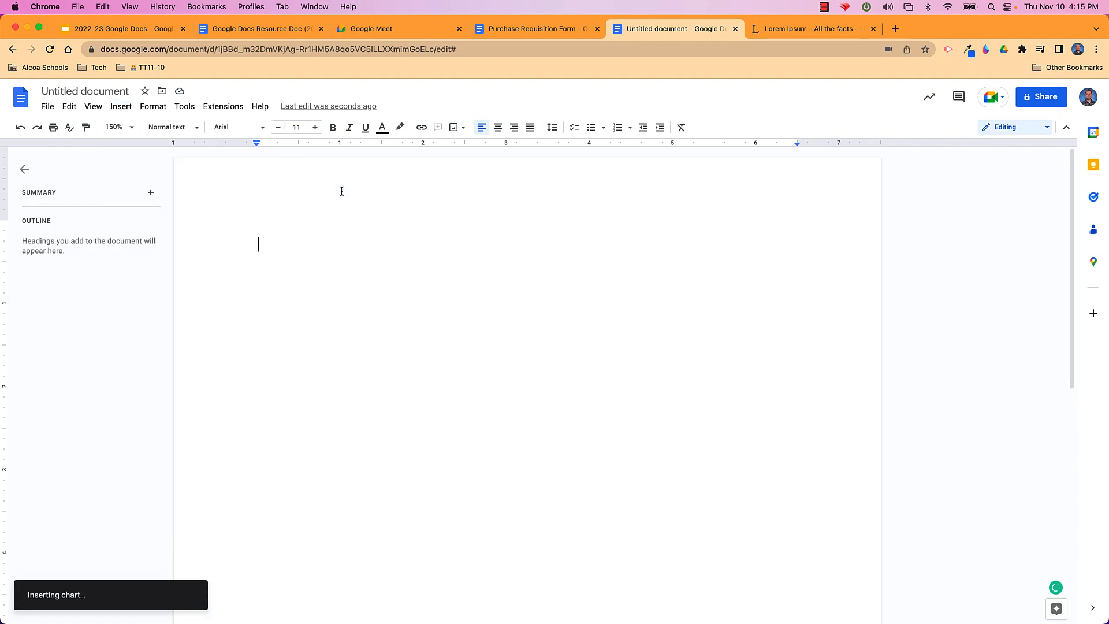
pyautogui.scroll(-1, 385, 347)
pyautogui.scroll(-2, 385, 347)
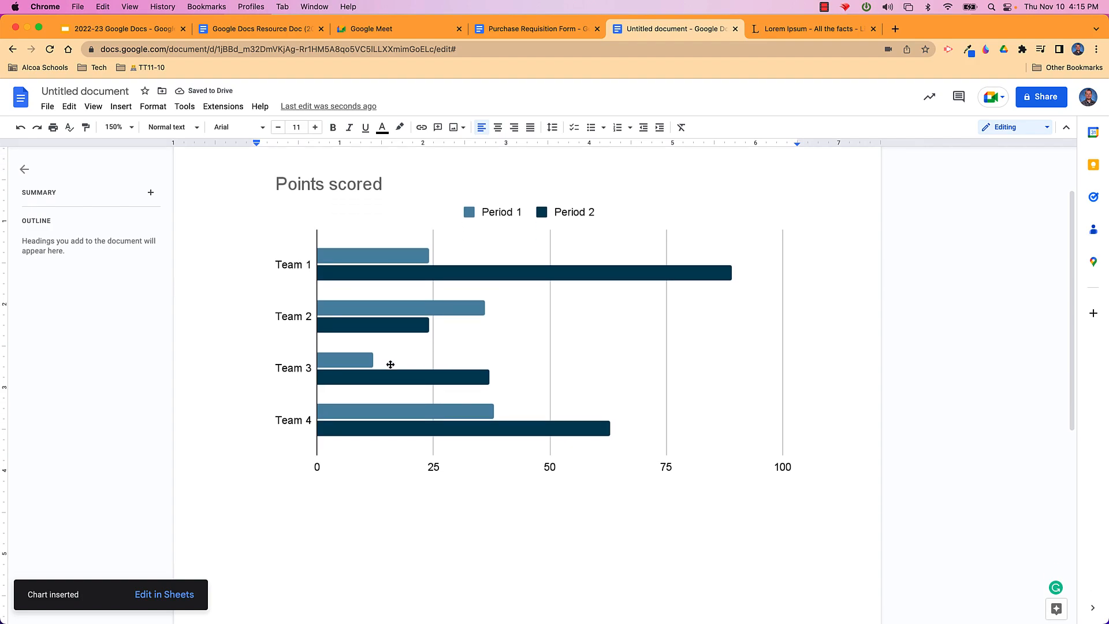
pyautogui.click(391, 365)
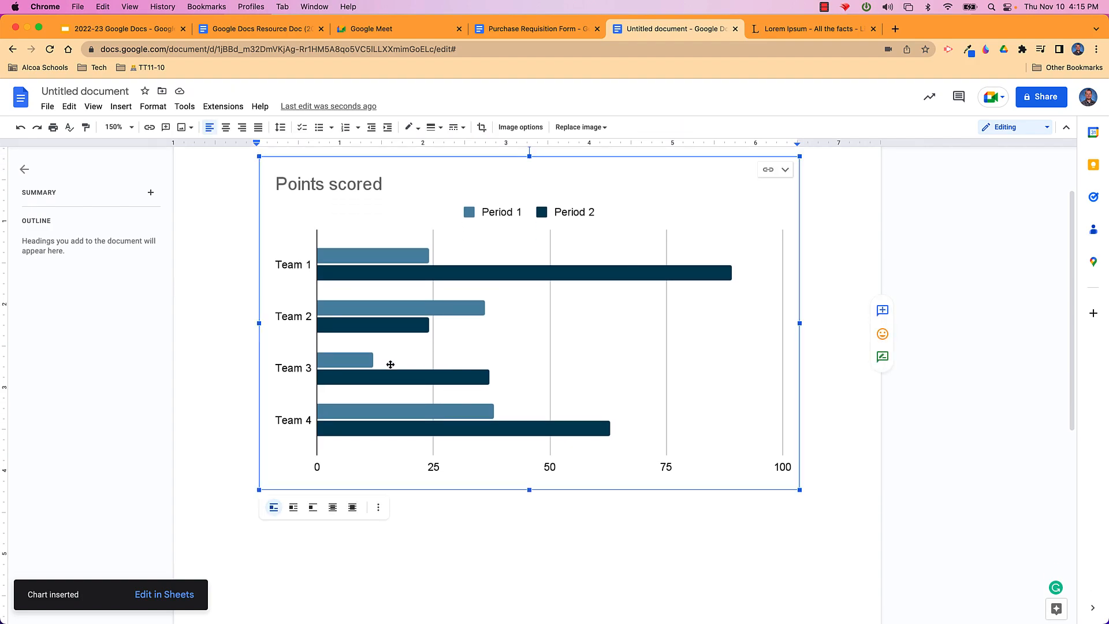
# Open the bar chart's linked source spreadsheet from its link options
pyautogui.scroll(3, 390, 364)
pyautogui.scroll(-9, 390, 365)
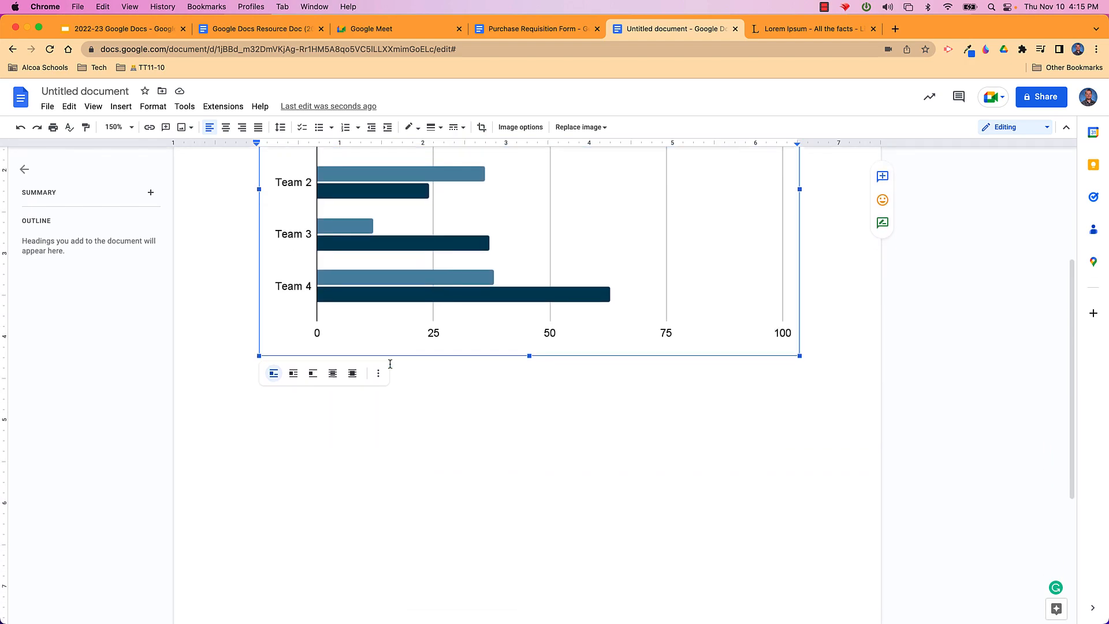
pyautogui.scroll(7, 390, 364)
pyautogui.scroll(2, 390, 364)
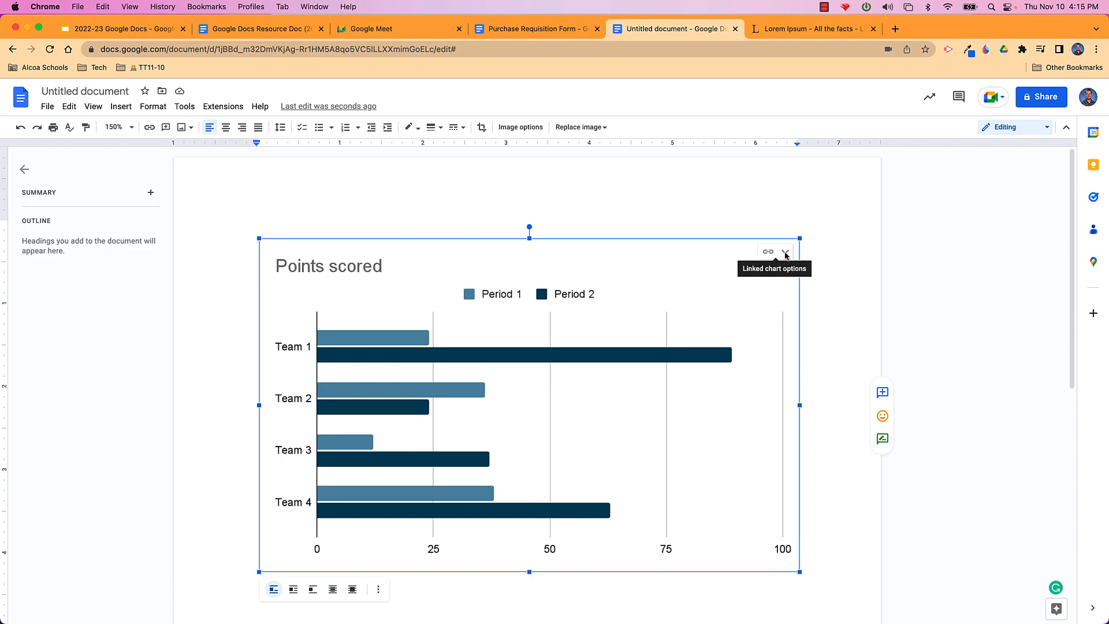
pyautogui.click(785, 253)
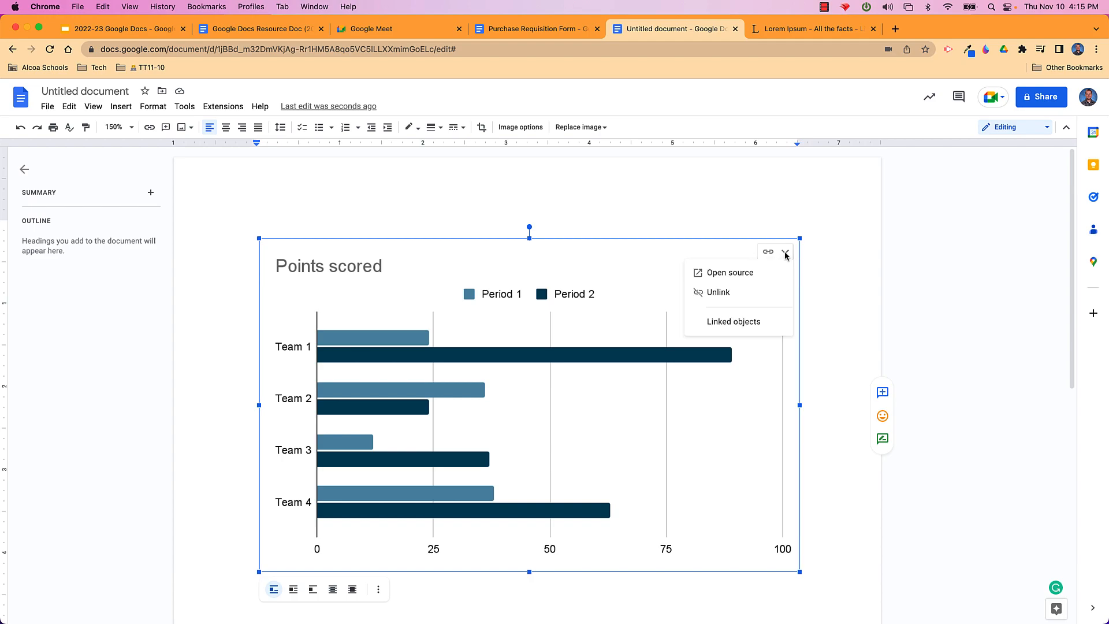
pyautogui.click(745, 273)
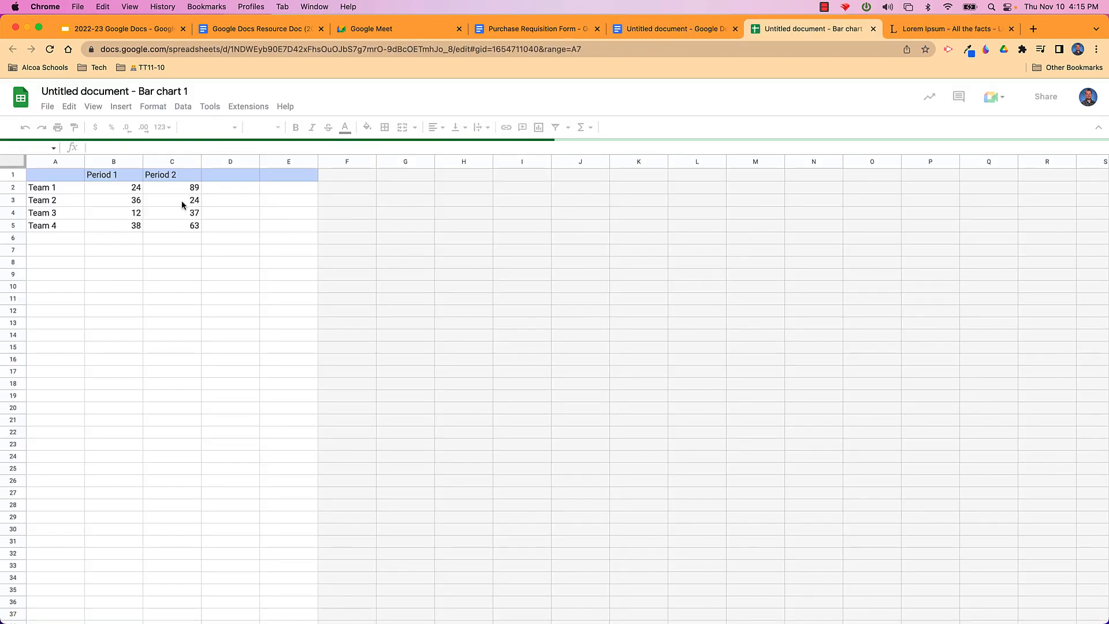
# Check the chart's link options in the doc, then close the 'Bar chart 1' spreadsheet tab
pyautogui.click(684, 26)
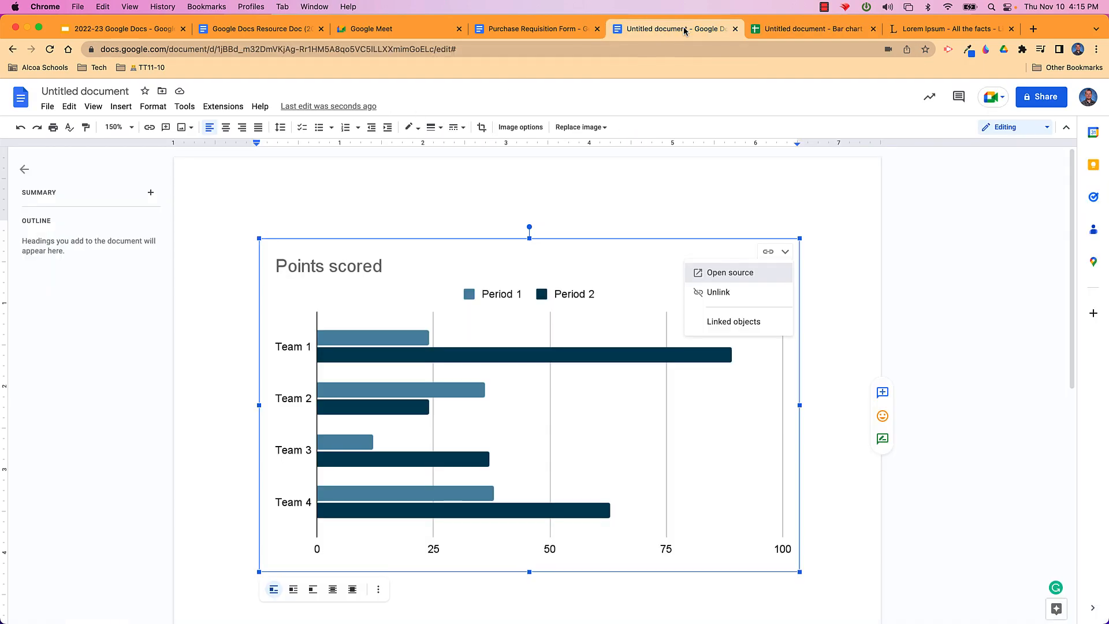
pyautogui.click(785, 251)
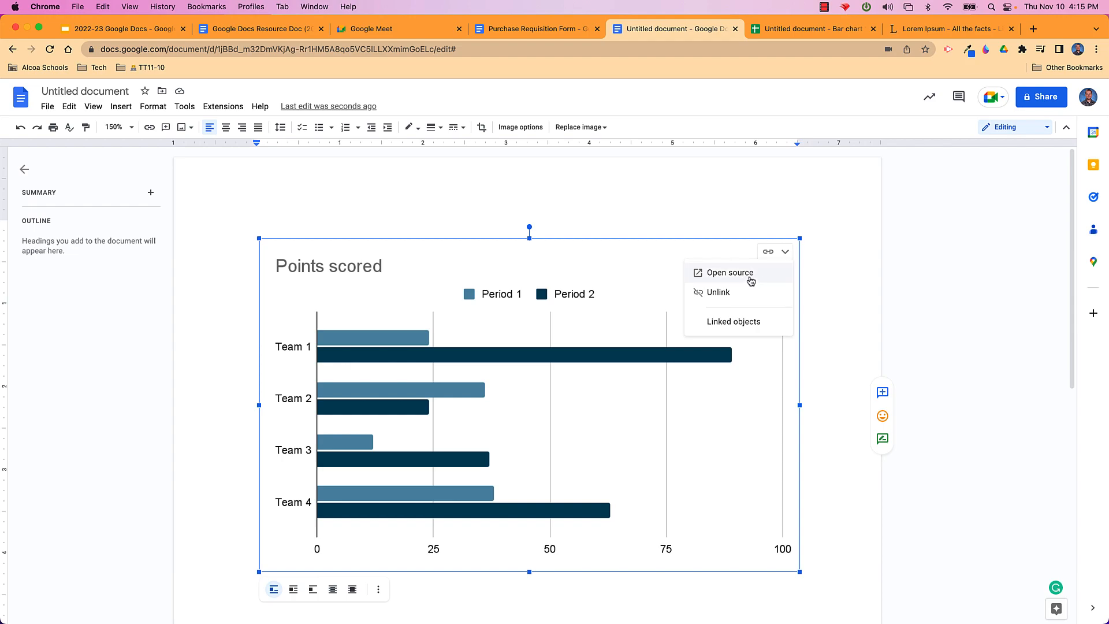
pyautogui.click(795, 32)
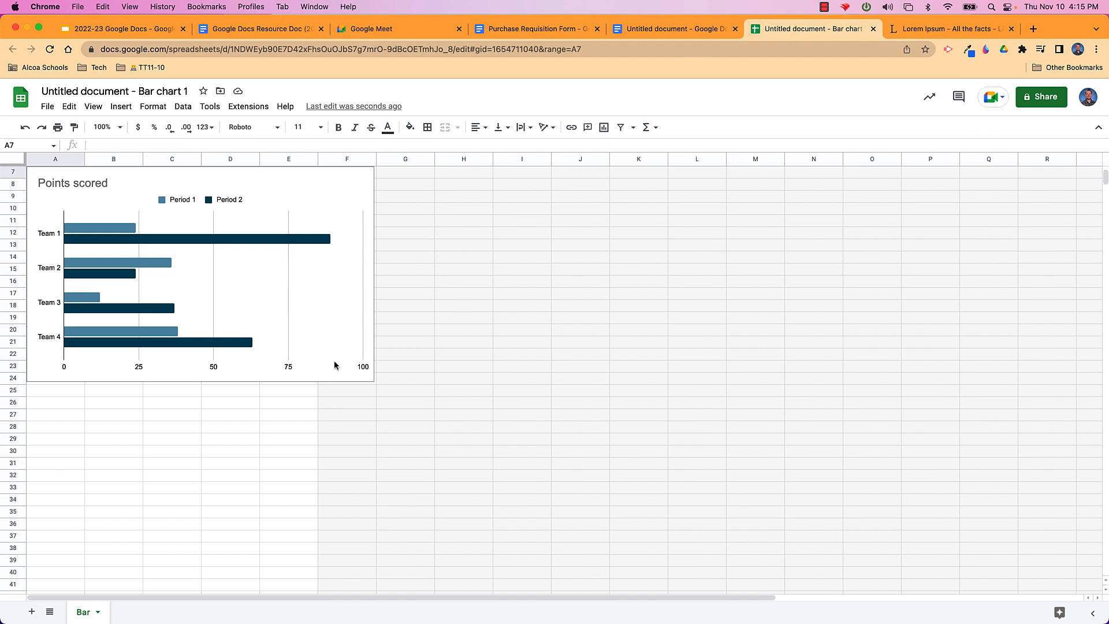
pyautogui.click(202, 301)
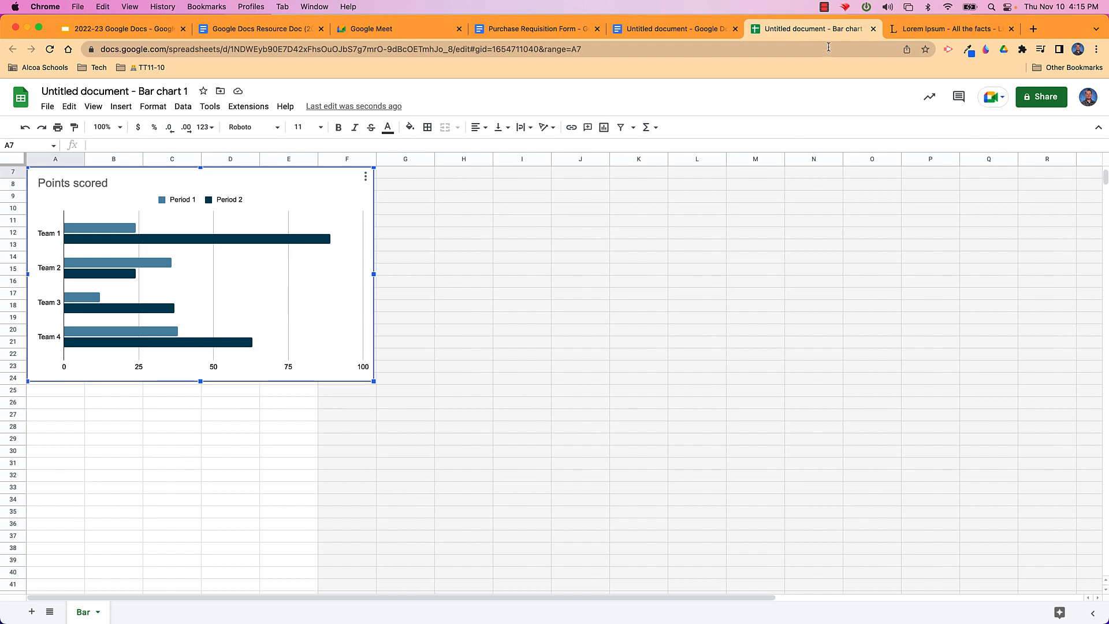
pyautogui.click(874, 29)
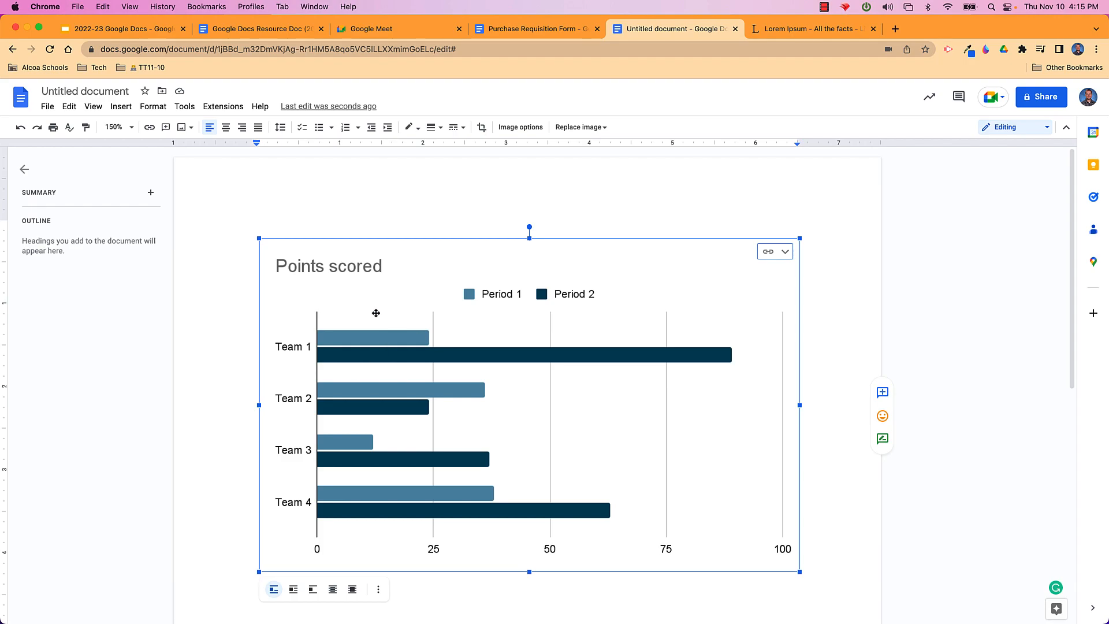
# Select the Points scored bar chart and delete it from the page
pyautogui.click(119, 108)
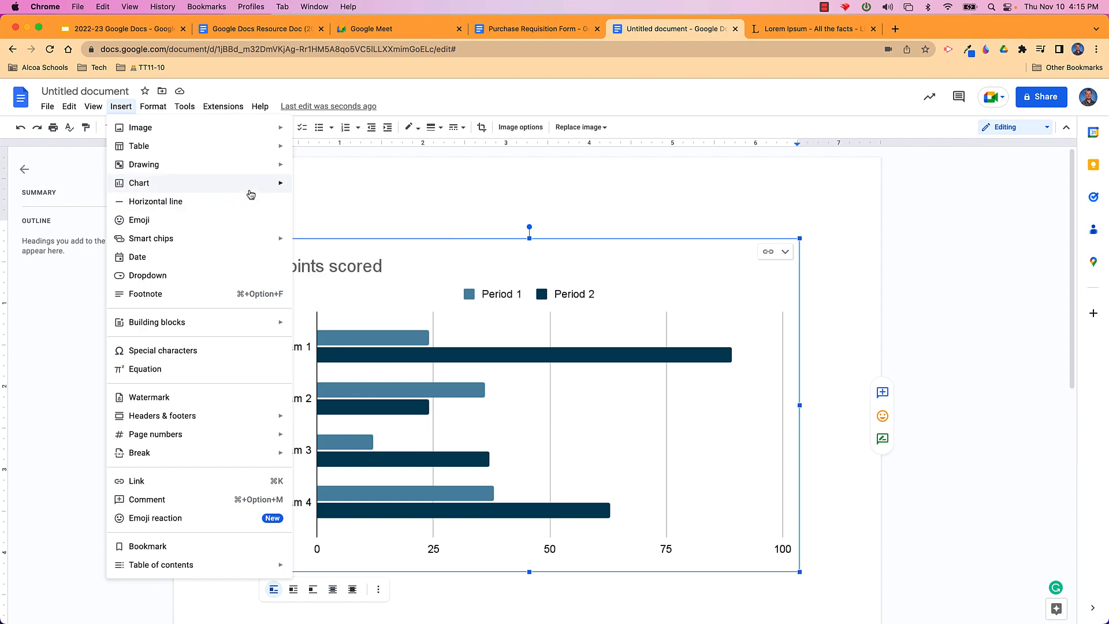
pyautogui.moveTo(272, 185)
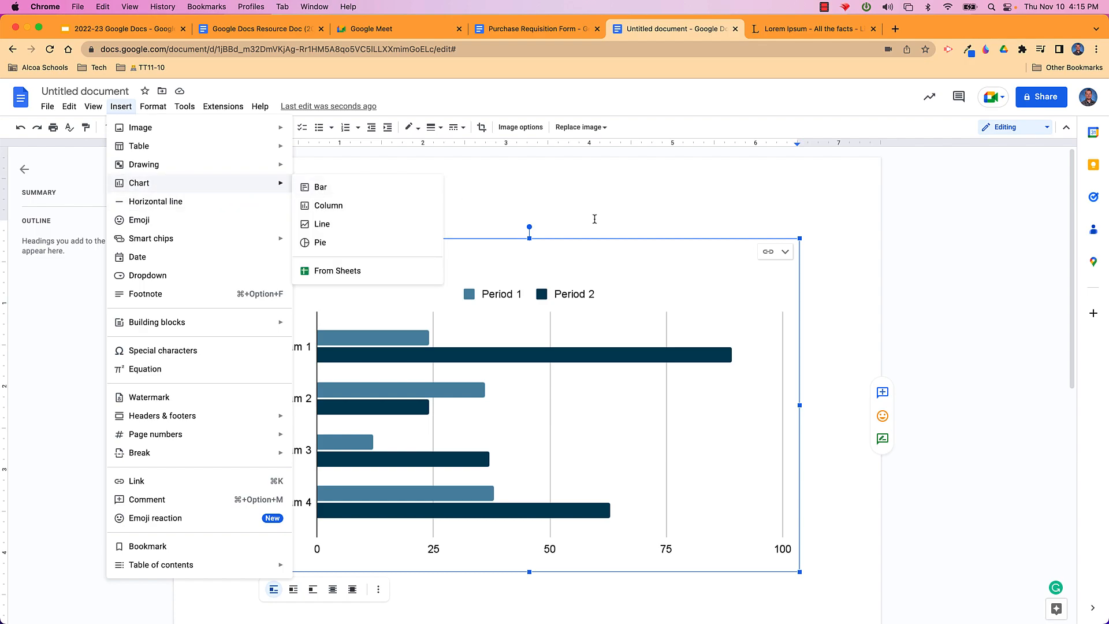
pyautogui.click(687, 171)
pyautogui.click(687, 356)
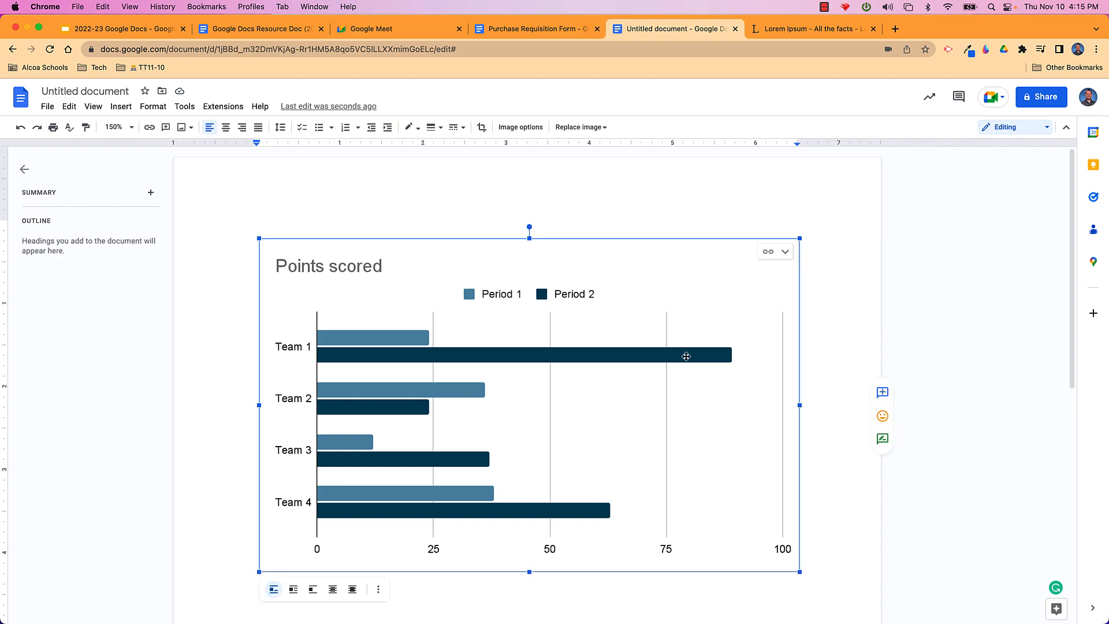
pyautogui.press('BackSpace')
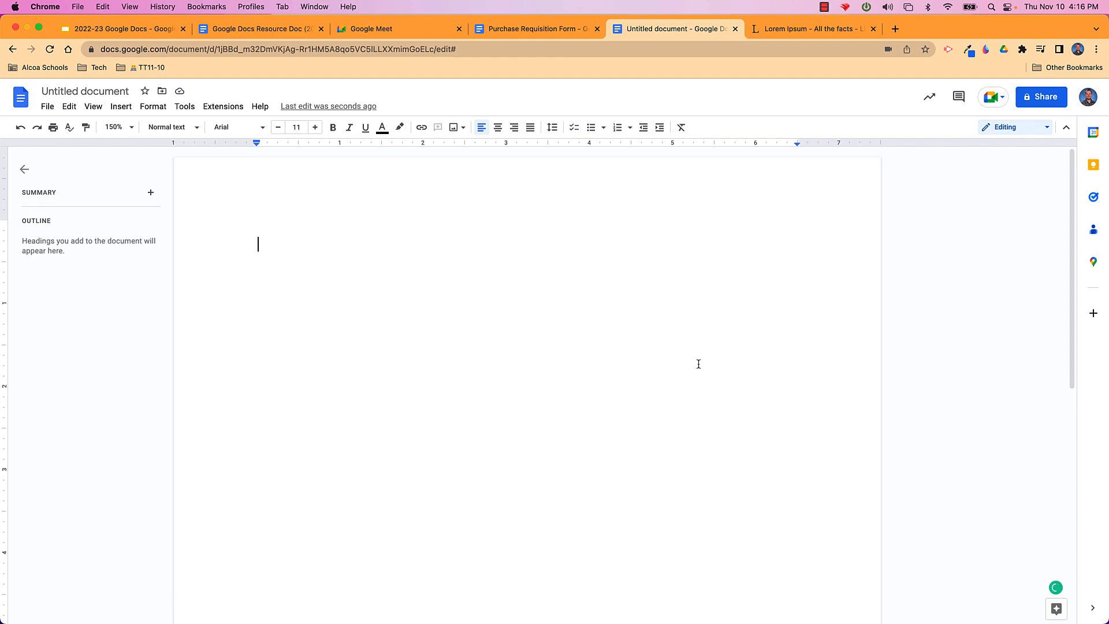
# Name the document 'My Doc' and give anyone in Alcoa City Schools with the link view access
pyautogui.click(1040, 97)
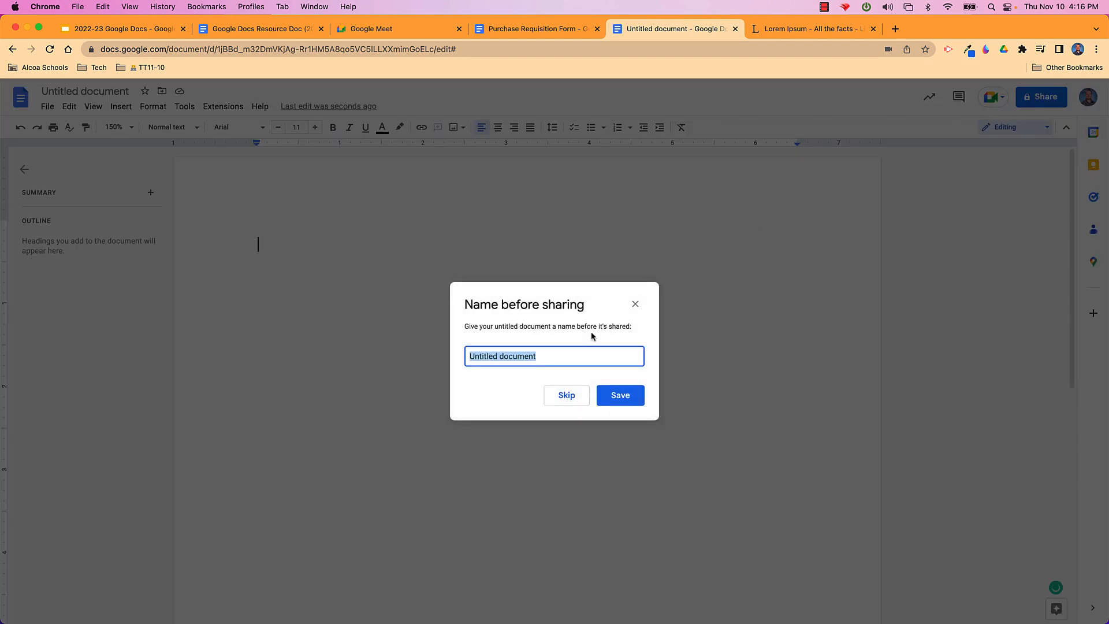
pyautogui.write('My Doc')
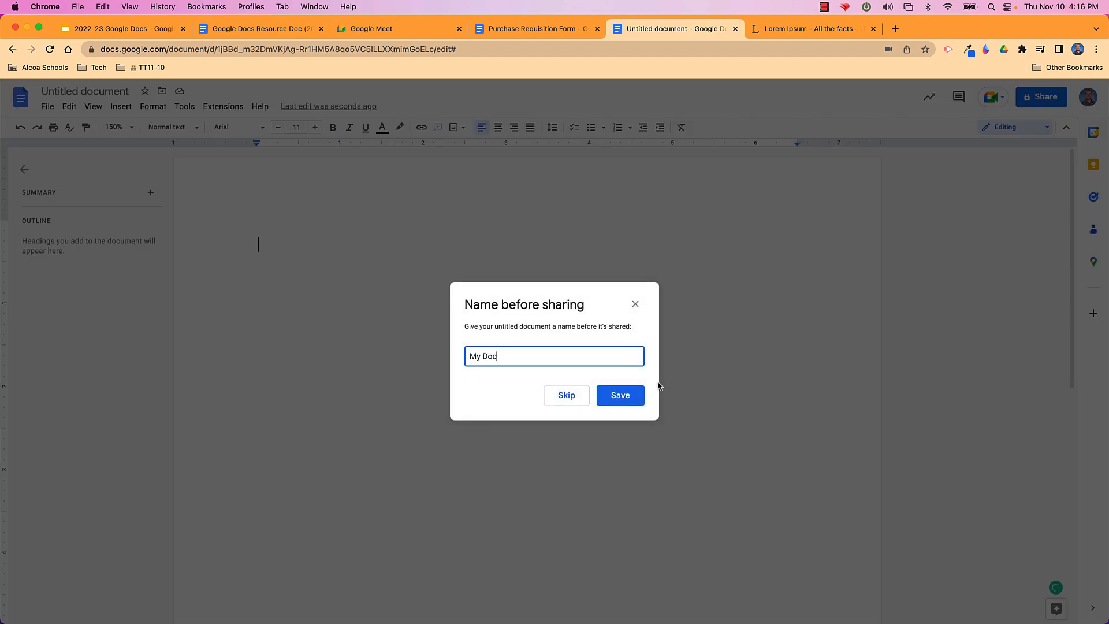
pyautogui.click(629, 398)
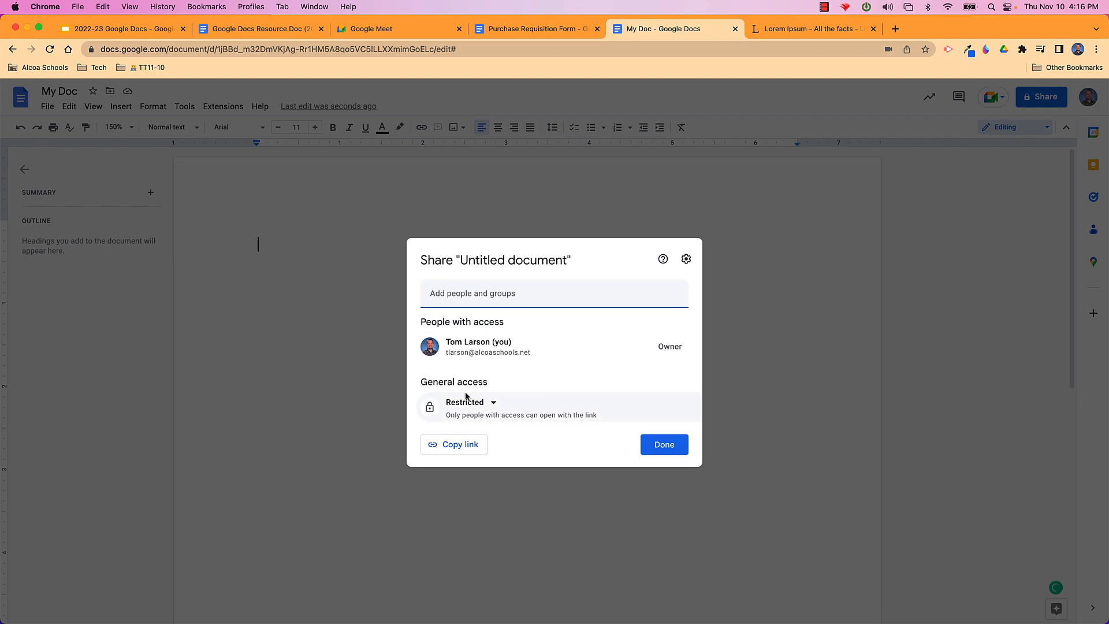
pyautogui.click(494, 404)
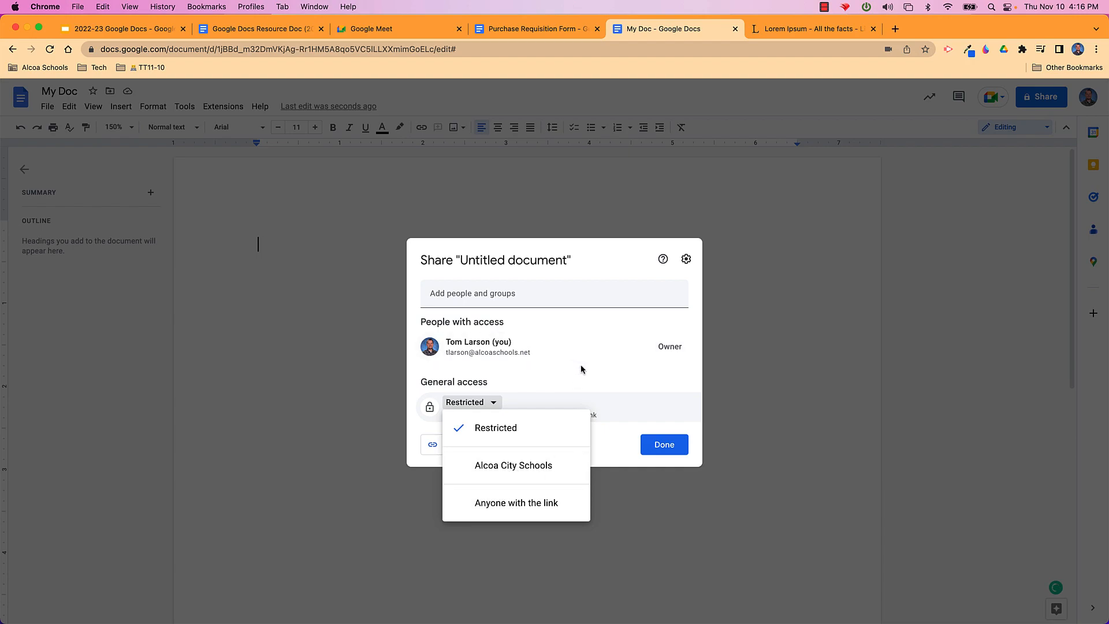
pyautogui.click(536, 464)
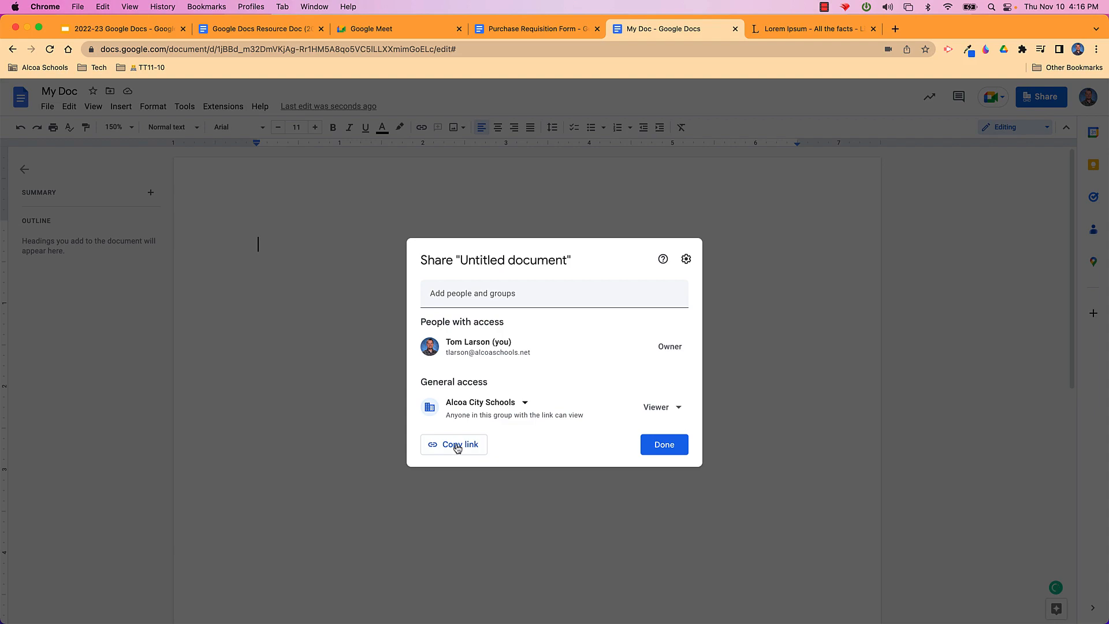
pyautogui.click(663, 445)
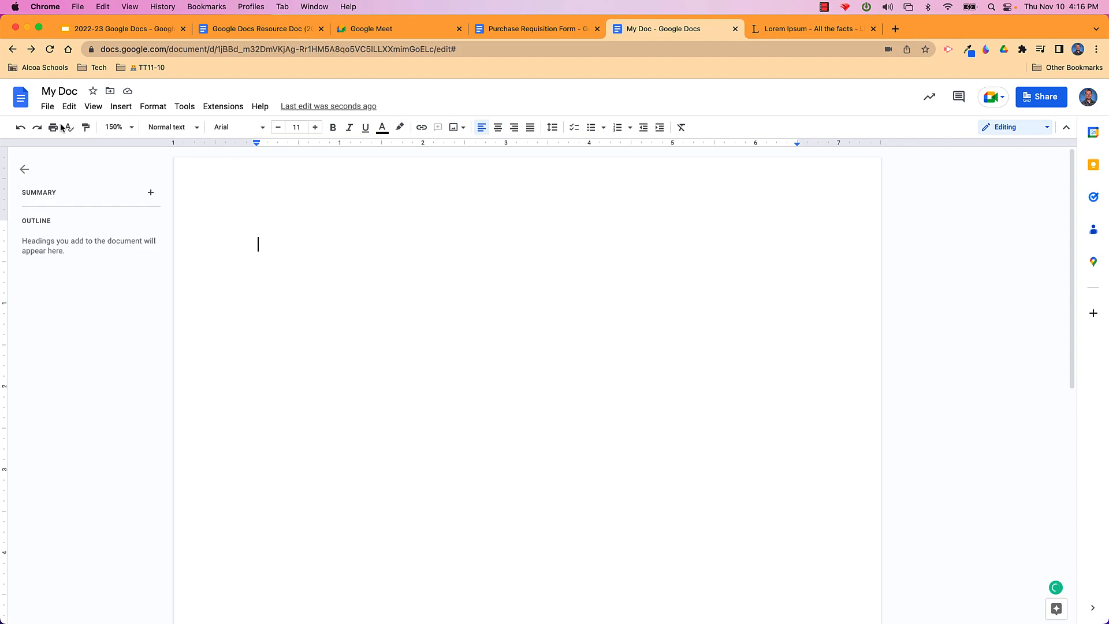
# Paste three Lorem Ipsum paragraphs into the page and open File > Email > Email this file
pyautogui.click(49, 108)
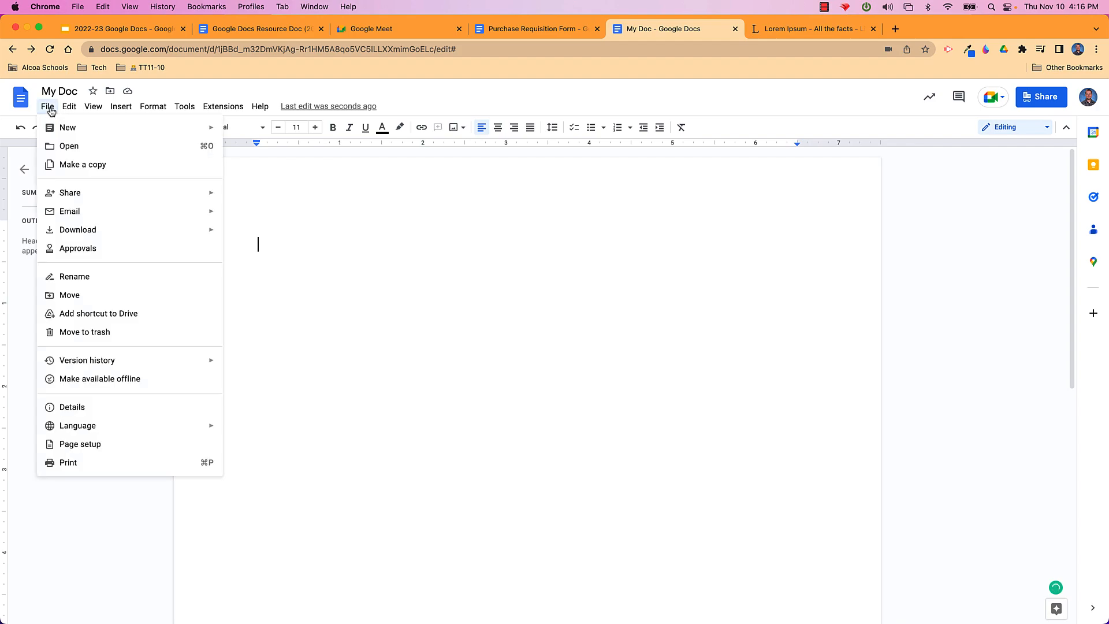
pyautogui.moveTo(90, 199)
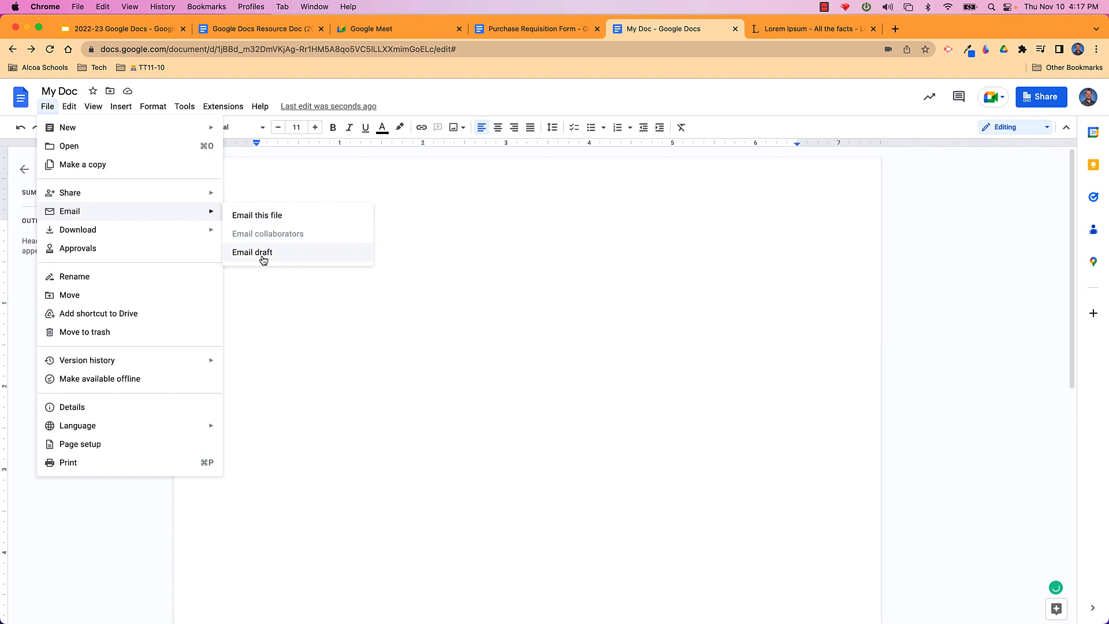
pyautogui.click(400, 216)
pyautogui.write('Lorem ipsum dolor sit amet, consectetur adipiscing elit. Nunc rhoncus, leo sit amet rhoncus facilisis, augue lorem accumsan urna, et aliquam metus purus sed dolor. Nulla orci purus, rutrum eget molestie sed, rhoncus at quam. Vivamus ullamcorper consectetur accumsan. Suspendisse at massa sed justo faucibus hendrerit. Fusce ex lacus, scelerisque at turpis sed, ullamcorper maximus neque. Maecenas rutrum, ante vel cursus ultrices, leo leo pretium lectus, vel blandit quam ante at tellus. In varius sit amet urna vel luctus. Phasellus hendrerit hendrerit nisi vel dictum. Duis vitae velit eu justo maximus mollis. Duis velit ipsum, malesuada vel nibh at, ultrices molestie velit. In quis mauris sit amet urna porta maximus non in sapien. Morbi et semper metus. Donec bibendum volutpat dignissim. Orci varius natoque penatibus et magnis dis parturient montes, nascetur ridiculus mus. Integer non nunc ac nulla posuere bibendum. Lorem ipsum dolor sit amet, consectetur adipiscing elit. Lorem ipsum dolor sit amet, consectetur adipiscing elit. Nunc ullamcorper velit scelerisque, congue turpis eget, euismod nisl. Aenean tincidunt facilisis nulla, id finibus justo pretium quis. Duis lacinia sapien in nulla dignissim, ac consectetur erat auctor. Ut semper, est quis malesuada sodales, leo urna egestas ipsum, elementum venenatis tellus nulla lobortis tortor. Aliquam vestibulum vitae lorem tempus semper. Suspendisse justo quam, efficitur nec nisi eu, gravida cursus velit. In id nunc eu orci vulputate auctor eget id elit. In vel lectus eget purus euismod tincidunt id ac massa. Nunc scelerisque tincidunt risus, vel imperdiet massa egestas at. Nulla sed ex non neque ornare condimentum vel in justo.')
pyautogui.scroll(2, 356, 265)
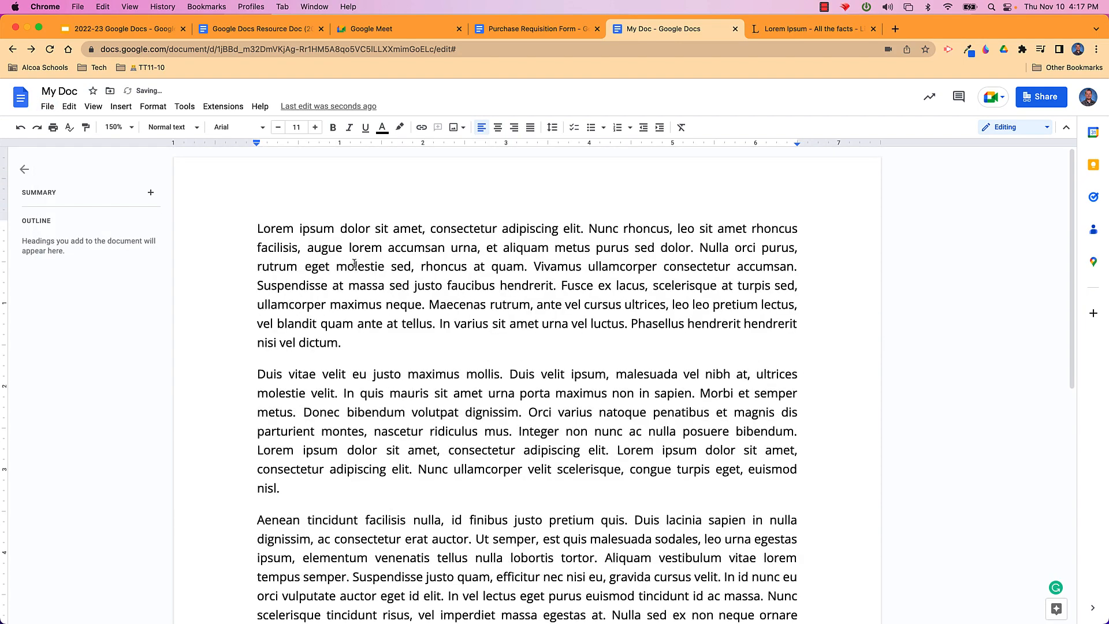
pyautogui.click(48, 107)
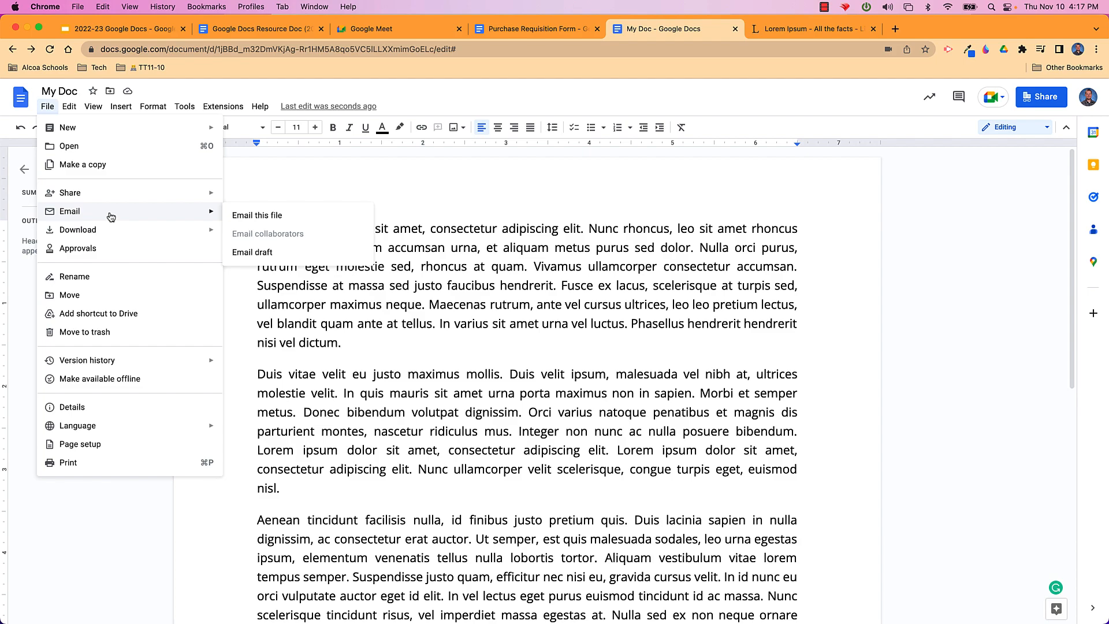
pyautogui.click(253, 216)
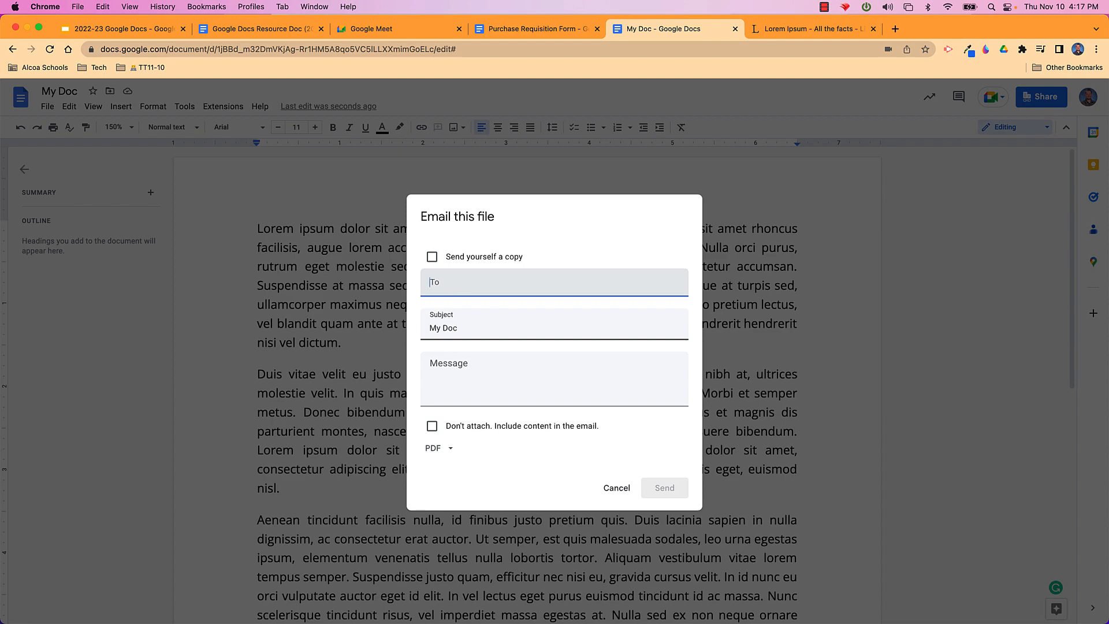
# Add the suggested recipient in the To field and show the PDF attachment format list
pyautogui.click(480, 318)
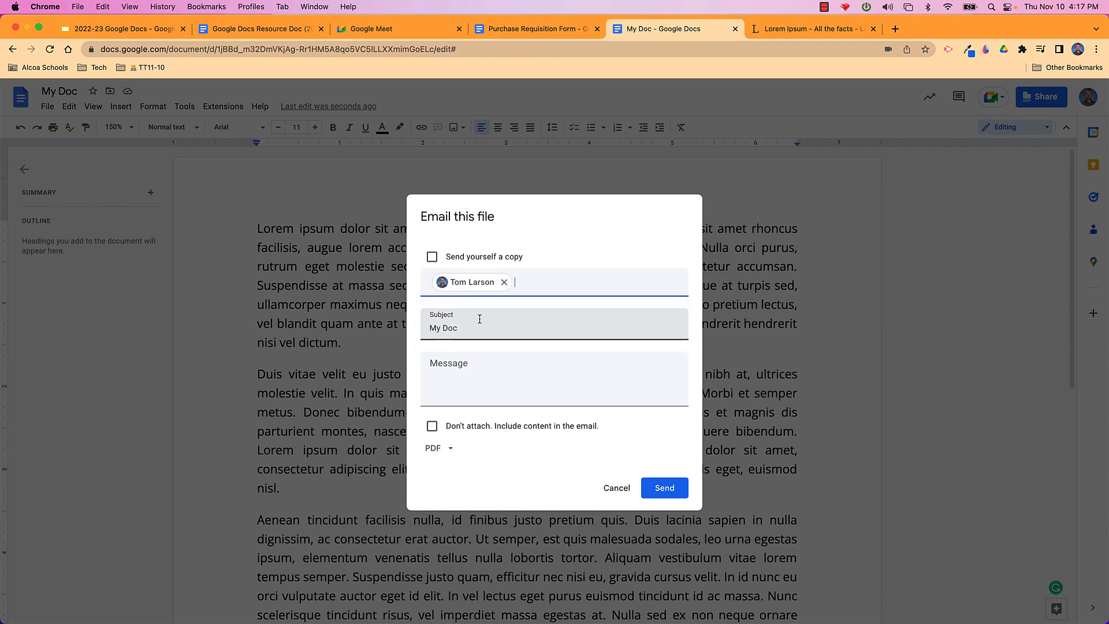
pyautogui.click(453, 363)
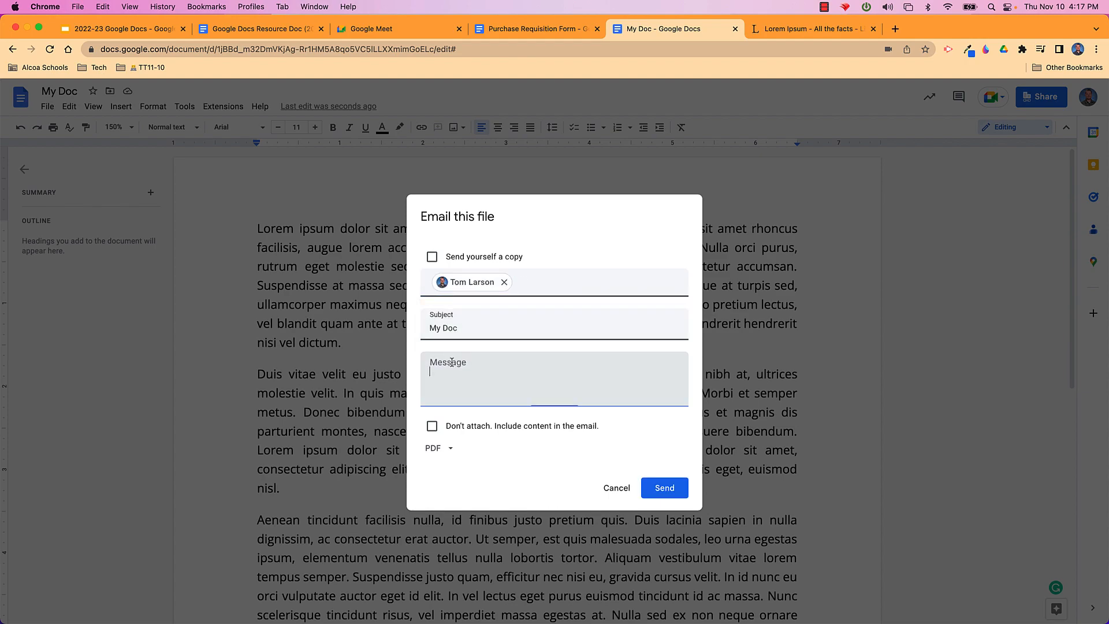
pyautogui.click(453, 453)
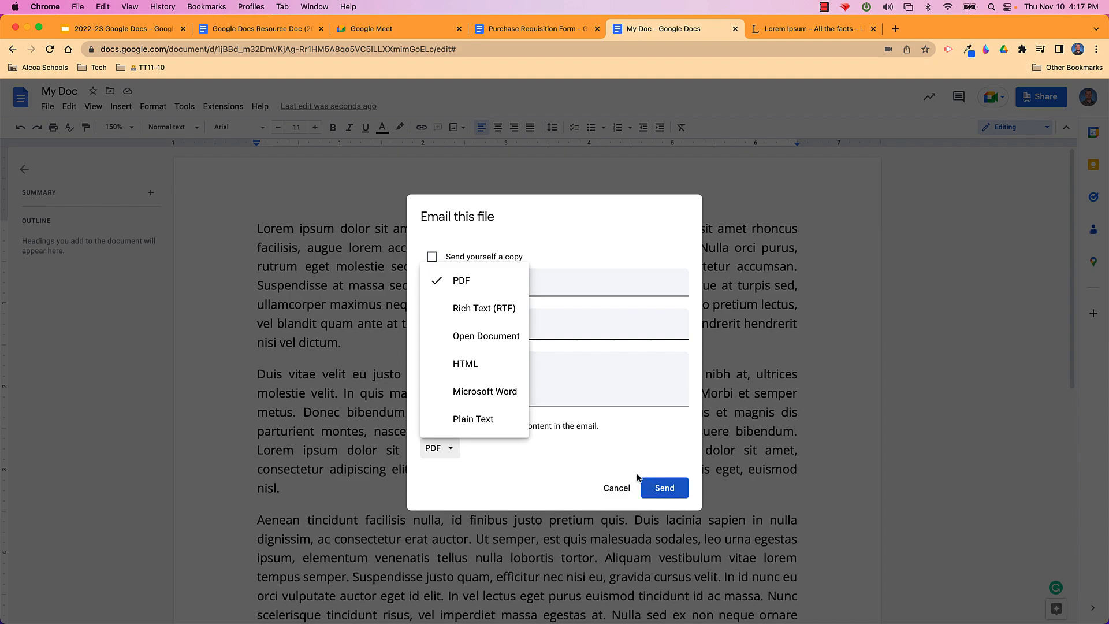
# Cancel the email and look over the File menu's Email and Download format options
pyautogui.click(614, 487)
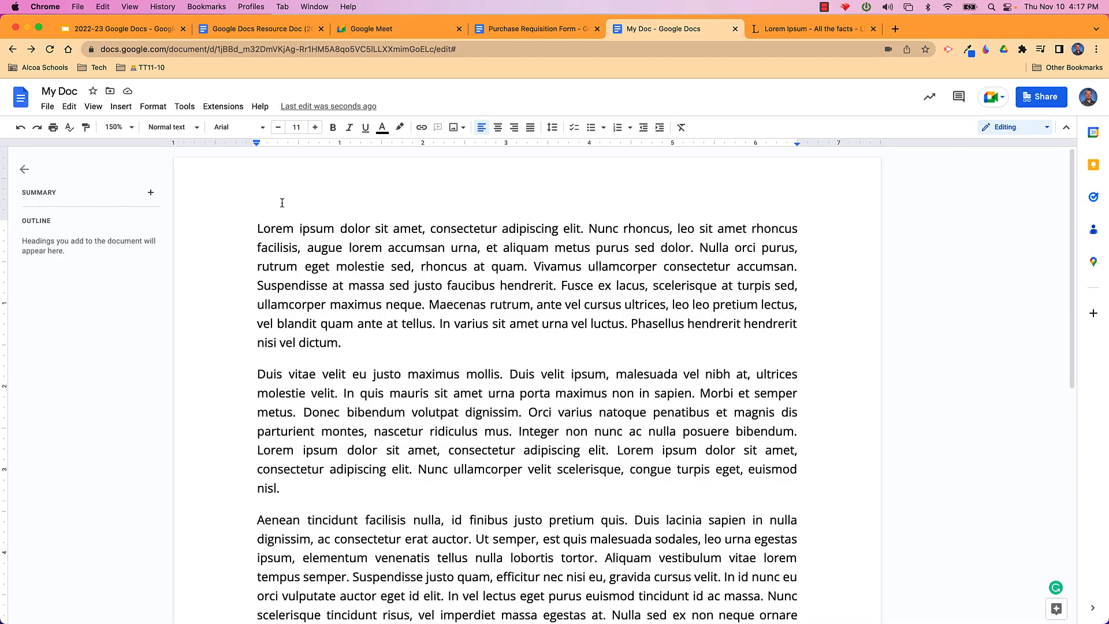
pyautogui.click(48, 106)
pyautogui.moveTo(113, 213)
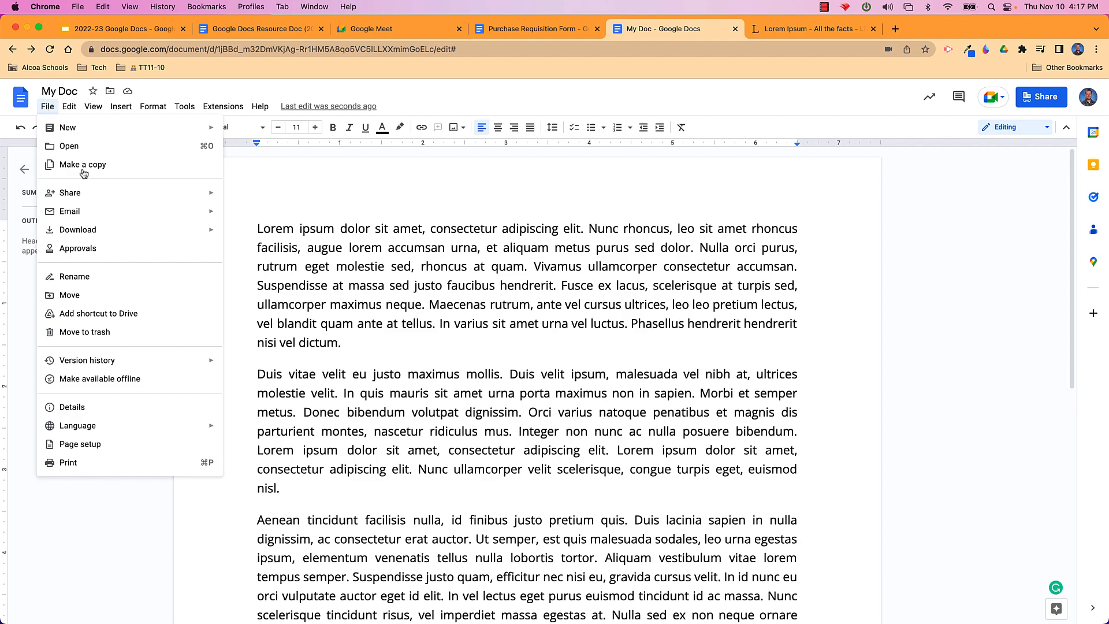
pyautogui.moveTo(142, 233)
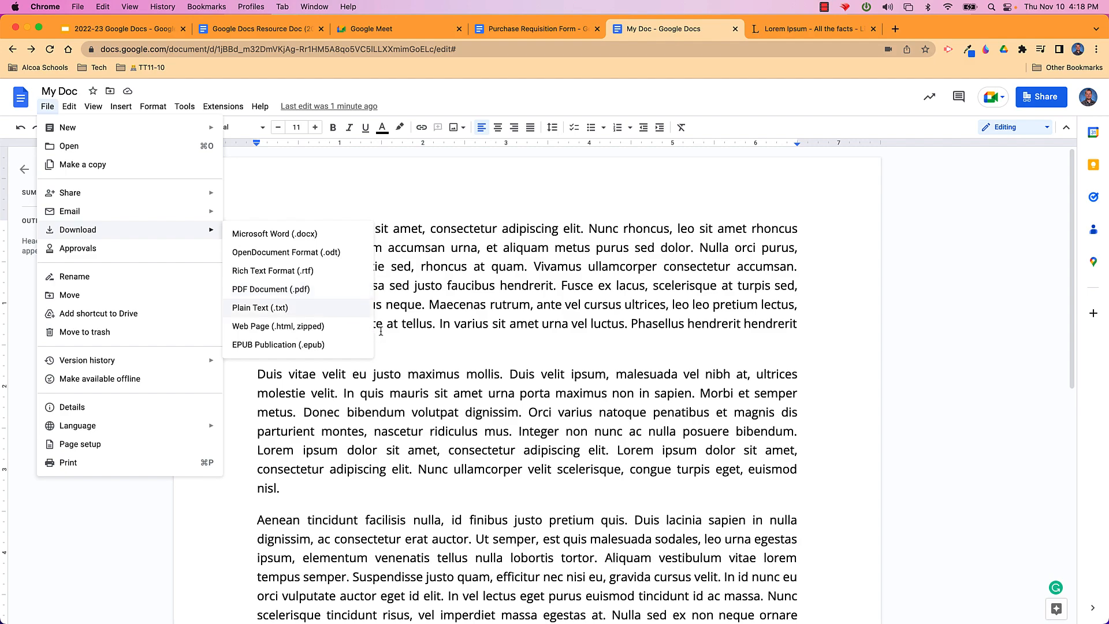
pyautogui.click(521, 396)
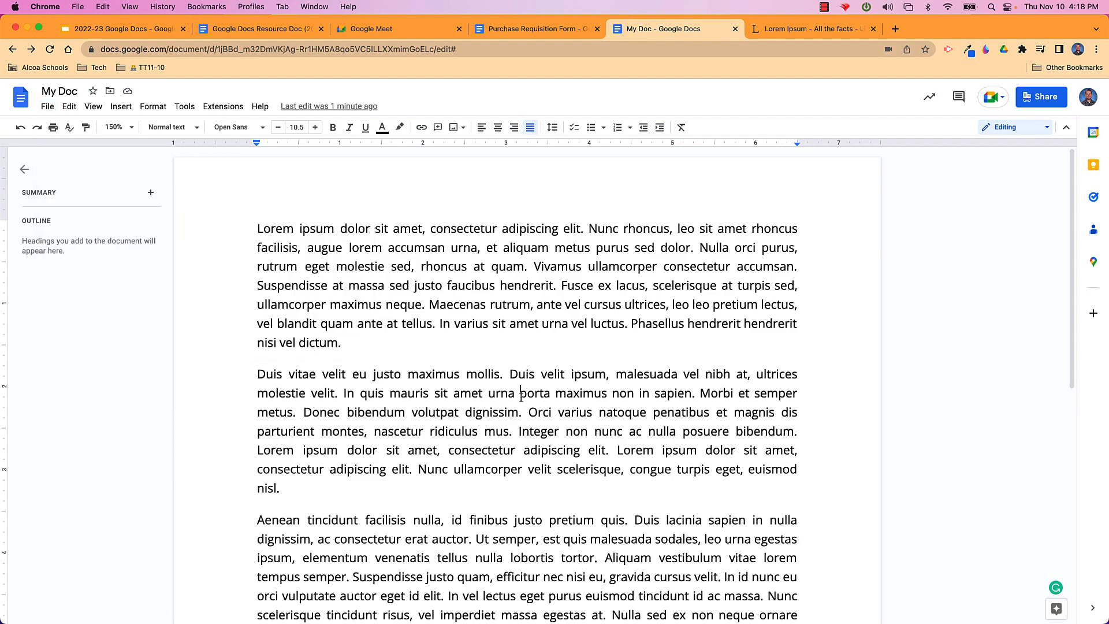
pyautogui.click(50, 110)
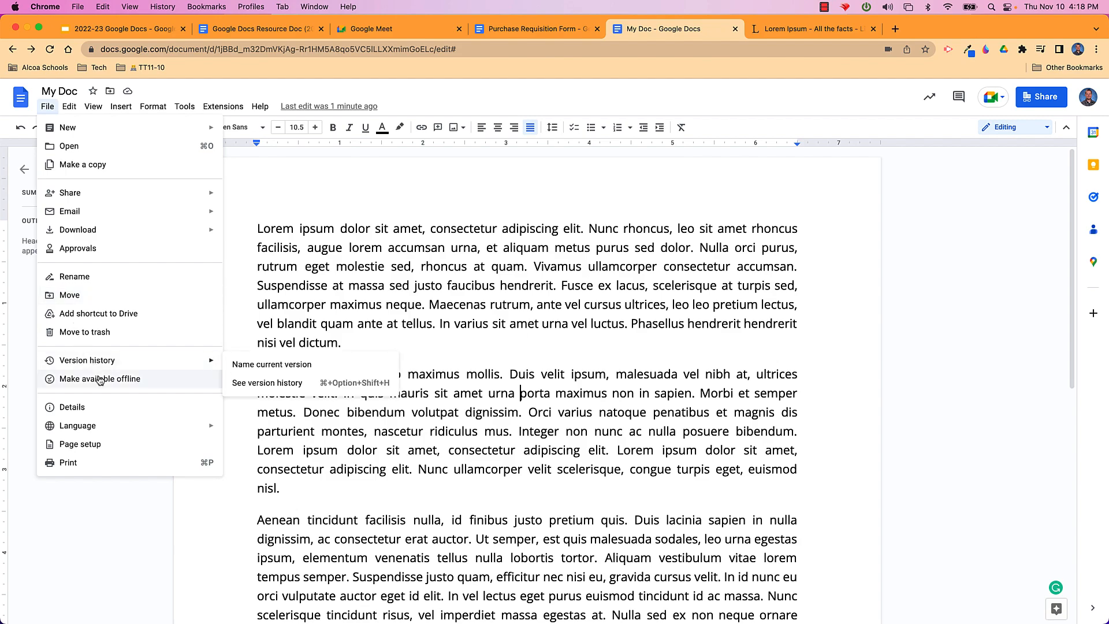
# Open version history, expand the 4:17 PM version, then go back to editing My Doc
pyautogui.moveTo(107, 366)
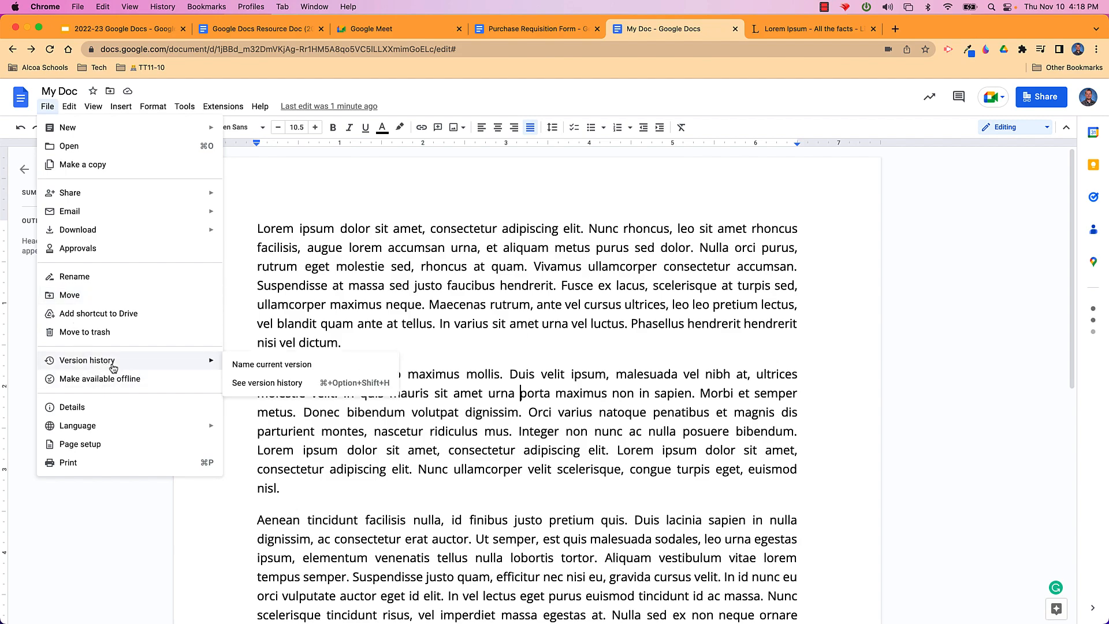
pyautogui.click(266, 384)
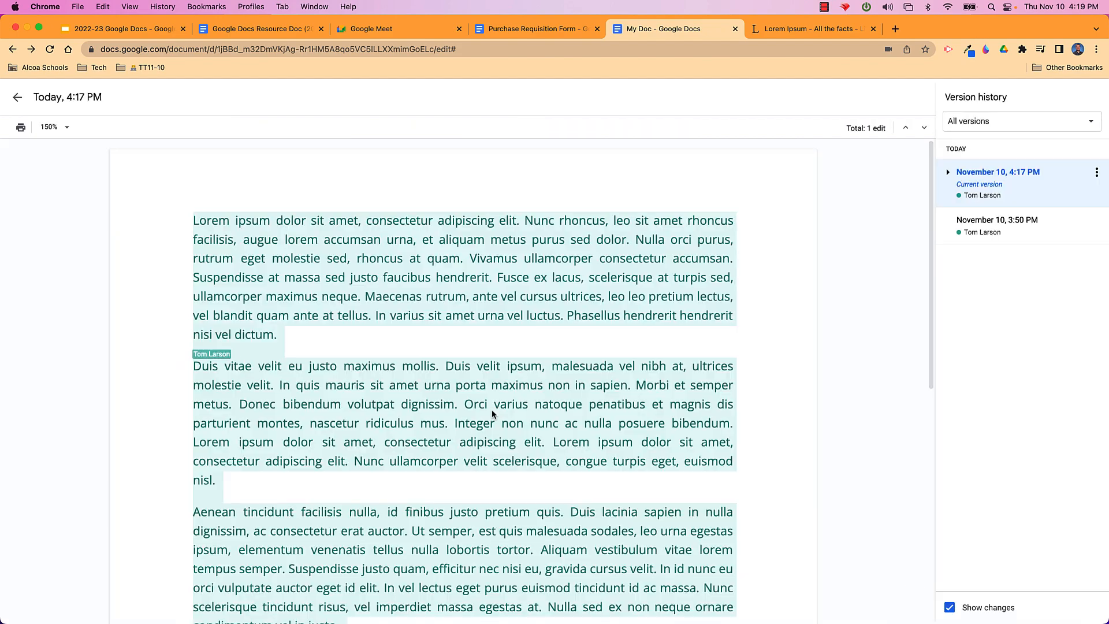
pyautogui.click(948, 173)
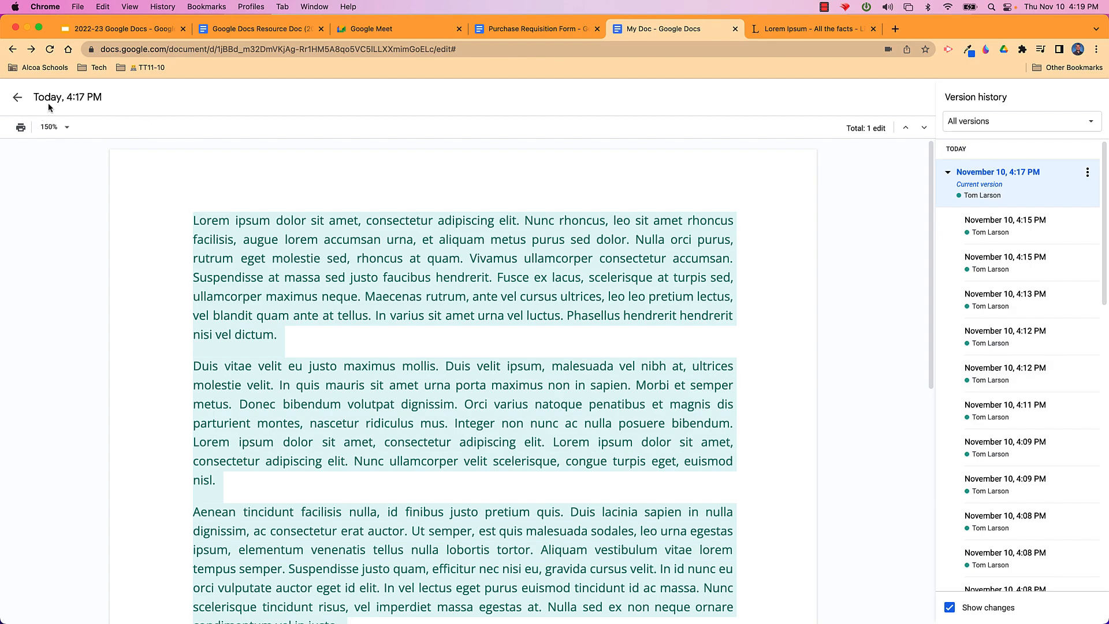
pyautogui.click(17, 98)
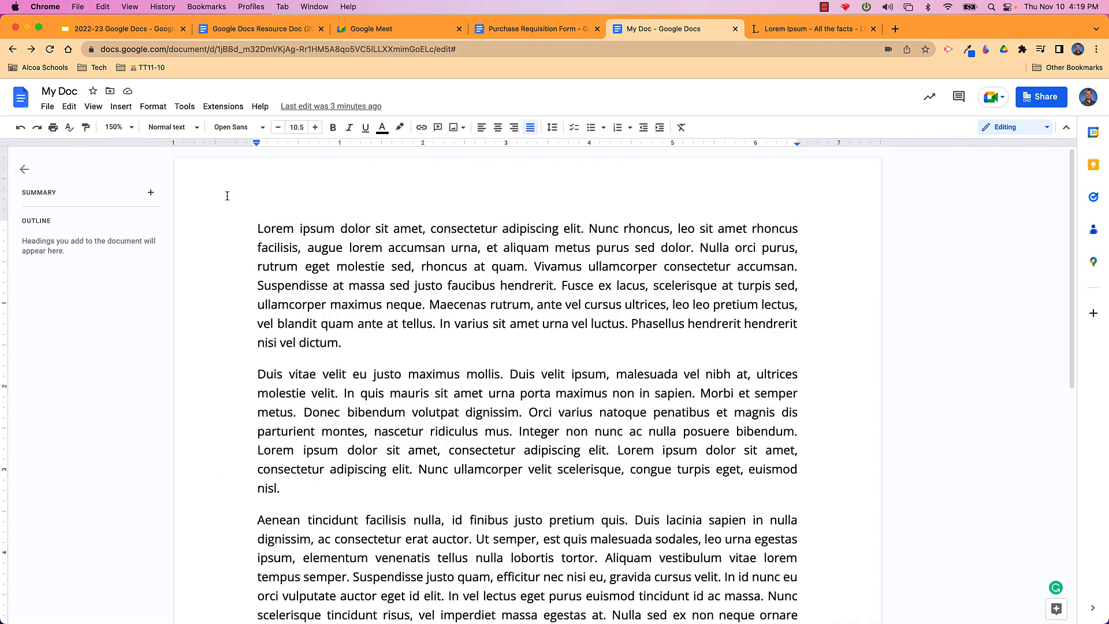
pyautogui.click(47, 107)
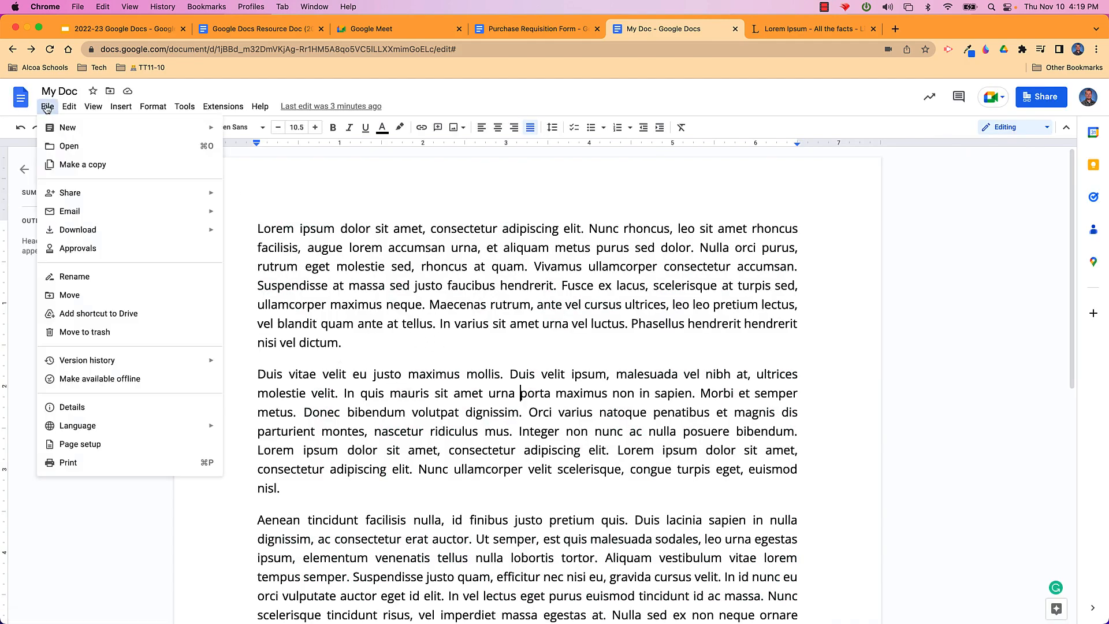
pyautogui.moveTo(191, 360)
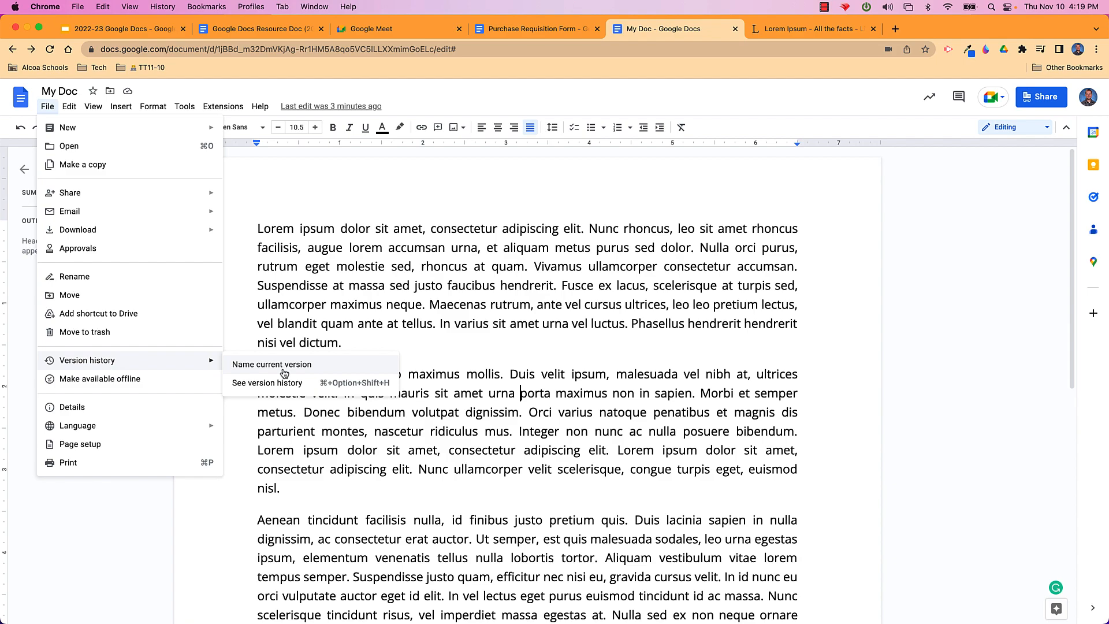
pyautogui.click(486, 314)
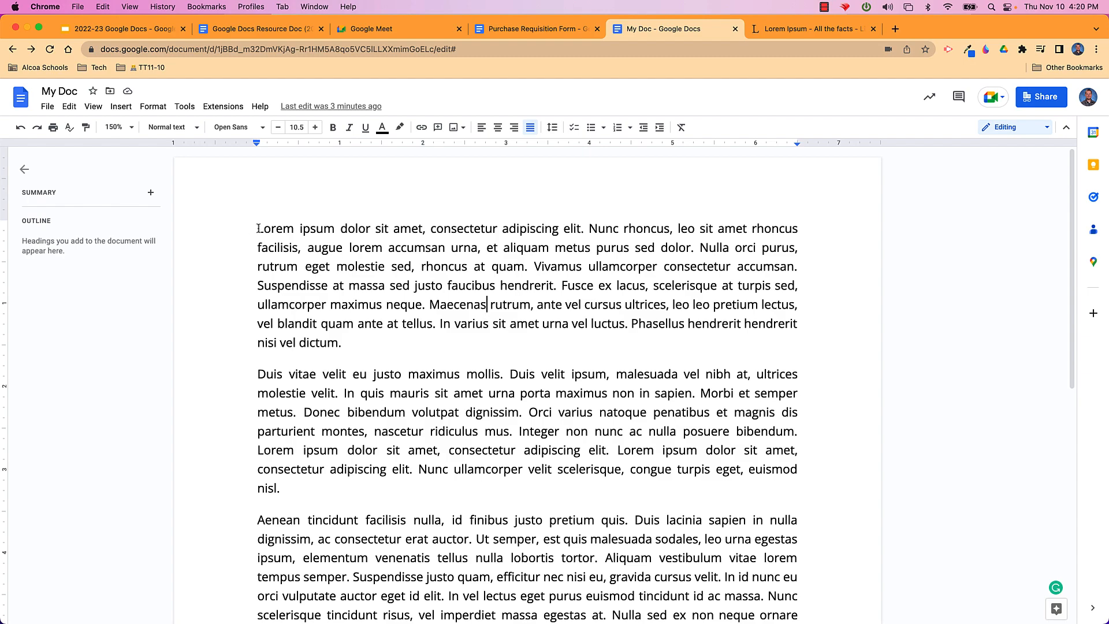
# Select the opening text through 'rutrum' and change it to UPPERCASE, then to lowercase
pyautogui.moveTo(258, 229); pyautogui.dragTo(301, 276)
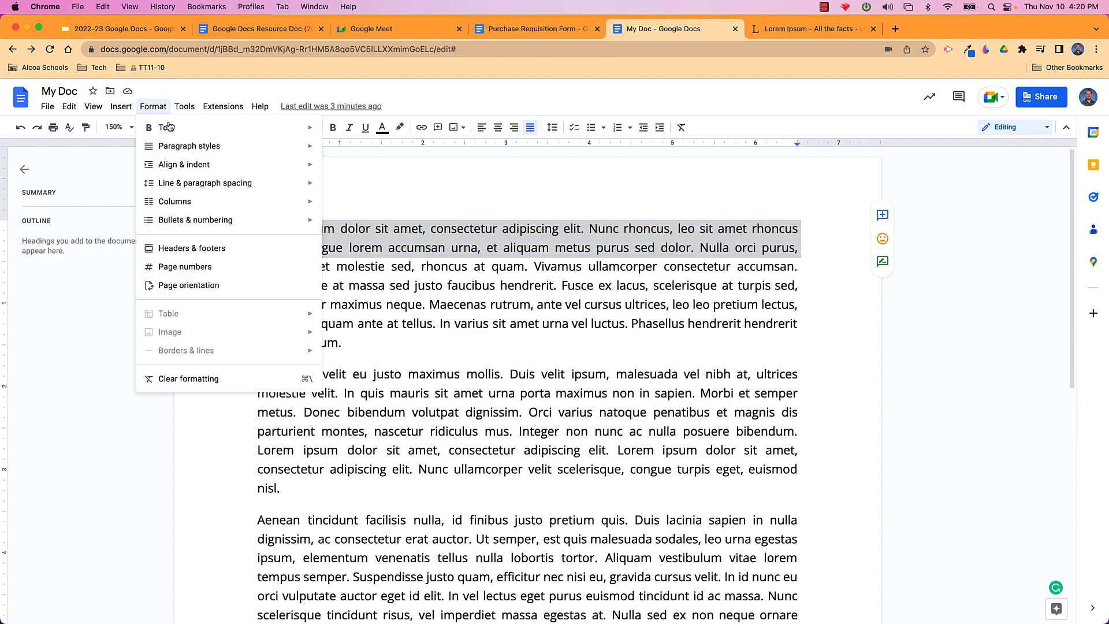
pyautogui.moveTo(168, 127)
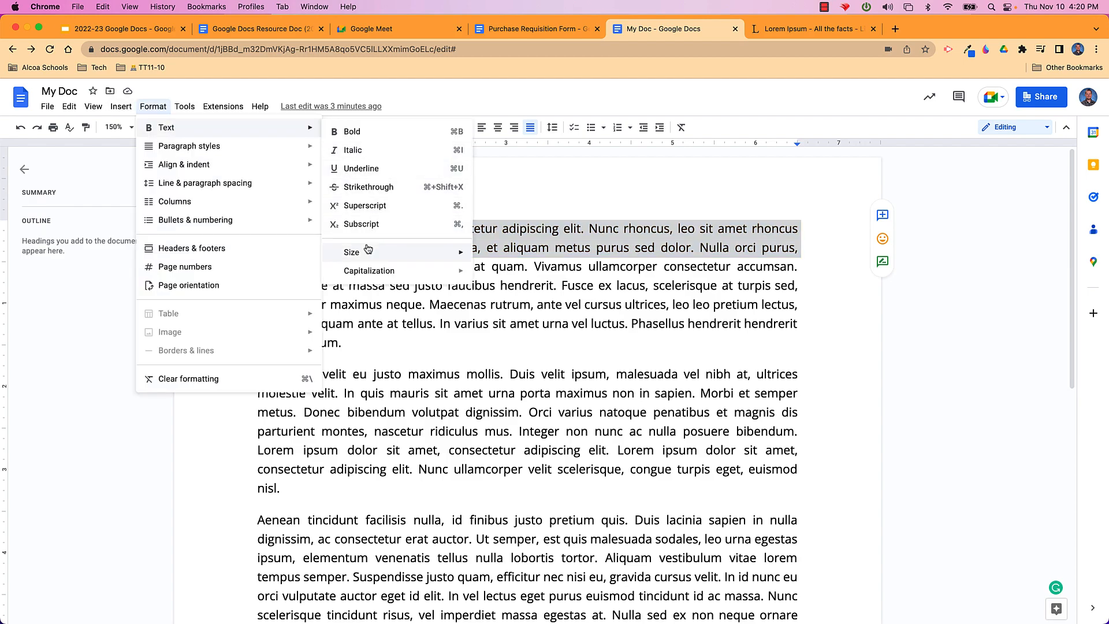
pyautogui.moveTo(384, 254)
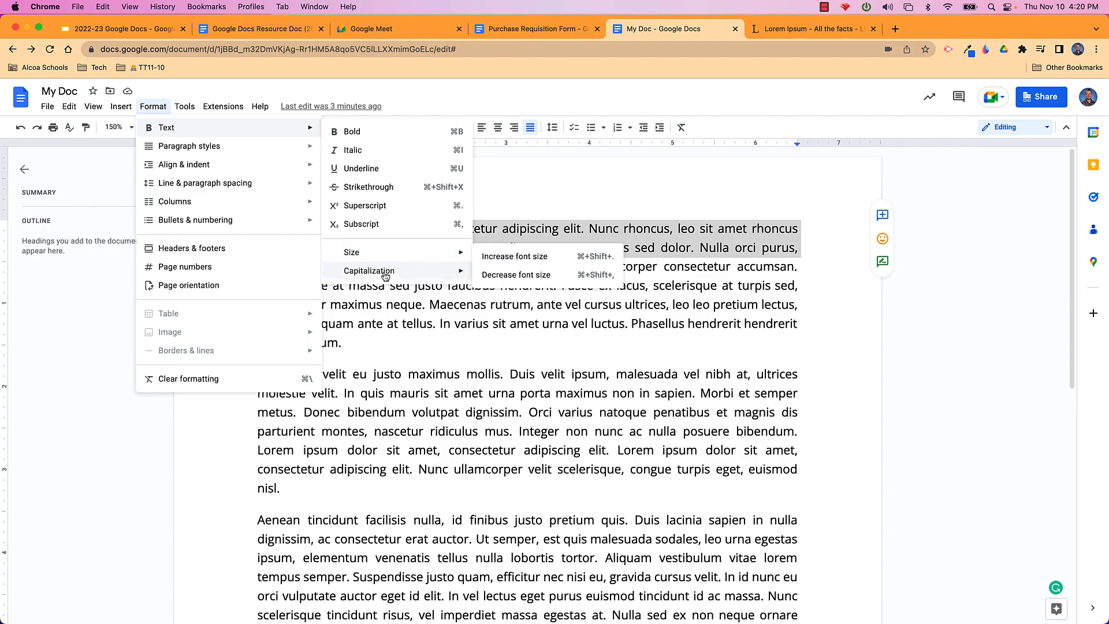
pyautogui.moveTo(386, 276)
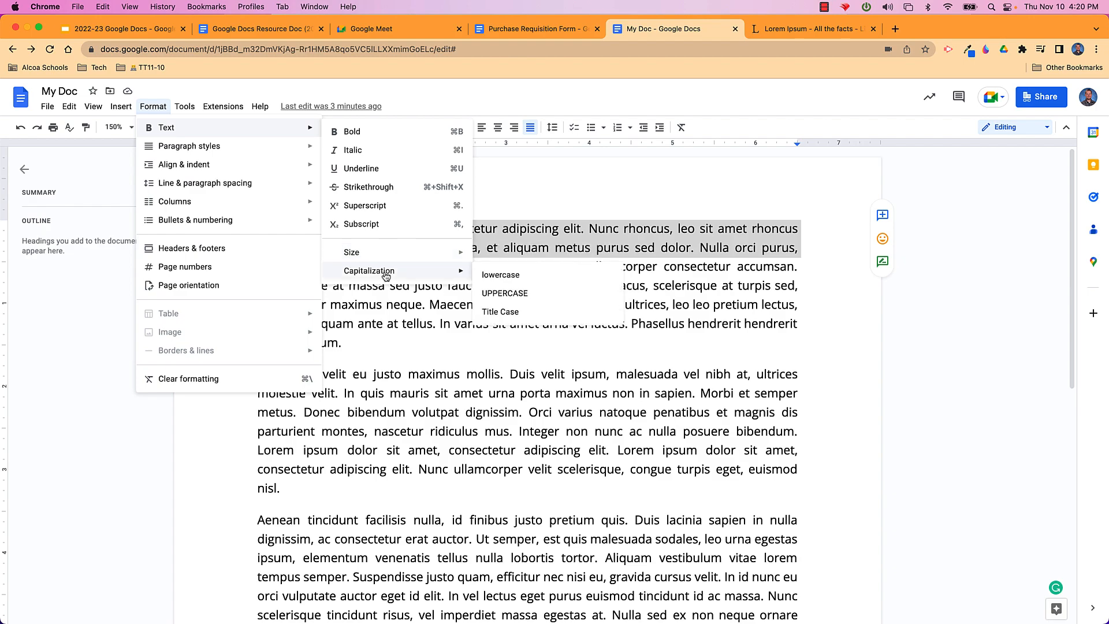
pyautogui.click(510, 296)
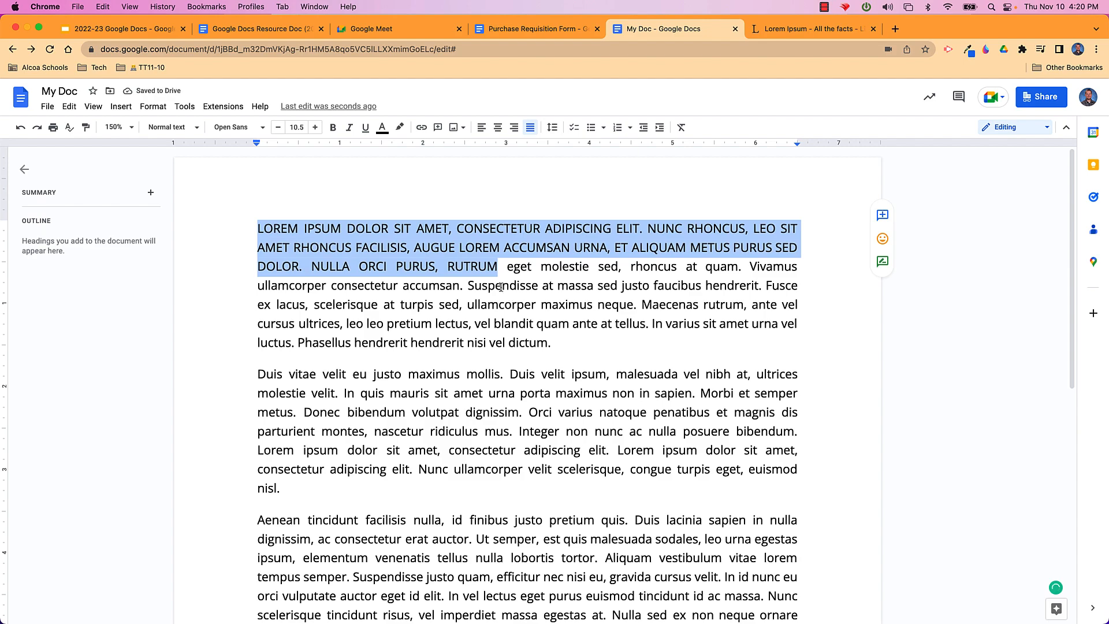
pyautogui.click(155, 107)
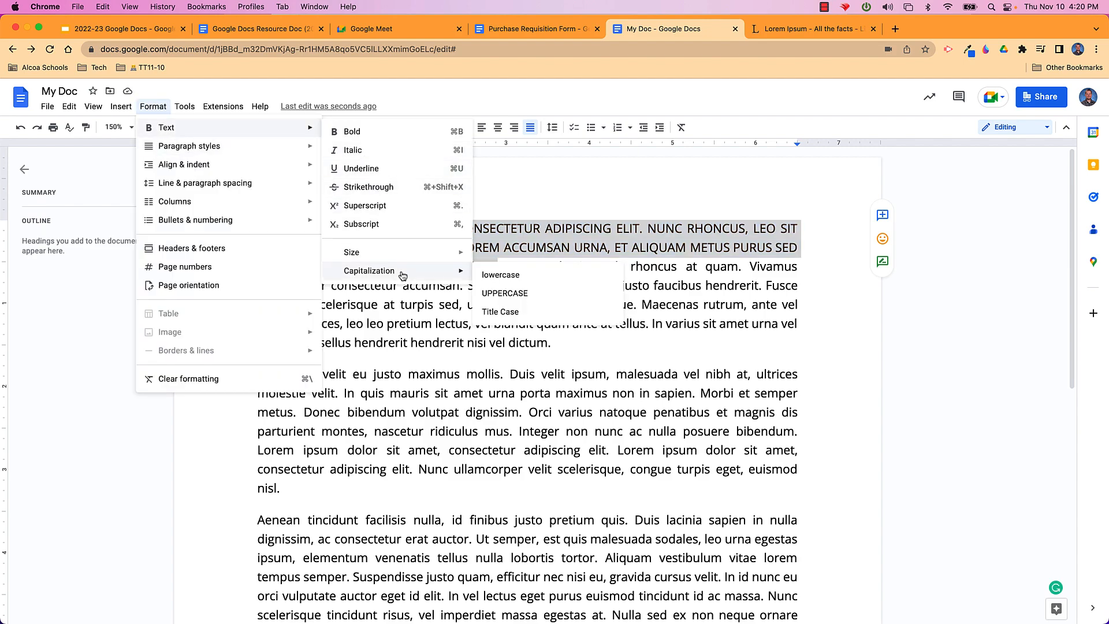
pyautogui.click(501, 280)
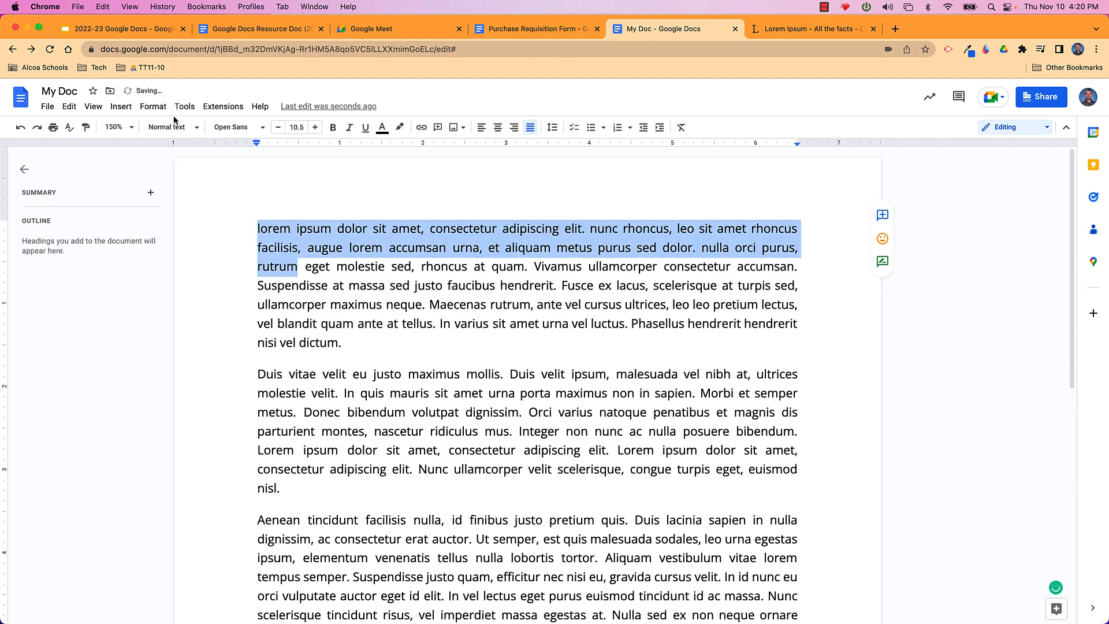
# Apply Title Case to the selected opening lines
pyautogui.click(153, 107)
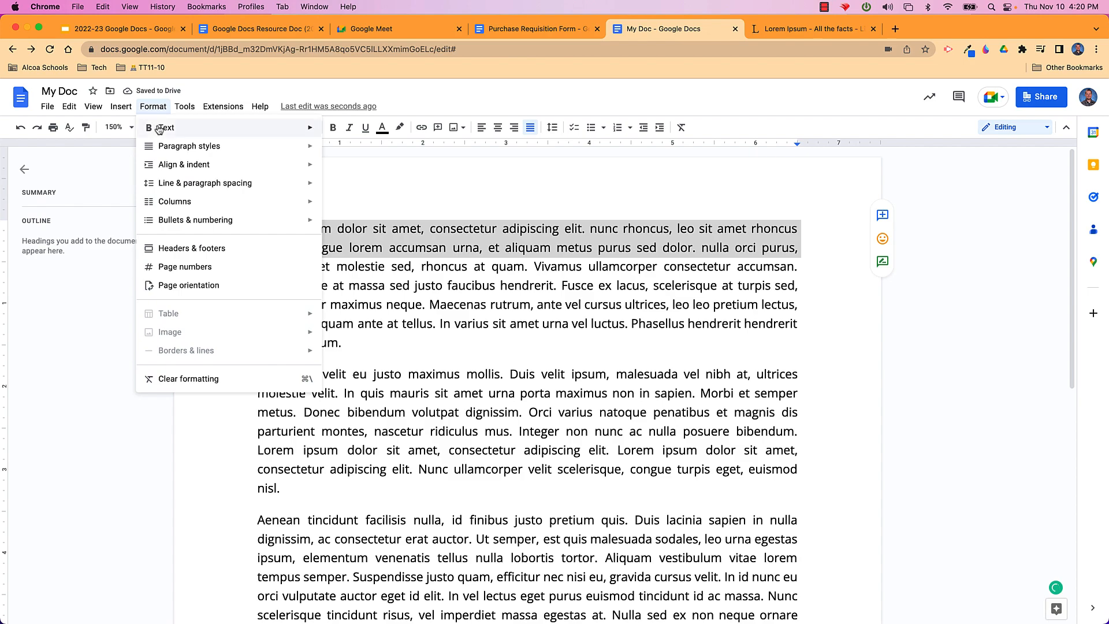
pyautogui.moveTo(160, 130)
pyautogui.moveTo(410, 271)
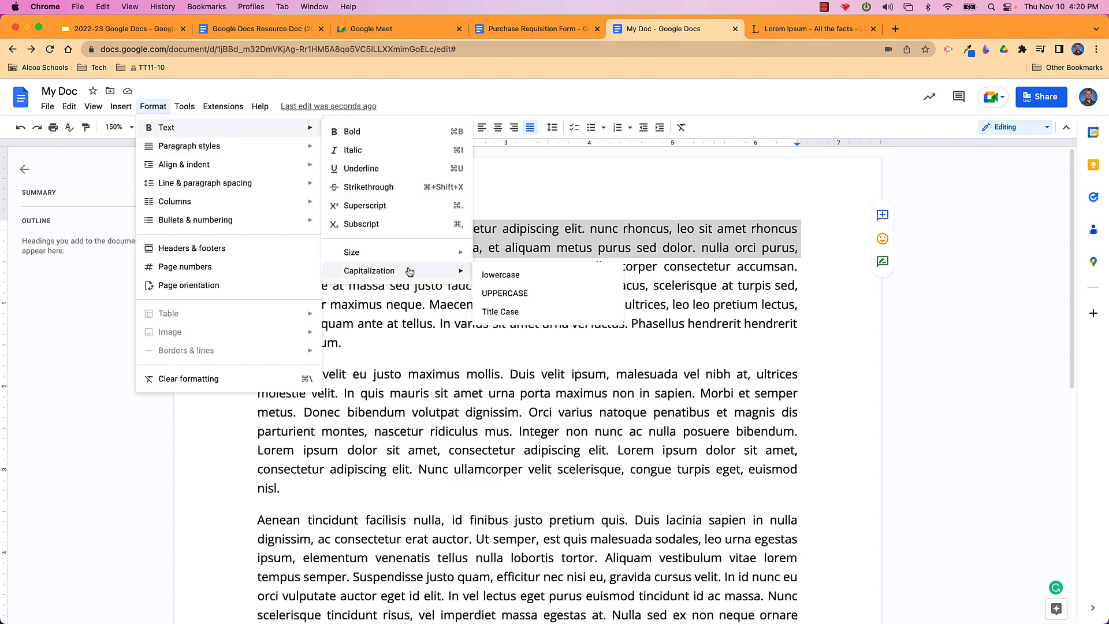
pyautogui.click(500, 312)
pyautogui.click(611, 268)
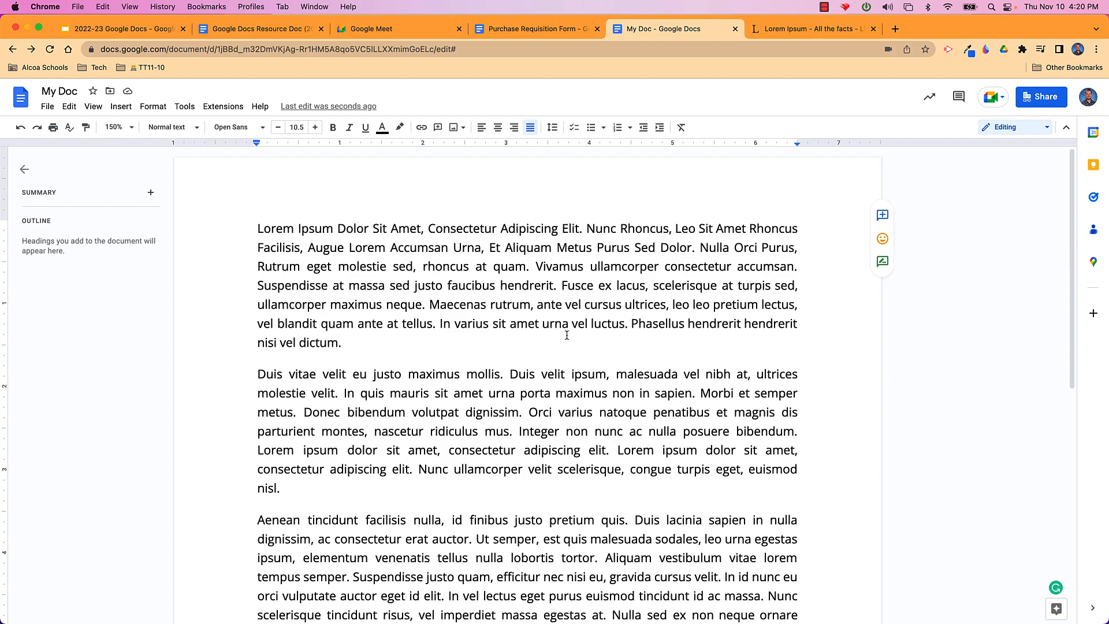
# Select the first paragraph and browse the Format options without making changes
pyautogui.press('super+Up')
pyautogui.hotkey('shift', 'Down')
pyautogui.hotkey('shift', 'Down')
pyautogui.hotkey('shift', 'Down')
pyautogui.hotkey('shift', 'Down')
pyautogui.hotkey('shift', 'Down')
pyautogui.hotkey('shift', 'Down')
pyautogui.hotkey('shift', 'Down')
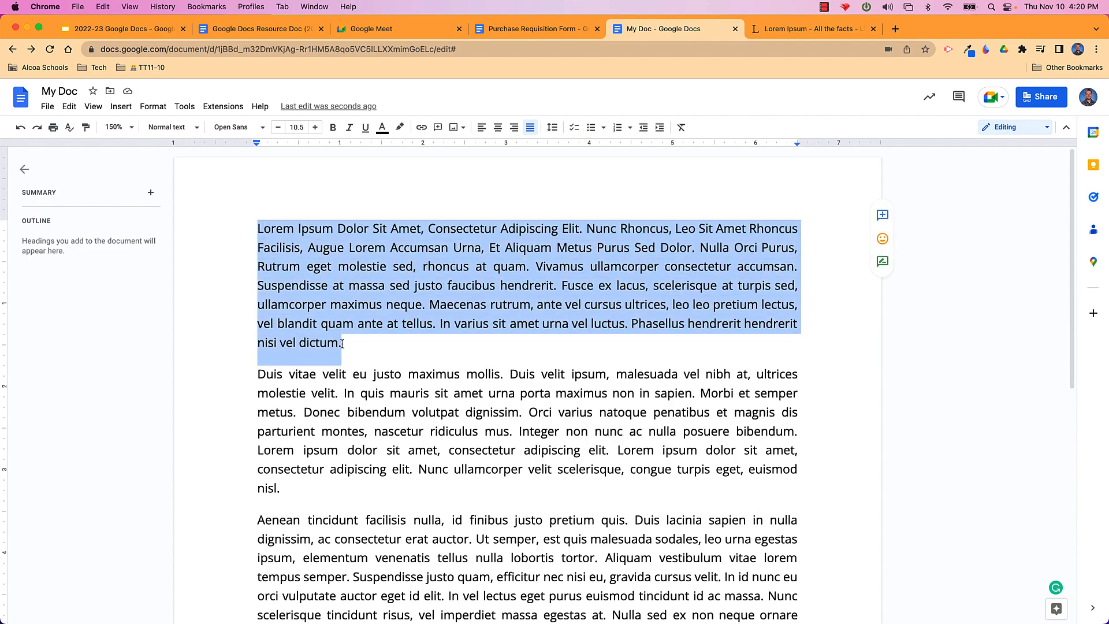
pyautogui.click(153, 107)
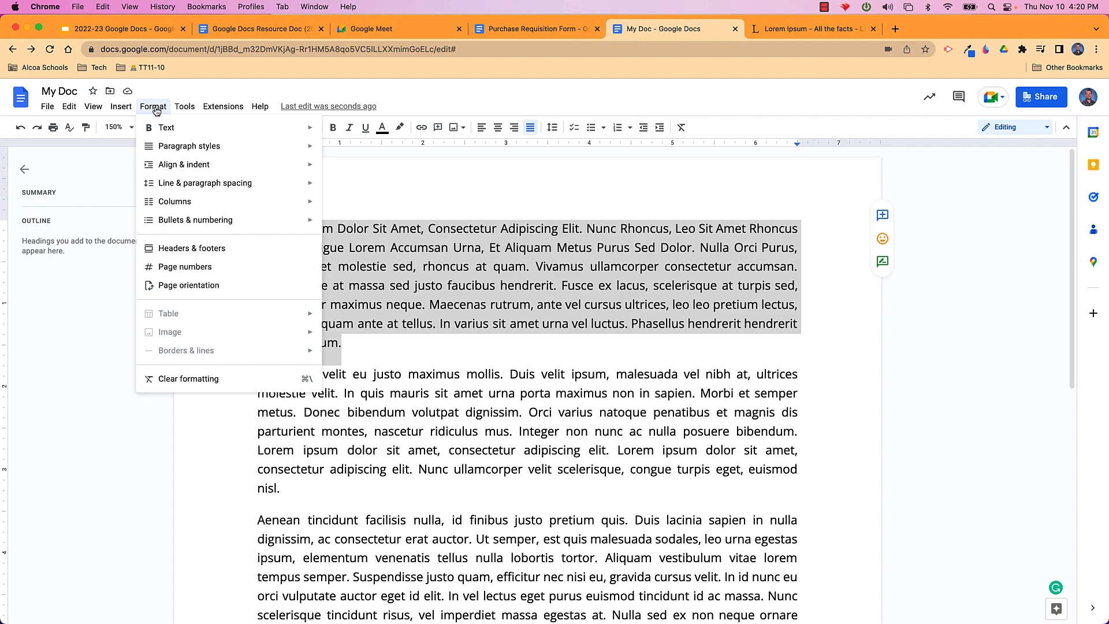
pyautogui.click(503, 326)
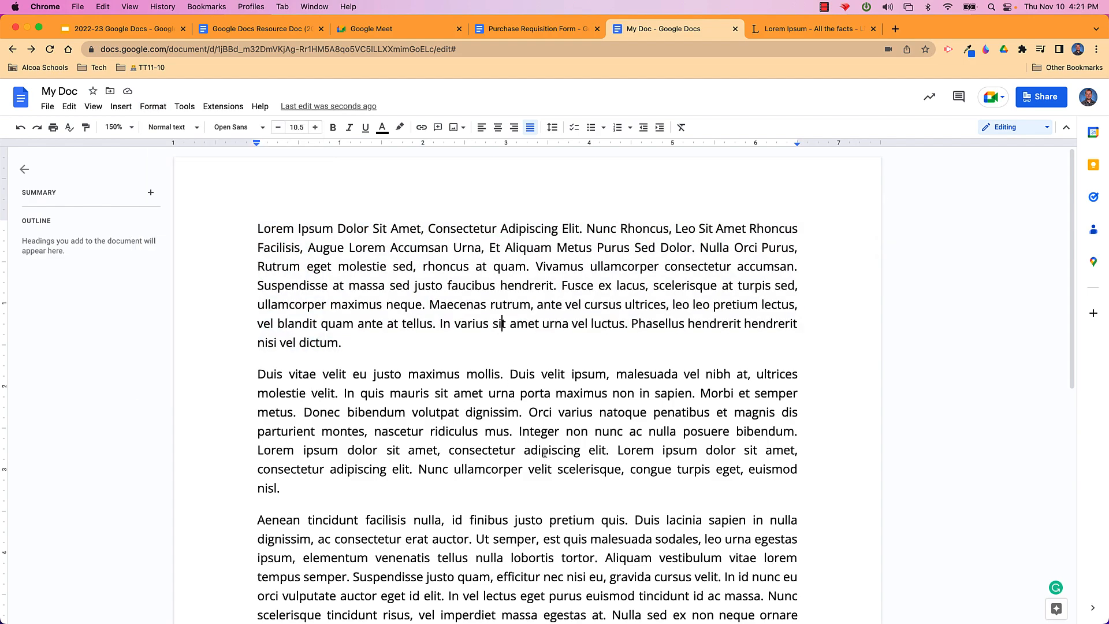
pyautogui.scroll(-1, 543, 458)
pyautogui.scroll(1, 543, 458)
# Clear formatting from the whole document and add a new blank line after the last paragraph
pyautogui.press('super+a')
pyautogui.click(151, 110)
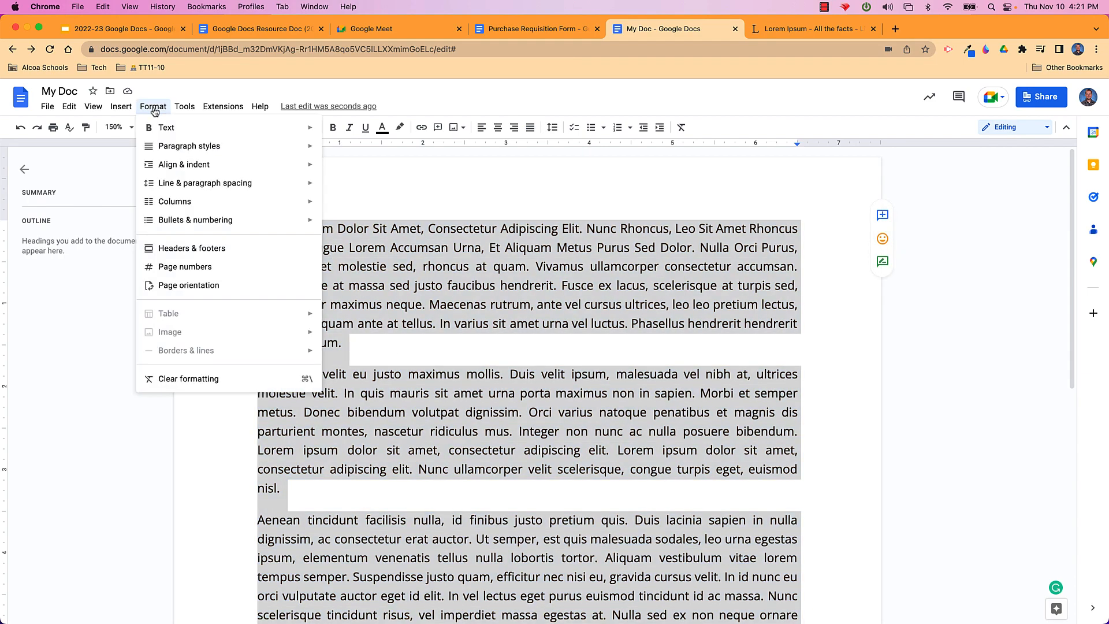
pyautogui.click(225, 379)
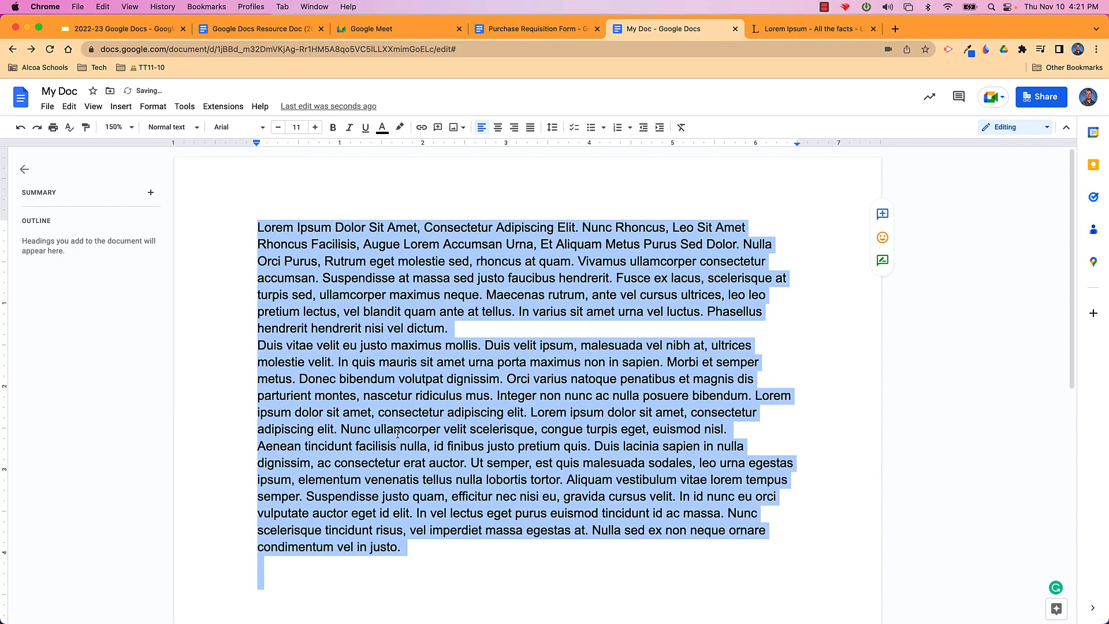
pyautogui.click(459, 466)
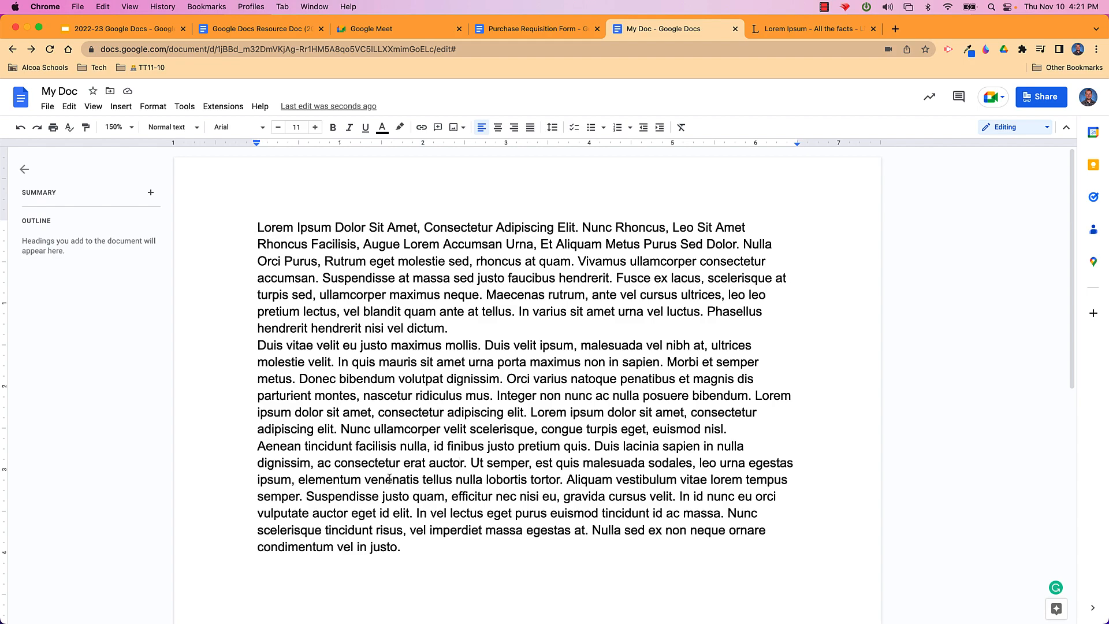
pyautogui.click(410, 552)
pyautogui.press('Return')
pyautogui.press('Return')
pyautogui.scroll(-3, 525, 346)
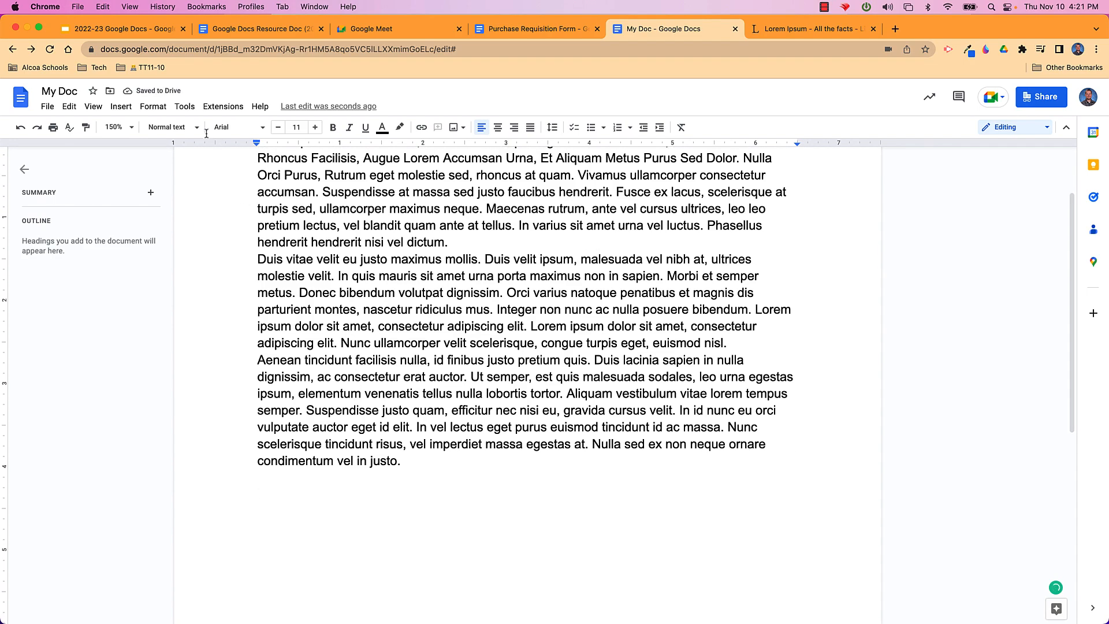
# Use Voice typing with microphone access to dictate 'The quick brown fox jumped over the lazy dog.'
pyautogui.click(154, 107)
pyautogui.moveTo(186, 109)
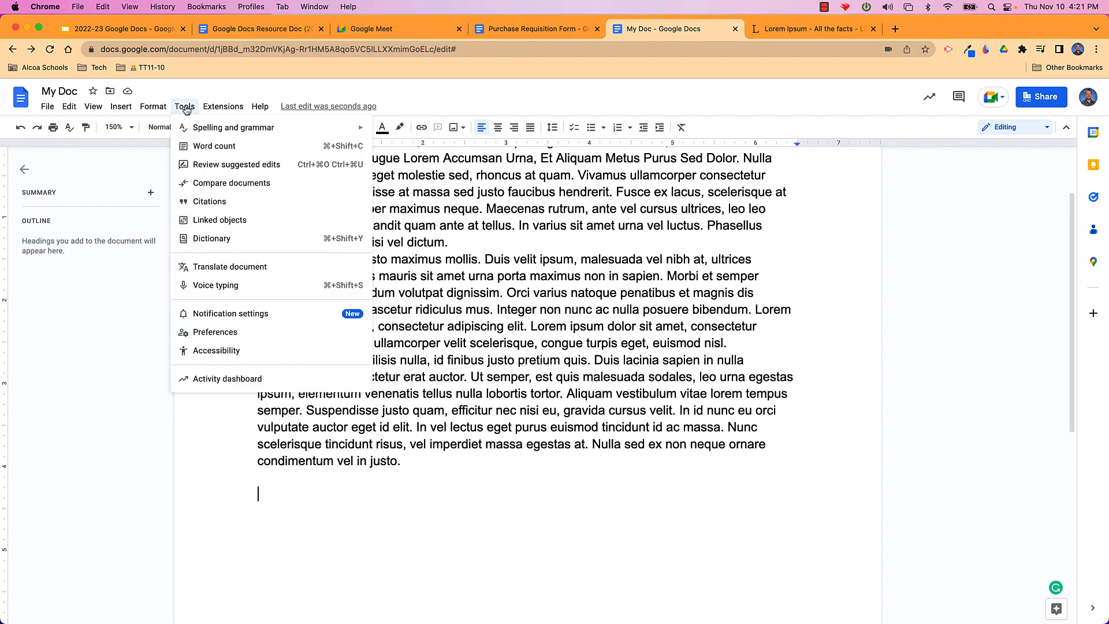
pyautogui.click(216, 287)
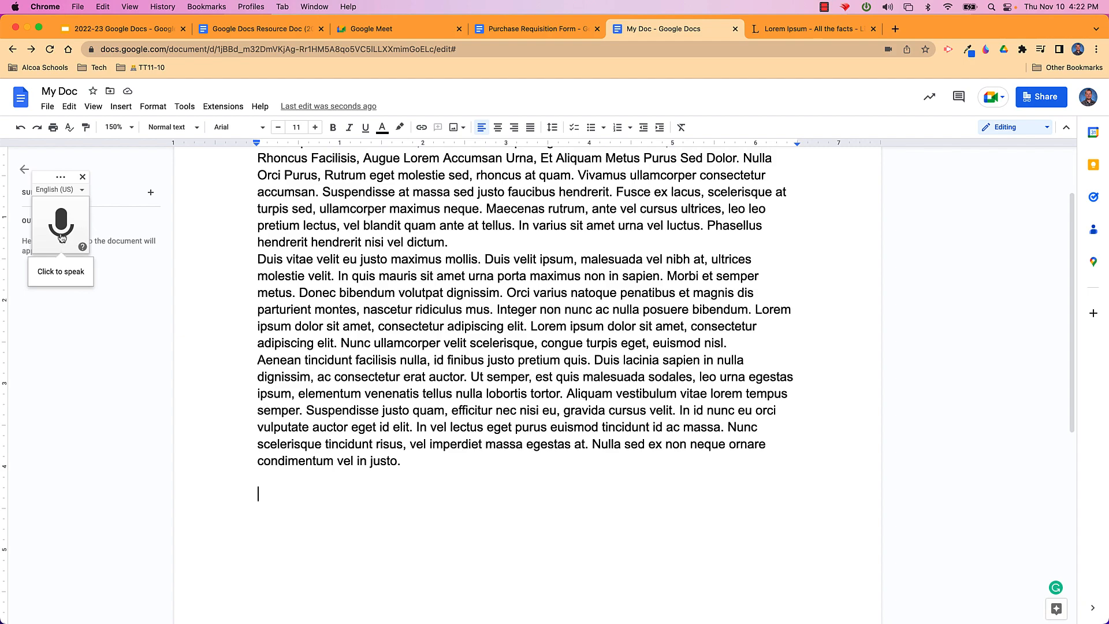
pyautogui.click(61, 226)
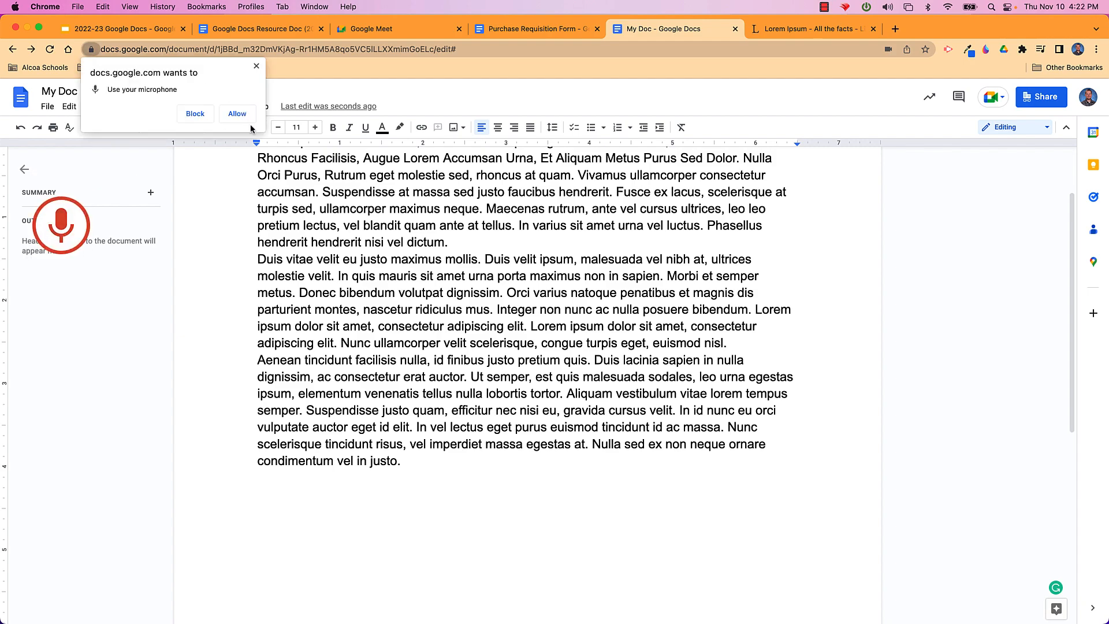
pyautogui.click(238, 114)
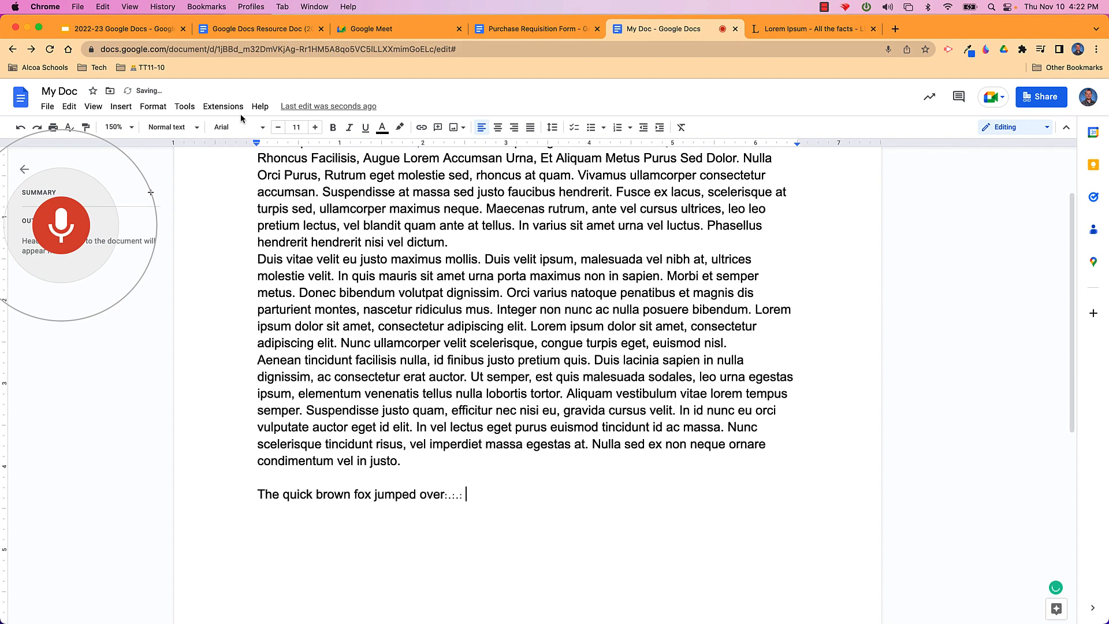
pyautogui.click(61, 228)
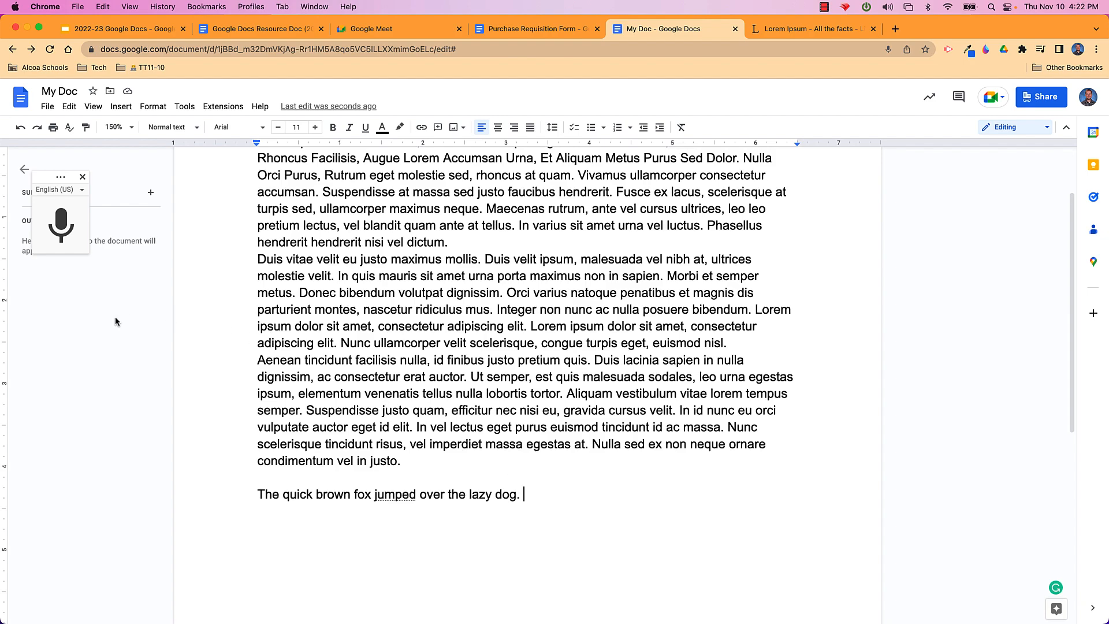
pyautogui.click(83, 178)
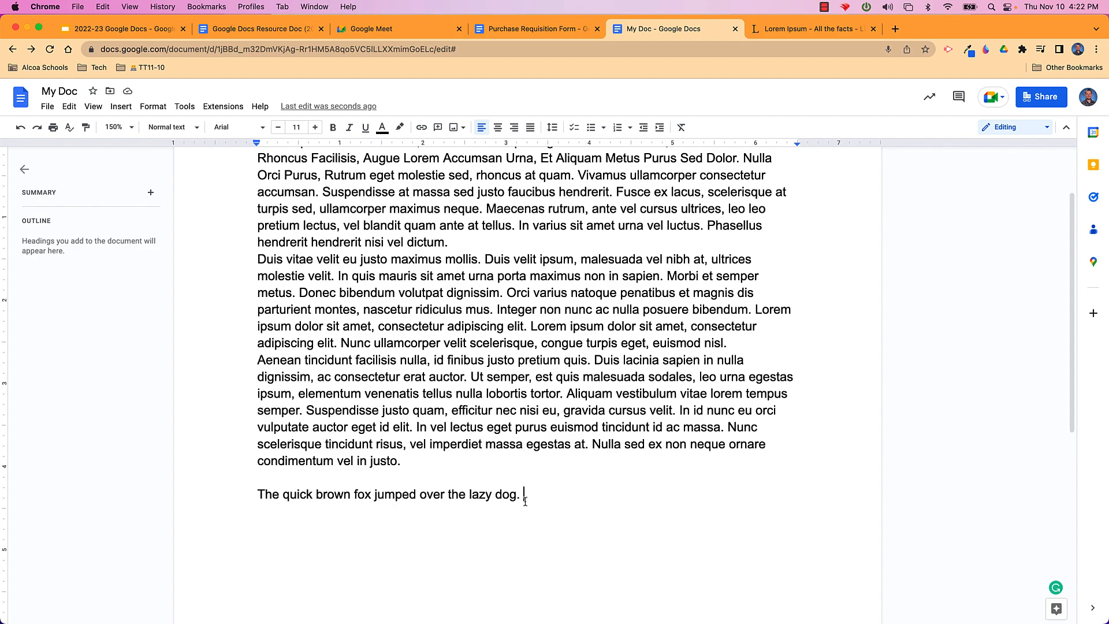
pyautogui.moveTo(523, 495); pyautogui.dragTo(256, 190)
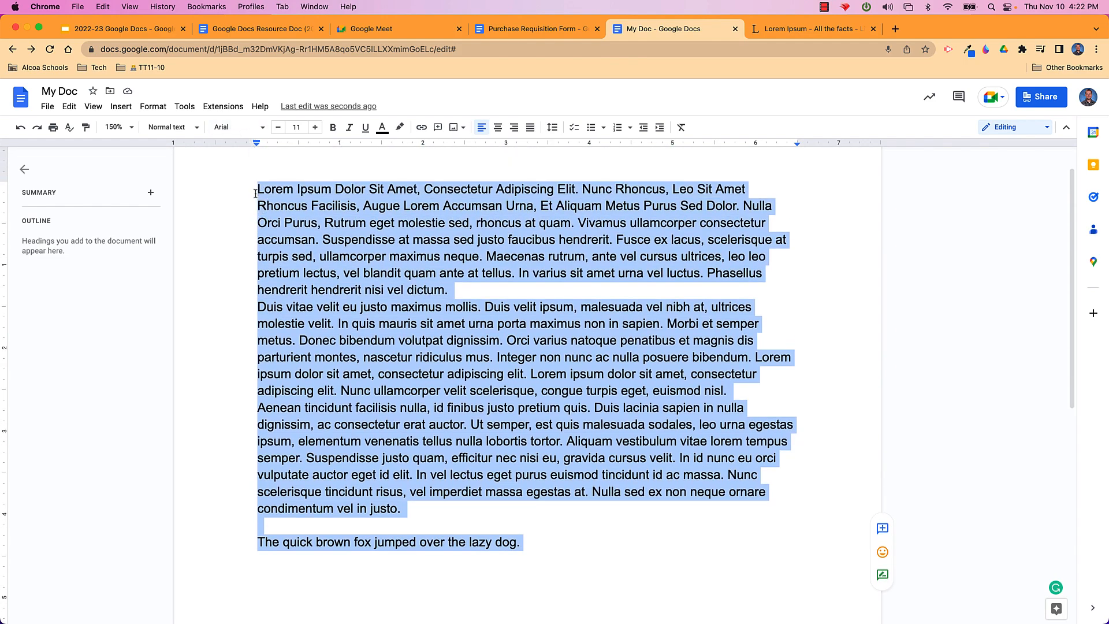
pyautogui.press('BackSpace')
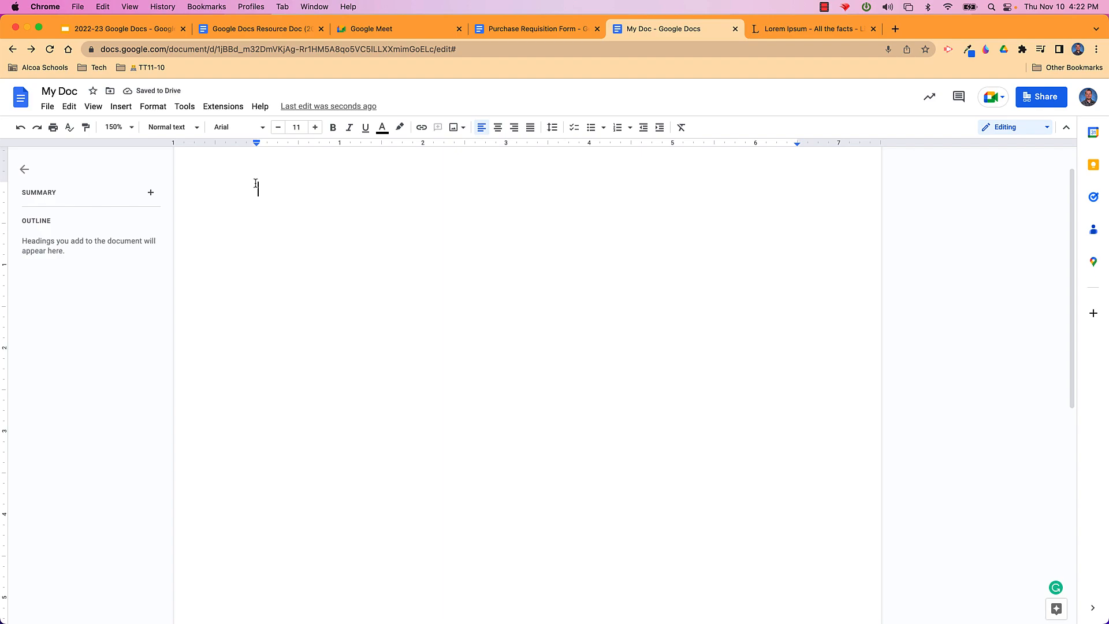
pyautogui.click(120, 109)
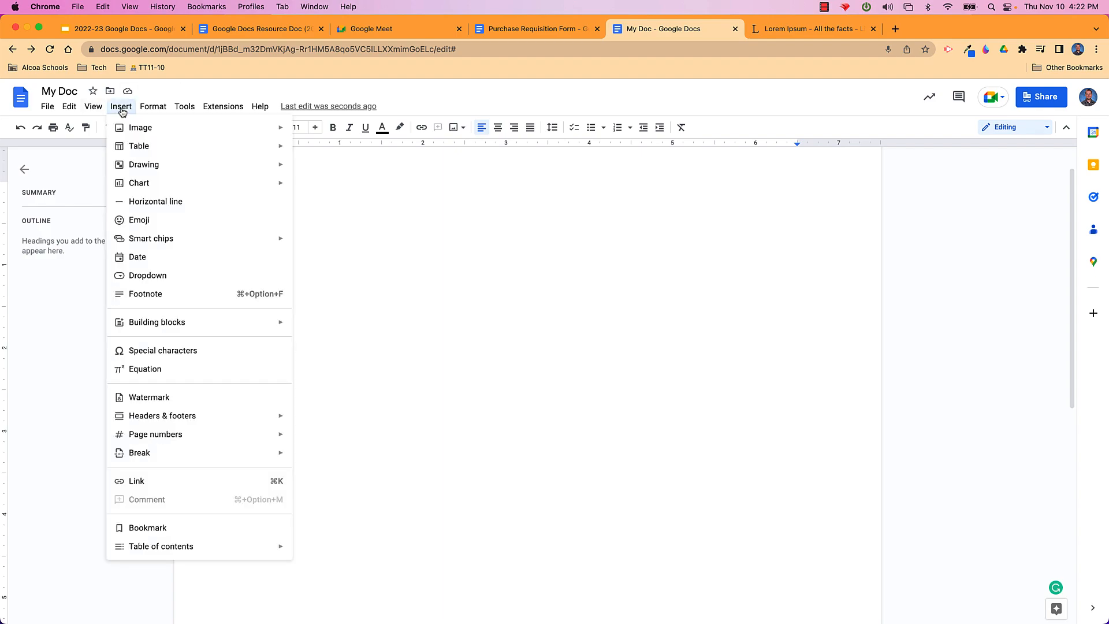
pyautogui.moveTo(183, 244)
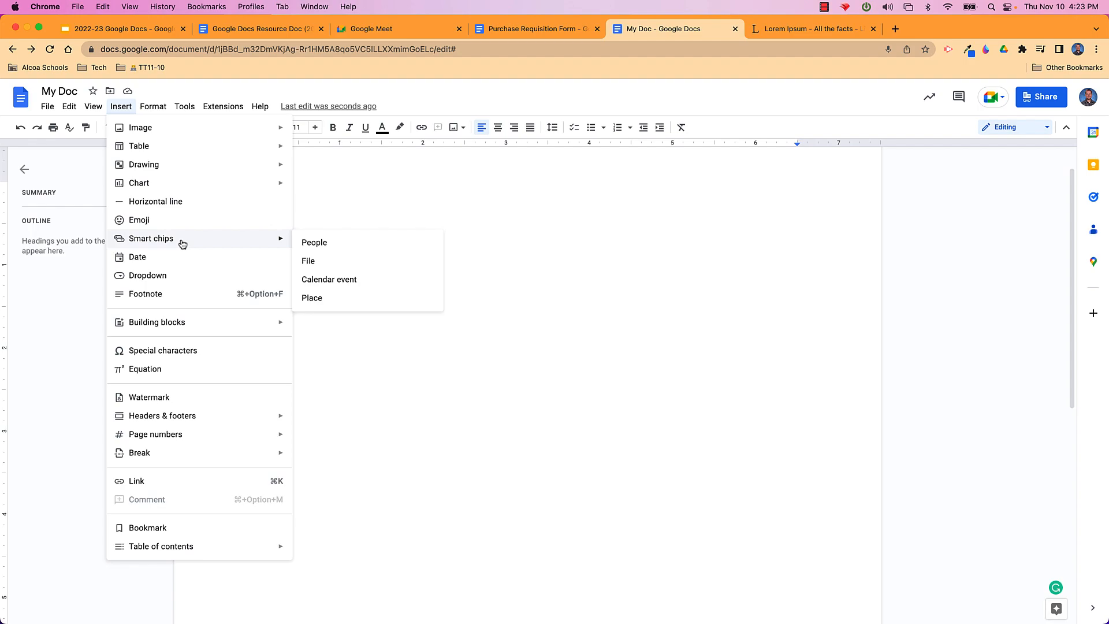
pyautogui.click(317, 242)
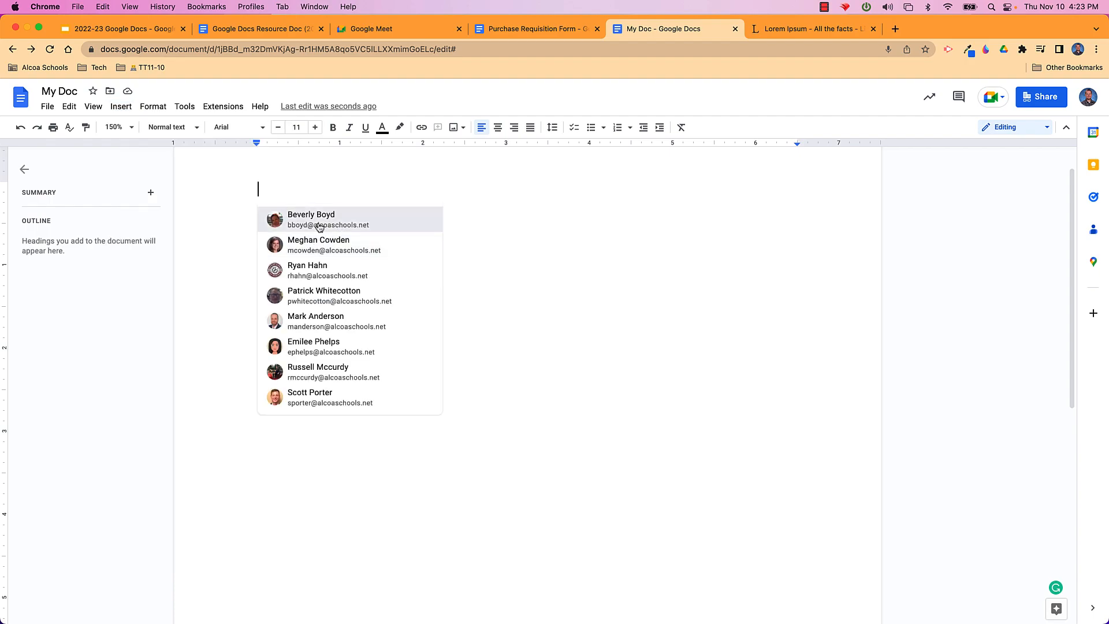
pyautogui.click(319, 227)
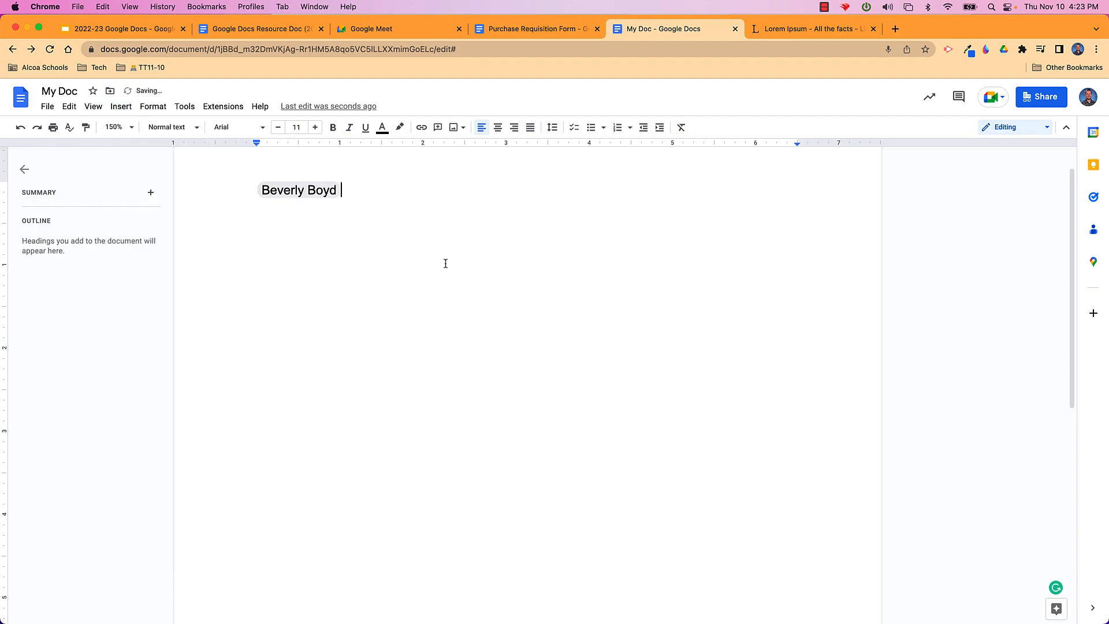
pyautogui.click(307, 195)
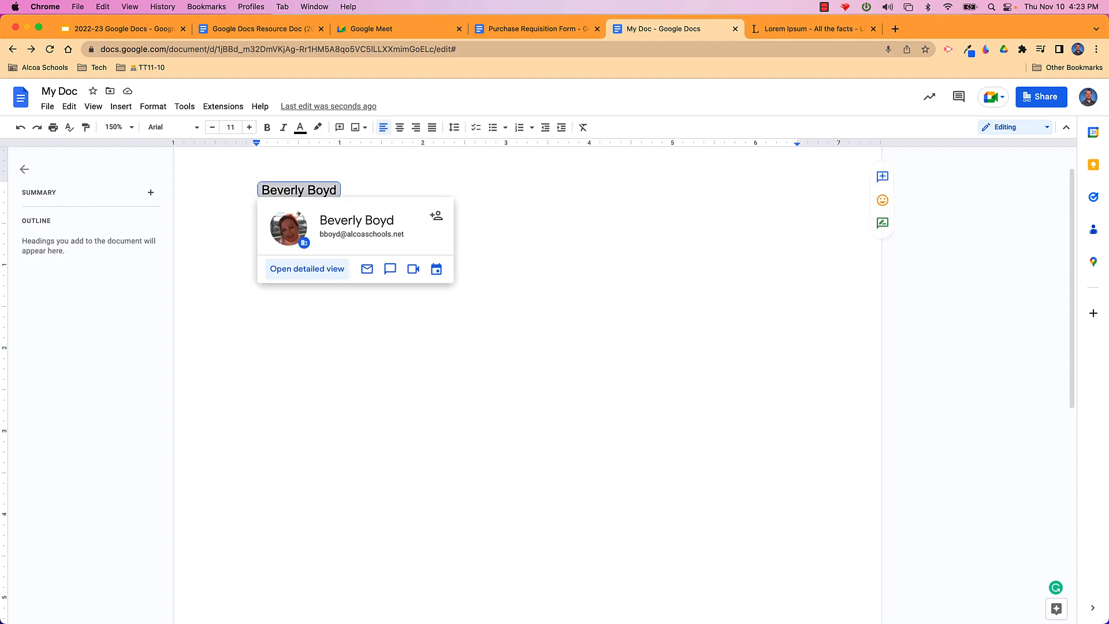
pyautogui.press('BackSpace')
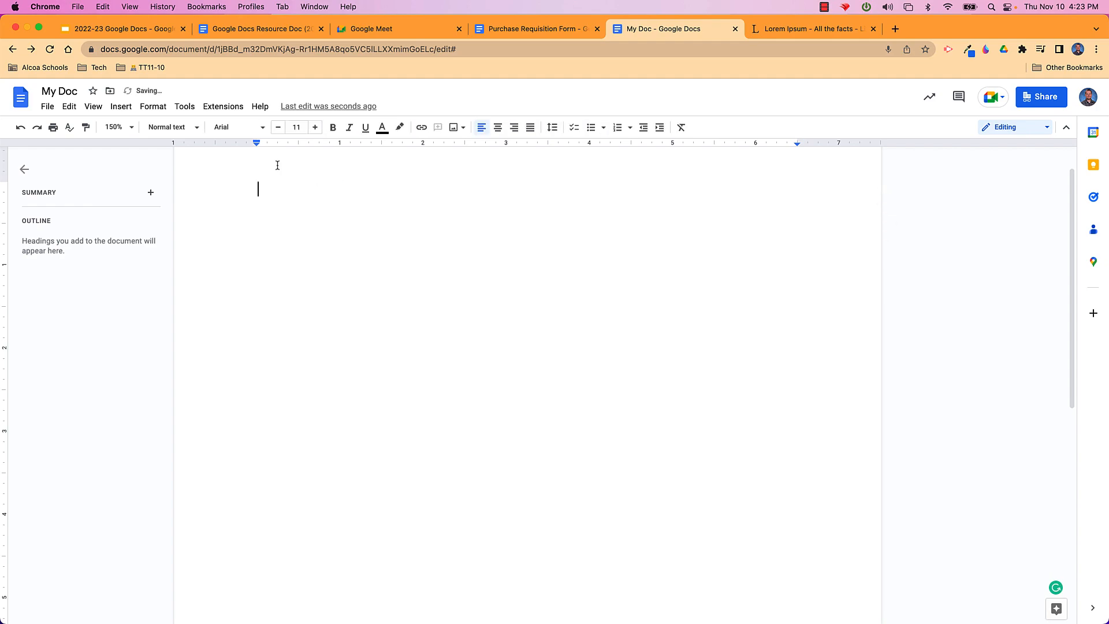
pyautogui.click(122, 107)
pyautogui.moveTo(168, 238)
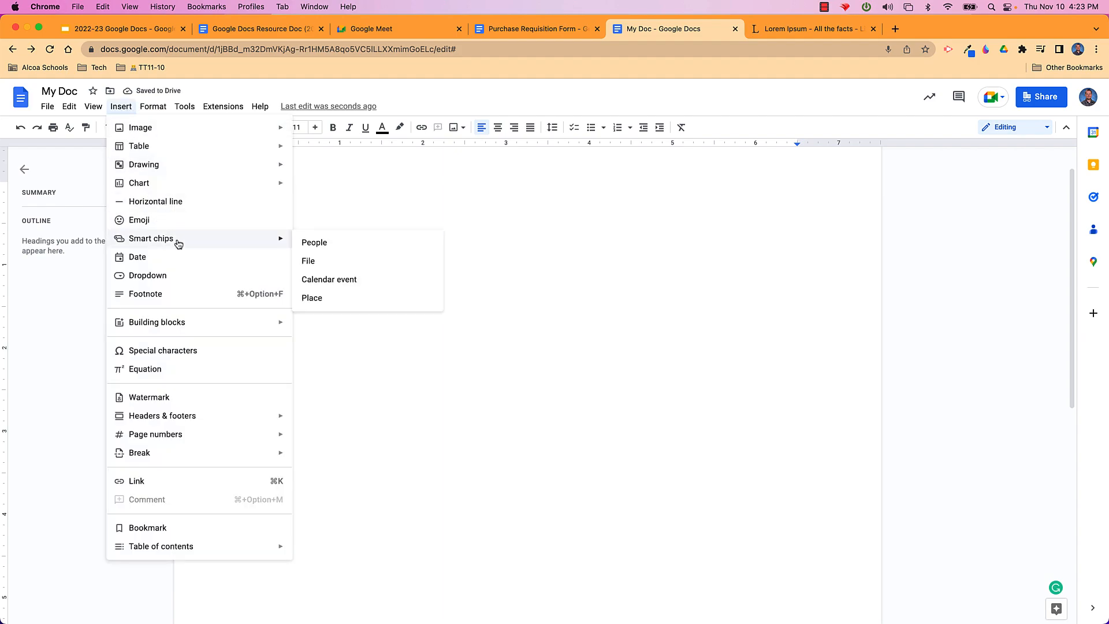
pyautogui.click(337, 247)
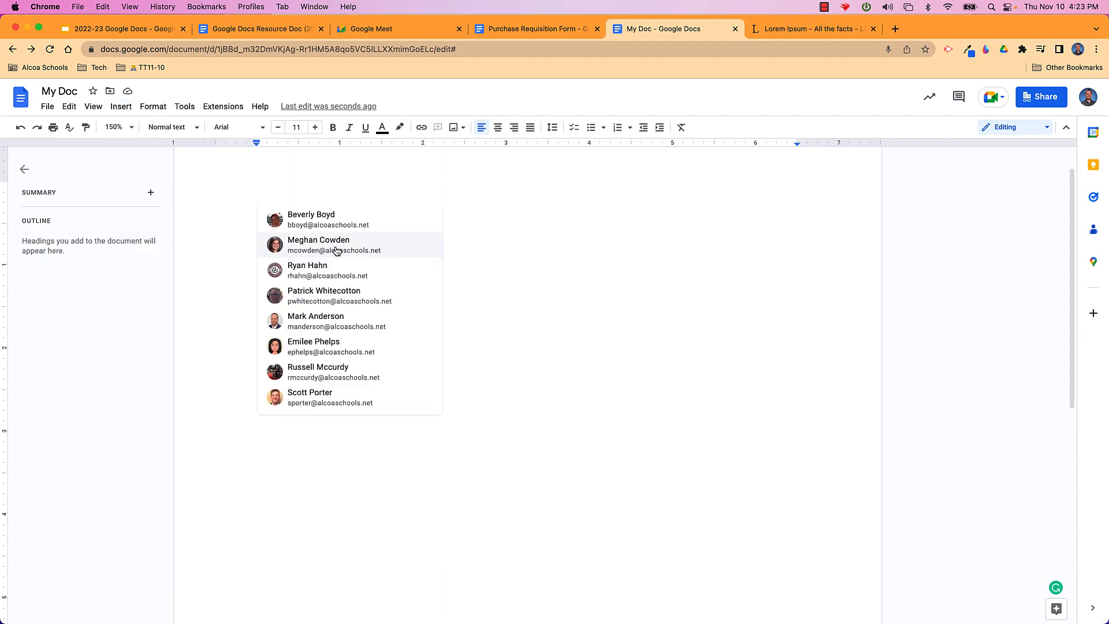
pyautogui.scroll(-2, 336, 322)
pyautogui.scroll(2, 337, 326)
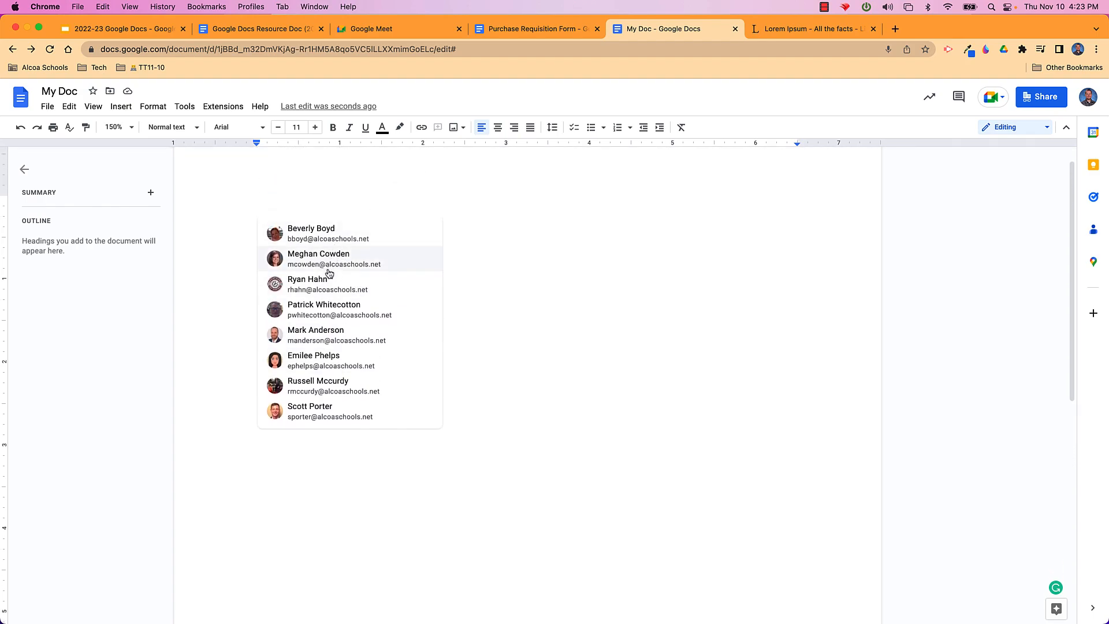
pyautogui.click(326, 287)
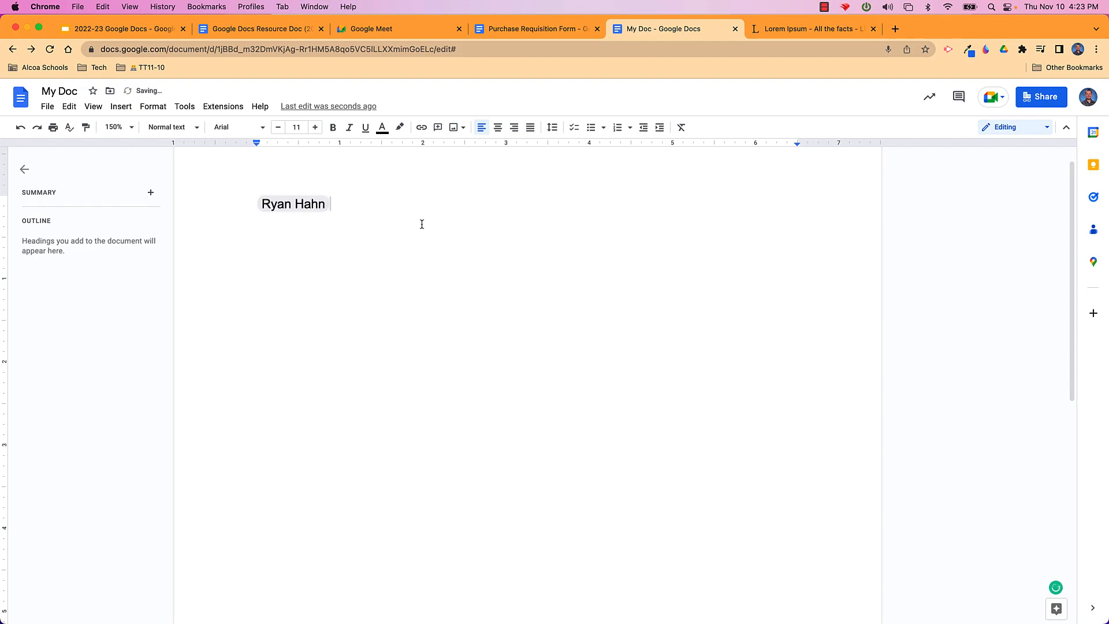
pyautogui.press('BackSpace')
pyautogui.press('BackSpace')
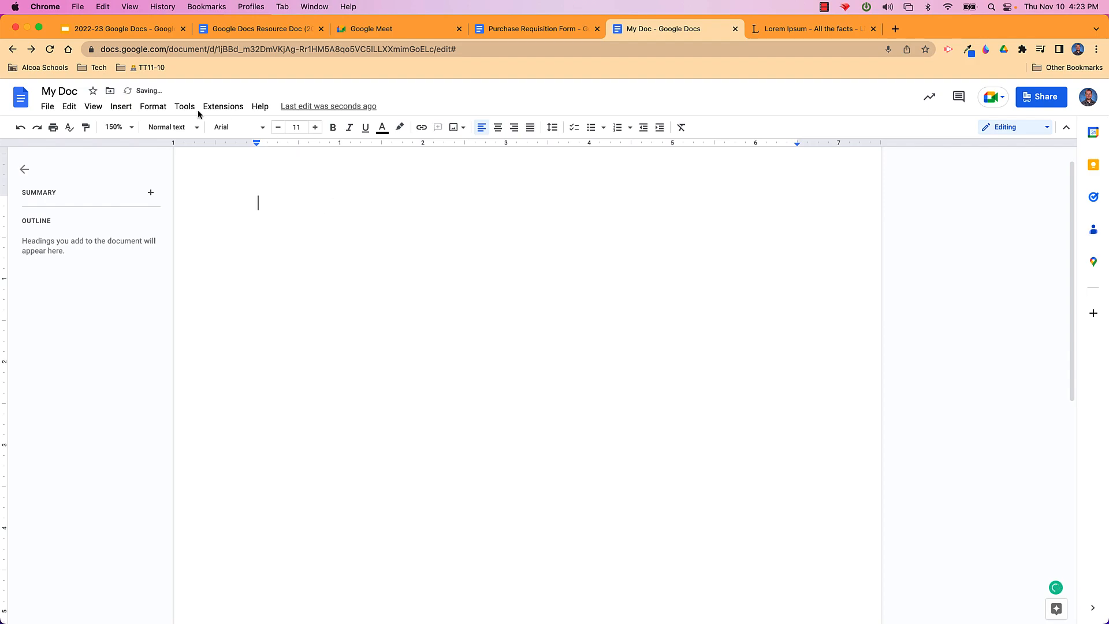
pyautogui.click(121, 107)
pyautogui.moveTo(179, 239)
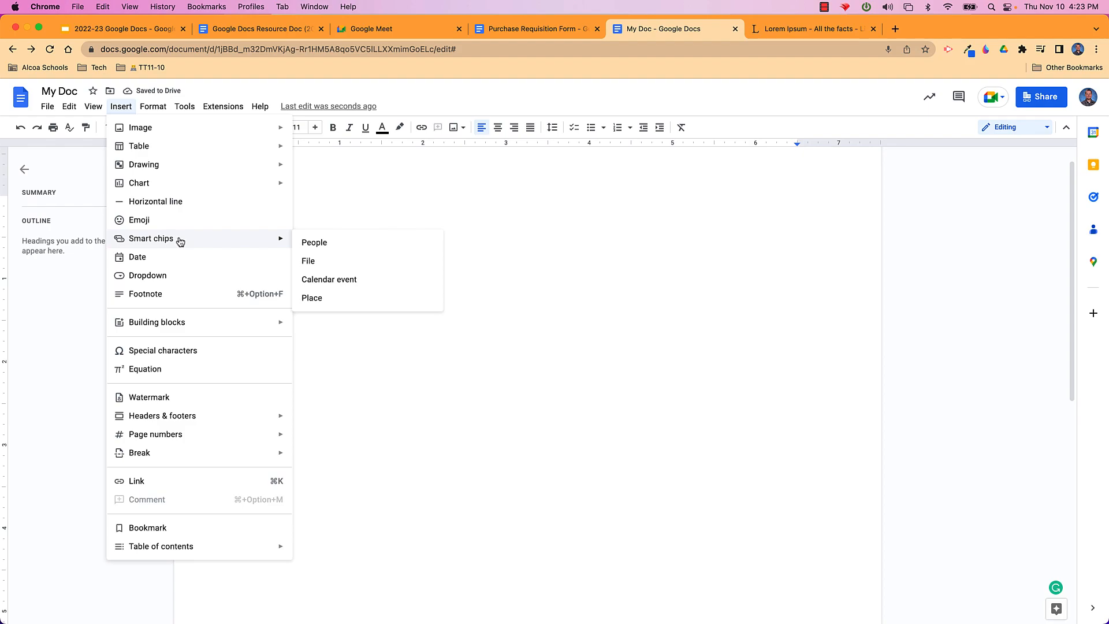
pyautogui.click(318, 261)
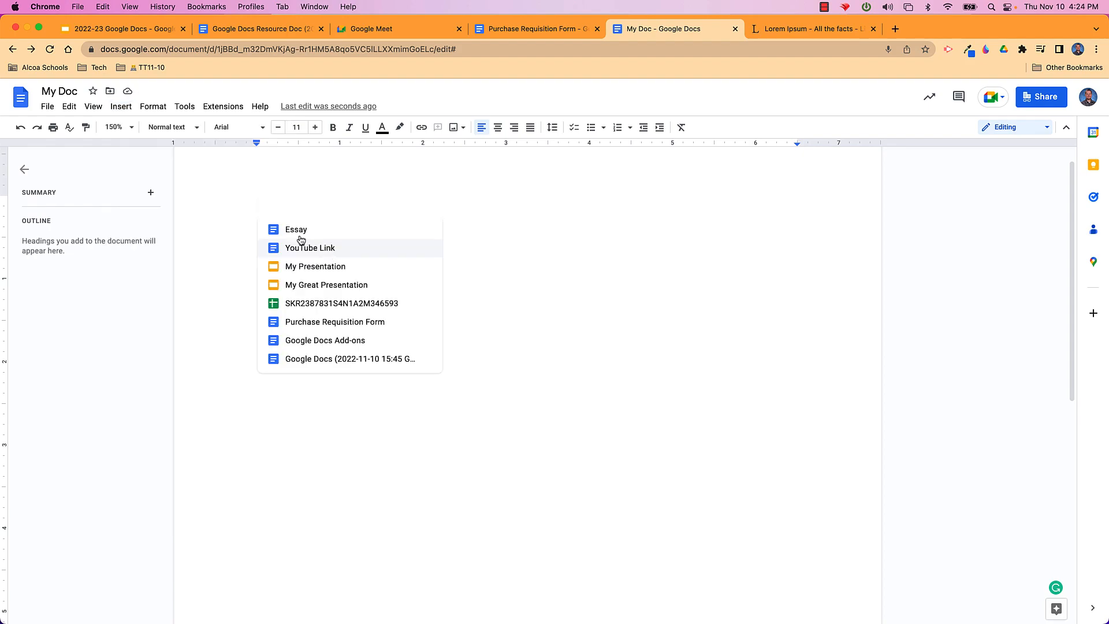
pyautogui.click(300, 234)
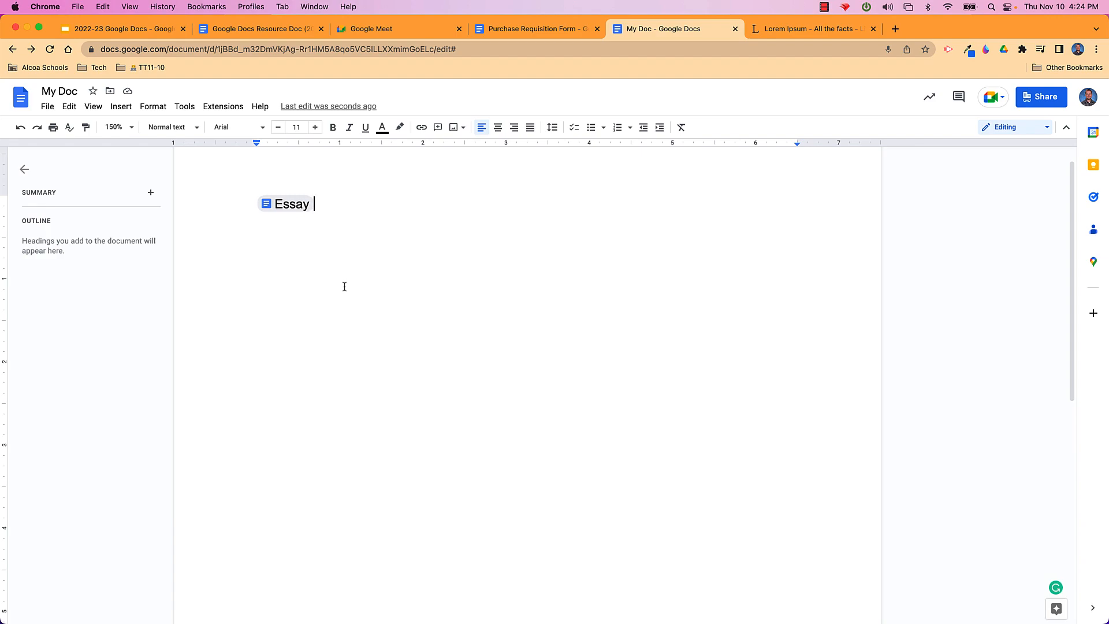
pyautogui.click(301, 208)
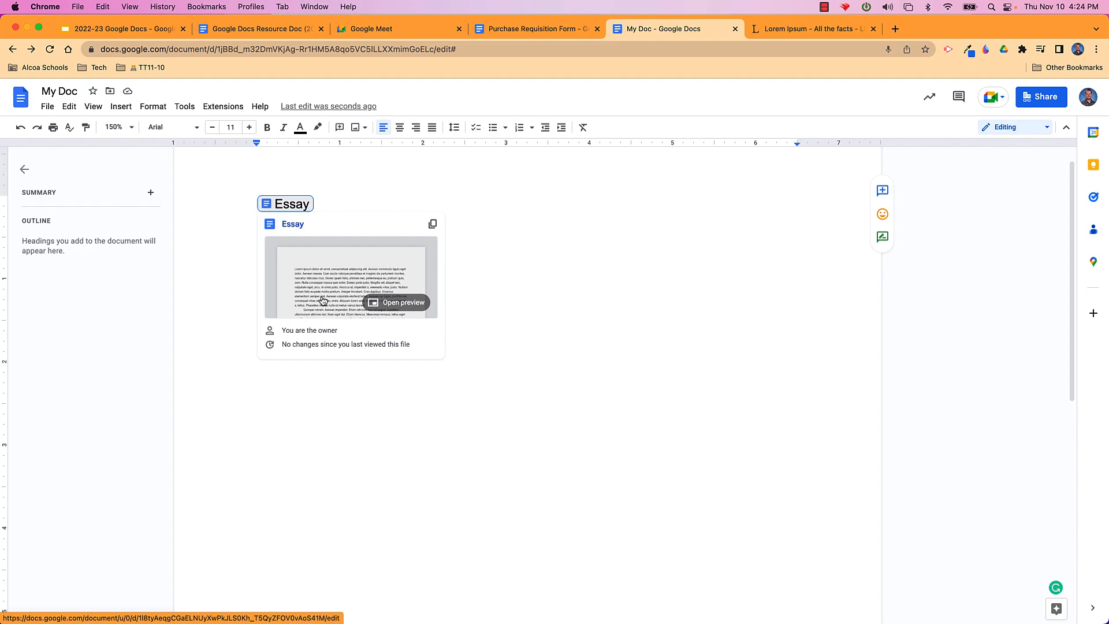
pyautogui.click(358, 195)
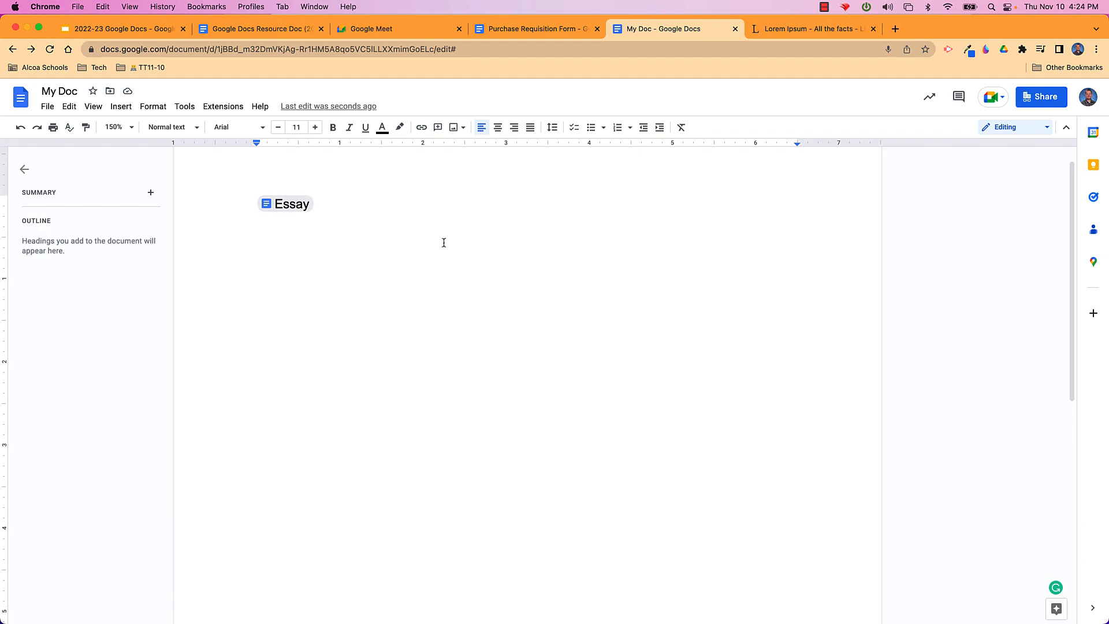
pyautogui.click(296, 206)
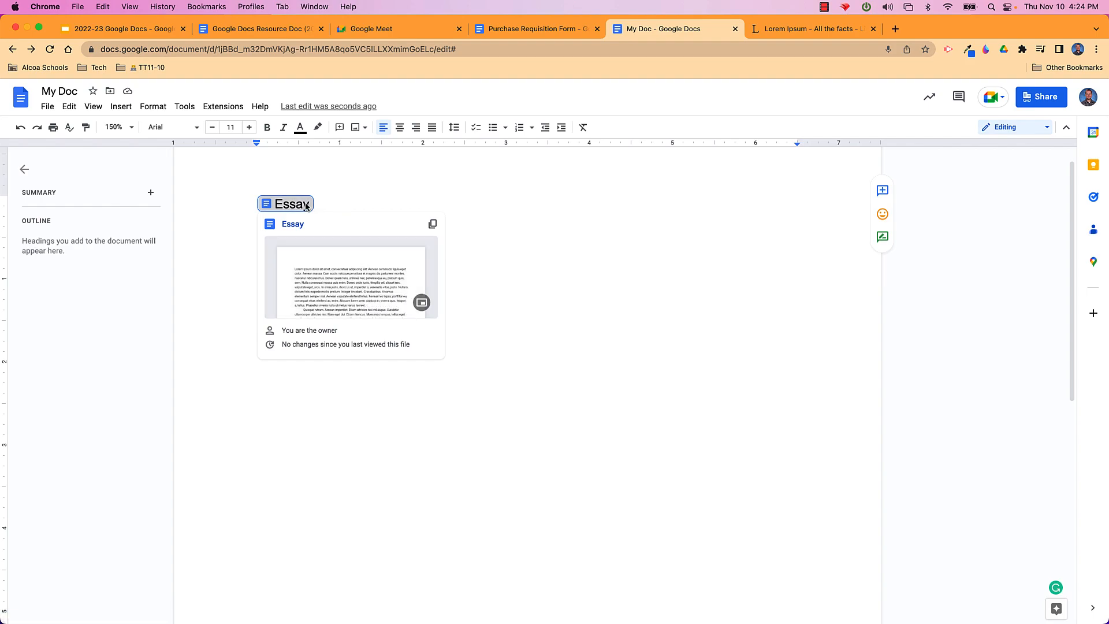
pyautogui.click(342, 199)
pyautogui.press('BackSpace')
pyautogui.press('BackSpace')
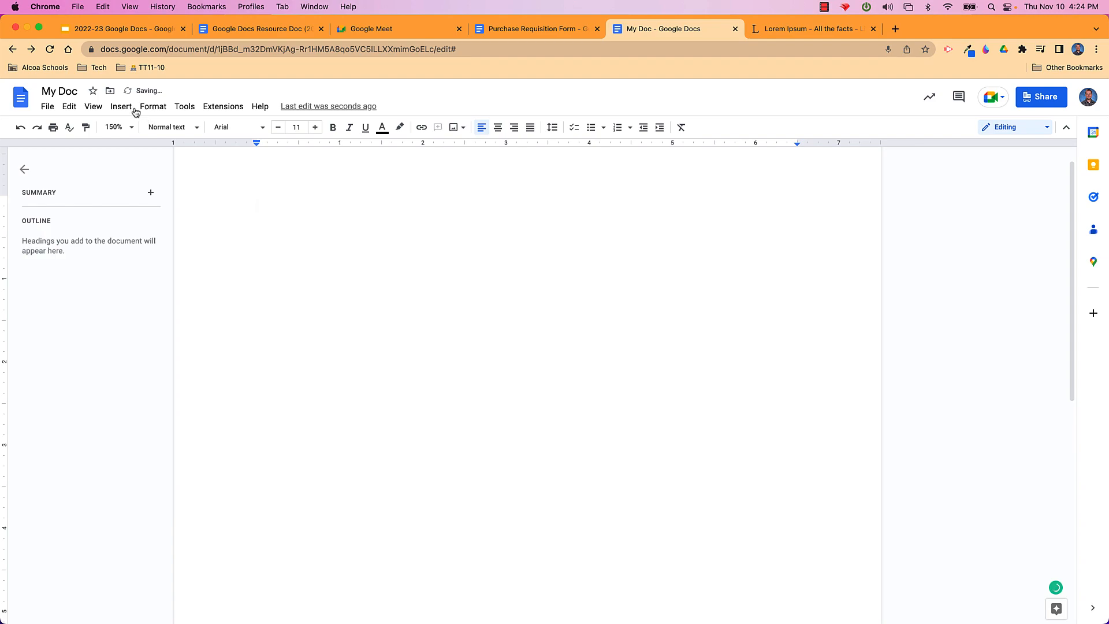
pyautogui.click(122, 107)
pyautogui.moveTo(176, 241)
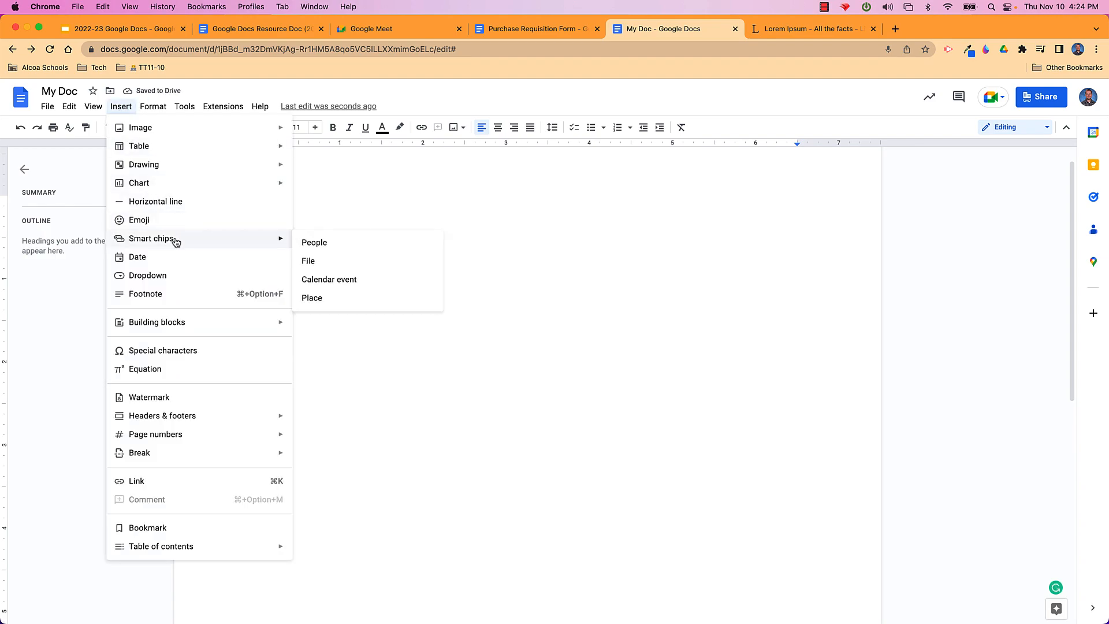
pyautogui.click(327, 280)
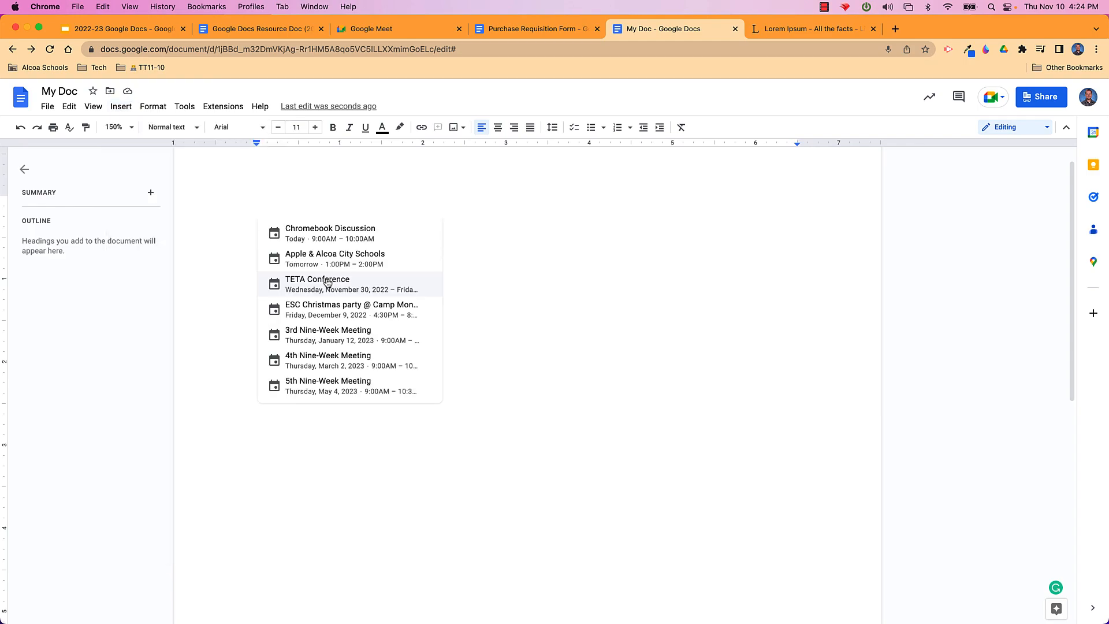
pyautogui.click(362, 260)
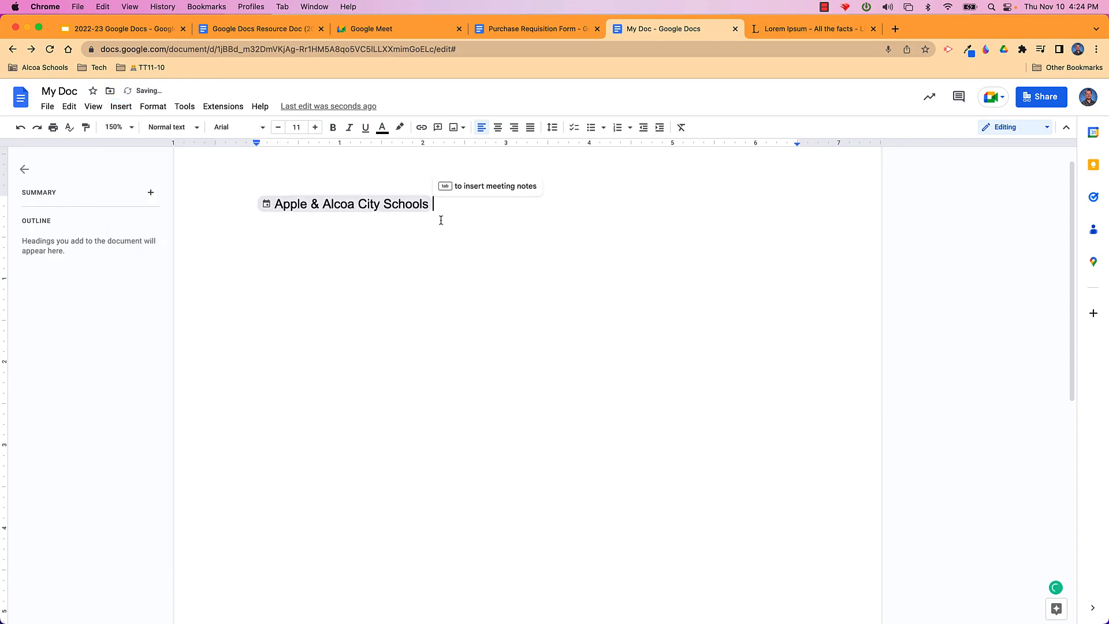
pyautogui.moveTo(383, 205)
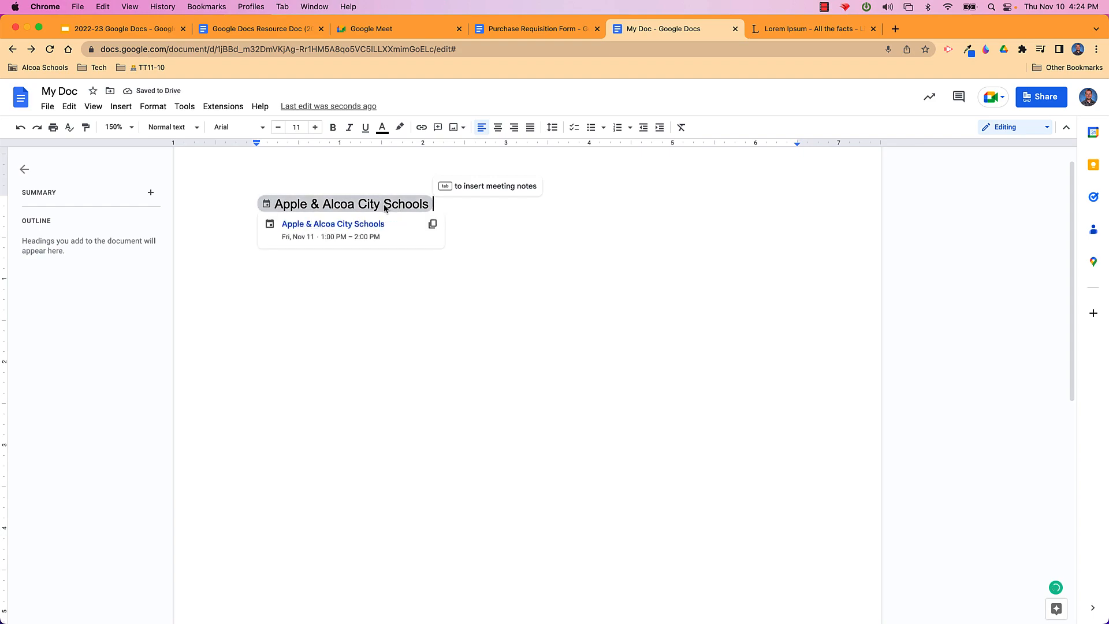
pyautogui.click(385, 205)
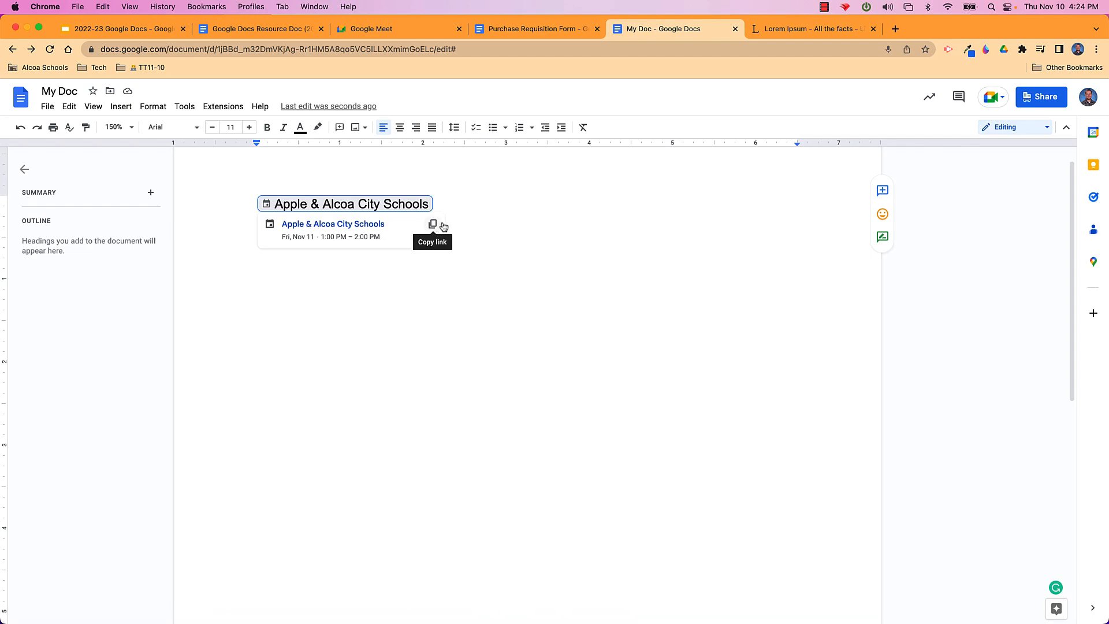
pyautogui.click(478, 219)
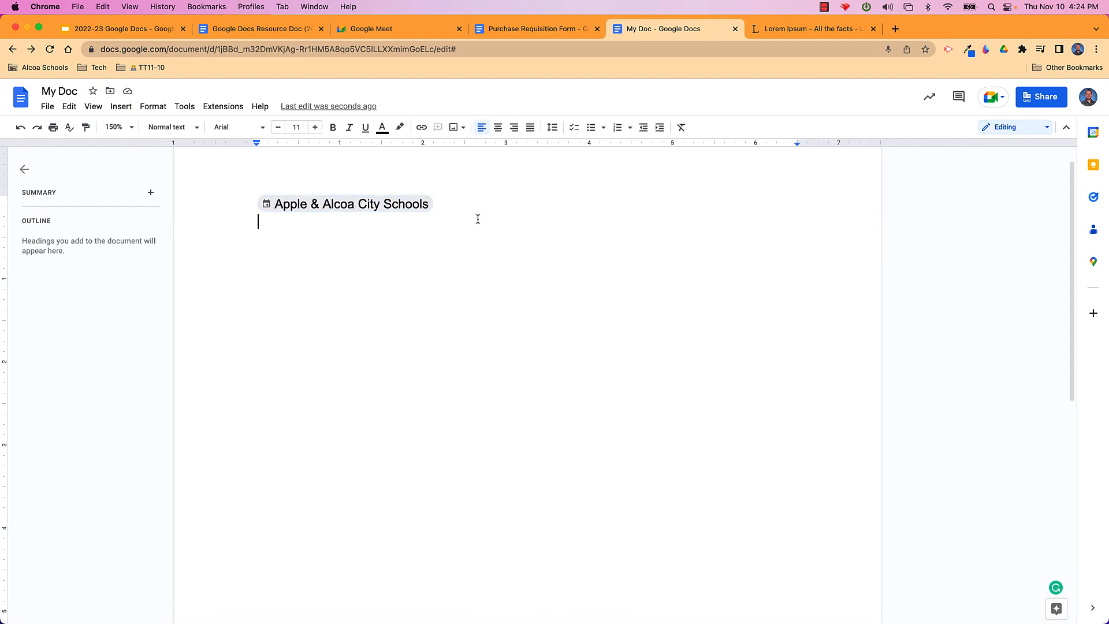
pyautogui.click(395, 211)
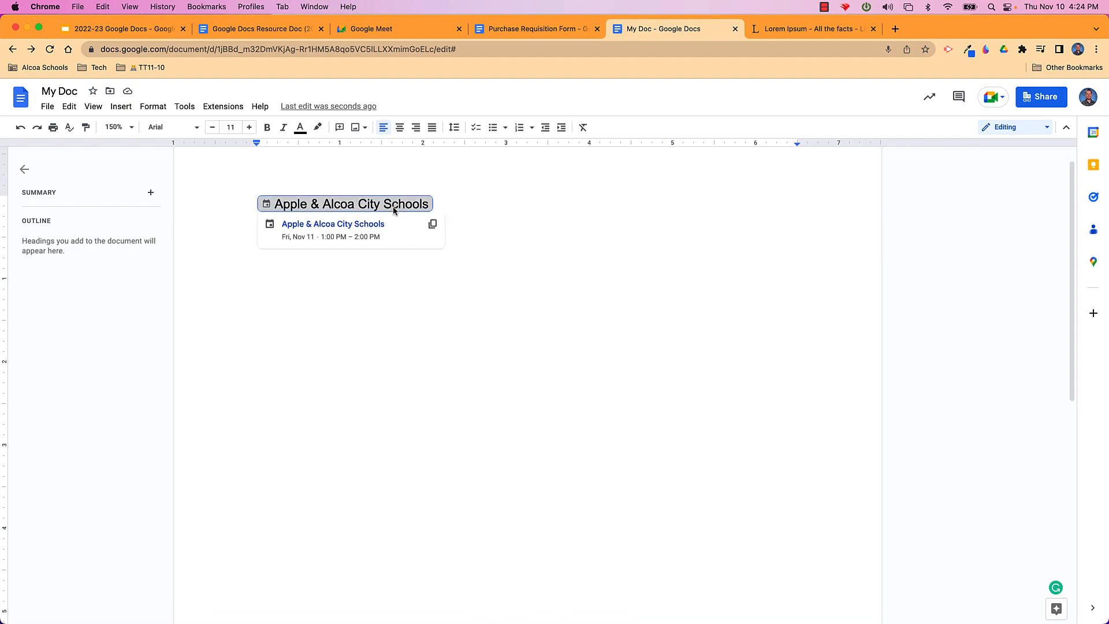
pyautogui.press('BackSpace')
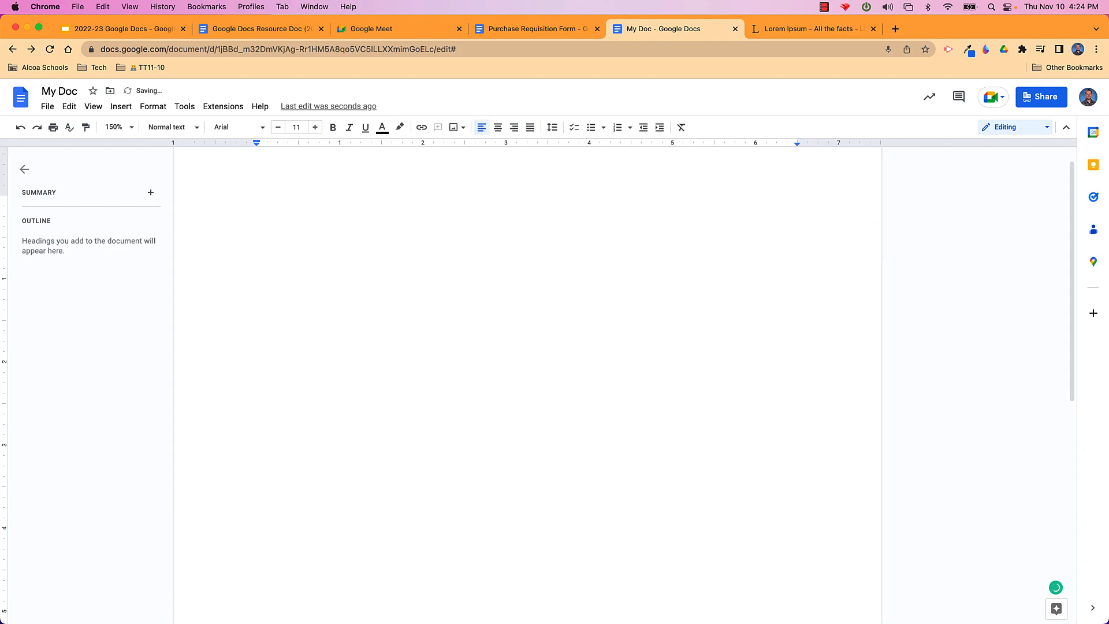
# Insert a place smart chip for a searched street address
pyautogui.click(122, 107)
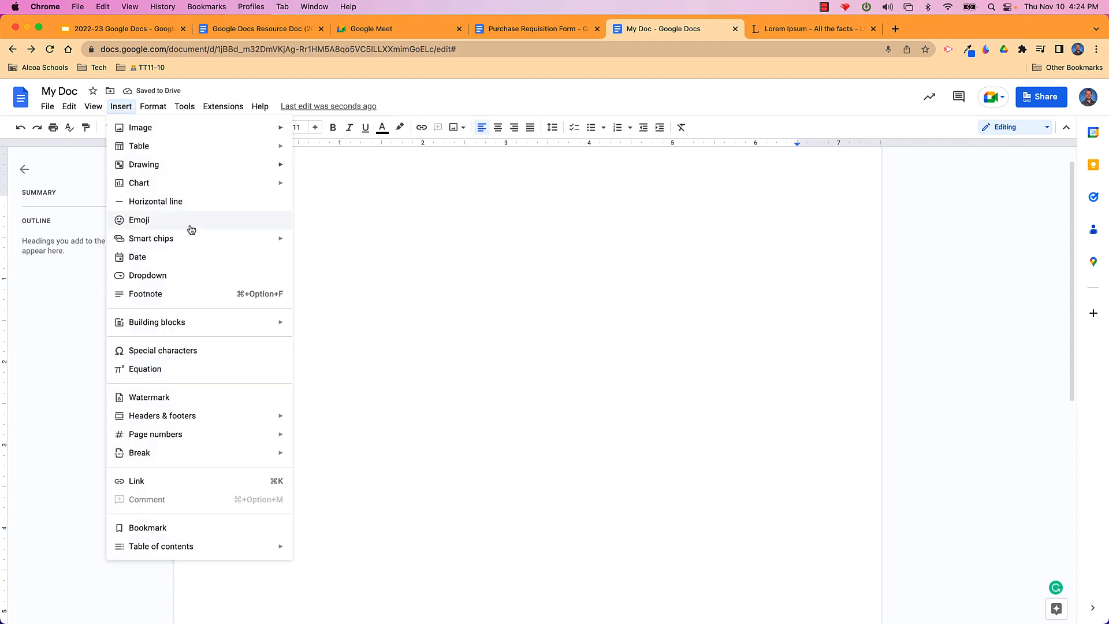
pyautogui.moveTo(258, 240)
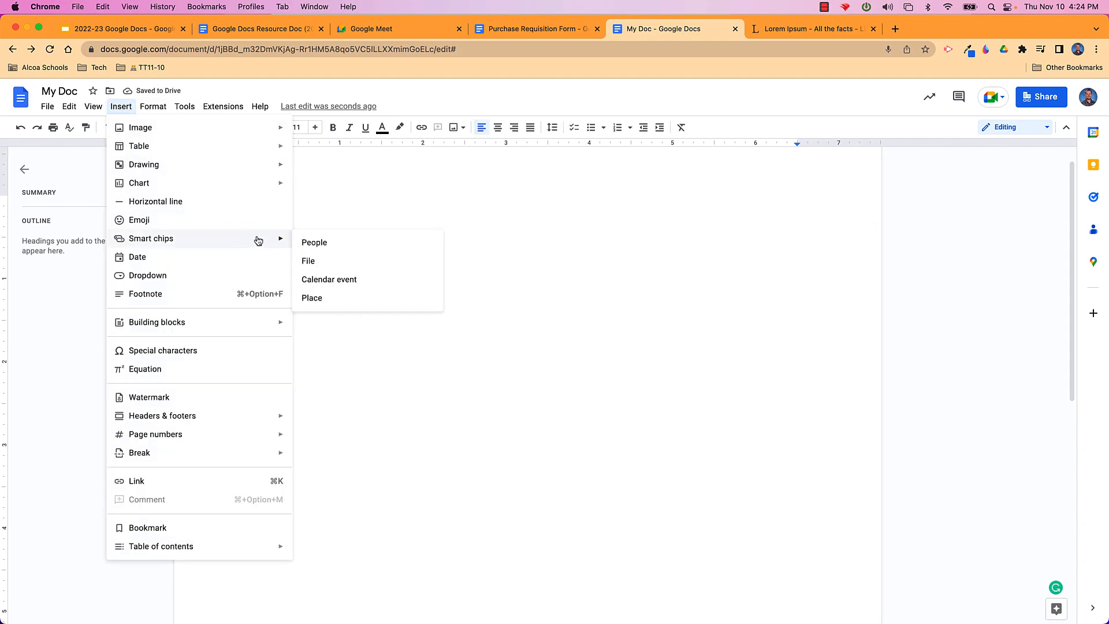
pyautogui.click(334, 298)
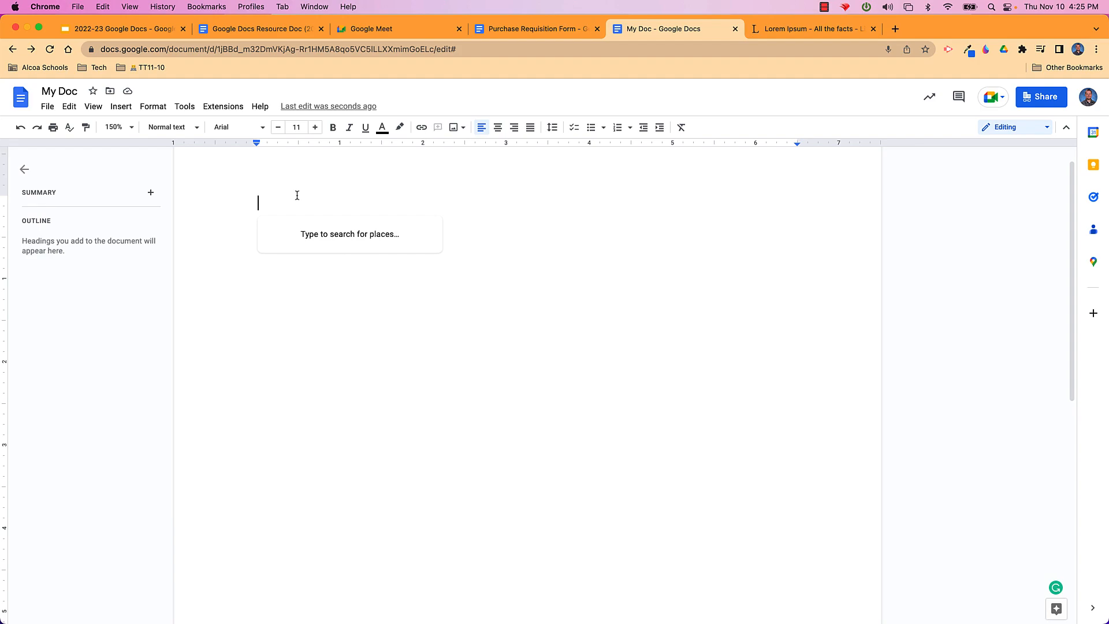
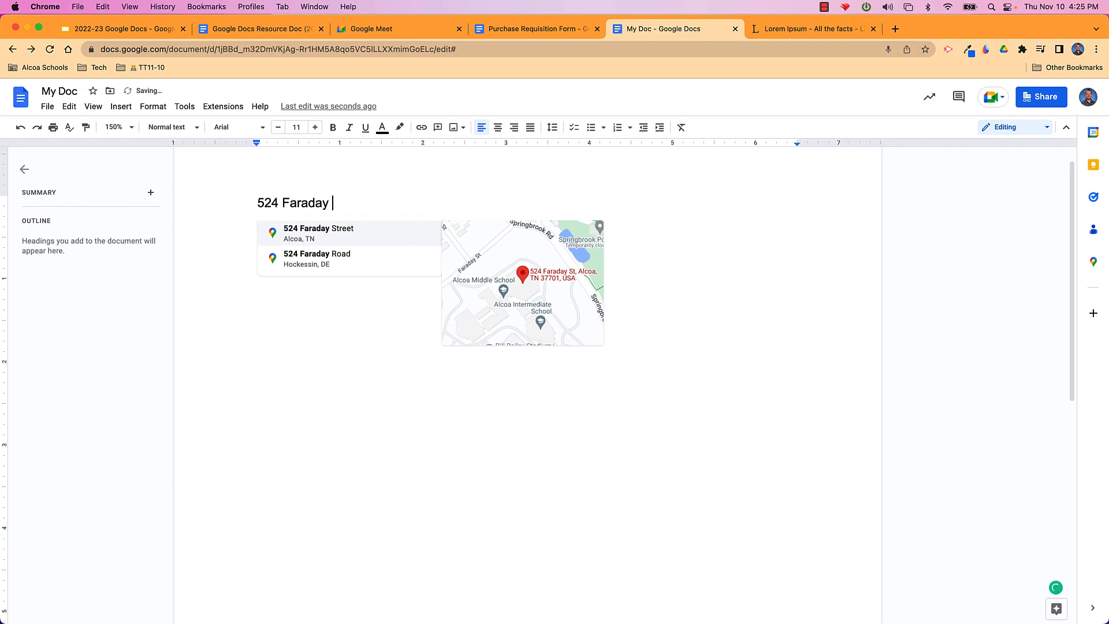
pyautogui.click(298, 234)
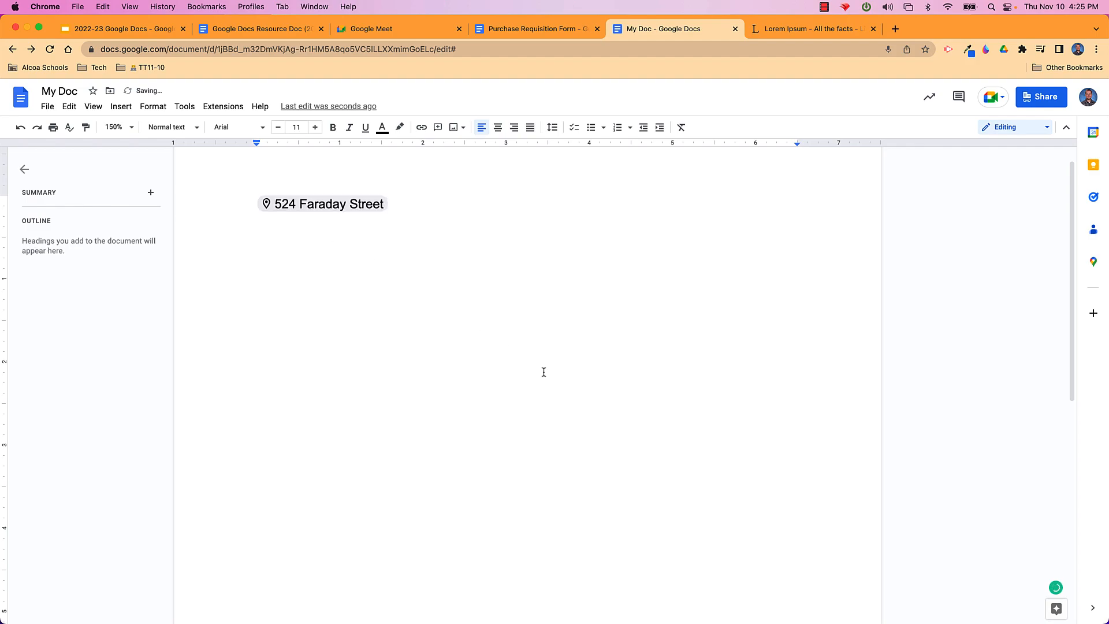
# Delete the address place chip and start a new blank line
pyautogui.moveTo(340, 211)
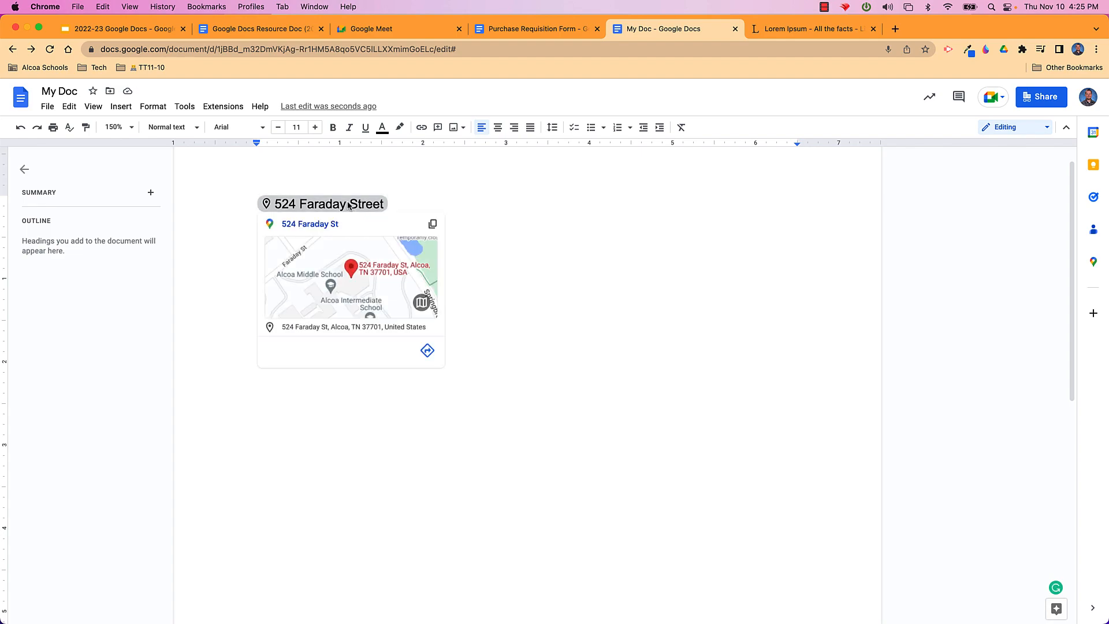
pyautogui.click(296, 206)
pyautogui.press('BackSpace')
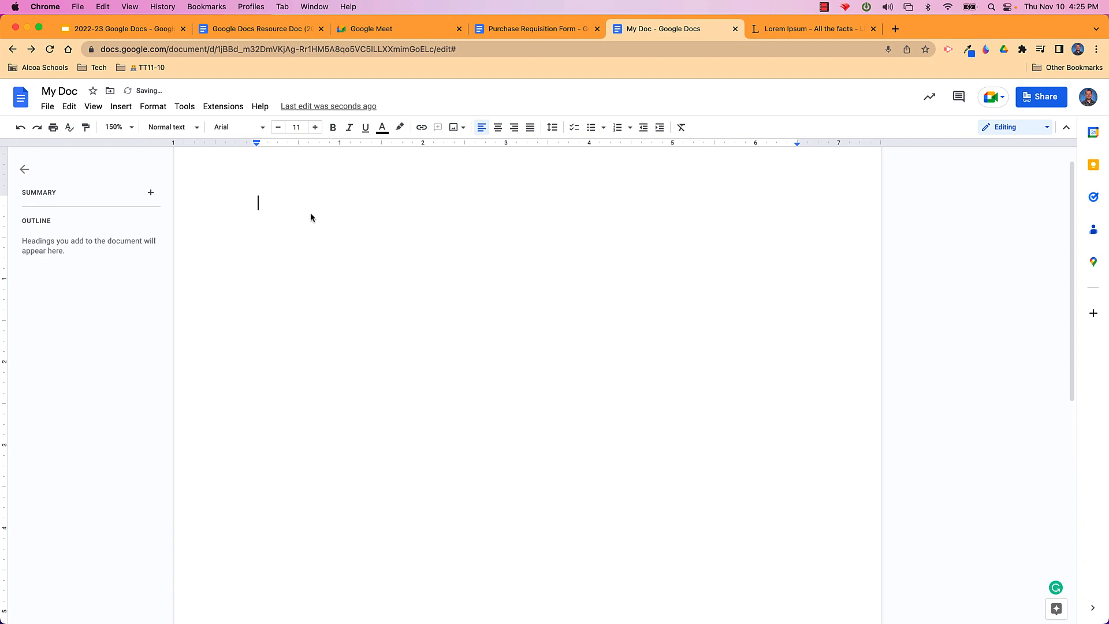
pyautogui.press('Return')
# Insert the Email draft building block (To, Cc, Bcc, Subject), then undo it
pyautogui.click(122, 109)
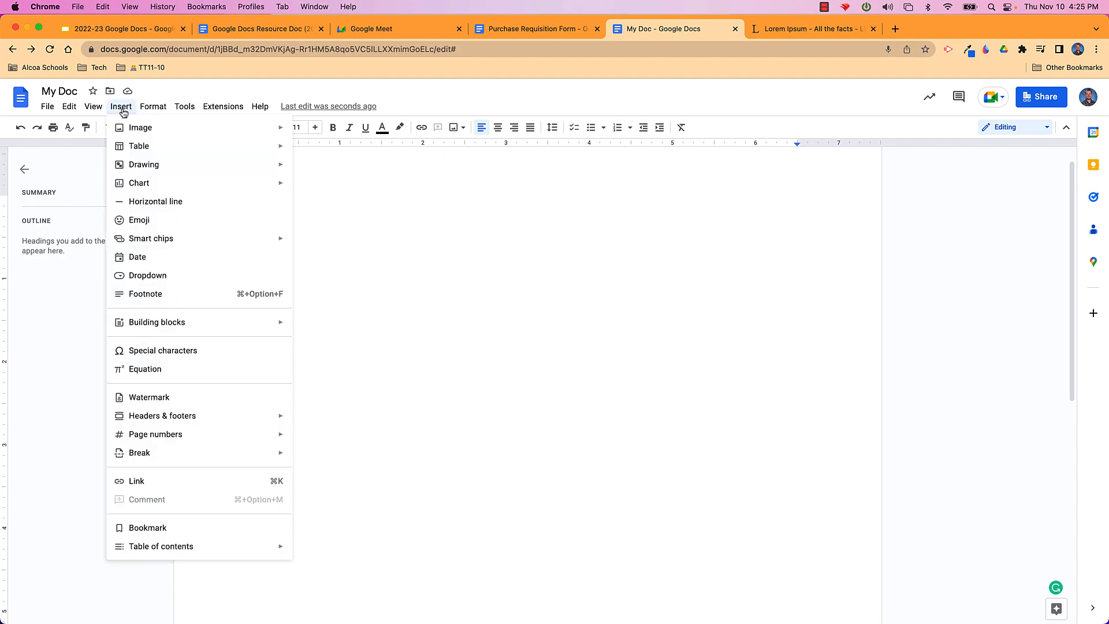
pyautogui.moveTo(188, 327)
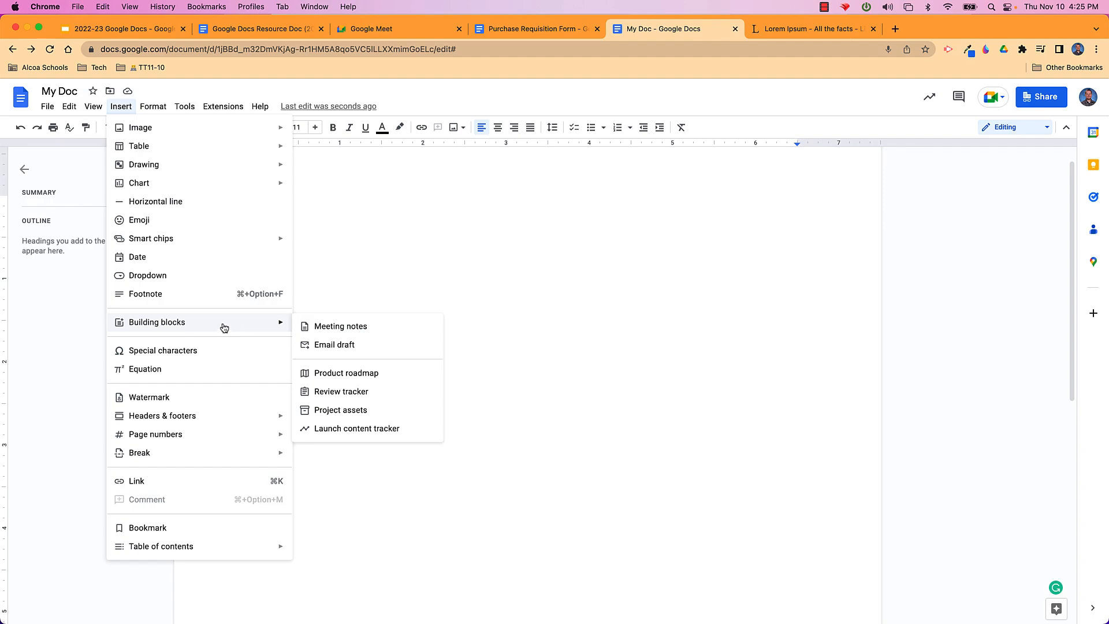
pyautogui.click(333, 345)
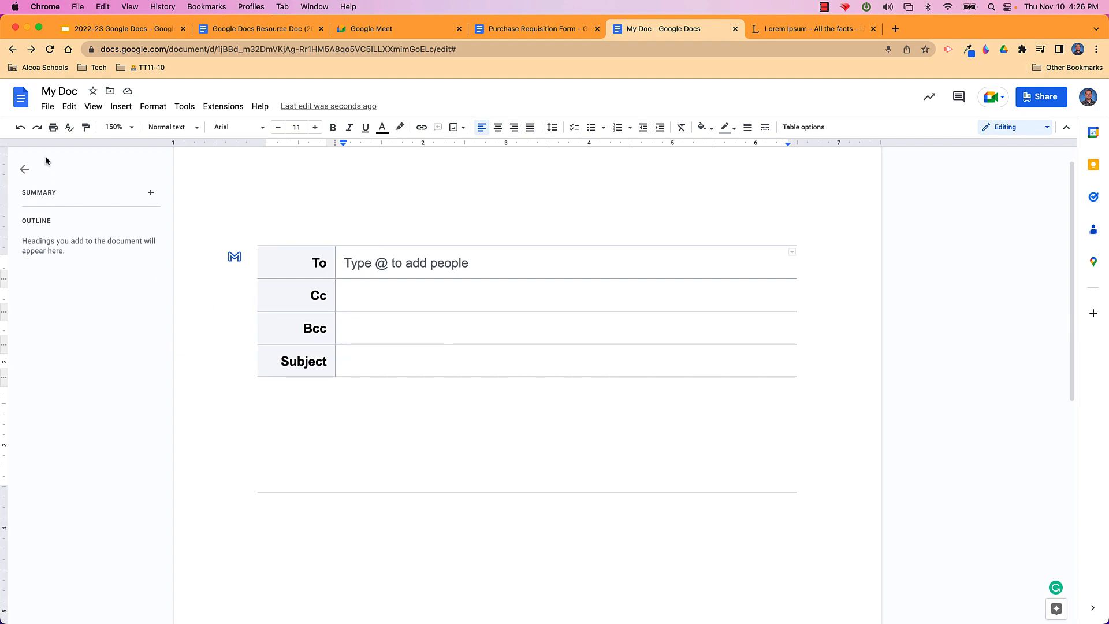
pyautogui.click(21, 127)
pyautogui.click(121, 108)
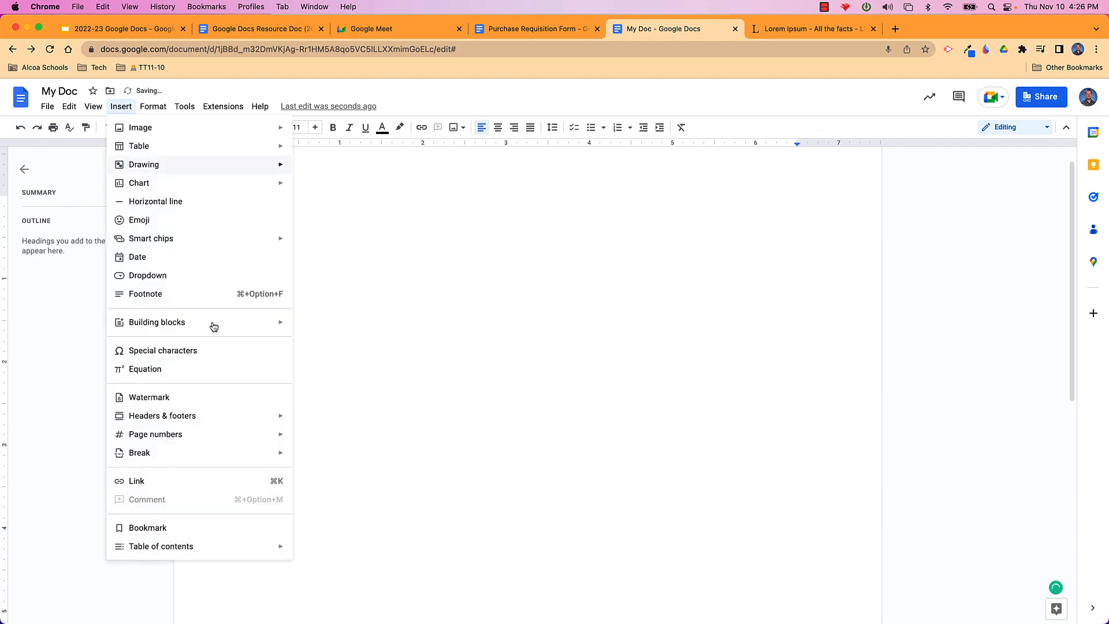
# Insert meeting notes for the Nov 11, 2022 Apple & Alcoa City Schools event, then delete everything
pyautogui.moveTo(262, 327)
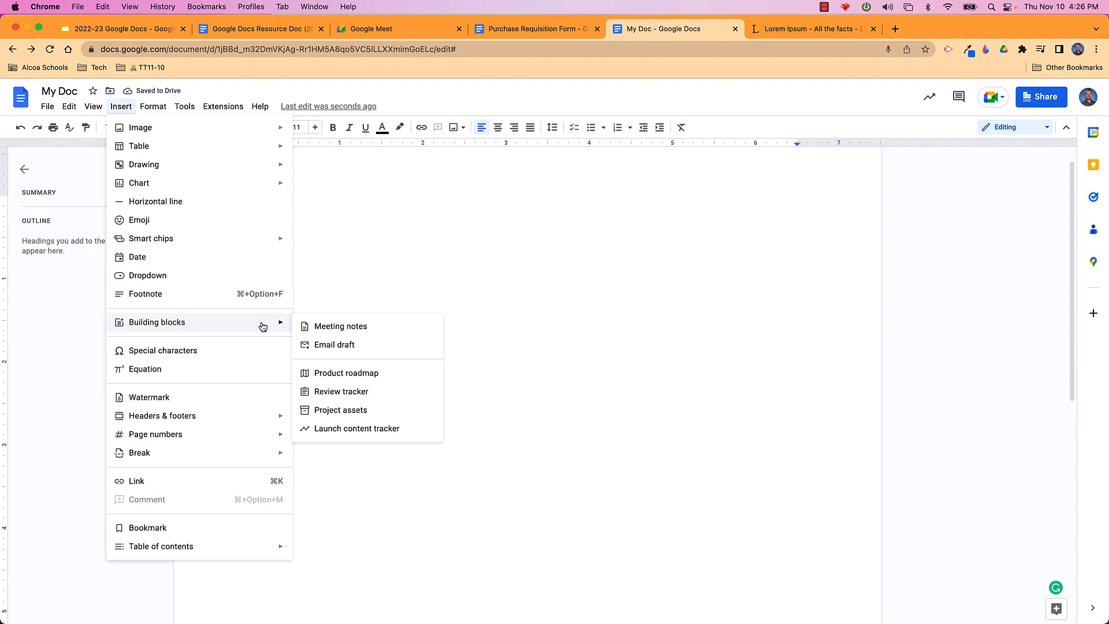
pyautogui.click(338, 327)
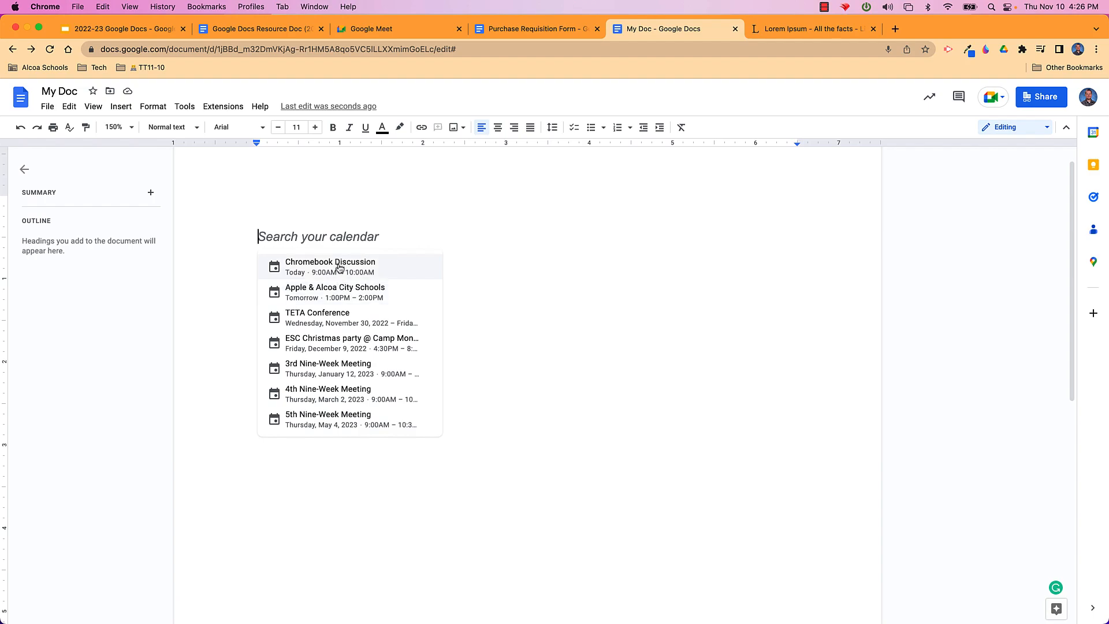
pyautogui.press('Escape')
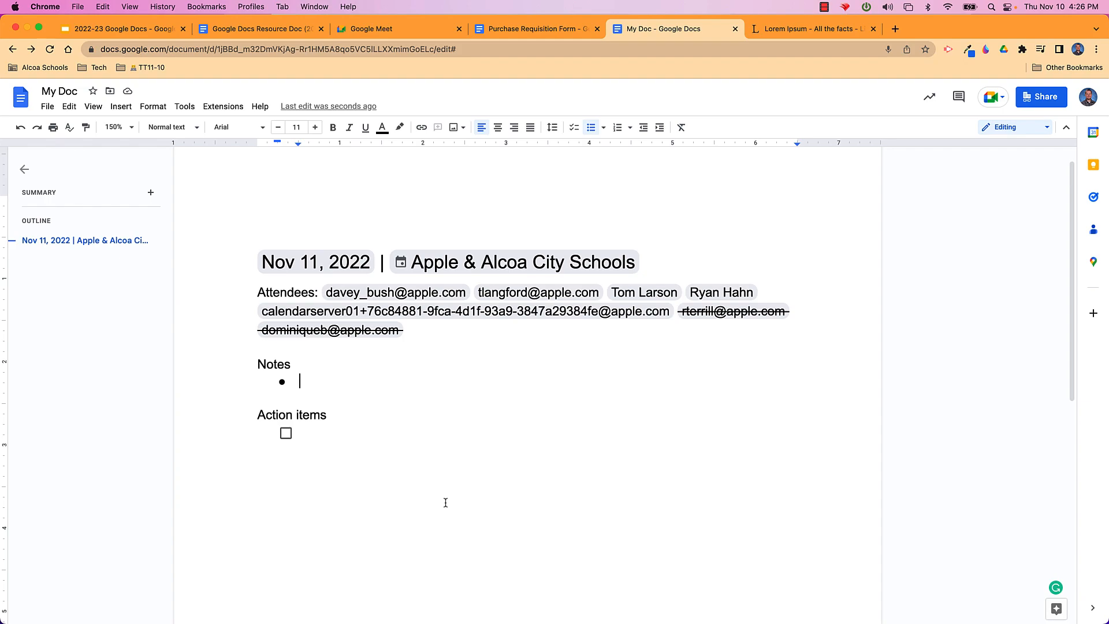
pyautogui.press('super+a')
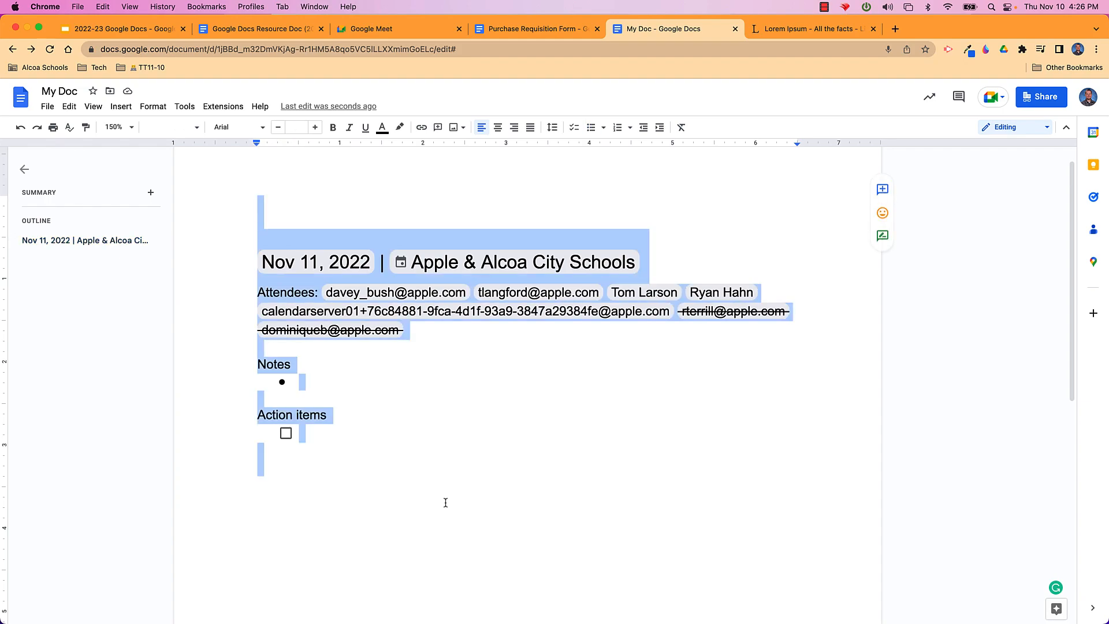
pyautogui.press('BackSpace')
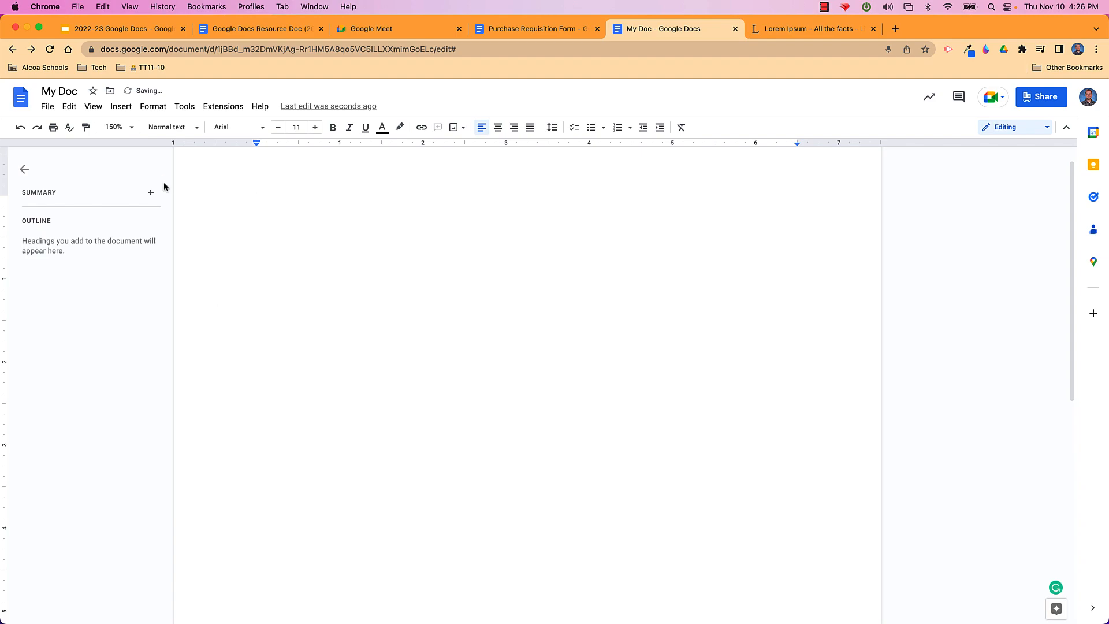
pyautogui.click(119, 106)
pyautogui.moveTo(203, 329)
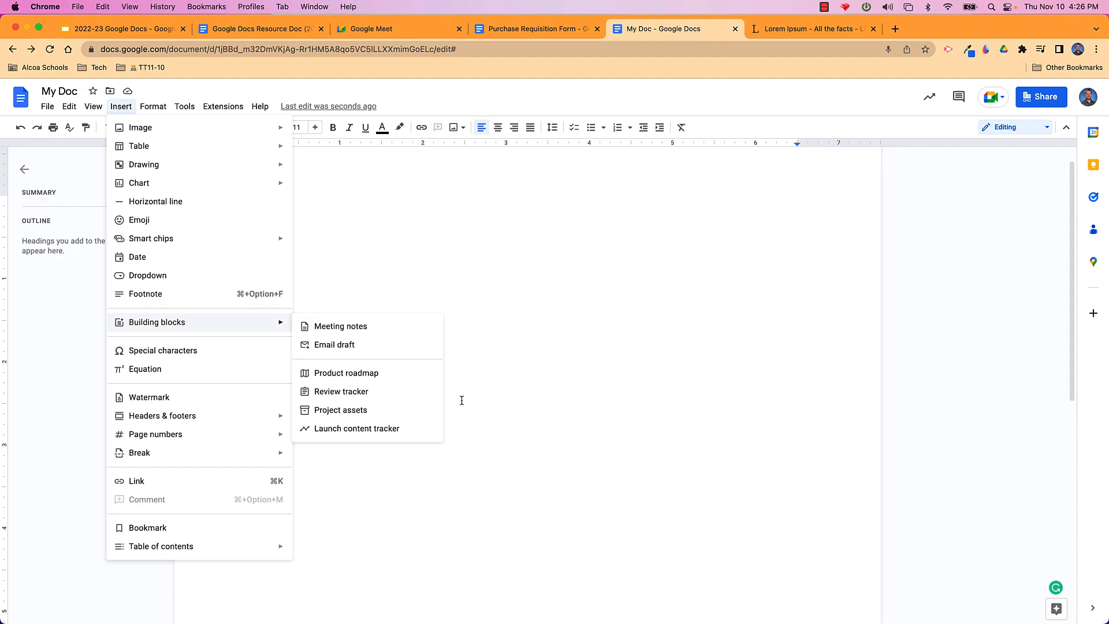
pyautogui.click(604, 357)
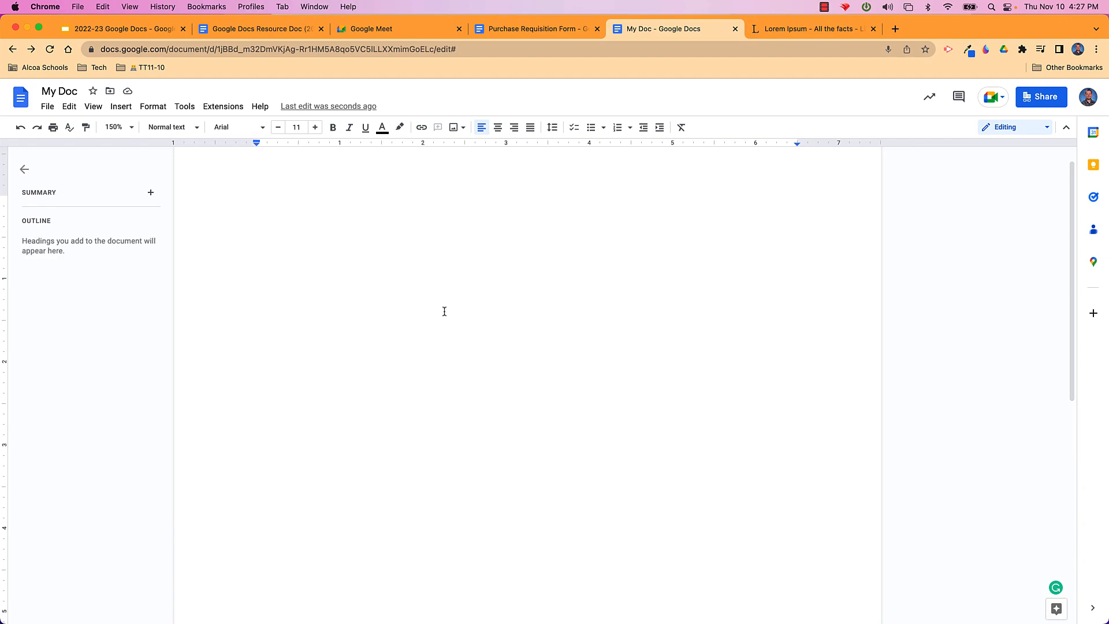
# Open the Approvals panel from the File menu and cancel a new approval request
pyautogui.click(53, 110)
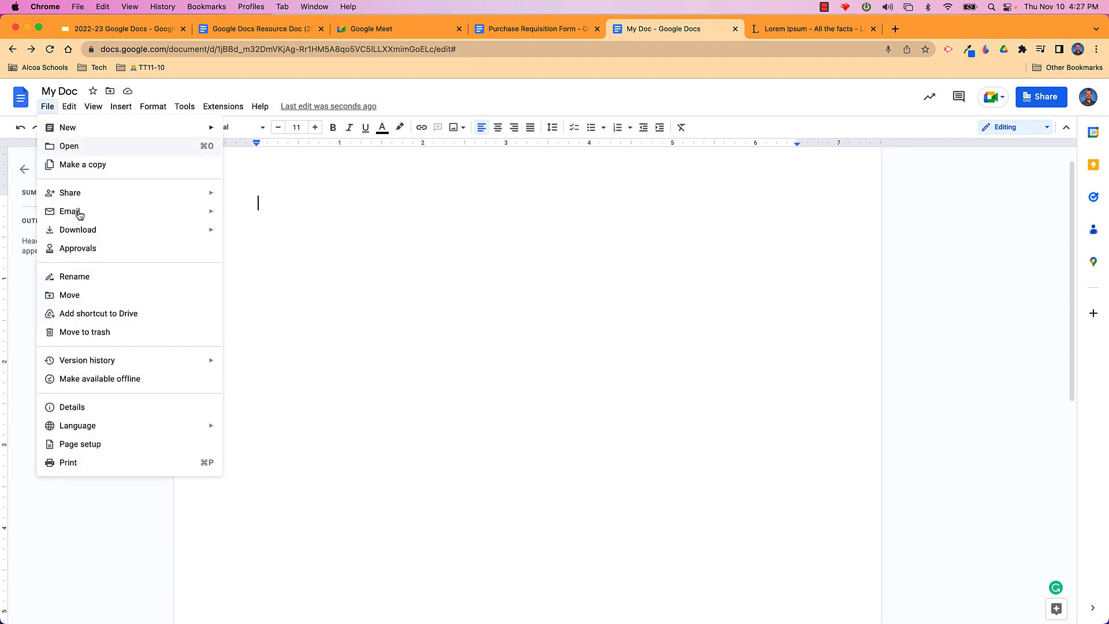
pyautogui.click(141, 248)
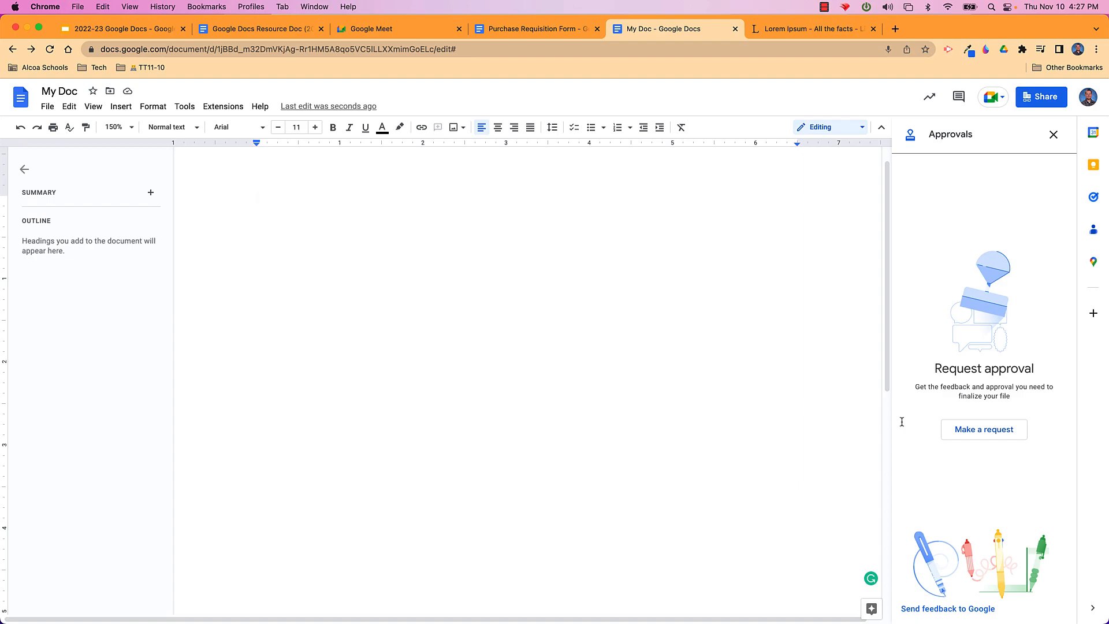
pyautogui.click(972, 439)
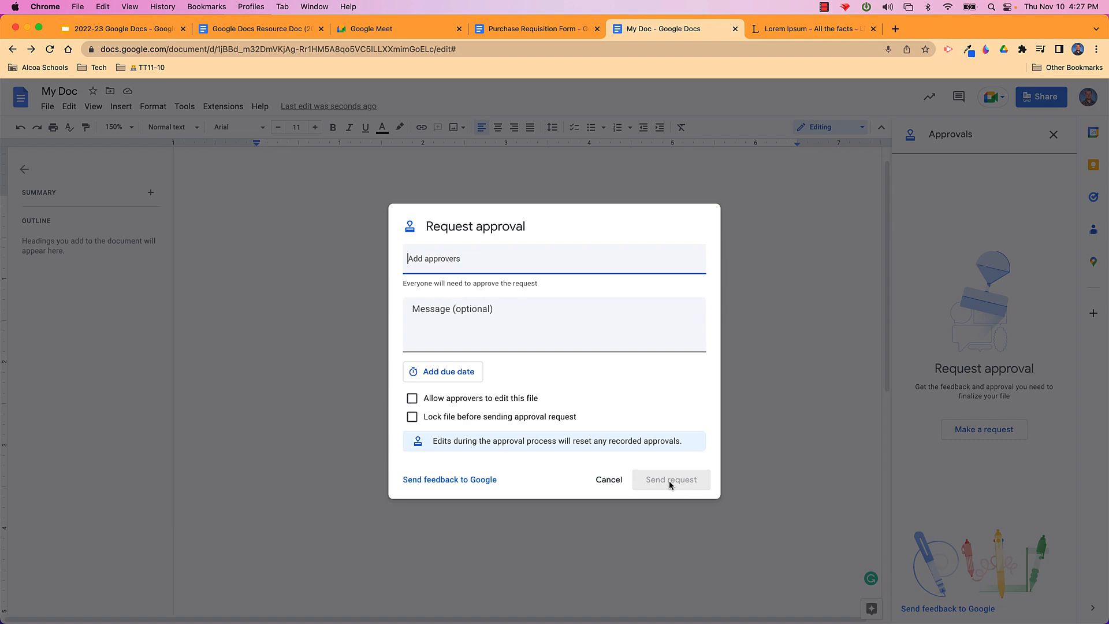
pyautogui.click(610, 480)
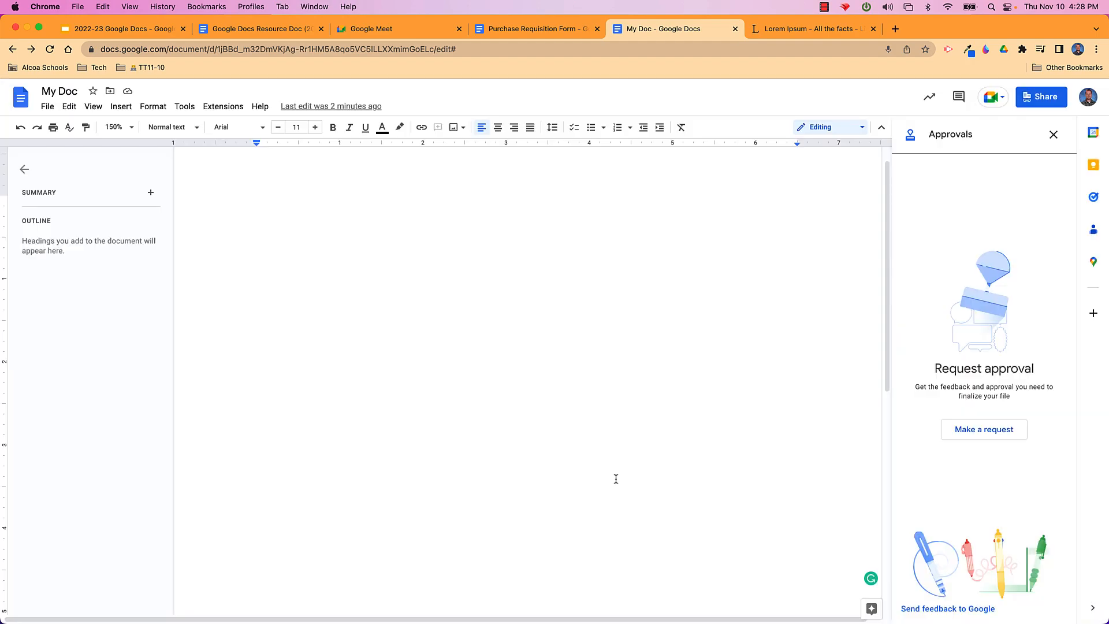
pyautogui.click(126, 112)
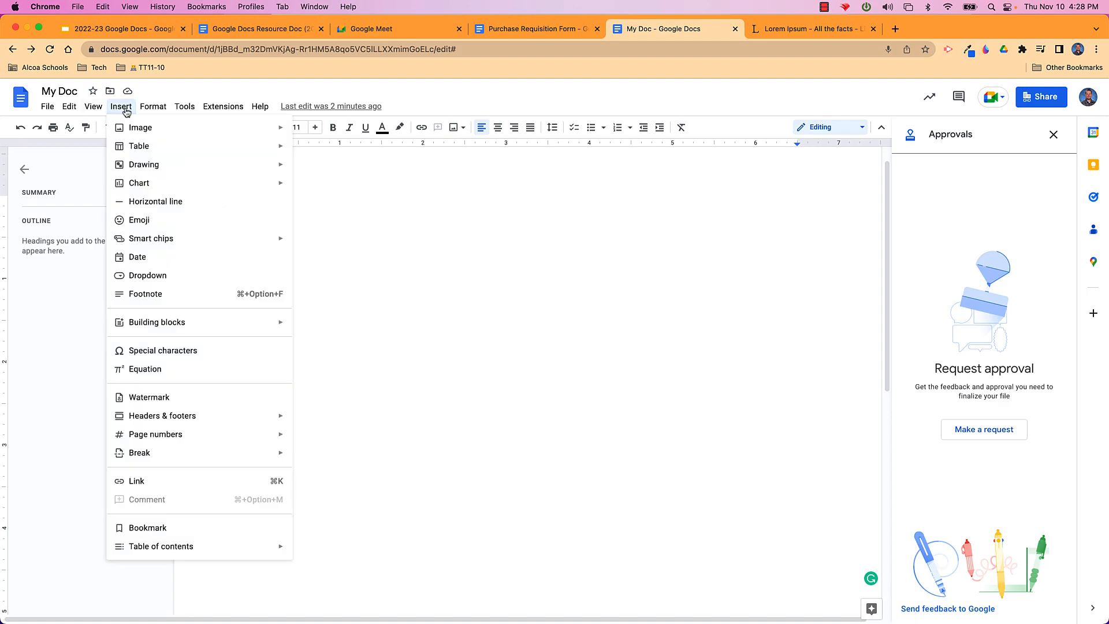
# Browse the emoji picker, then close it along with the Approvals panel
pyautogui.click(157, 225)
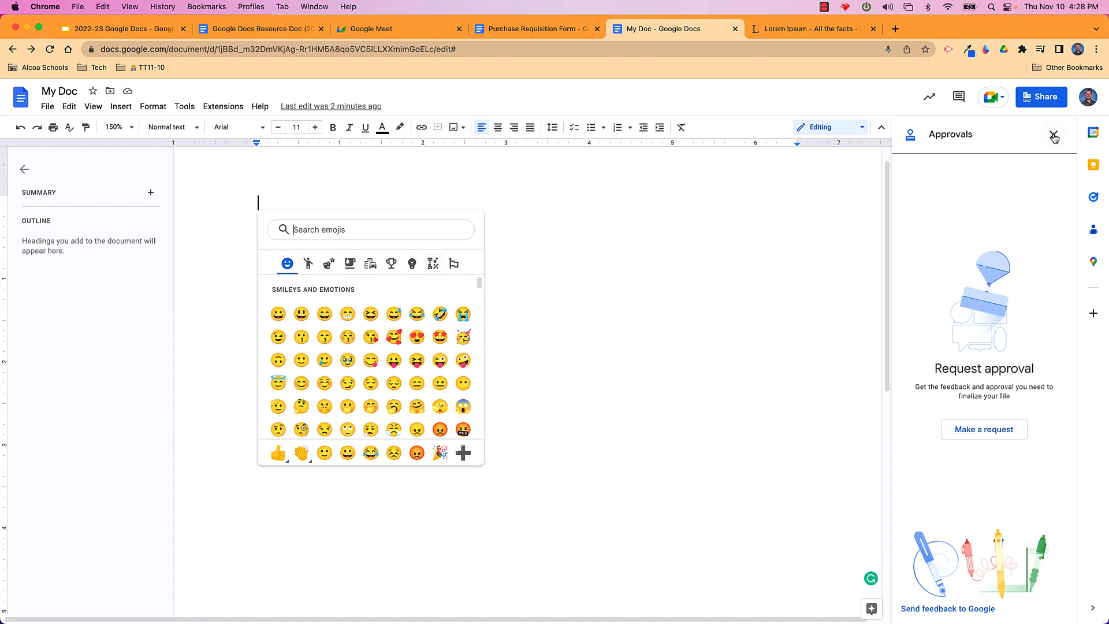
pyautogui.click(584, 346)
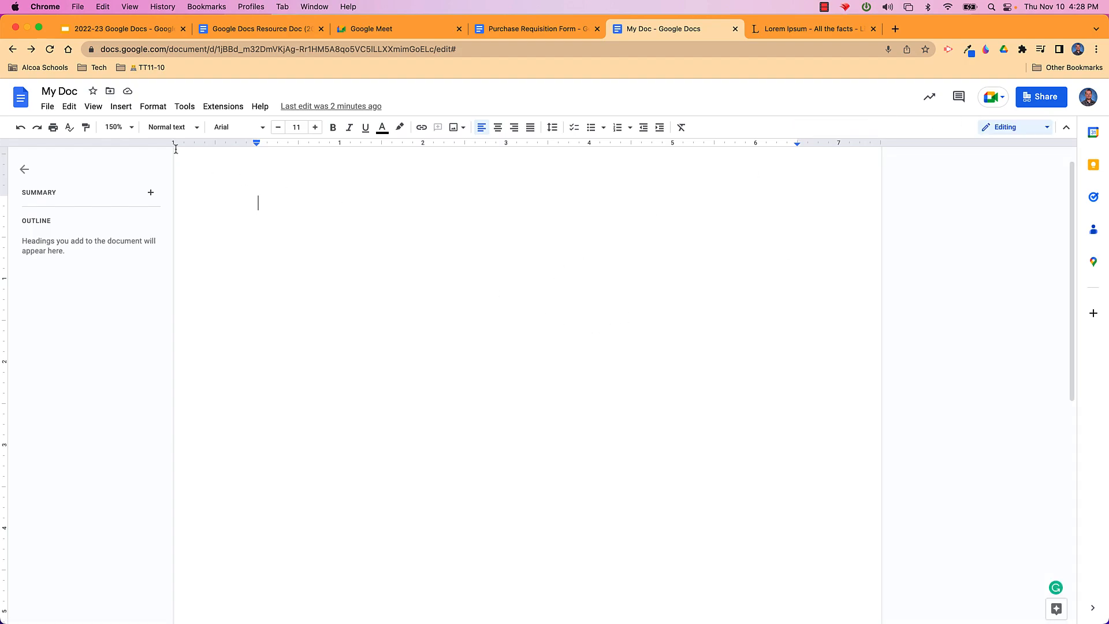
pyautogui.click(121, 110)
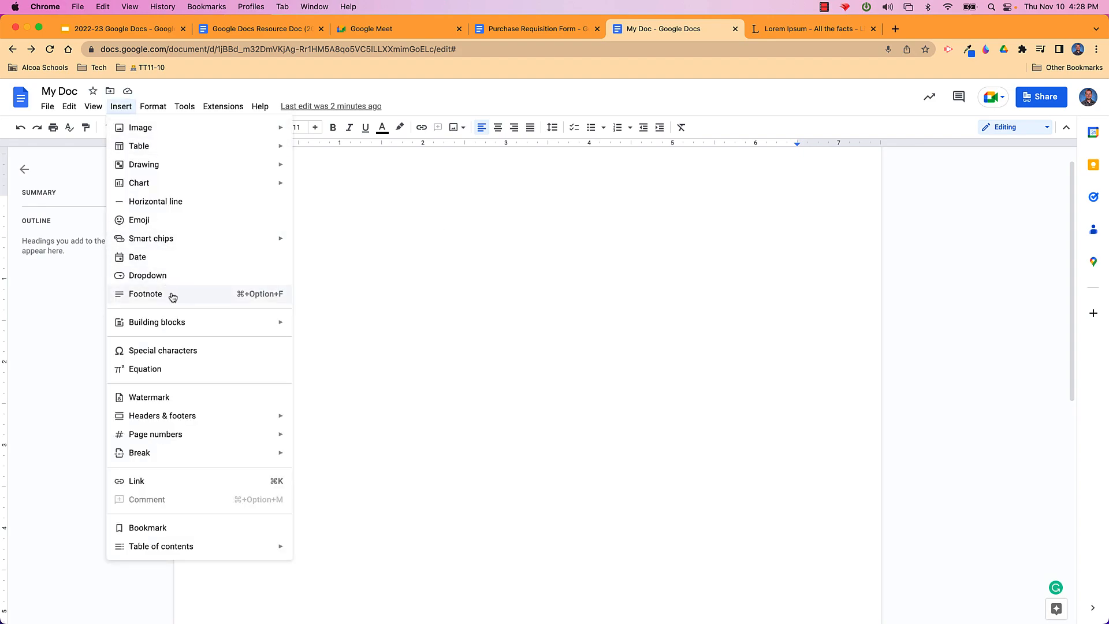
# Add a text watermark reading DRAFT and raise its transparency
pyautogui.click(159, 397)
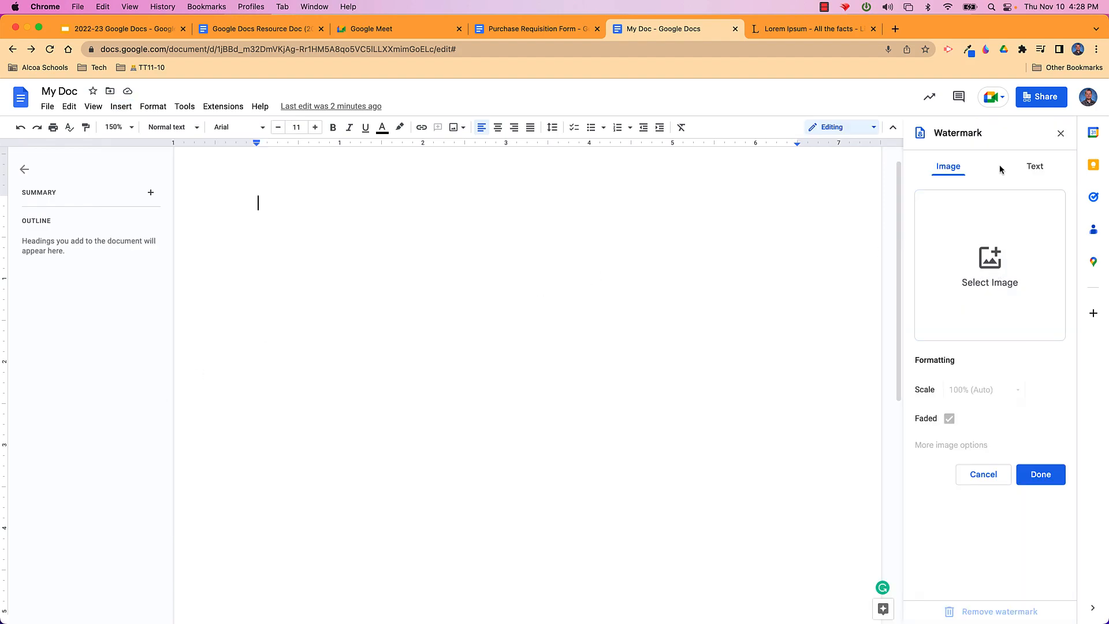
pyautogui.click(1036, 168)
pyautogui.click(962, 201)
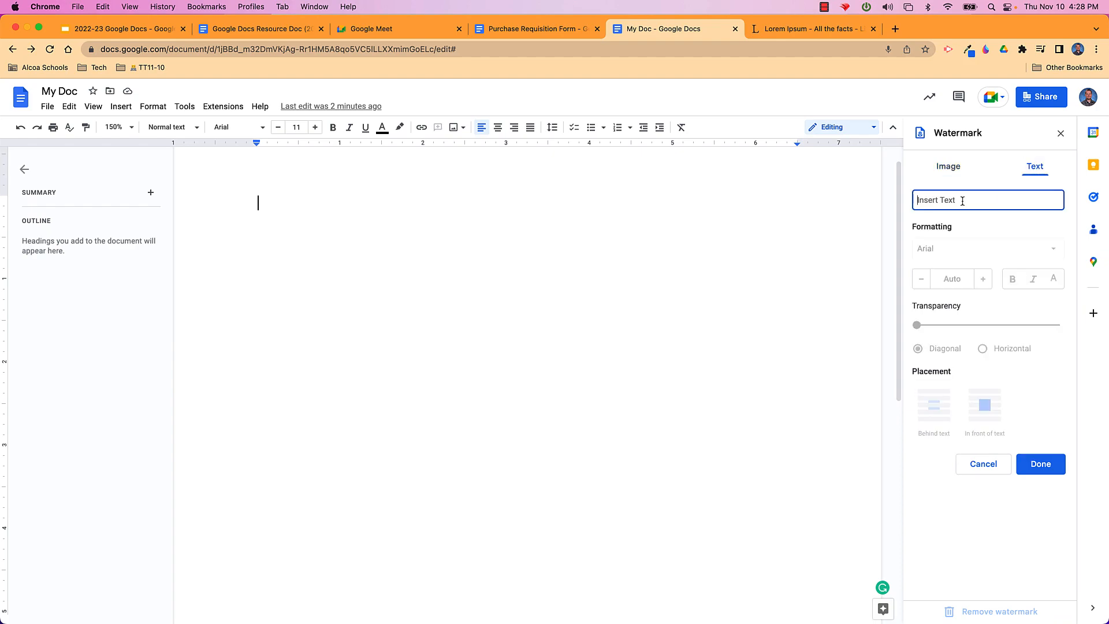
pyautogui.write('DRAFT')
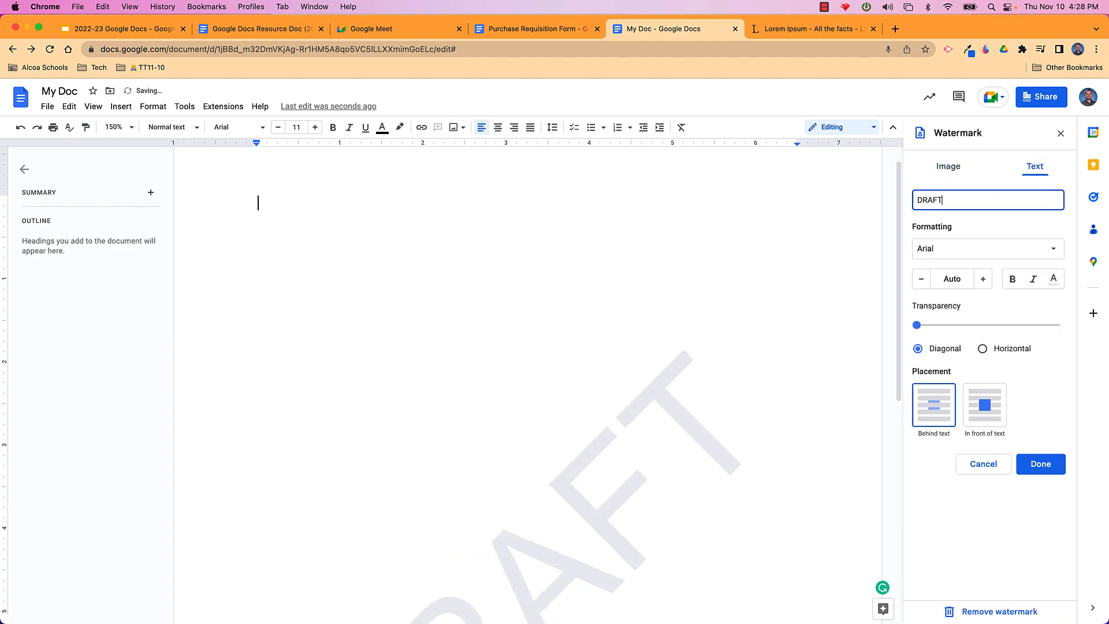
pyautogui.scroll(-5, 709, 390)
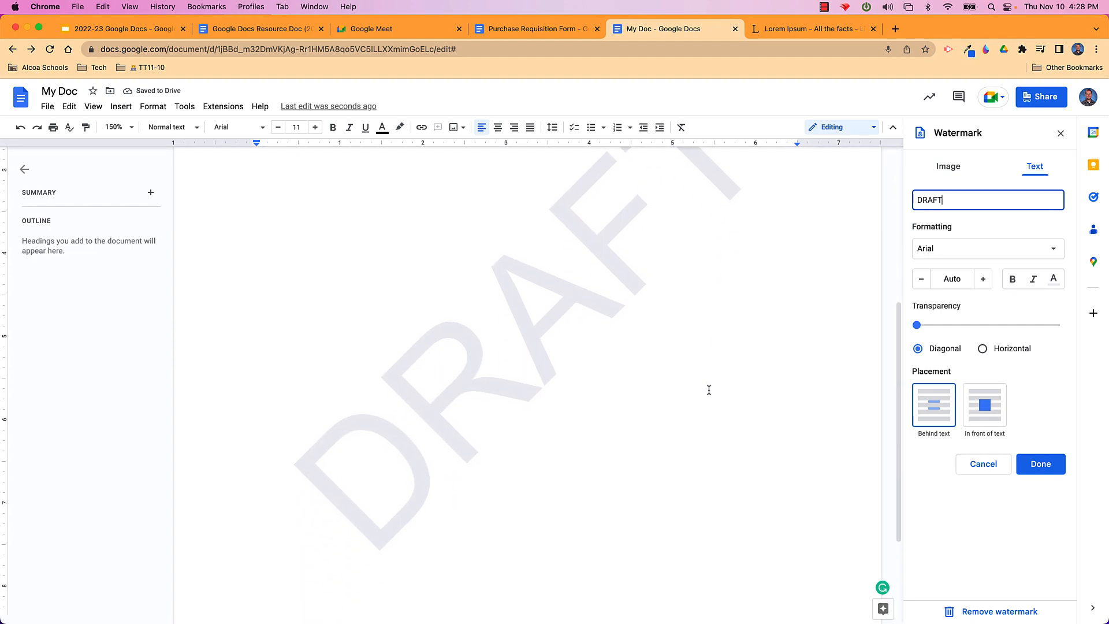
pyautogui.moveTo(917, 324)
pyautogui.mouseDown()
pyautogui.moveTo(993, 324)
pyautogui.moveTo(934, 321)
pyautogui.mouseUp()
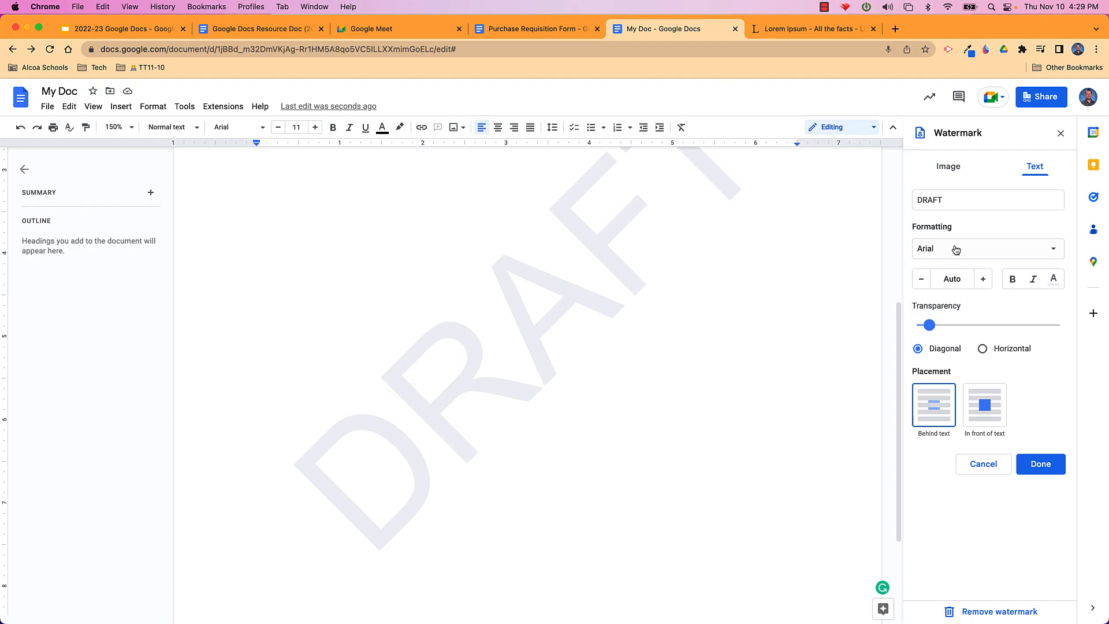
pyautogui.click(1061, 134)
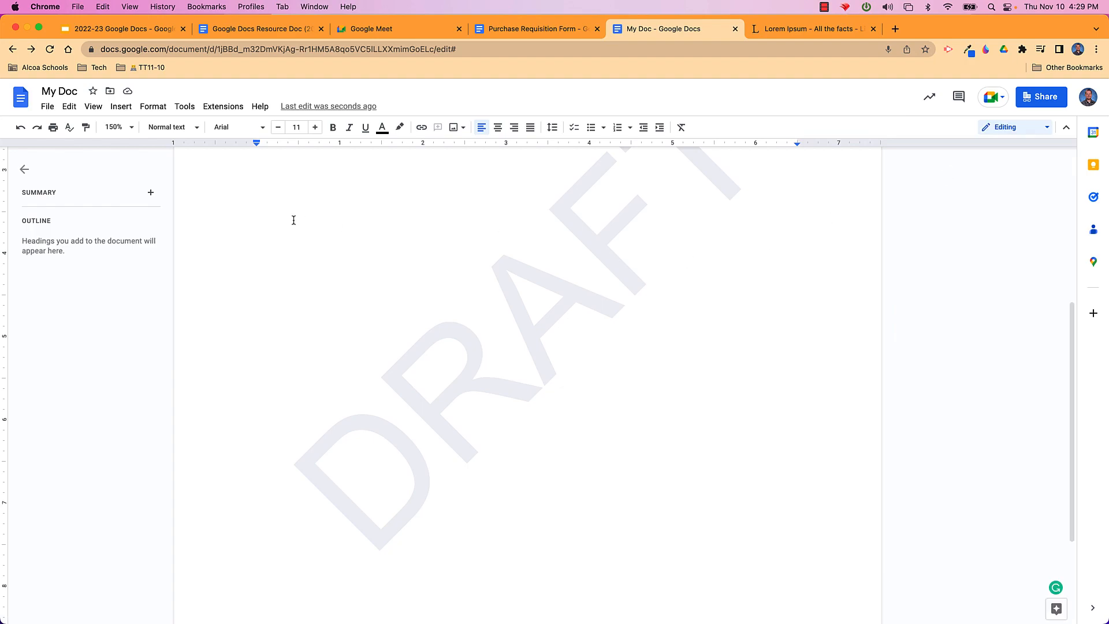
pyautogui.click(20, 128)
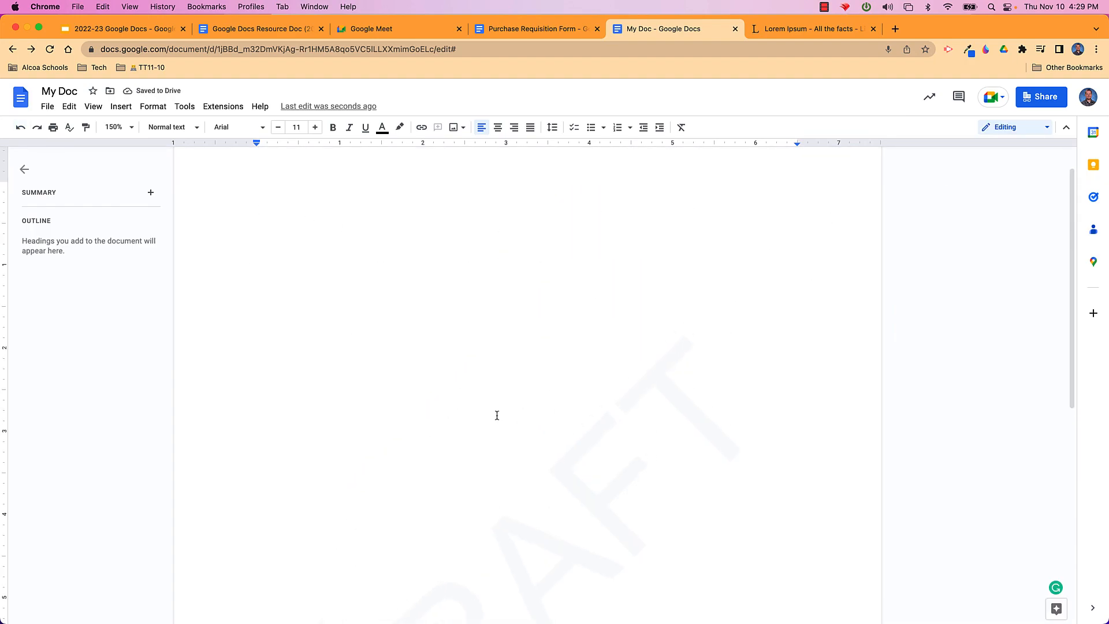
pyautogui.click(122, 108)
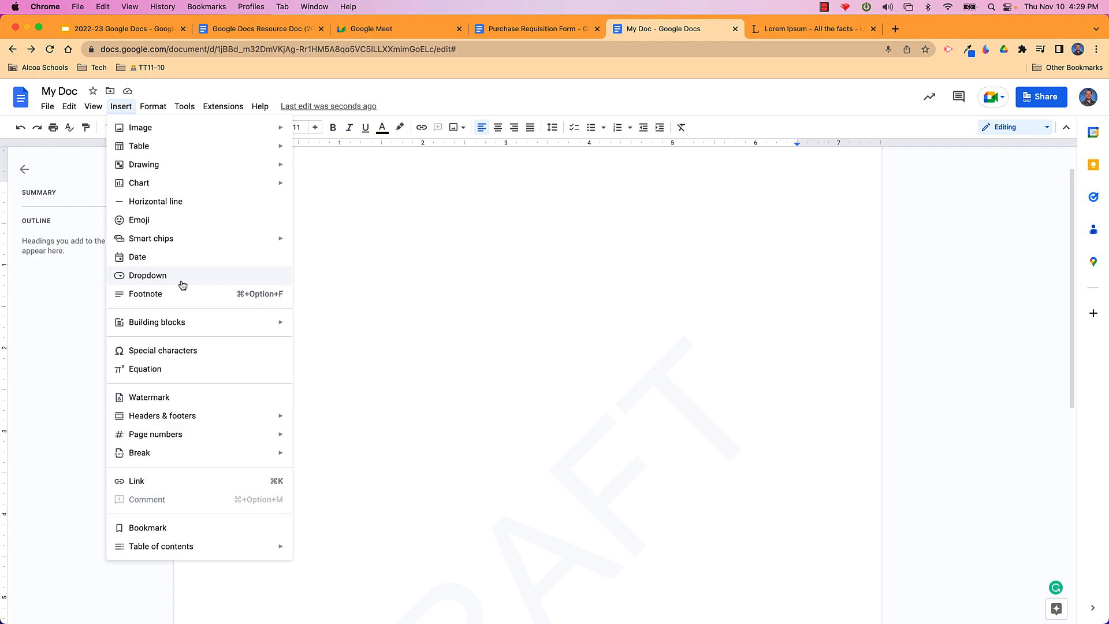
# Create a custom dropdown named Alcoa Schools with options ESC, AES, AIS and AMS
pyautogui.click(183, 285)
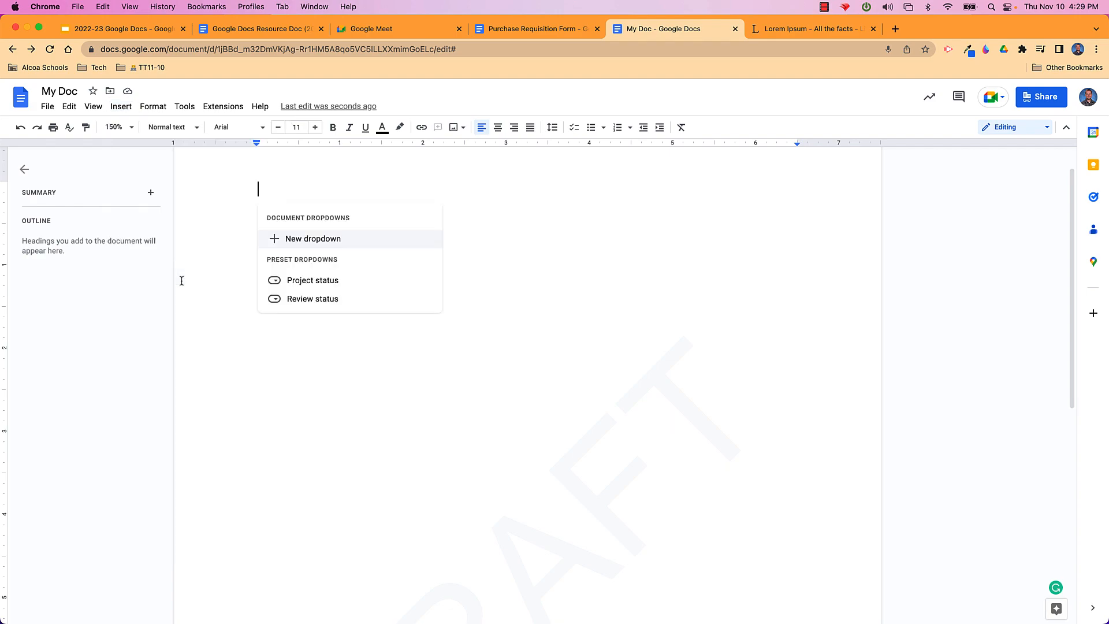
pyautogui.click(317, 247)
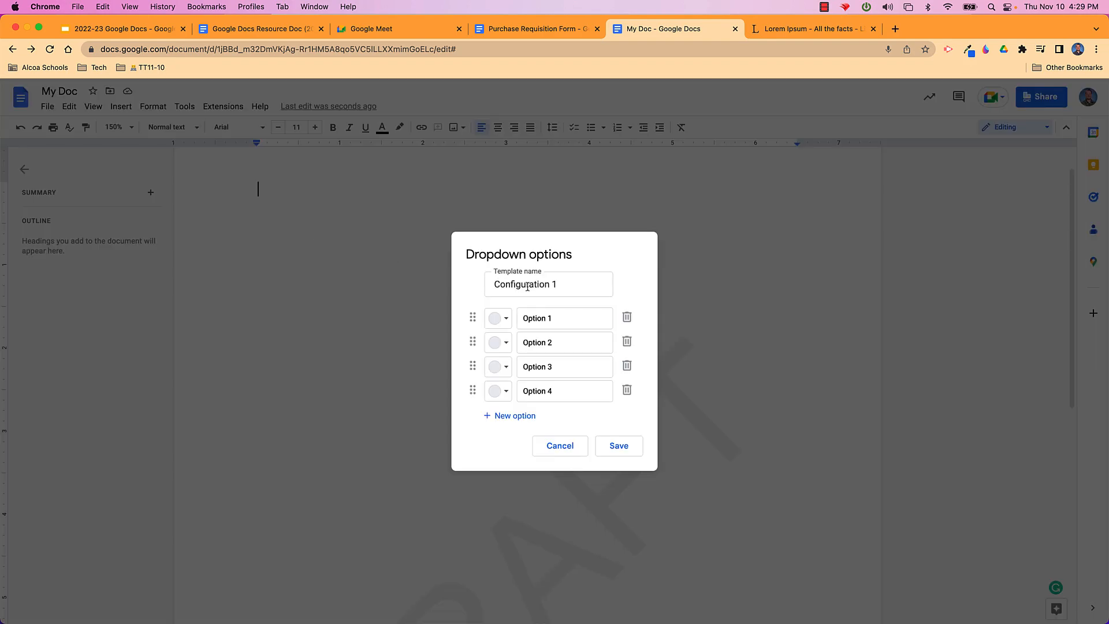
pyautogui.moveTo(564, 284); pyautogui.dragTo(493, 285)
pyautogui.write('Alcoa Schools')
pyautogui.moveTo(558, 319); pyautogui.dragTo(524, 322)
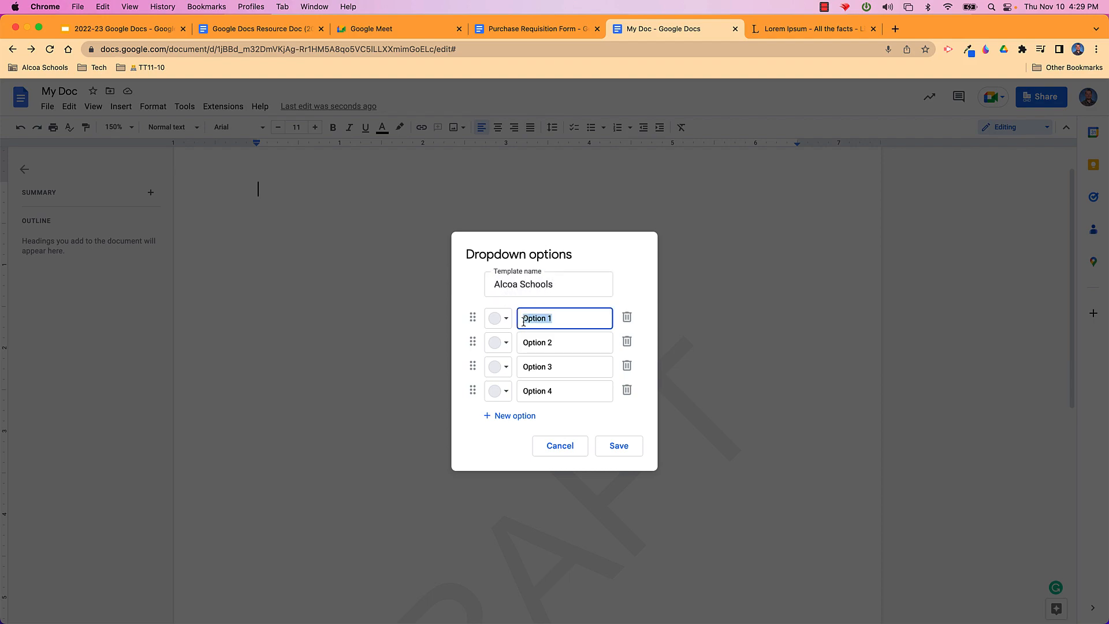
pyautogui.write('ESC')
pyautogui.moveTo(567, 343); pyautogui.dragTo(521, 393)
pyautogui.write('AES')
pyautogui.write('AIS')
pyautogui.write('AMS')
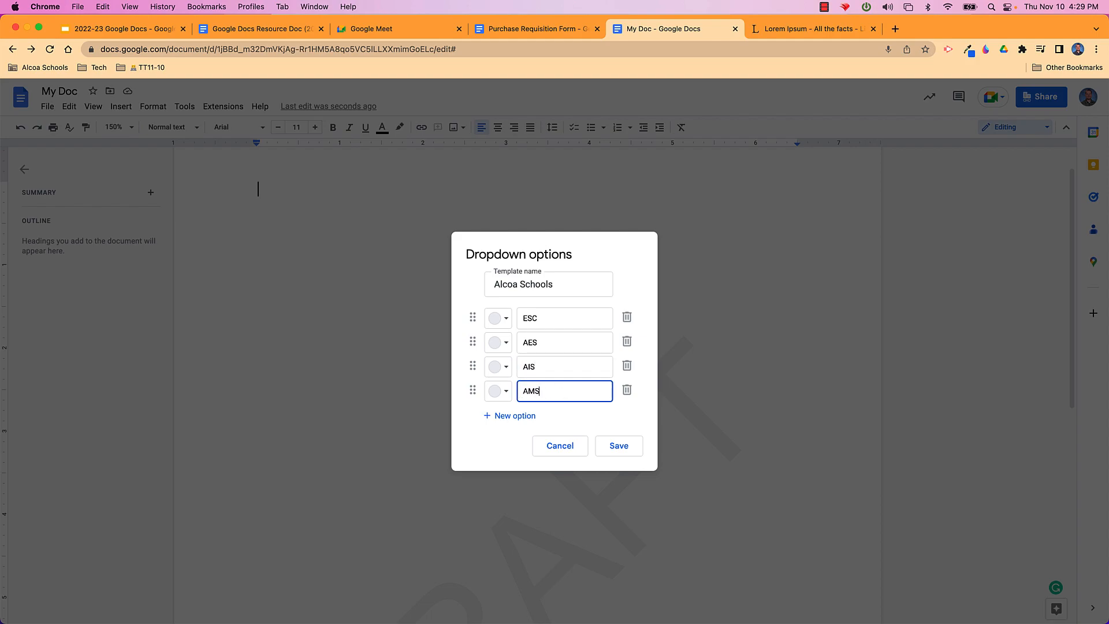
# Colour ESC grey, AES pink, AIS peach and AMS yellow, then save the dropdown
pyautogui.click(499, 319)
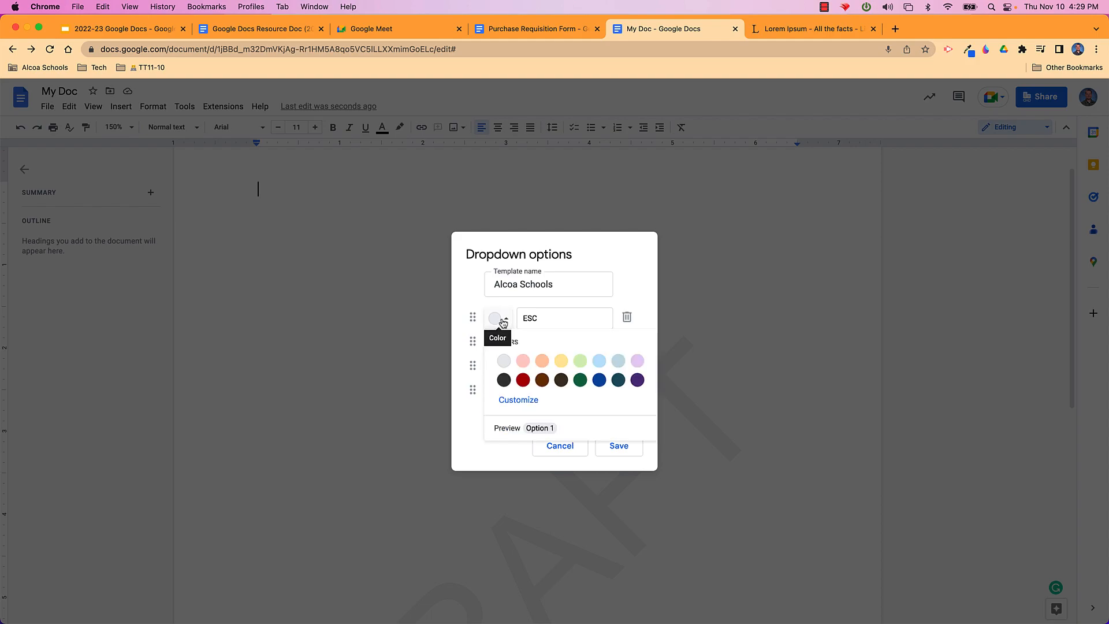
pyautogui.click(504, 359)
pyautogui.click(506, 347)
pyautogui.click(523, 384)
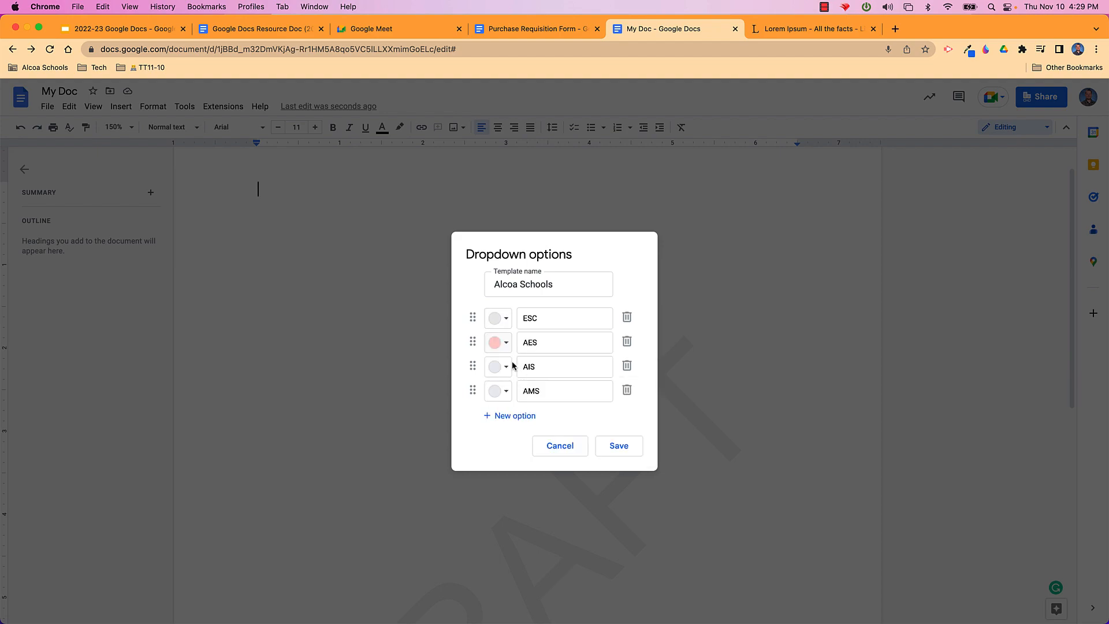
pyautogui.click(506, 368)
pyautogui.click(542, 409)
pyautogui.click(504, 392)
pyautogui.click(560, 434)
pyautogui.click(616, 449)
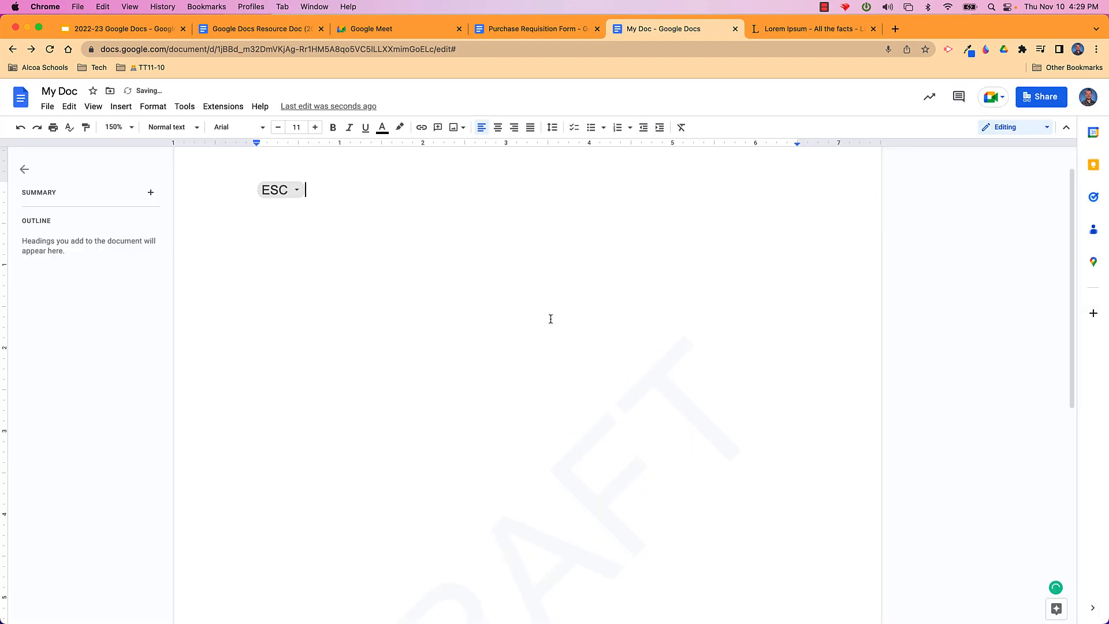
# Switch the dropdown chip's value to AES, then to AIS
pyautogui.click(296, 192)
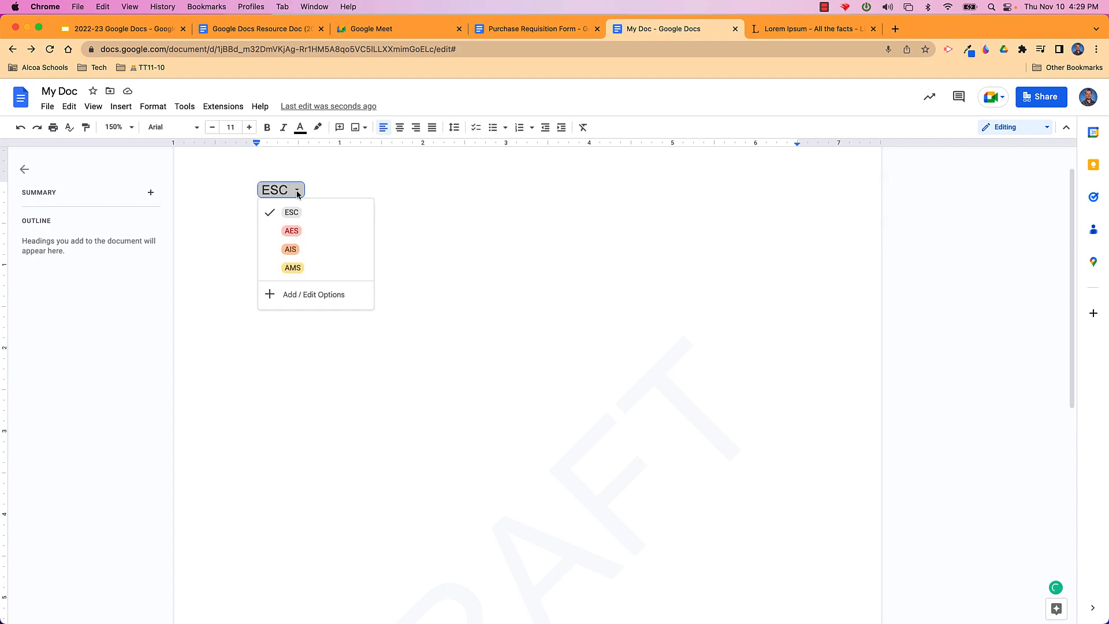
pyautogui.click(292, 231)
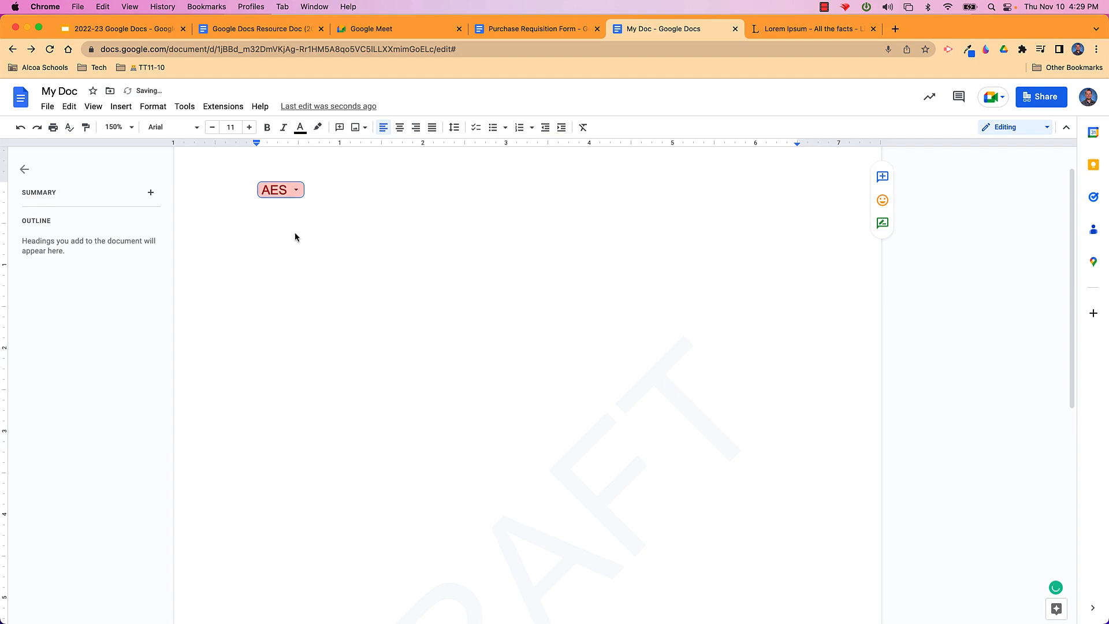
pyautogui.click(296, 194)
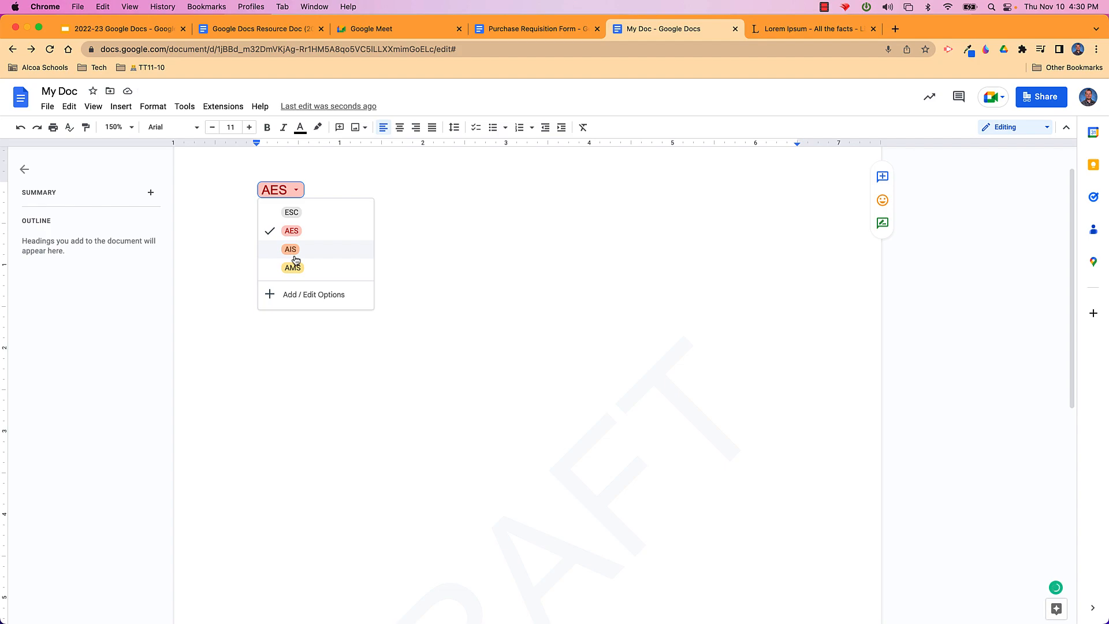
pyautogui.click(295, 260)
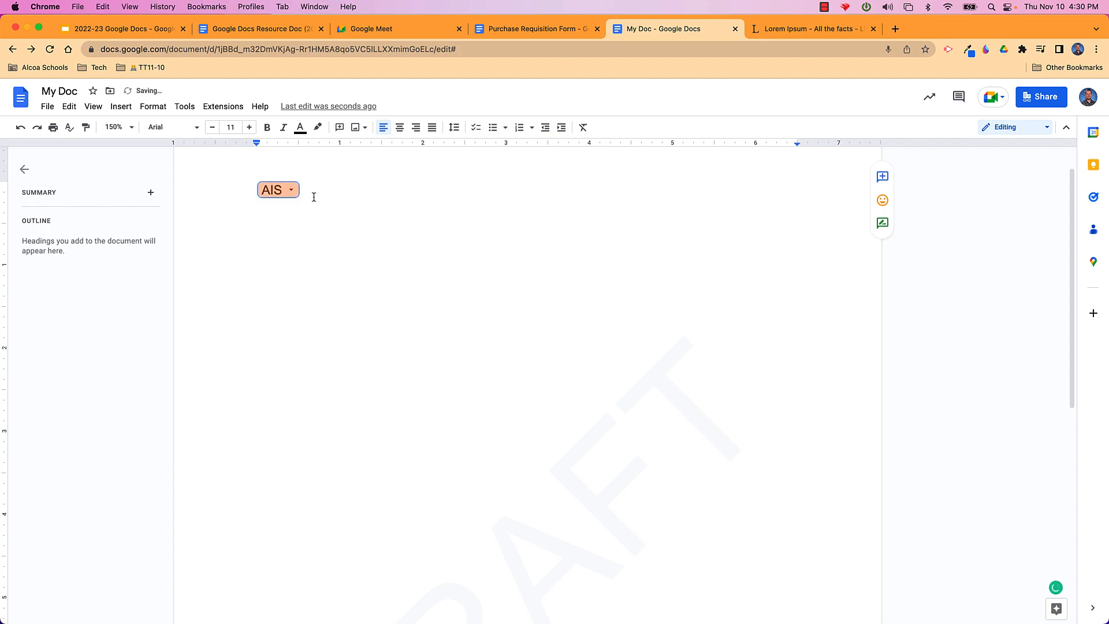
# Open the option editor without changes, then delete the AIS dropdown chip
pyautogui.click(293, 191)
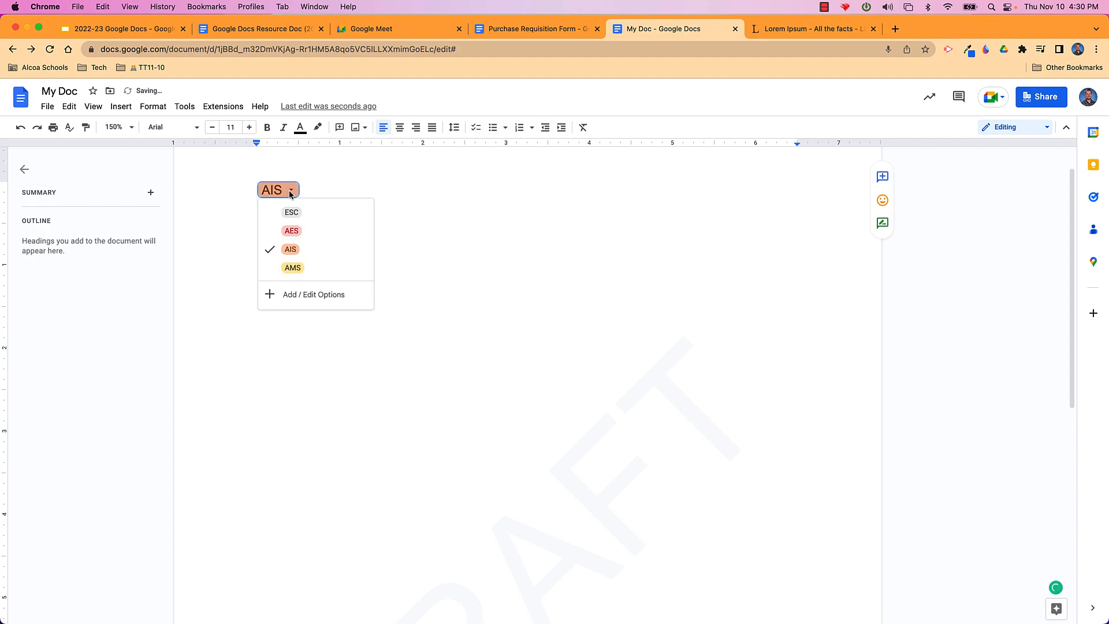
pyautogui.click(310, 295)
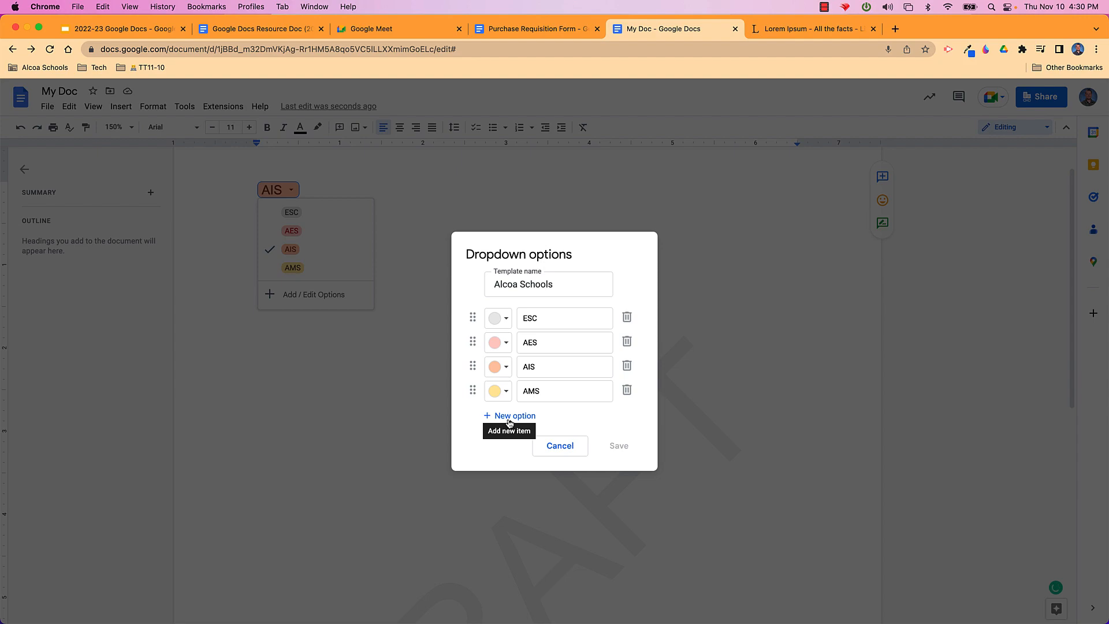
pyautogui.click(556, 449)
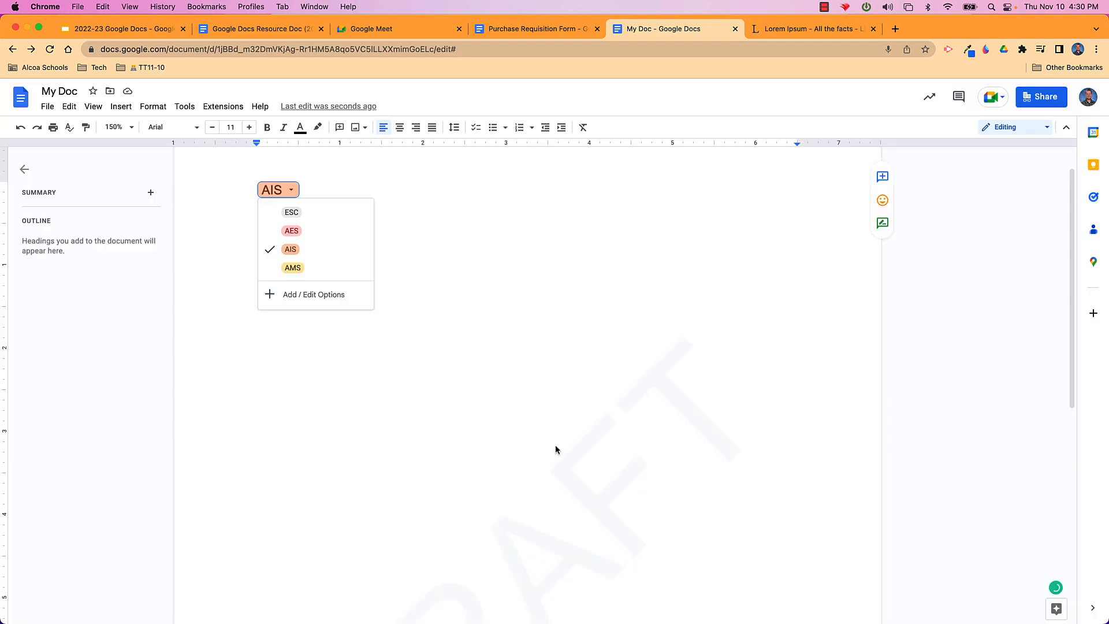
pyautogui.click(398, 266)
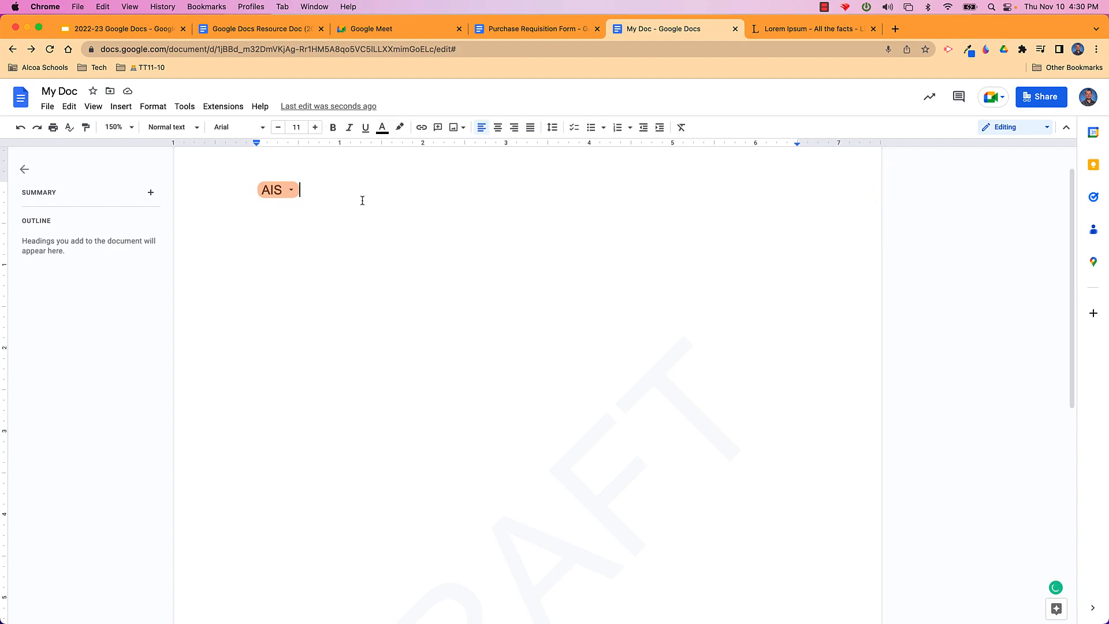
pyautogui.click(257, 193)
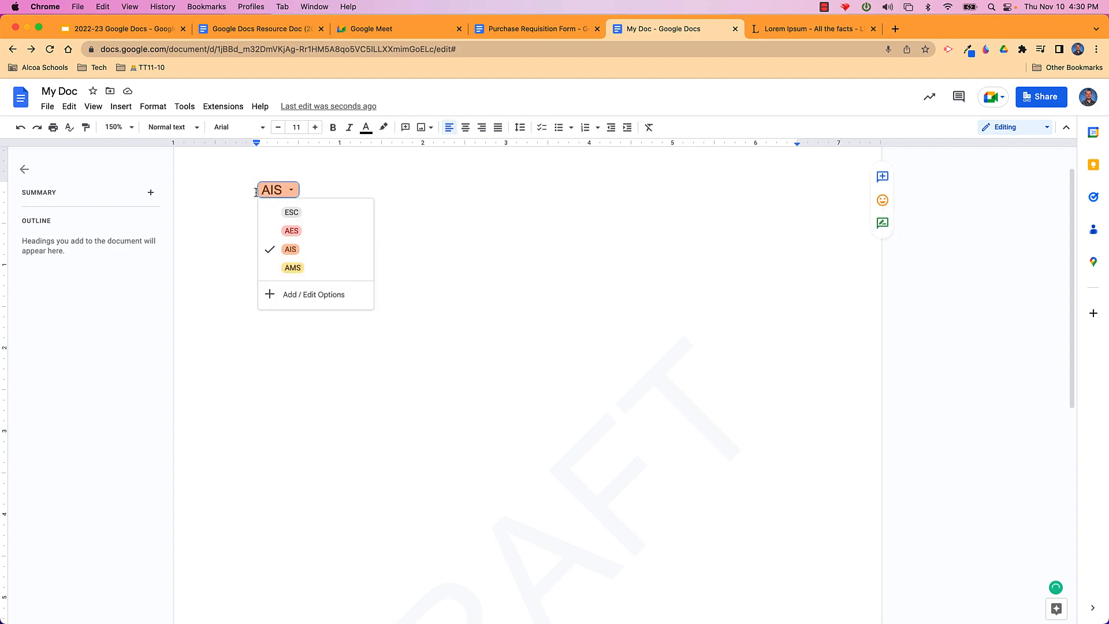
pyautogui.press('BackSpace')
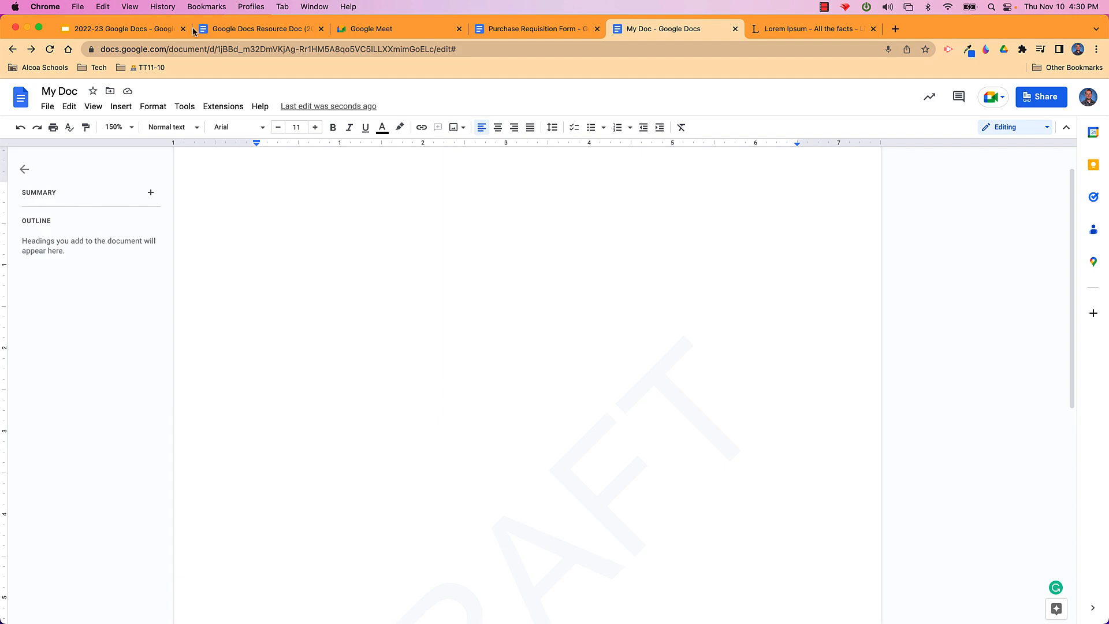
# Set edit notifications to 'Added or removed content' in Notification settings and confirm
pyautogui.click(185, 106)
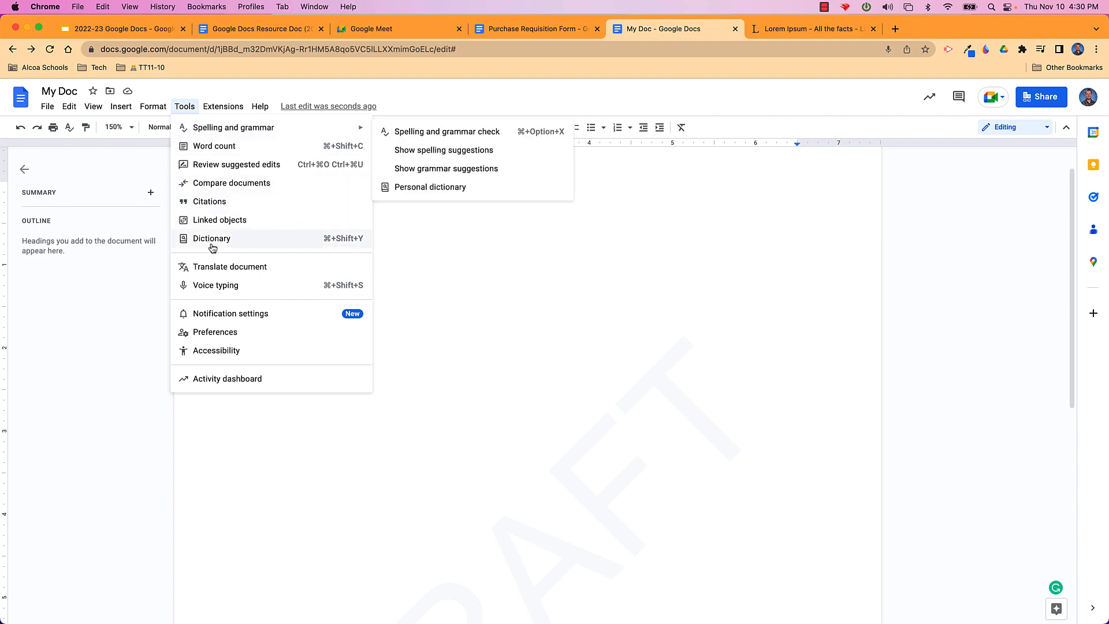
pyautogui.click(318, 319)
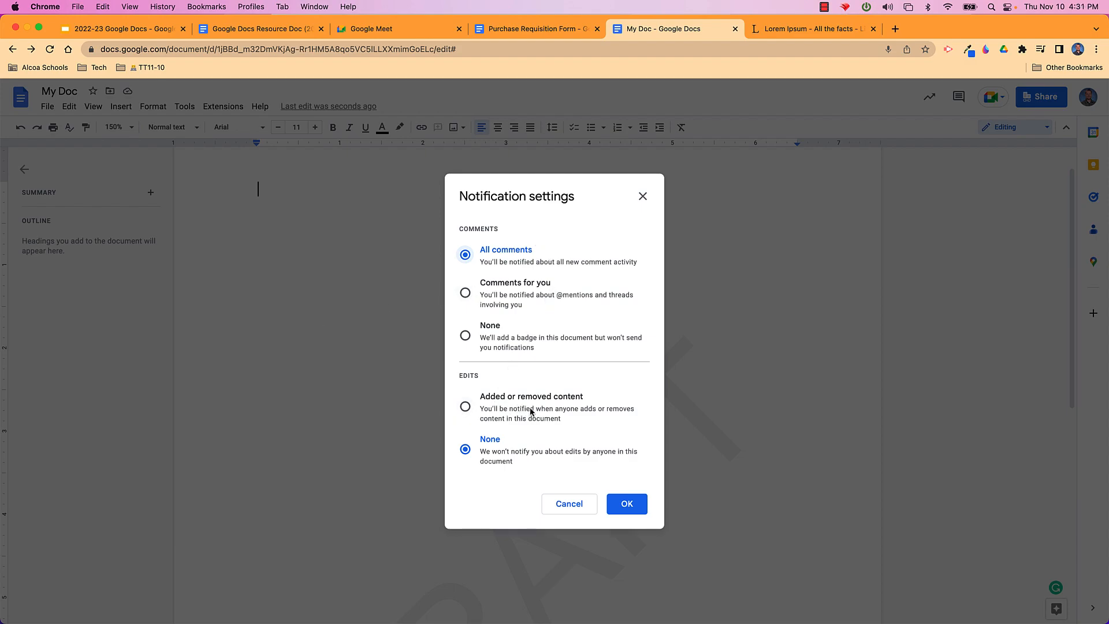
pyautogui.click(463, 409)
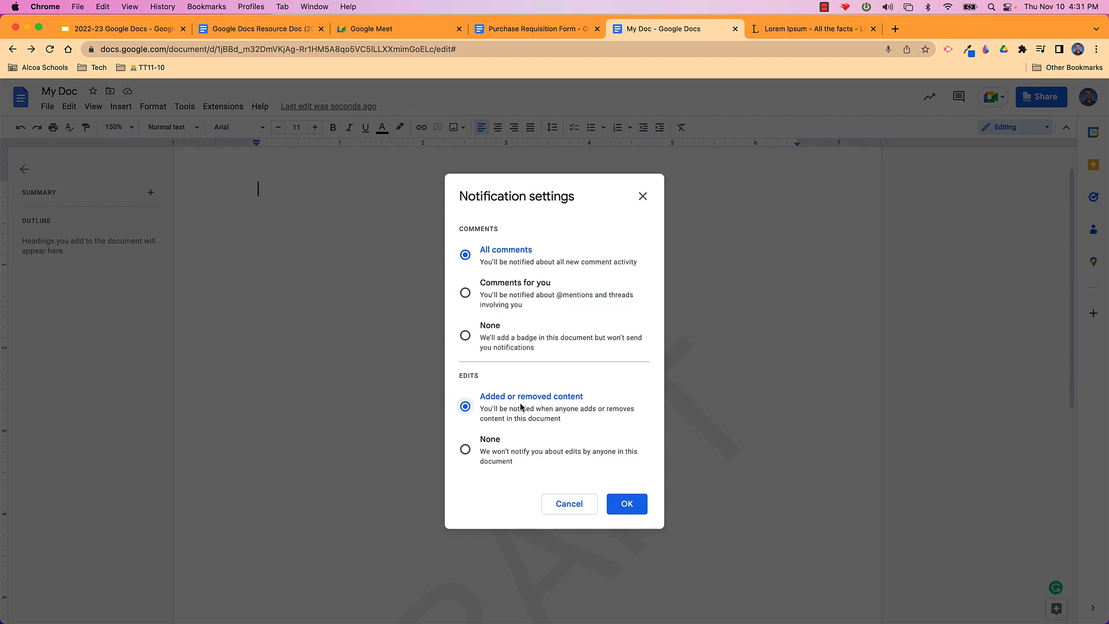
pyautogui.click(628, 511)
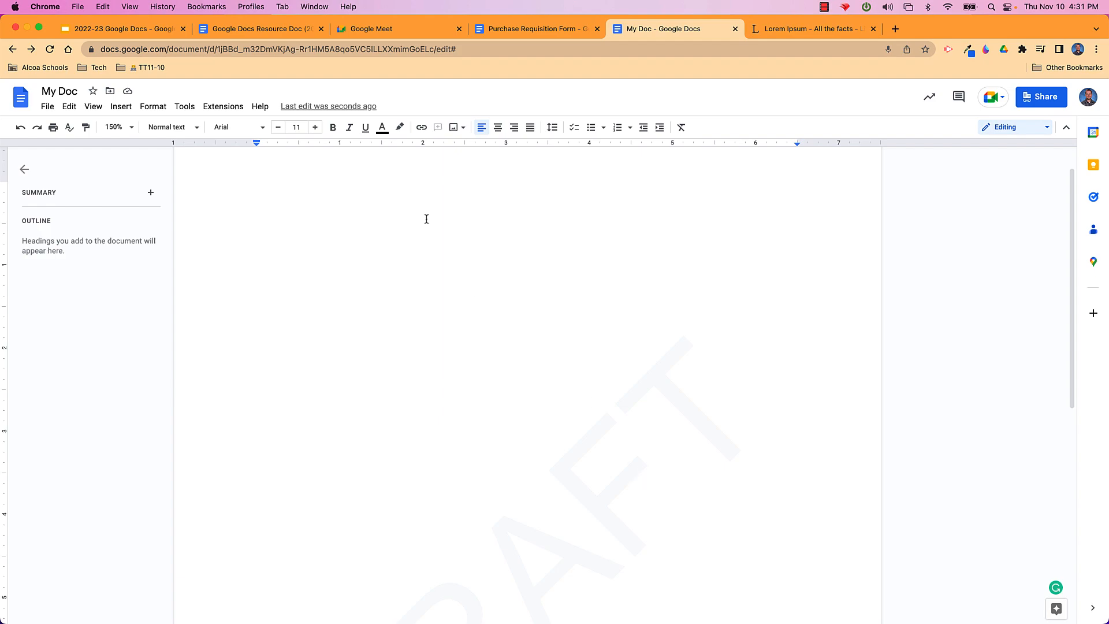
# In the Google Docs Resource Doc, follow the Training Certificate button's link
pyautogui.click(247, 31)
pyautogui.scroll(-1, 400, 261)
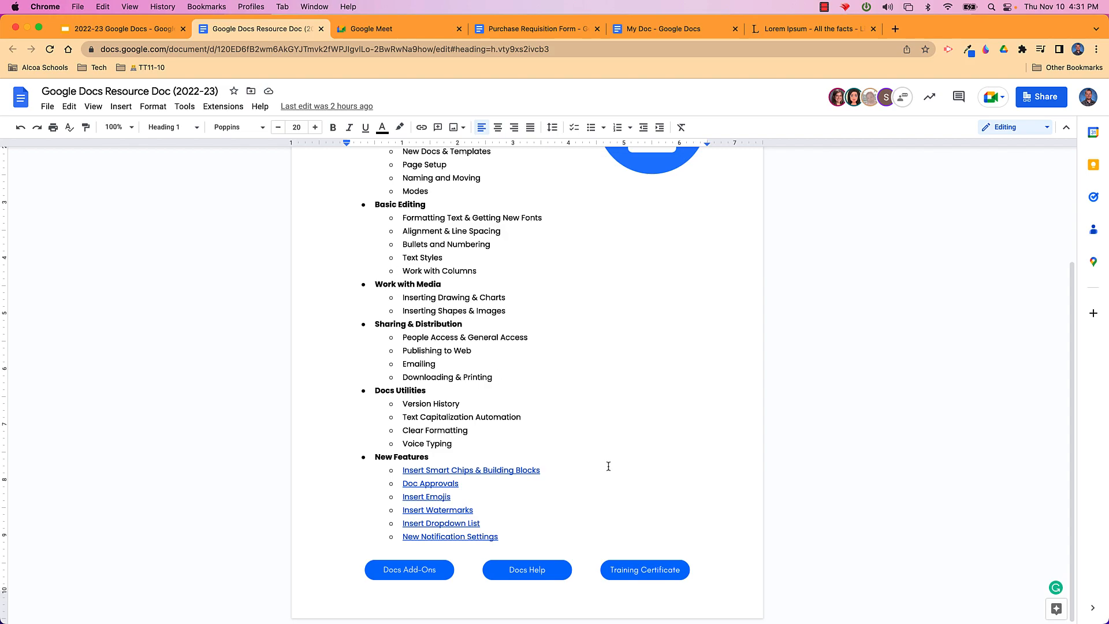
pyautogui.click(655, 573)
pyautogui.scroll(-1, 686, 496)
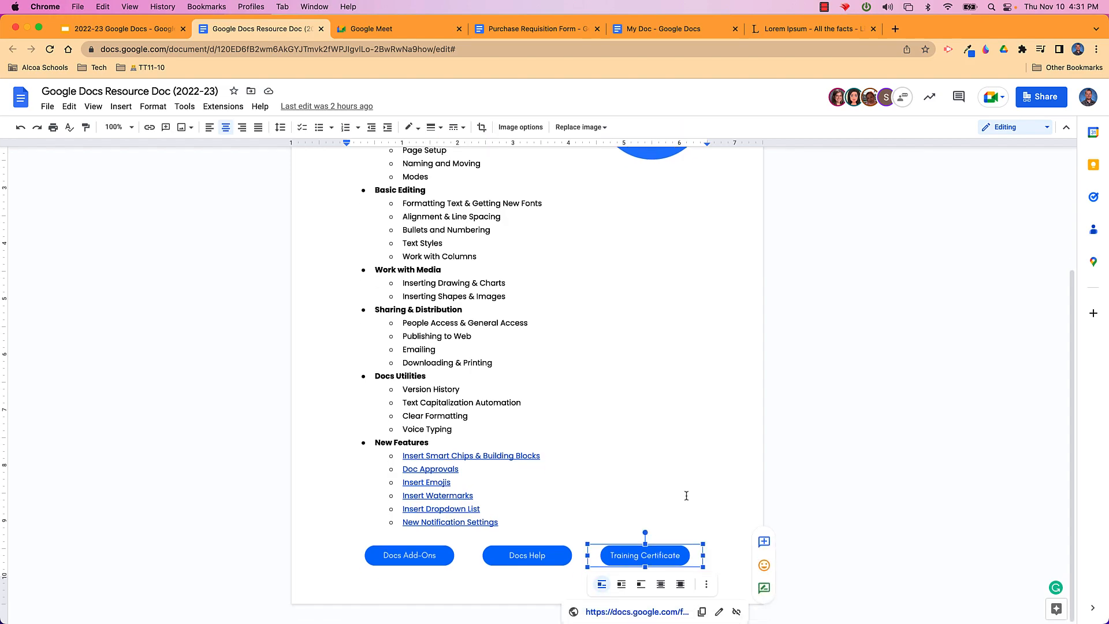
pyautogui.click(635, 611)
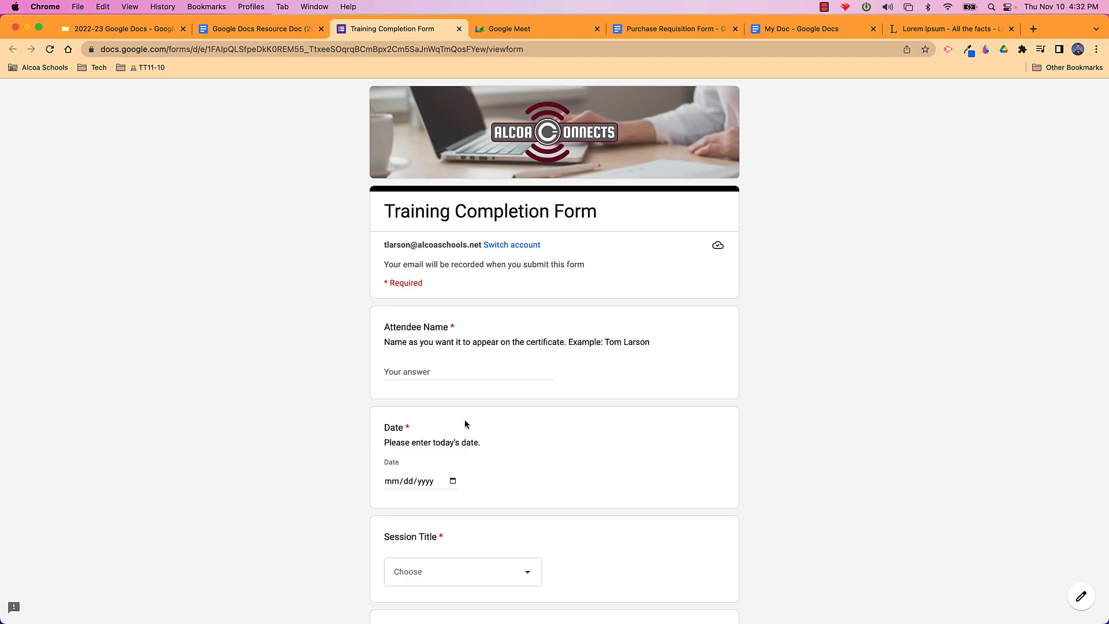
# View the Session Title choices without selecting one, then scroll down to Submit
pyautogui.scroll(-3, 465, 425)
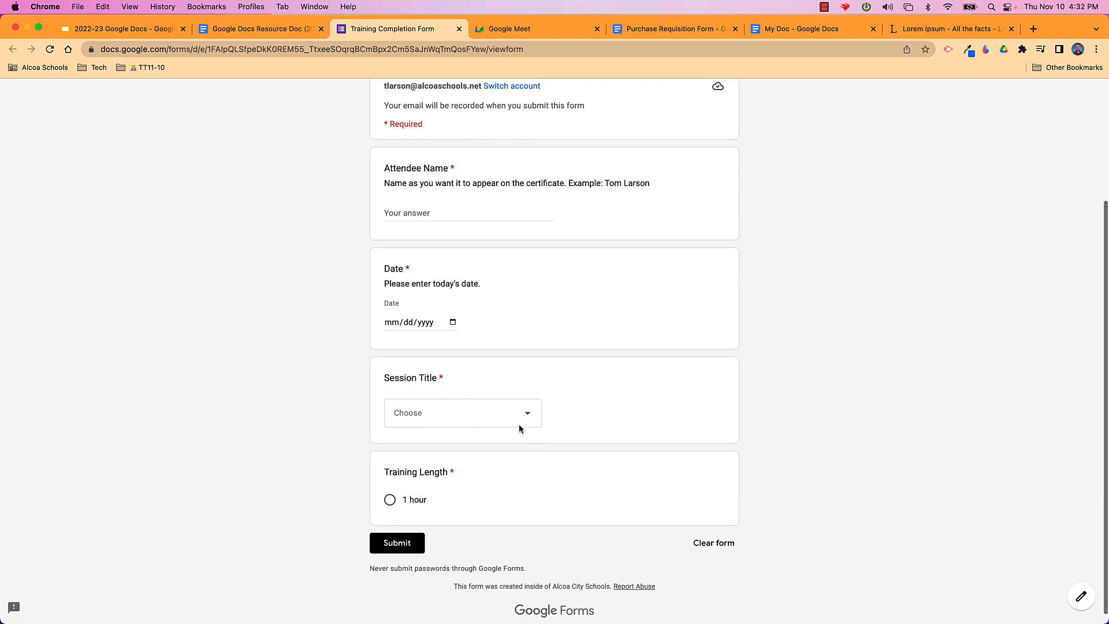
pyautogui.click(520, 421)
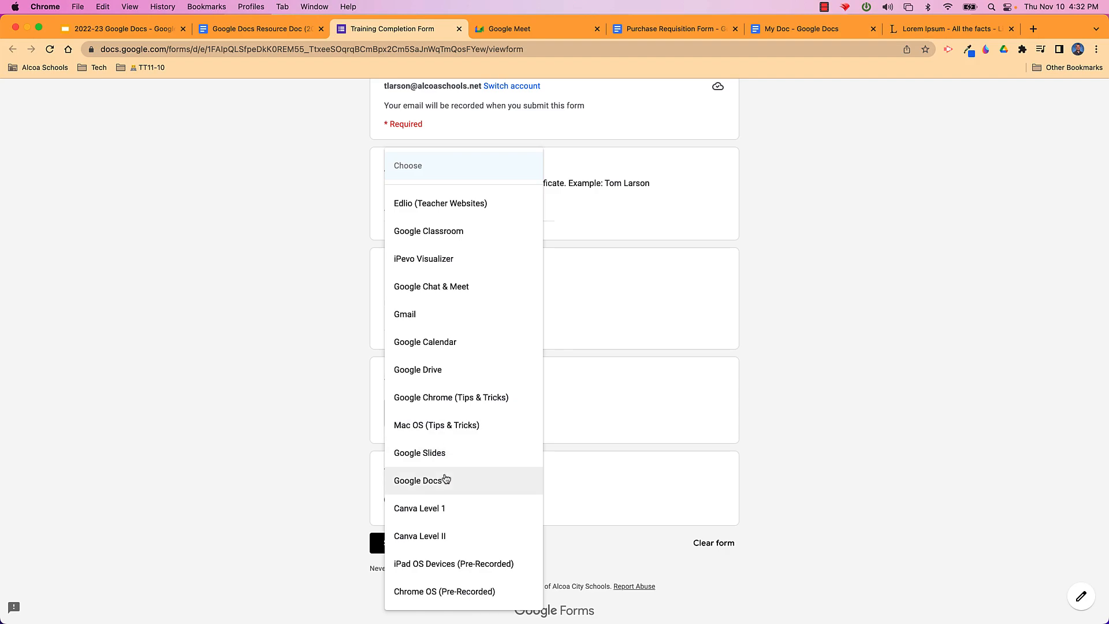
pyautogui.click(832, 399)
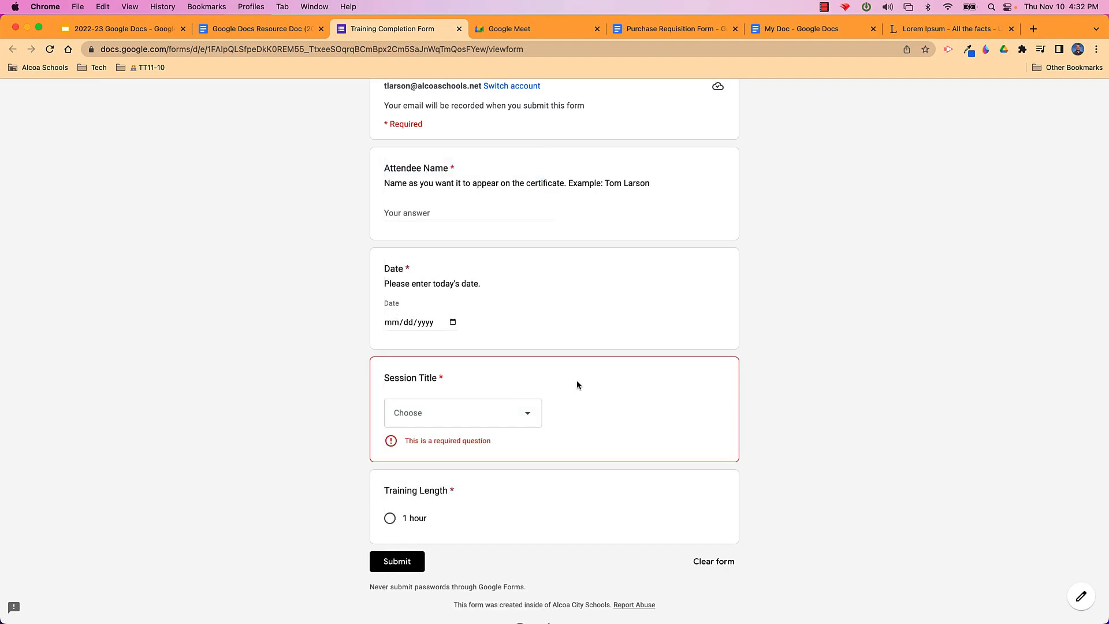
pyautogui.scroll(-1, 501, 303)
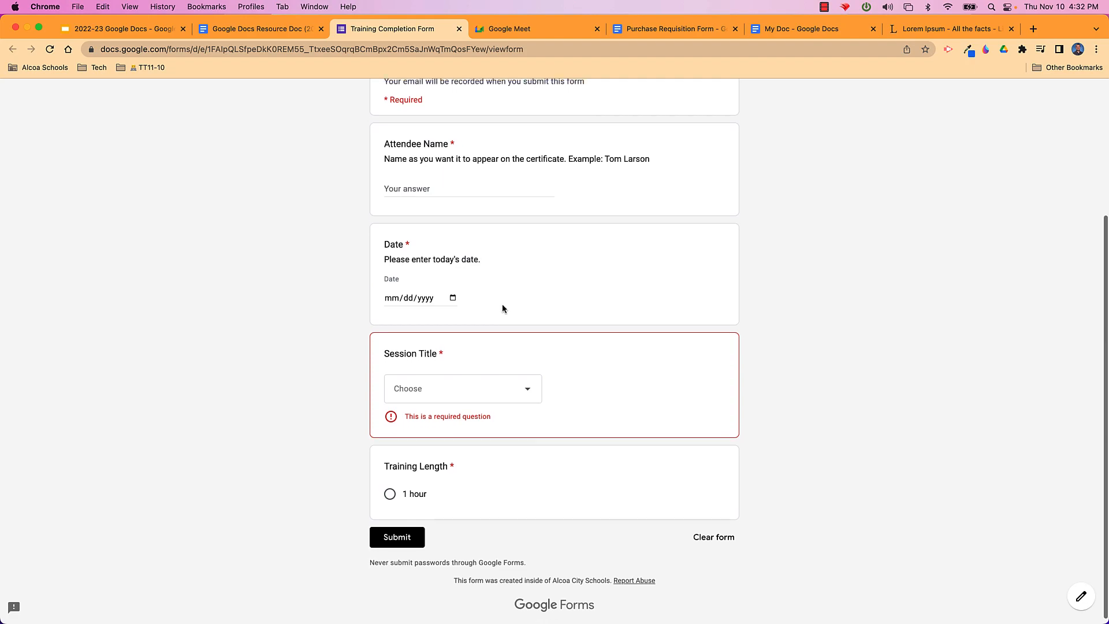